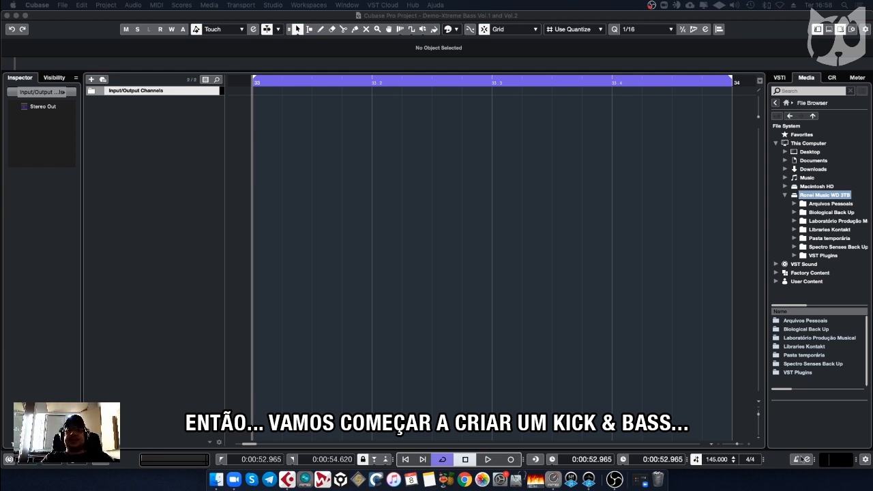
Step: Start an audio file import and browse to the 61.DM7 Samples - Xtreme Kicks folder in Documents, widening the file list to read full names
click(68, 19)
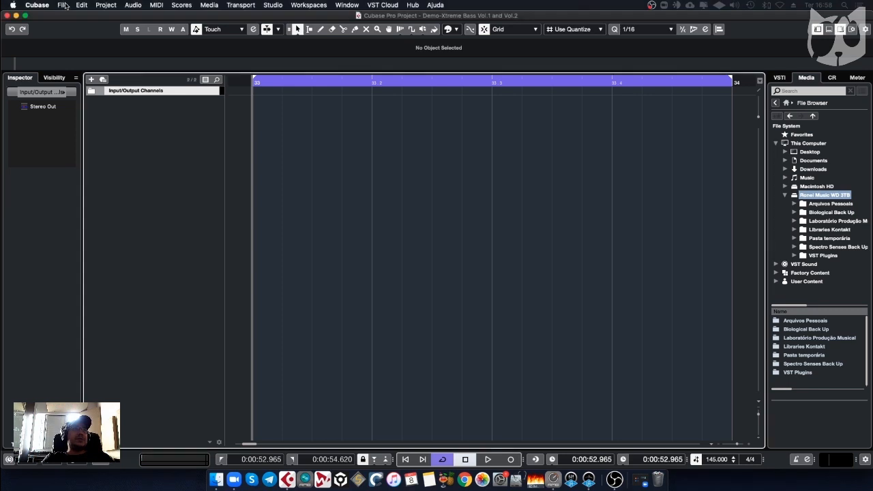
click(62, 4)
mouse_move(122, 131)
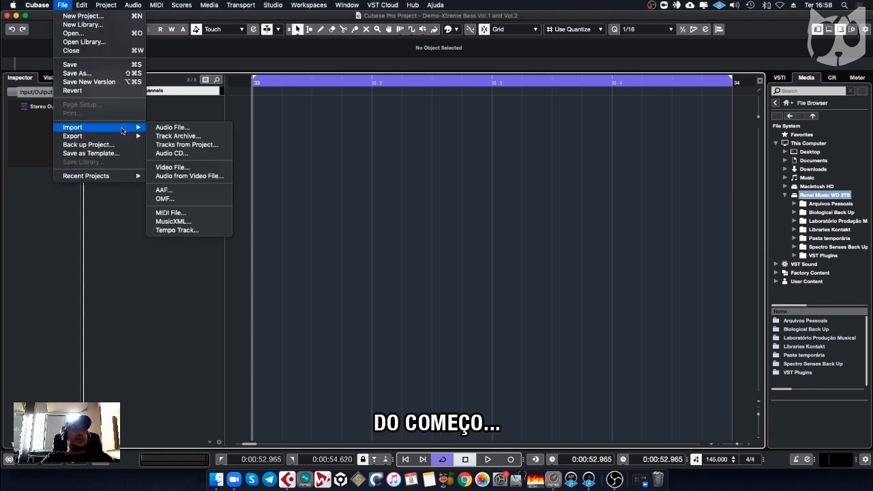
click(163, 129)
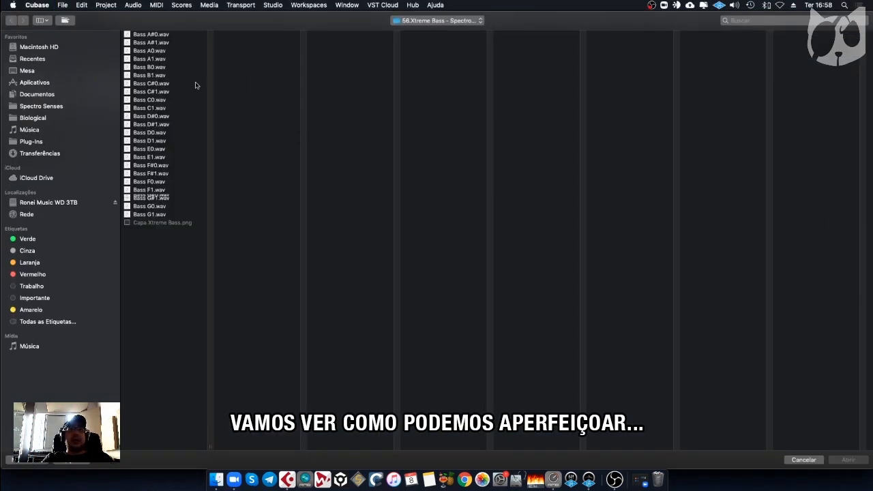
click(415, 22)
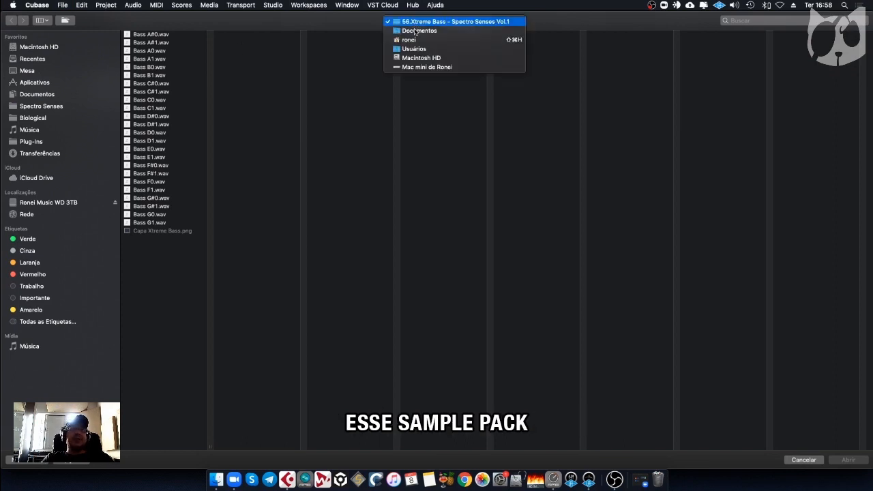
click(416, 30)
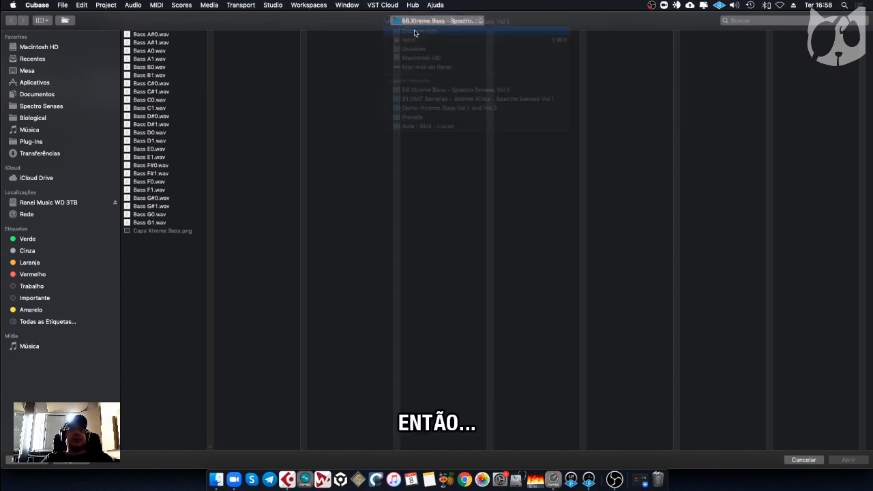
click(194, 60)
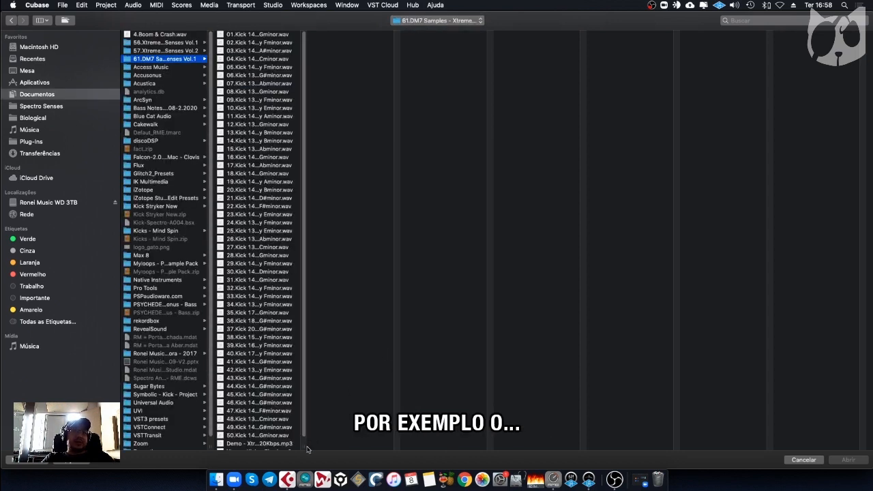
drag(303, 447, 354, 446)
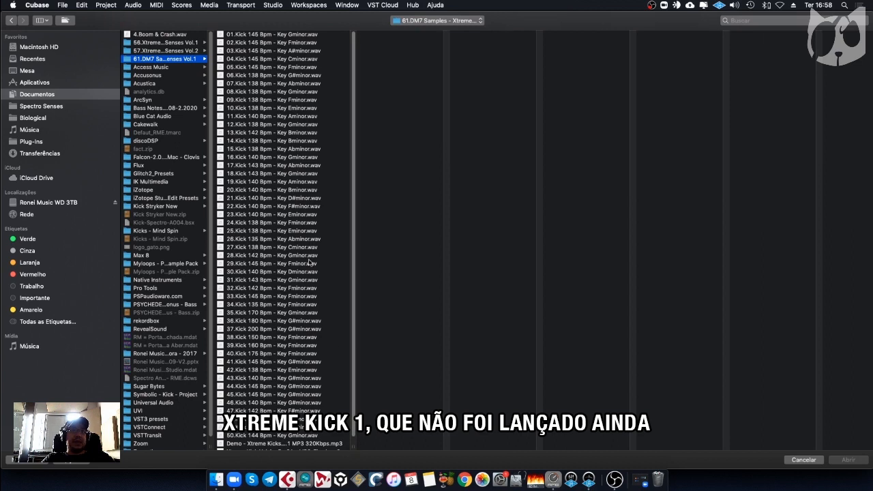
Step: Browse kick samples 05 and 14, and audition kicks 24 (138 Bpm Fminor), 28 (142 Bpm Gminor) and 36 (180 Bpm G#minor)
click(287, 67)
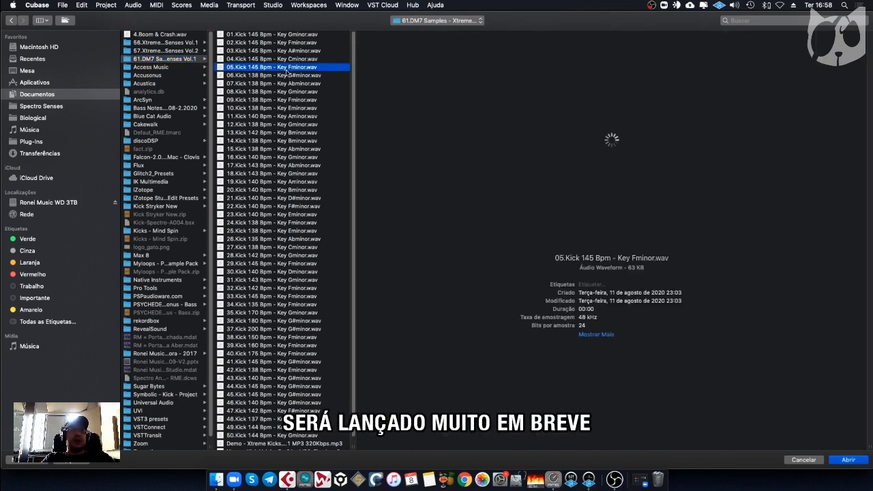
mouse_move(657, 191)
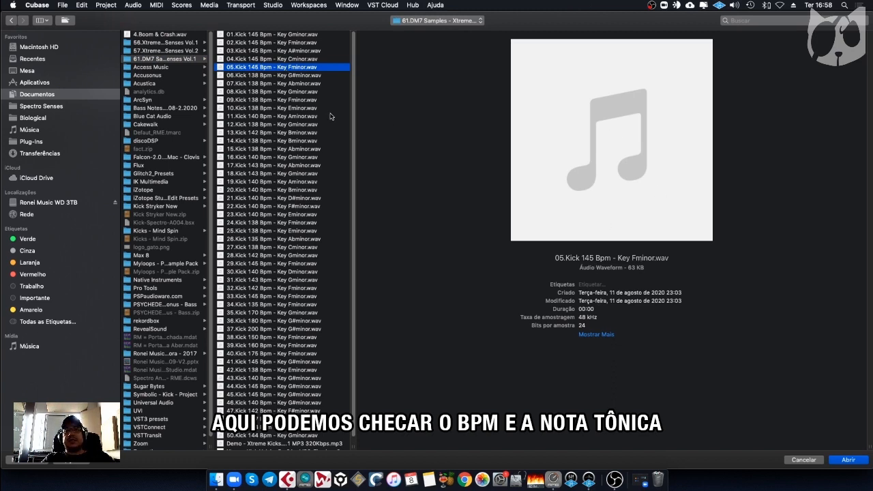
click(295, 142)
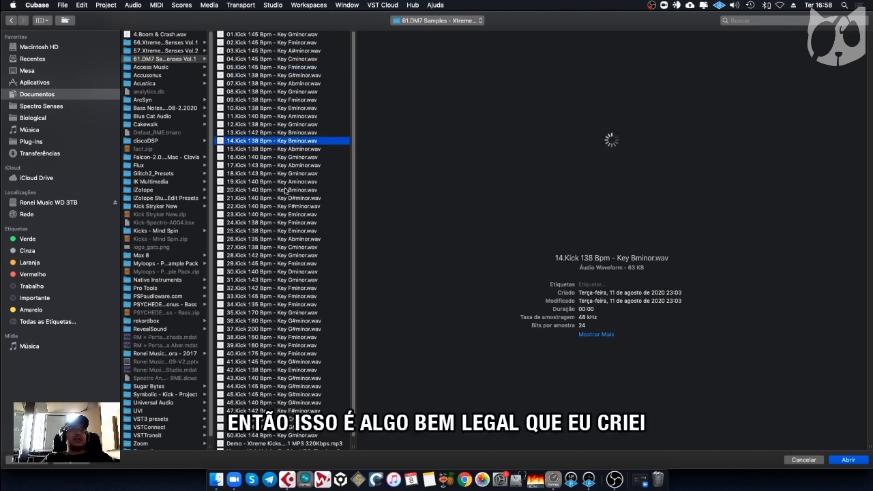
click(283, 223)
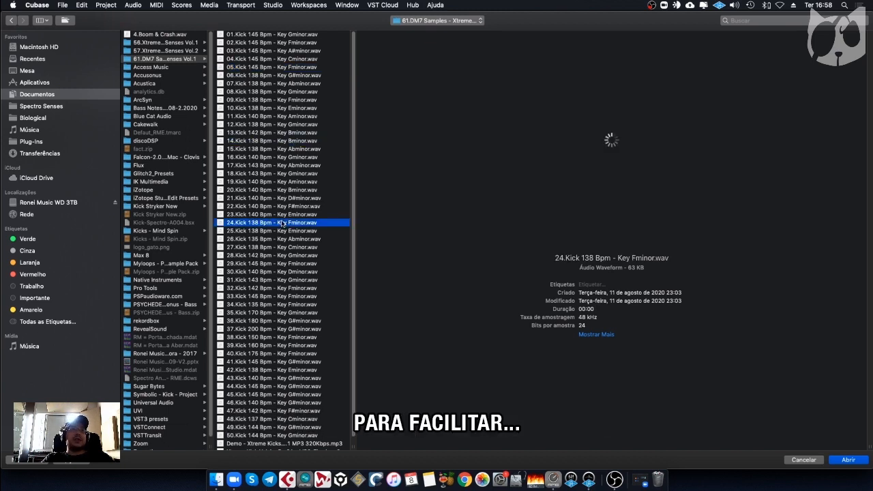
click(611, 140)
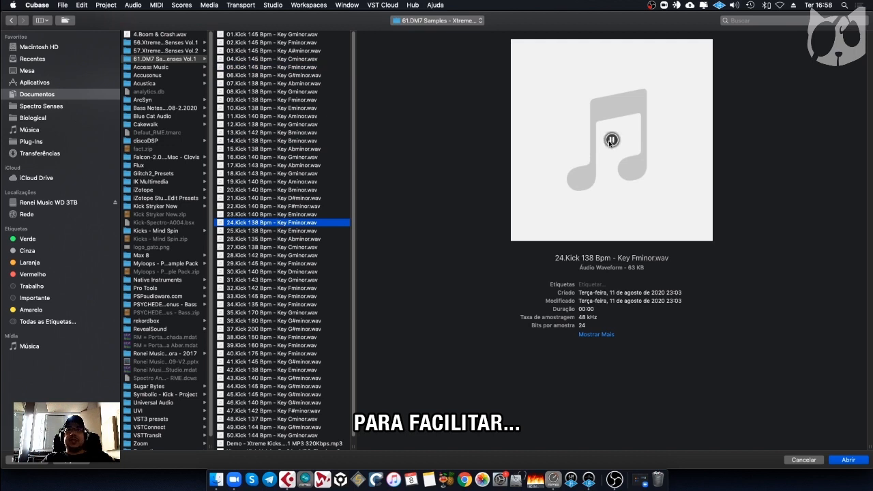
click(300, 255)
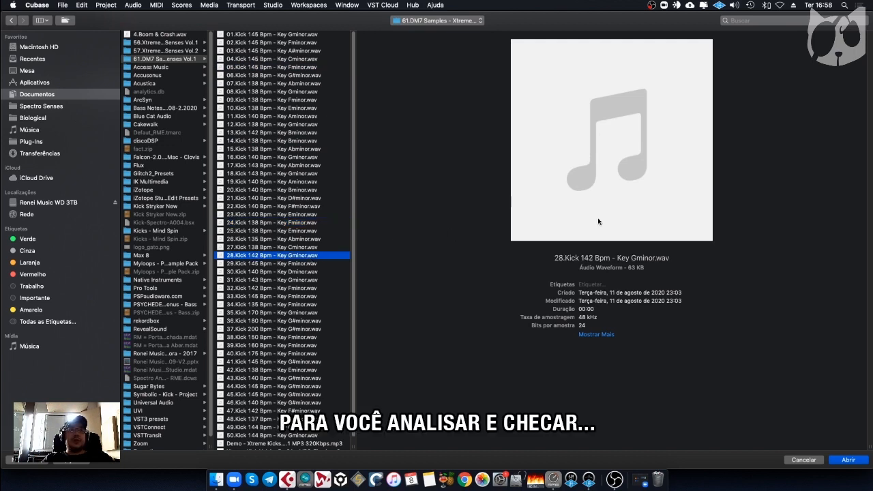
mouse_move(612, 154)
click(612, 140)
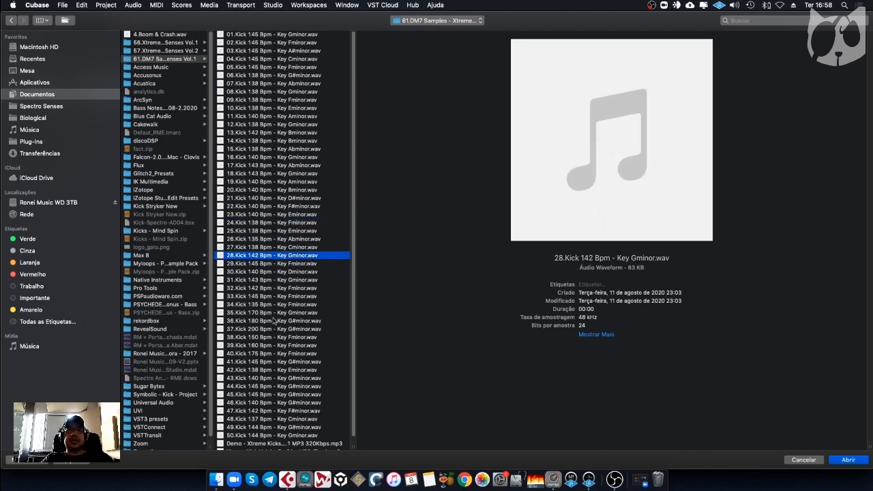
click(273, 320)
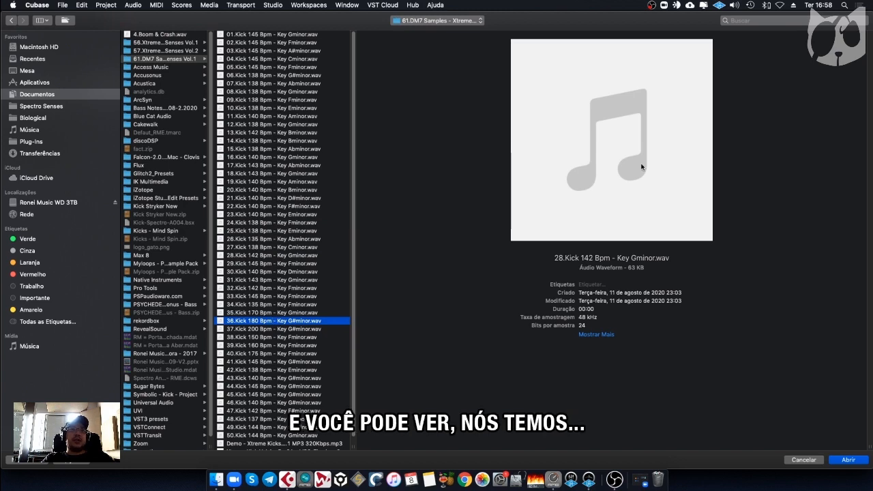
click(611, 141)
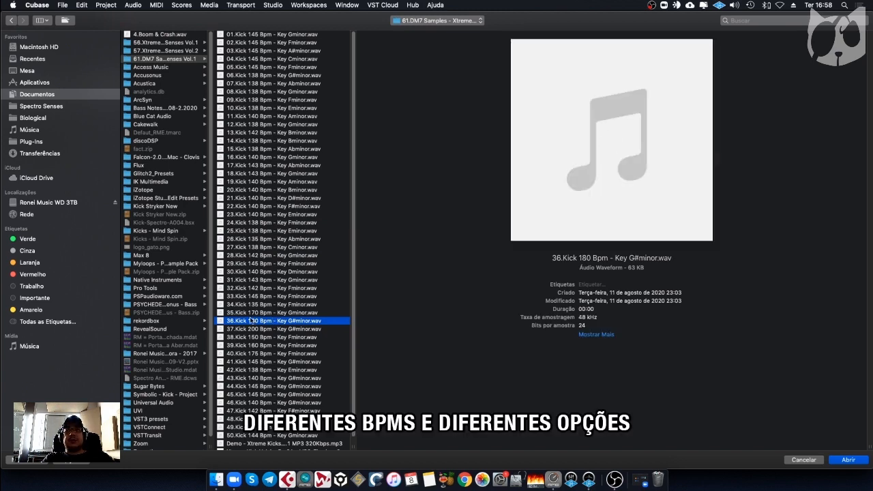
Step: Audition kicks 12 (138 Bpm Gminor), 04 (145 Bpm Cminor), 11 (140 Bpm Aminor) and 03 (145 Bpm A#minor) for comparison
click(292, 124)
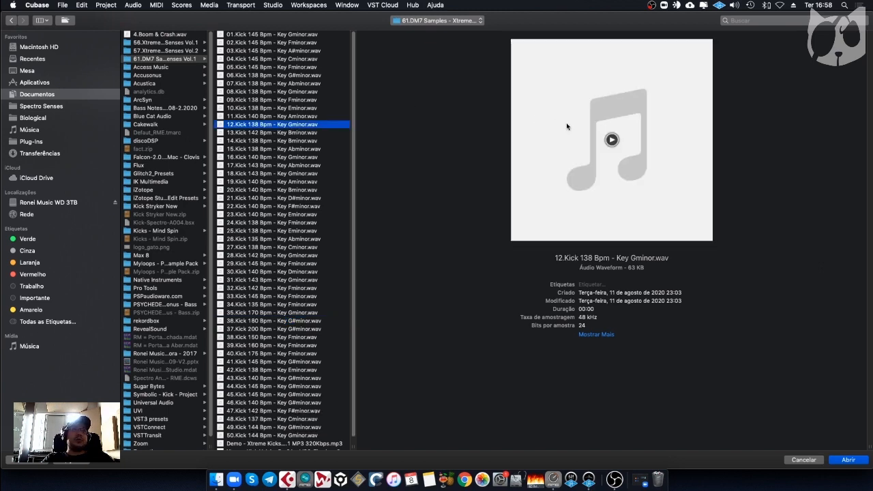
click(612, 140)
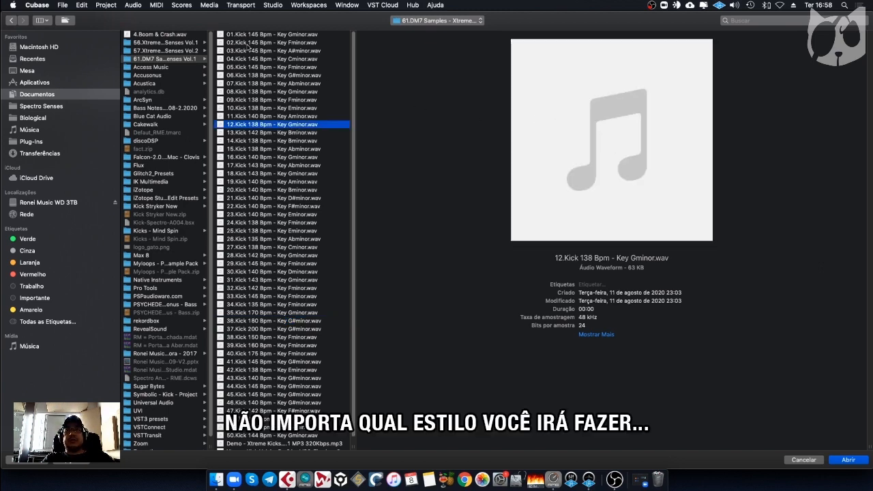
click(265, 61)
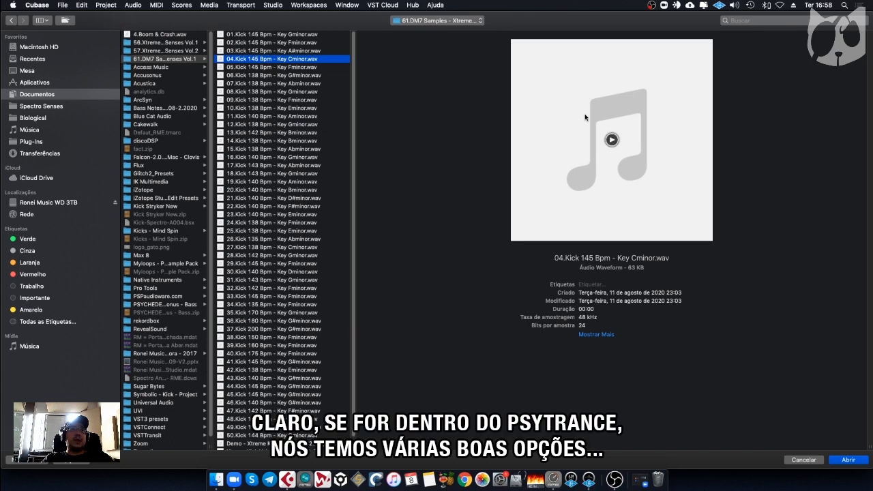
click(612, 141)
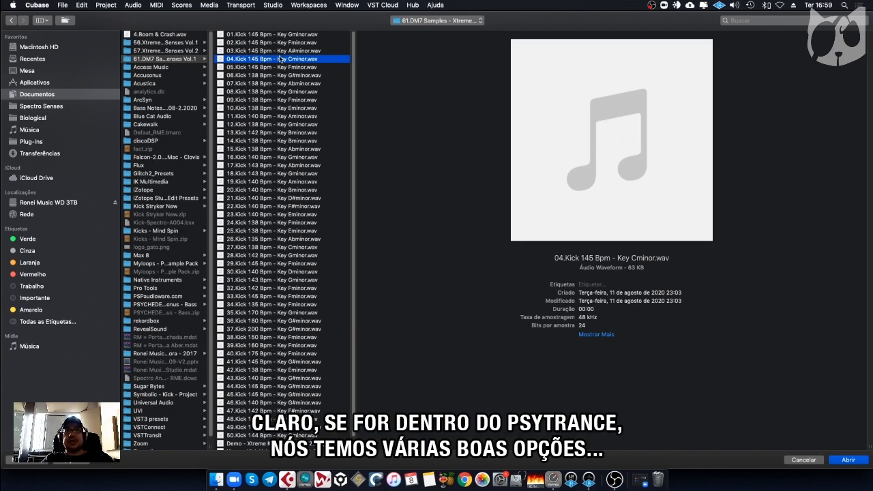
click(283, 118)
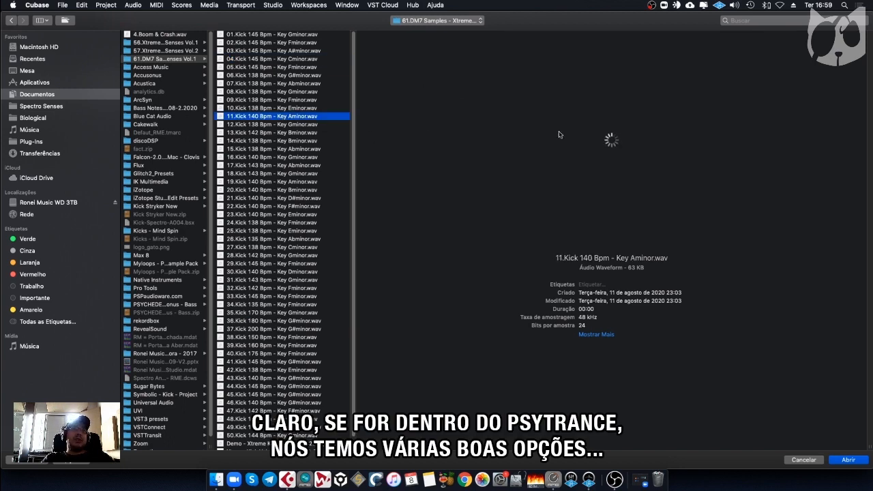
click(613, 141)
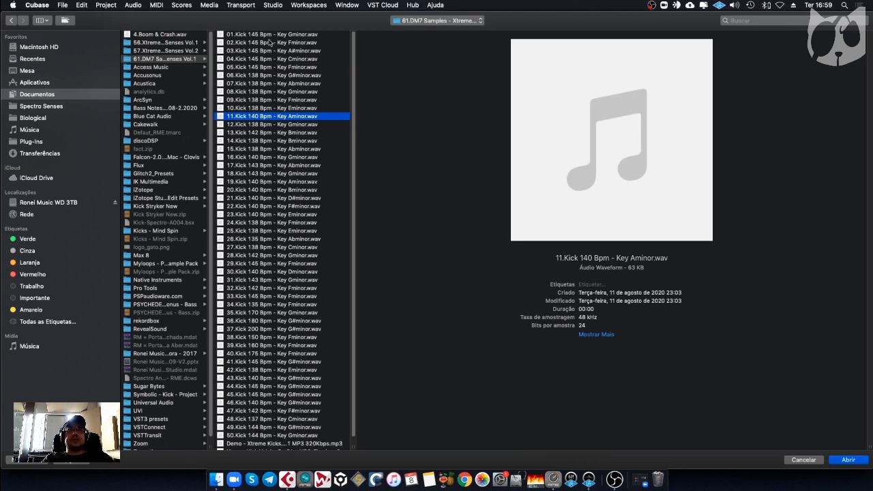
click(280, 49)
click(612, 140)
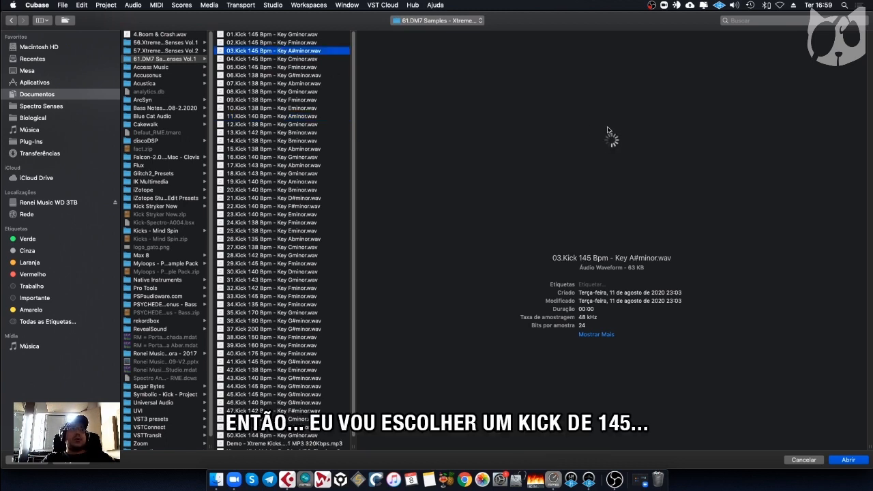
Step: Audition the sample 41.Kick 145 Bpm - Key G#minor.wav
click(305, 320)
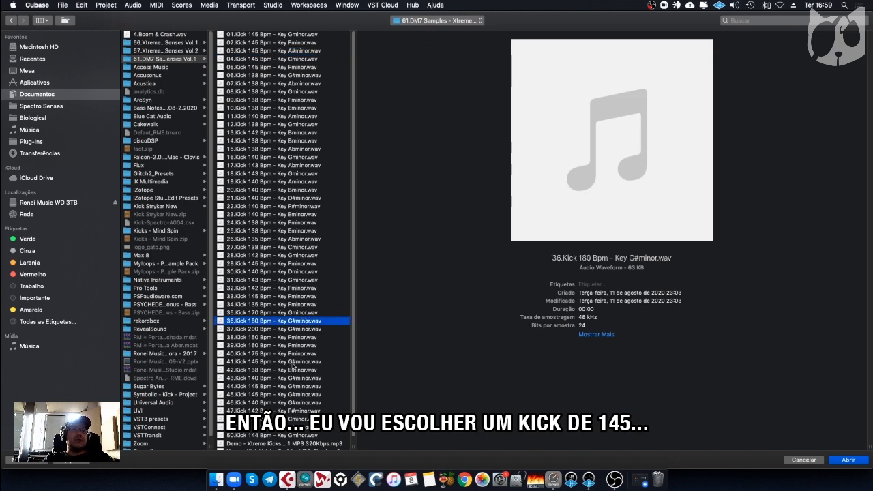
click(294, 362)
click(612, 141)
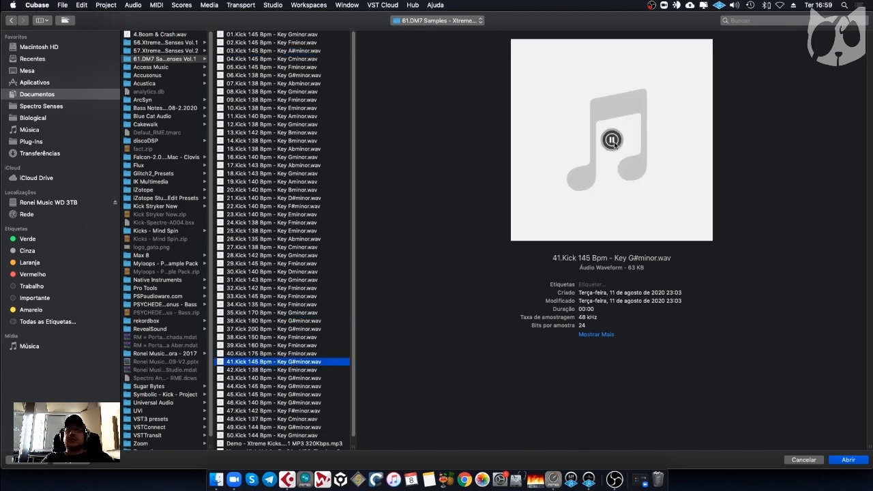
scroll(267, 409, down, 1)
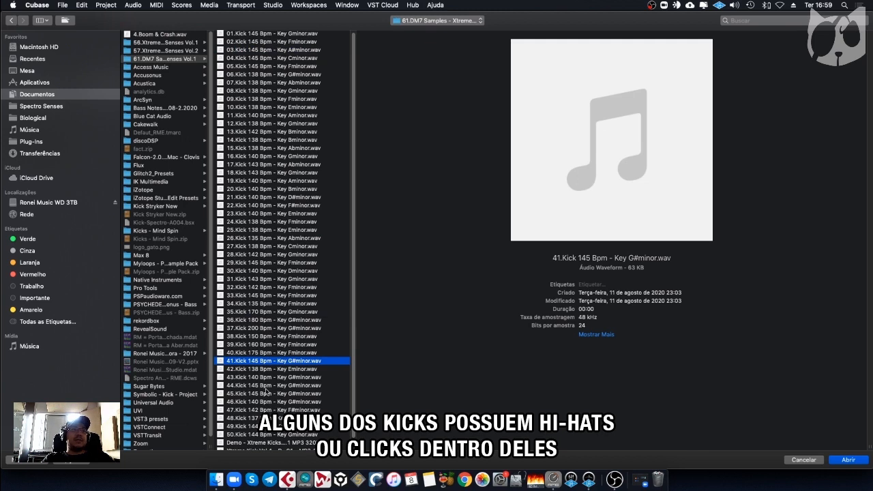
Step: Preview 45.Kick 145 Bpm - Key G#minor.wav and import it into the project as an audio track starting at bar 33
click(267, 394)
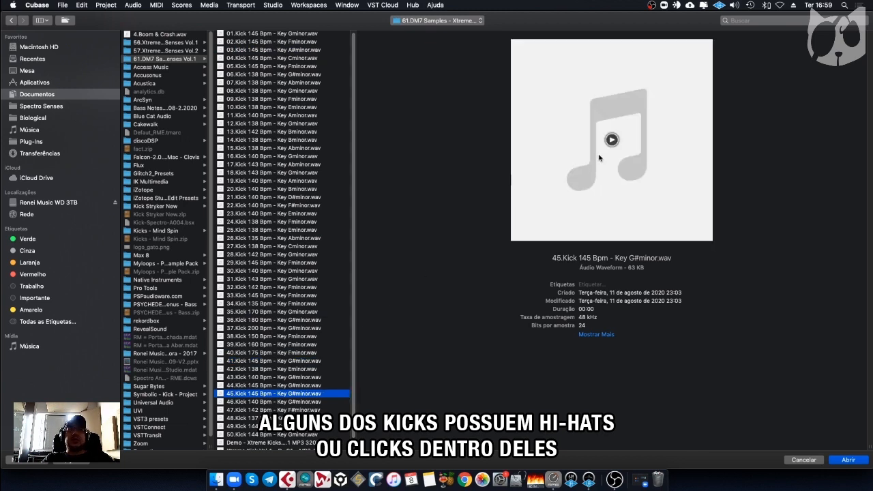
click(611, 141)
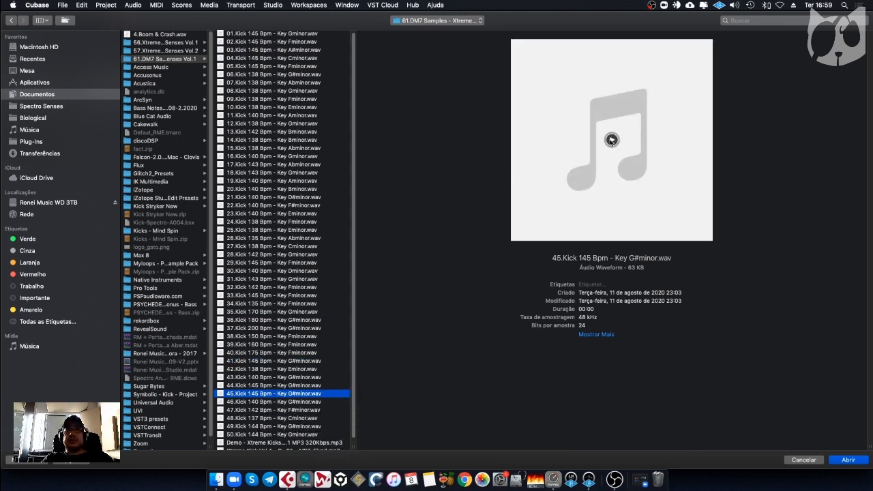
click(847, 460)
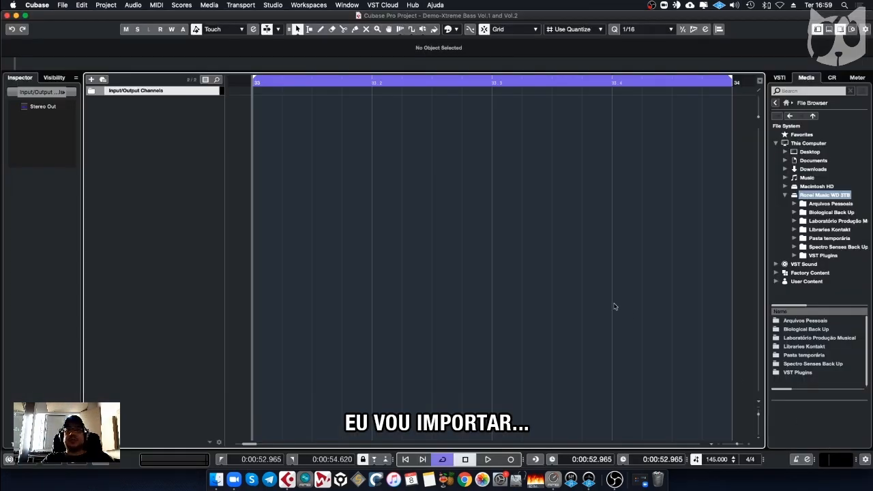
drag(332, 120, 275, 146)
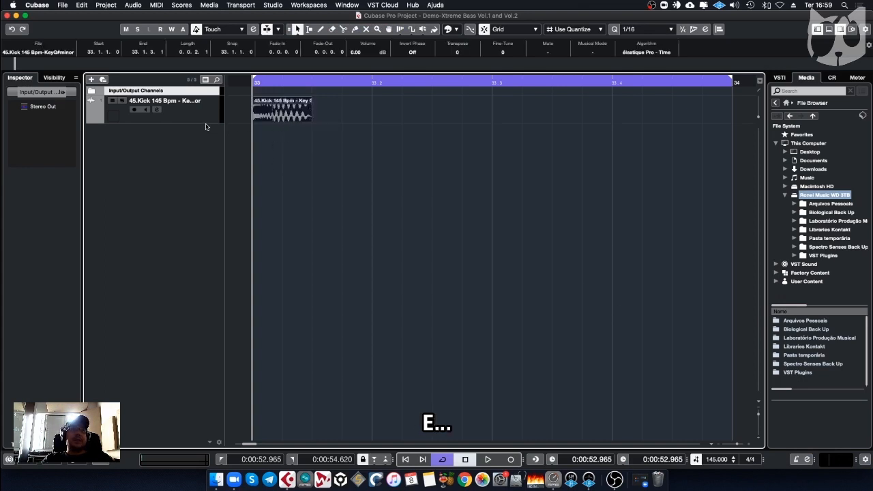
Step: Make the kick track taller and trim the end of the kick event to a length of about 0.0.1.111
drag(205, 125, 209, 186)
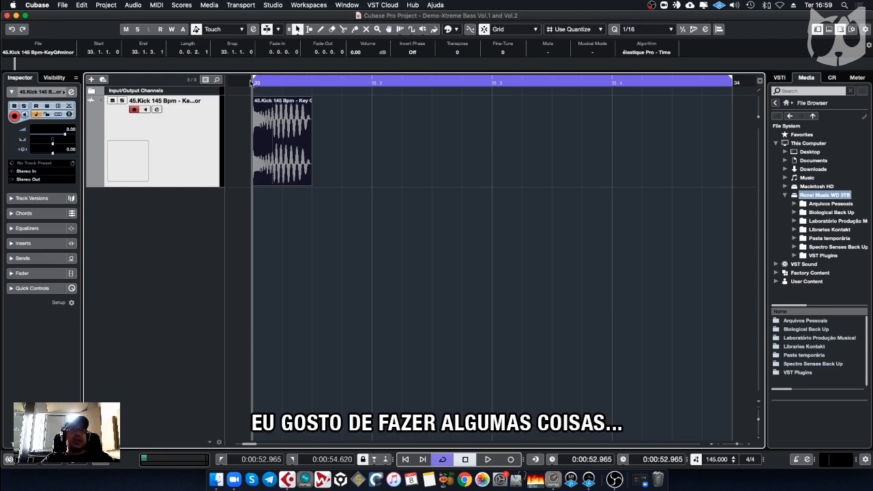
drag(252, 82, 251, 131)
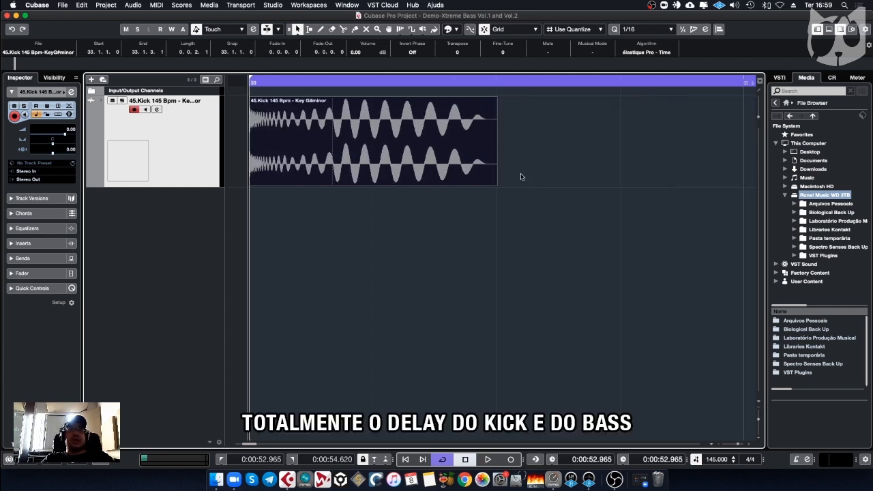
drag(494, 184, 484, 189)
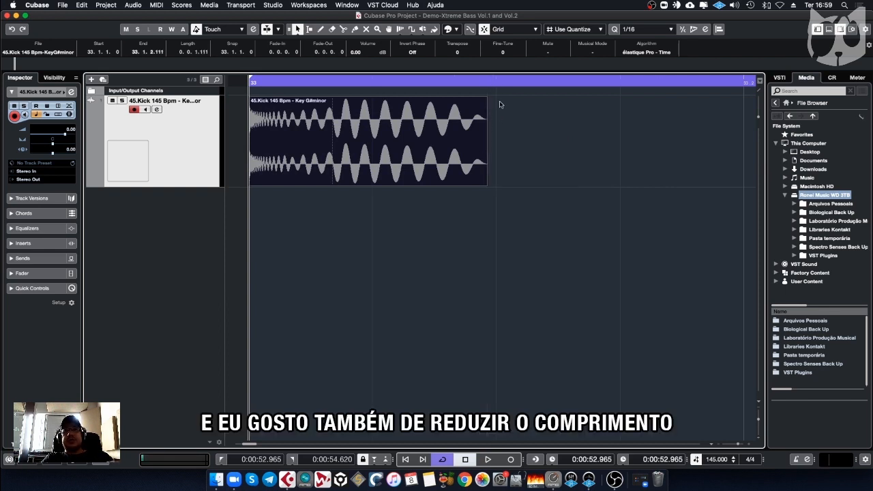
Step: Add a fade-out of about 0.0.0.21 to the end of the kick event and apply the rounded convex curve preset
drag(485, 98, 468, 100)
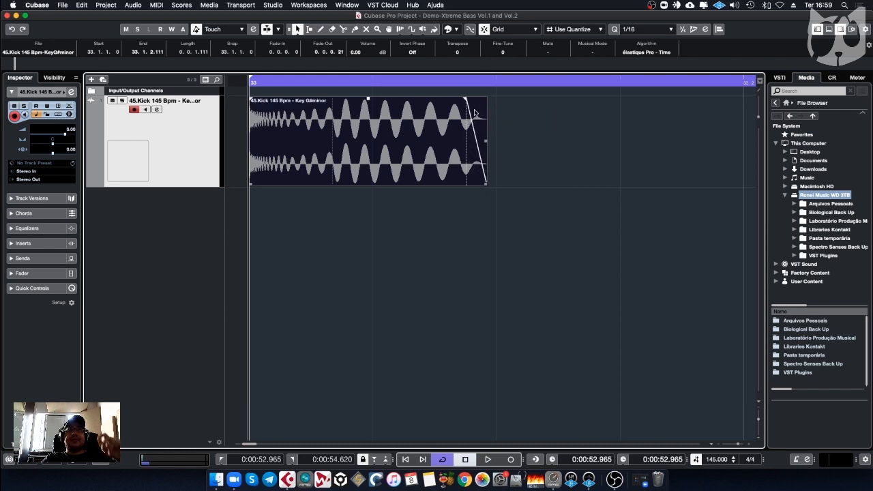
double_click(481, 117)
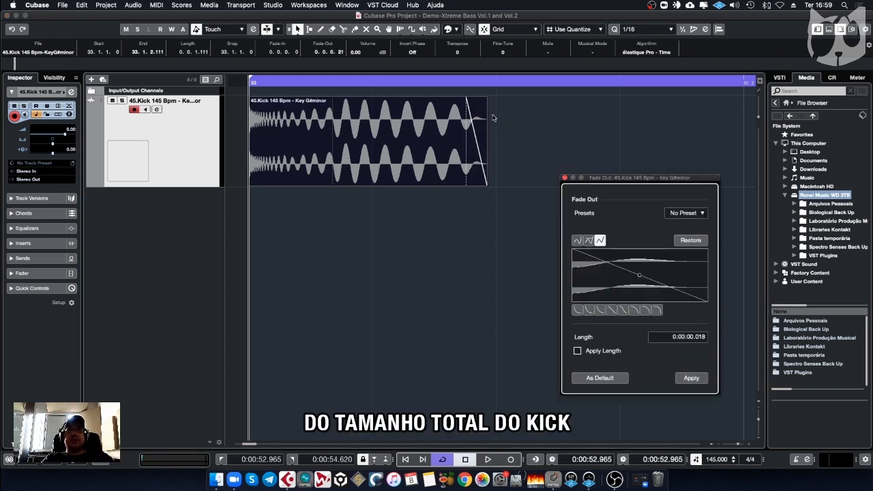
click(657, 311)
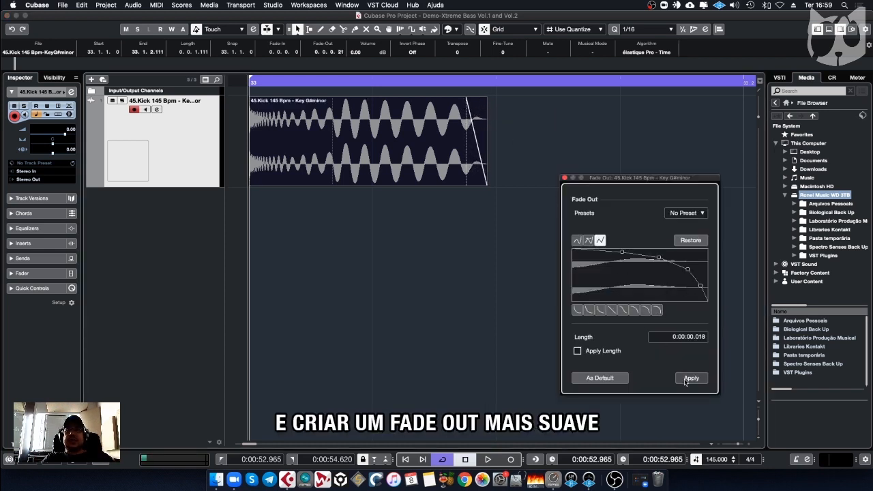
click(686, 378)
click(564, 178)
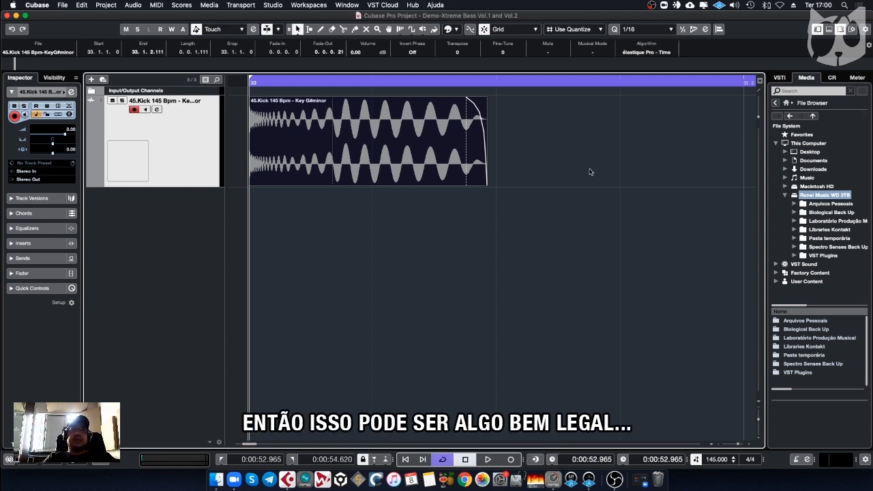
Step: Duplicate the kick event so one kick falls on each of the four beats of bar 33
drag(736, 444, 737, 443)
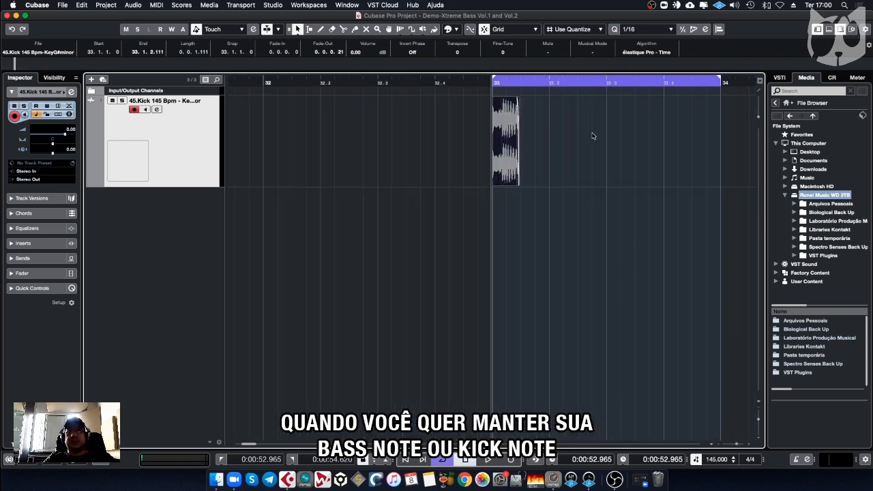
click(512, 132)
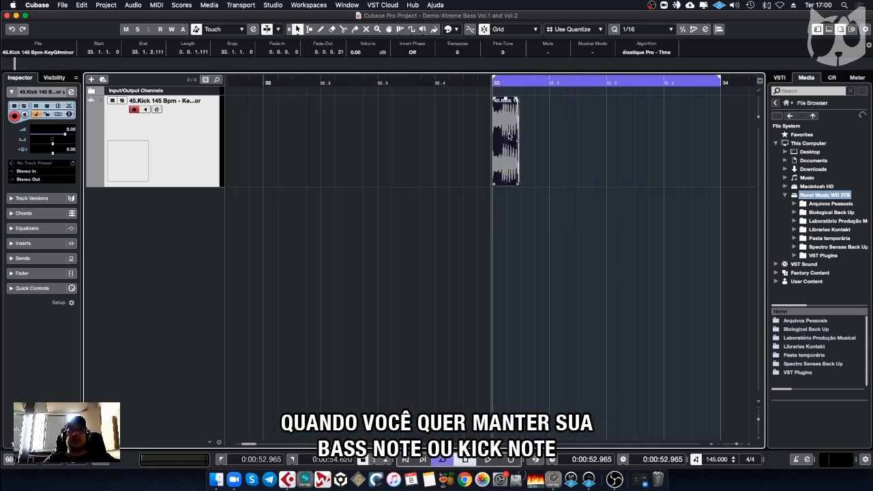
drag(509, 136, 623, 125)
drag(713, 228, 507, 149)
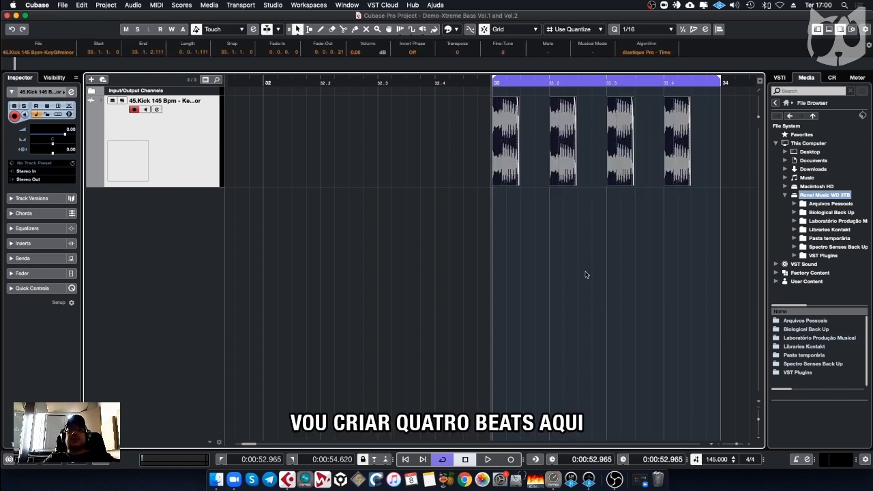
Step: Combine the four kick events into one audio part and extend its end to bar 34
key(super+g)
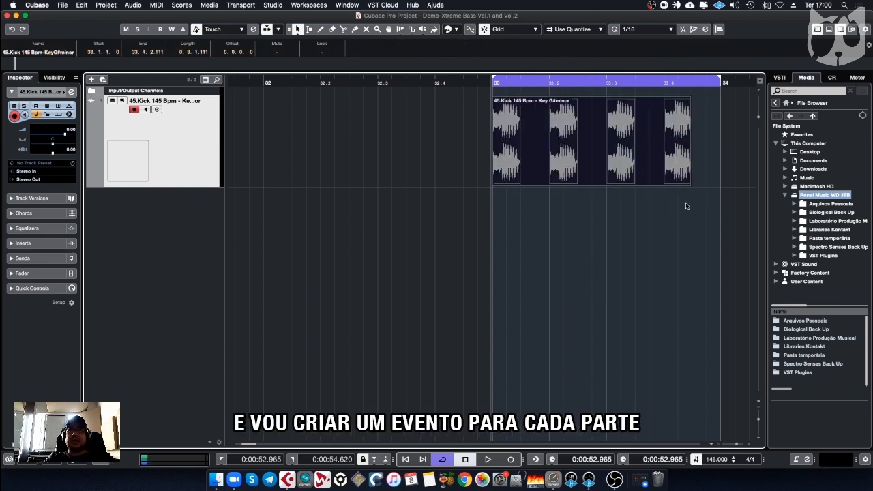
drag(689, 184, 718, 194)
click(715, 205)
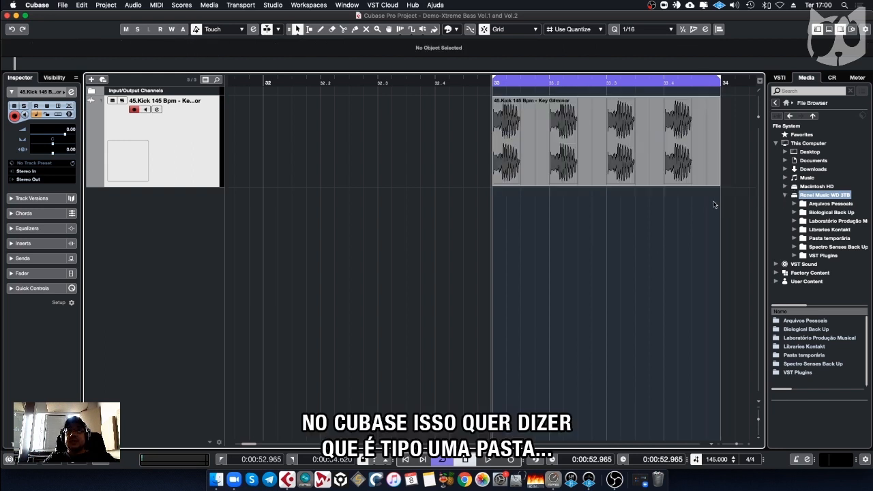
Step: Select the kick part and play the bar 33 loop to audition the four-beat pattern
key(super+a)
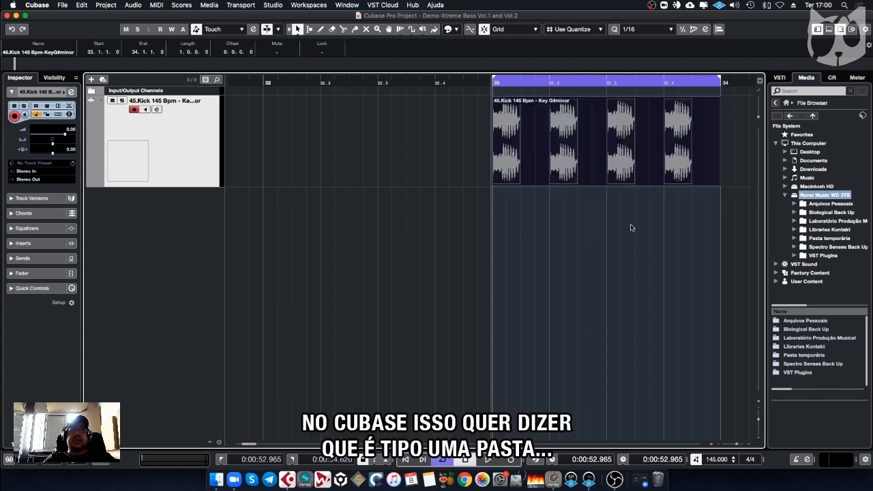
key(space)
key(alt+s)
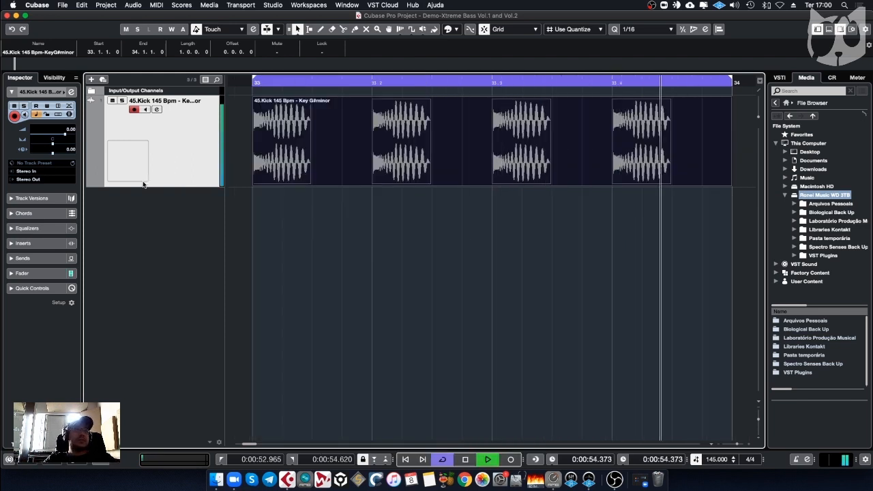
key(space)
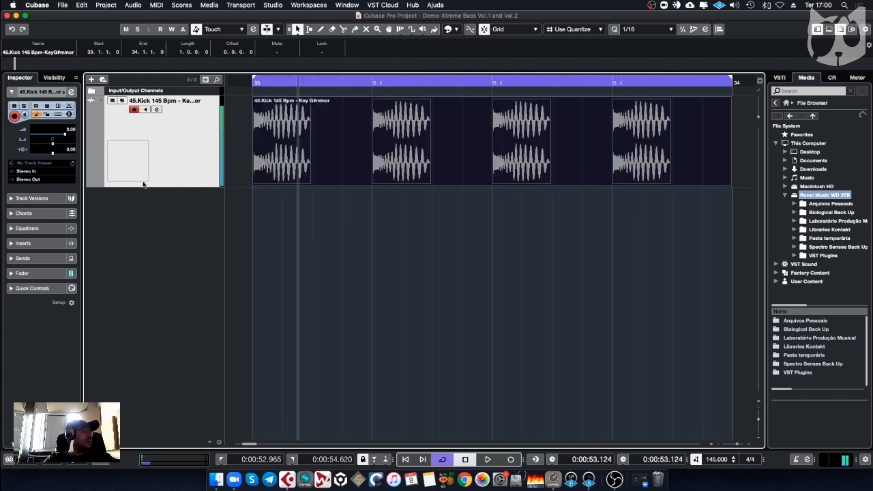
Step: Set the kick track's volume to -6 and reduce its track height while auditioning the loop
click(69, 130)
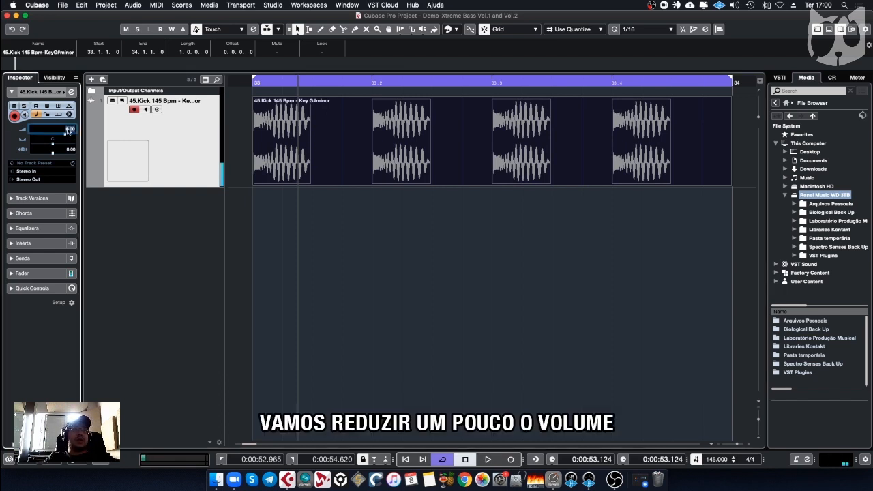
text(-6)
key(Return)
key(space)
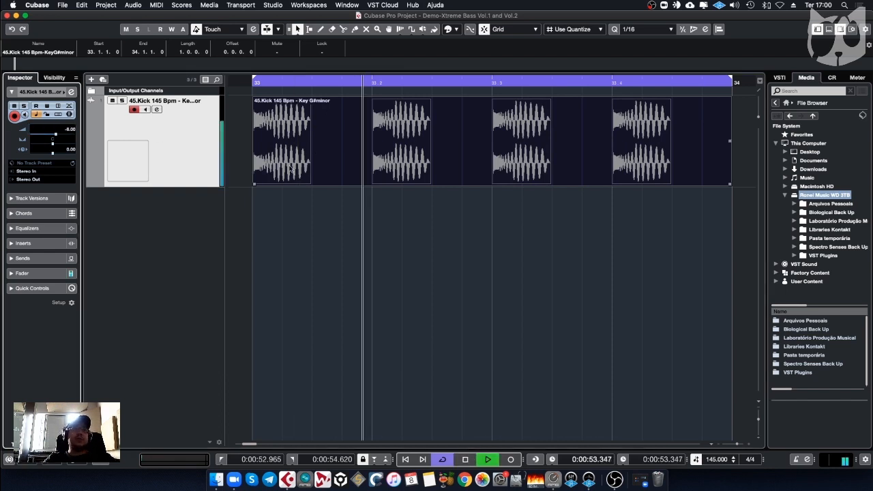
drag(204, 186, 204, 111)
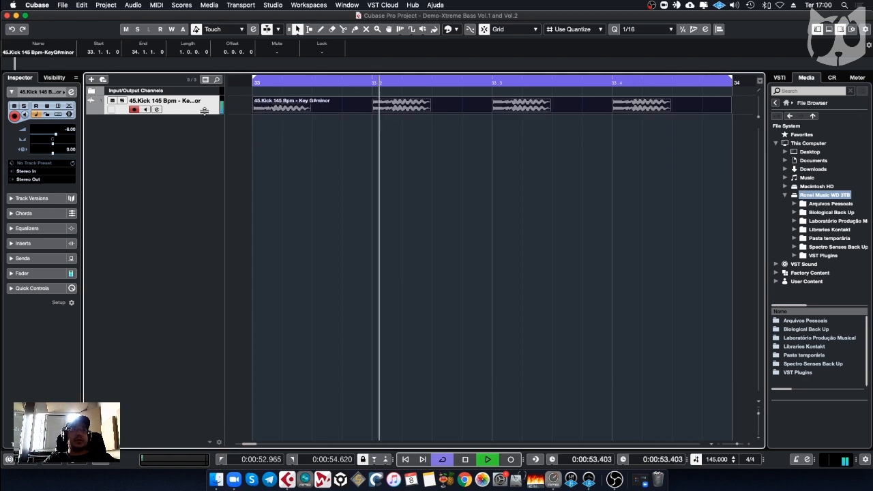
key(space)
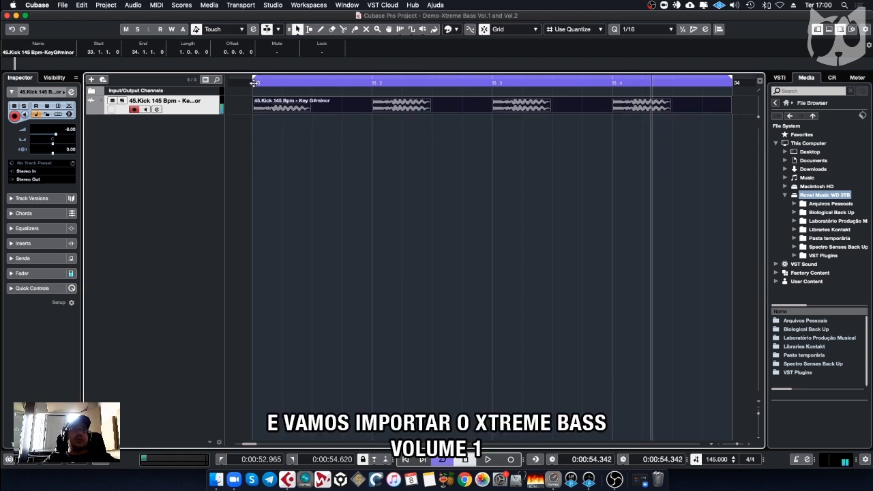
Step: Import Bass G#0.wav from the 56.Xtreme Bass Vol.1 folder in Documents as a new pool version on its own track at bar 33
click(260, 81)
click(194, 89)
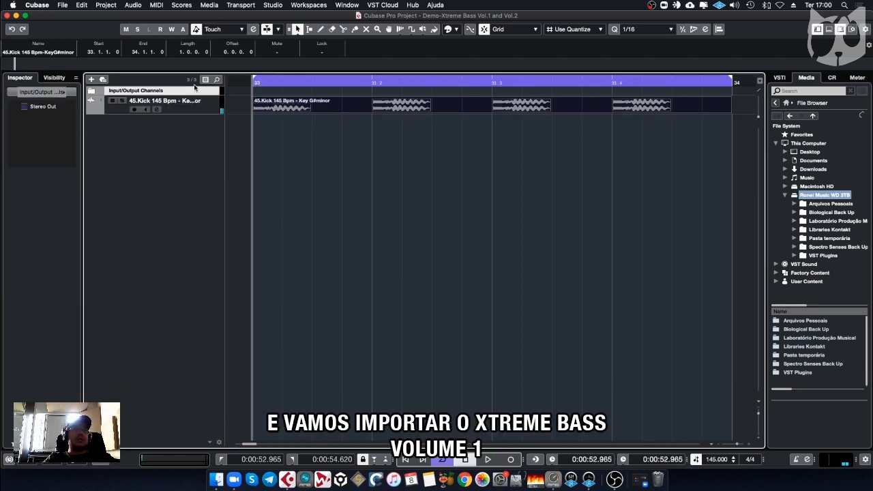
click(61, 5)
mouse_move(129, 127)
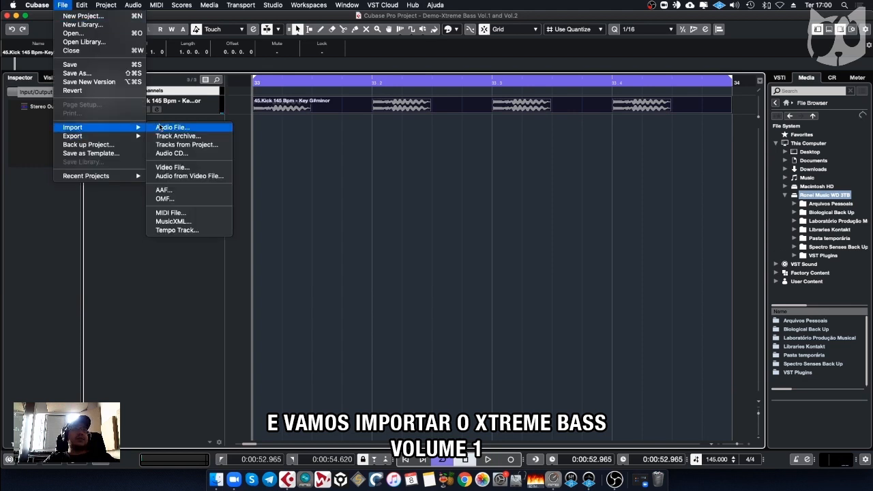
click(160, 127)
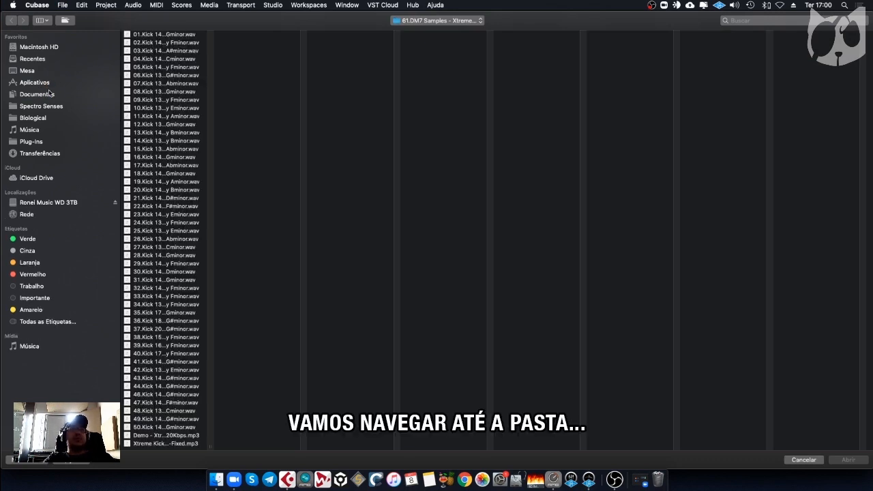
click(46, 93)
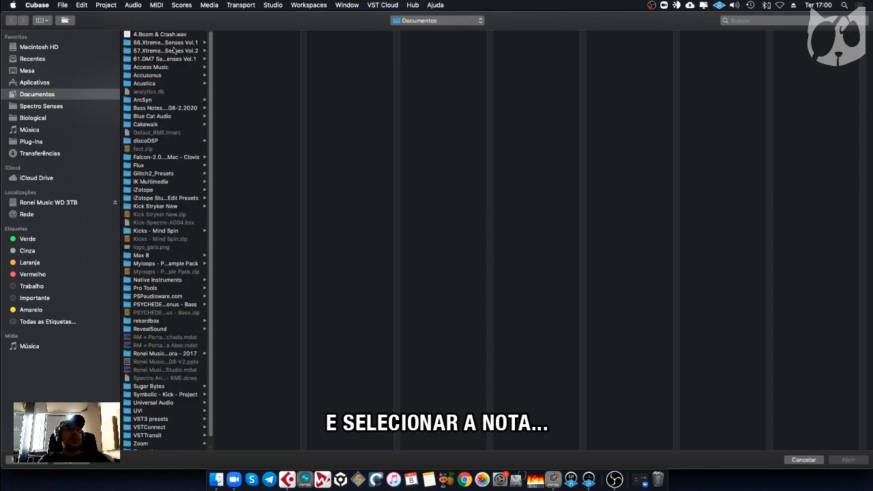
click(173, 43)
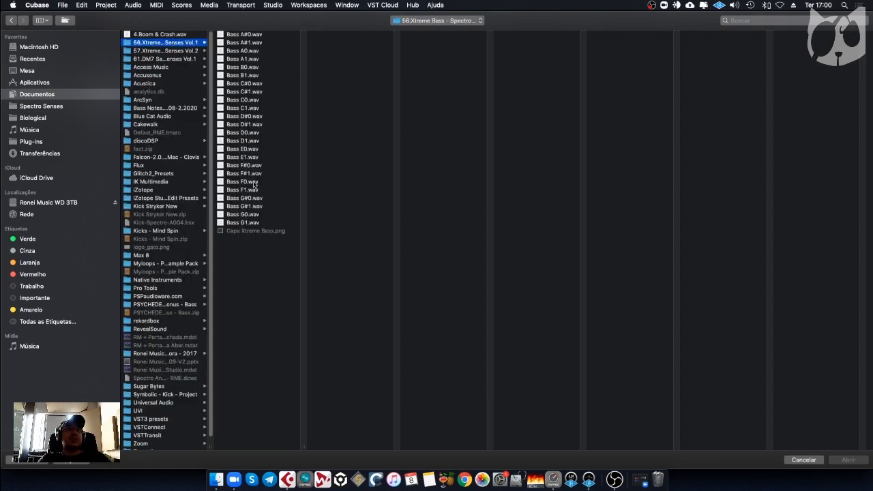
click(254, 197)
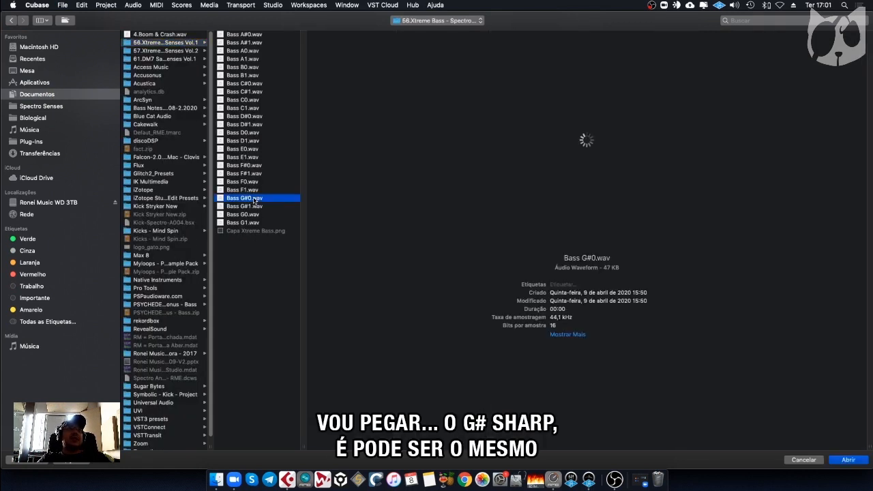
click(587, 140)
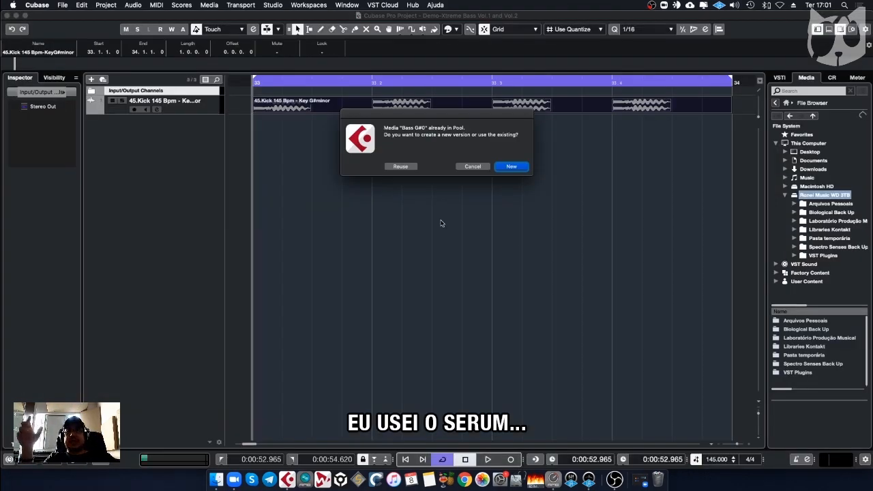
click(511, 167)
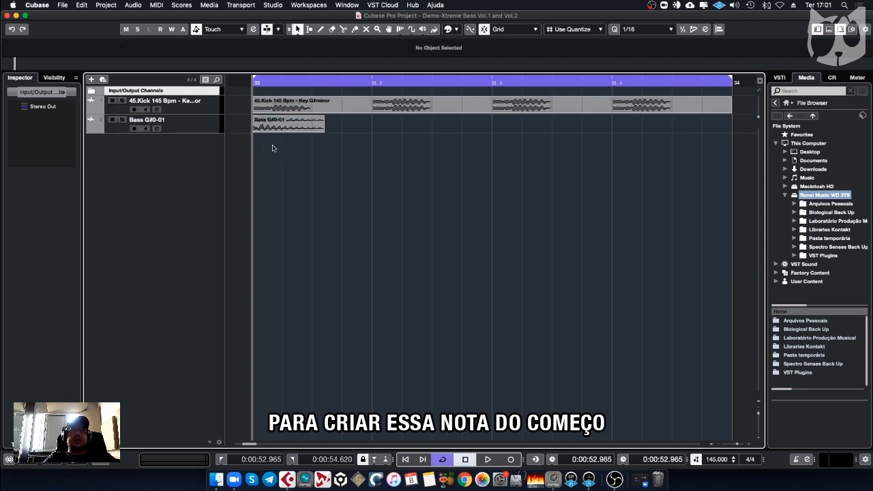
Step: Make the bass track taller and move the bass event to start at 33.1.3.0, after the first kick
drag(208, 133, 209, 234)
click(270, 192)
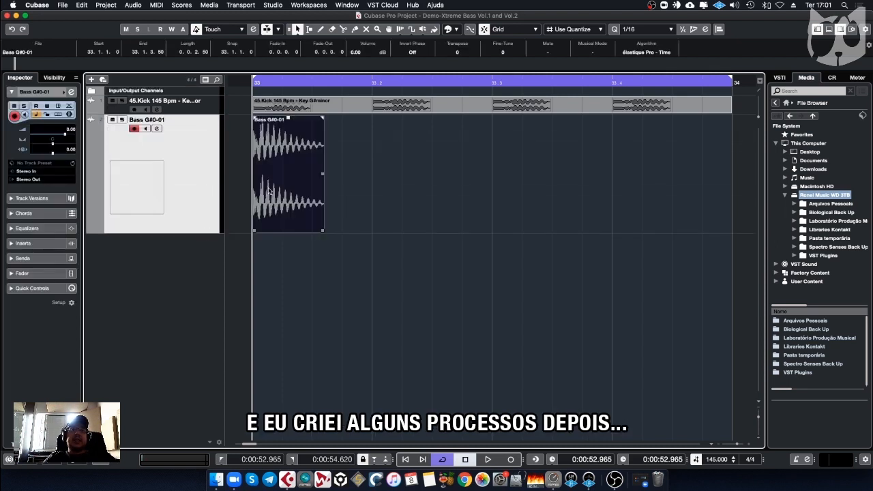
drag(269, 191, 329, 193)
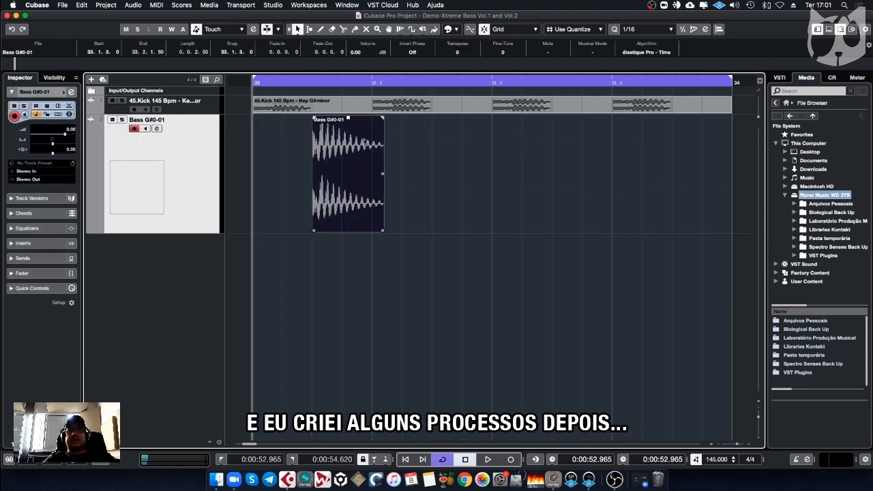
Step: Trim the end of the bass event to 33.1.4.0, giving it a length of 0.0.1.0
click(309, 83)
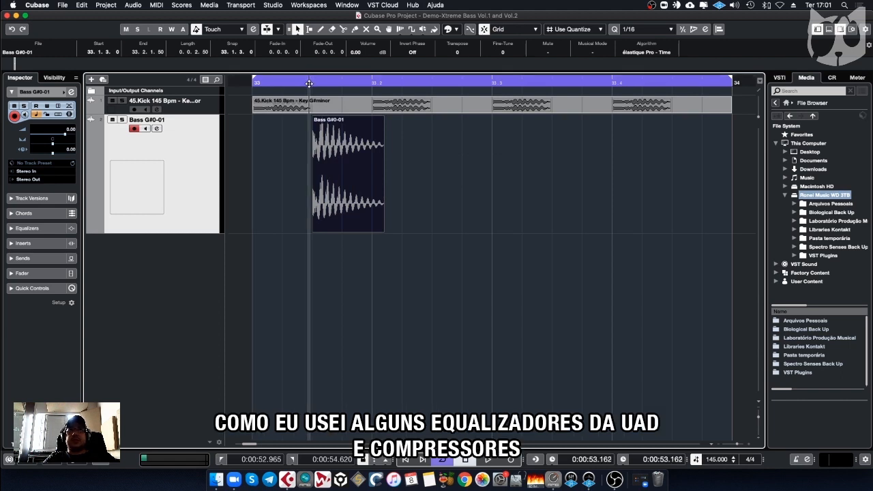
drag(309, 101, 309, 121)
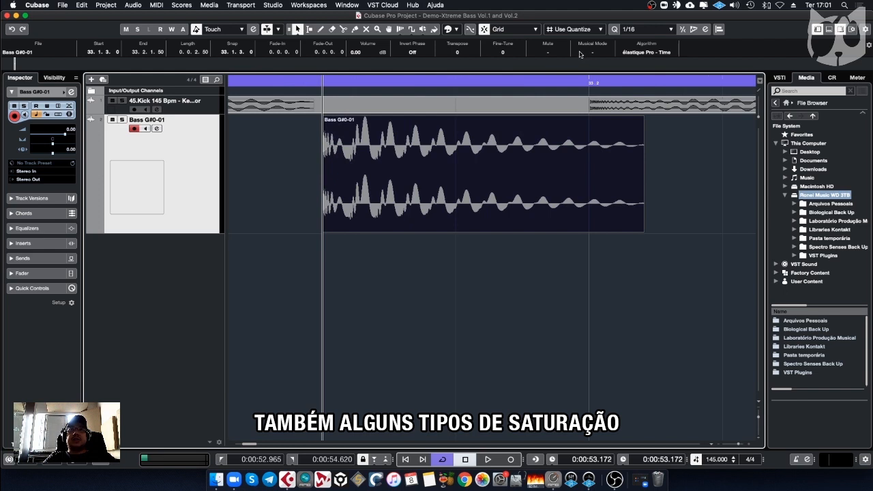
click(581, 30)
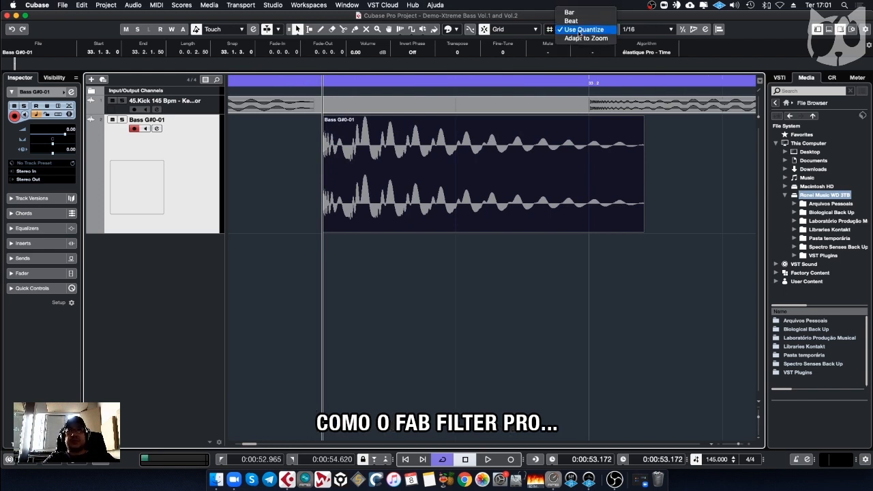
click(580, 29)
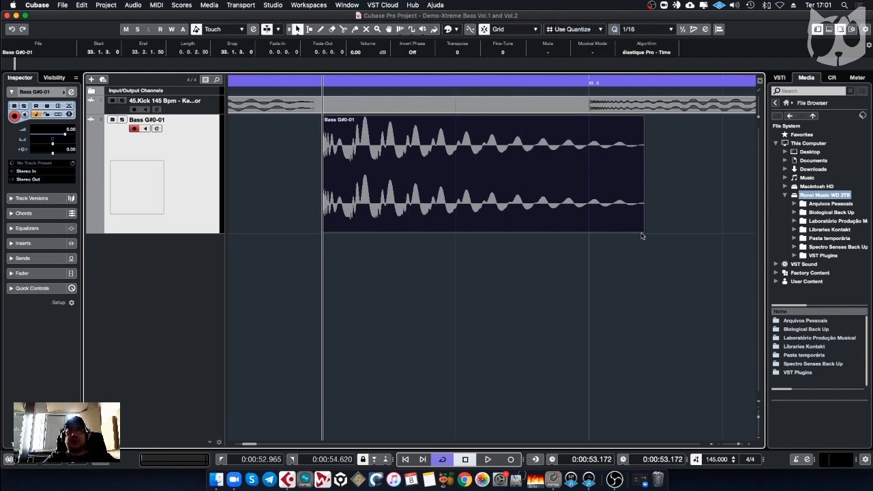
drag(642, 231, 456, 234)
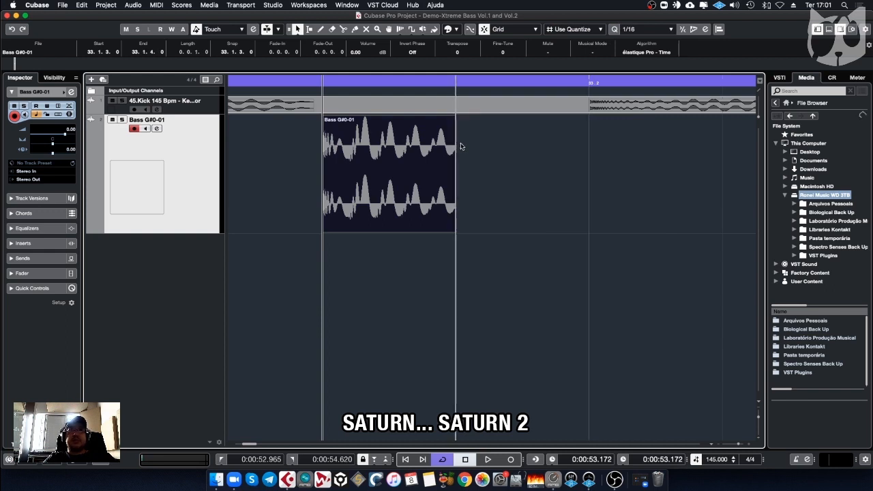
Step: Add a fade-out of about 0.0.0.25 to the bass event and apply a rounded convex curve preset
drag(455, 118, 428, 119)
double_click(452, 123)
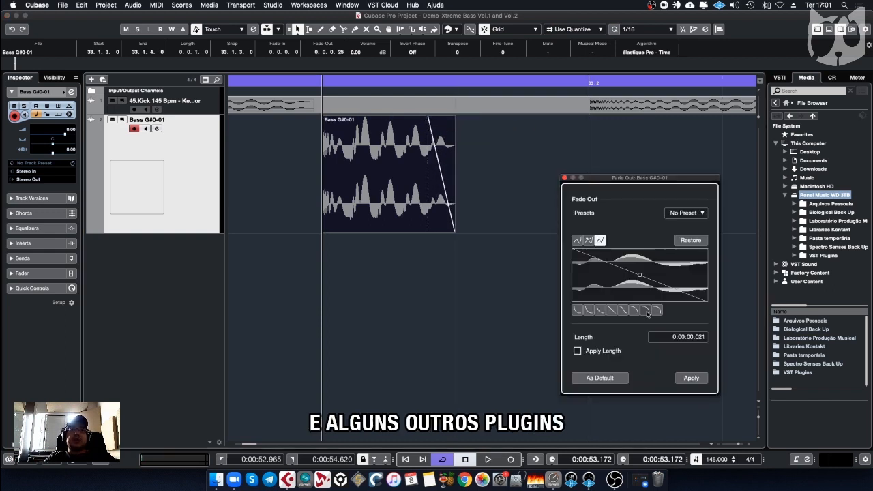
click(692, 378)
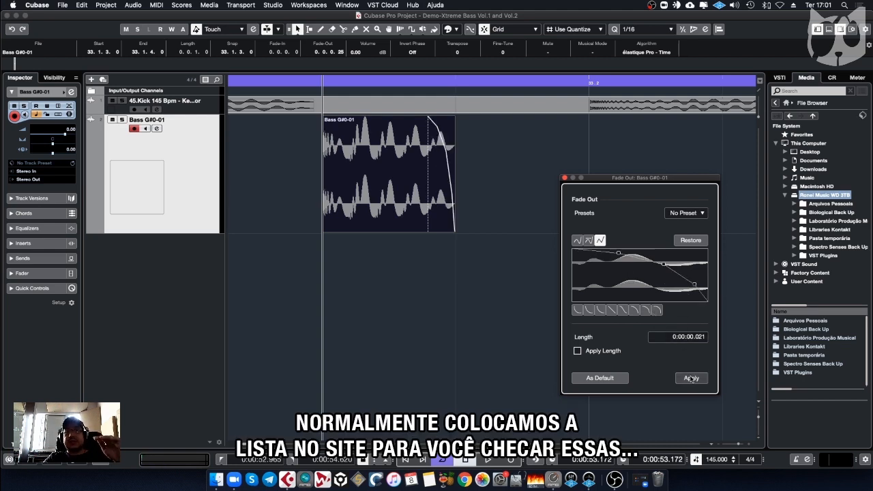
click(565, 177)
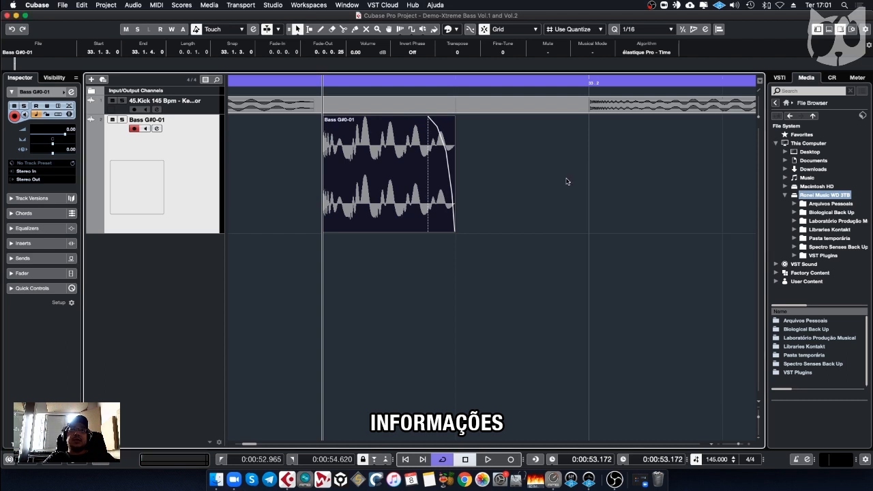
Step: Copy the trimmed bass event to 33.1.4.0, directly after the first bass note
click(525, 159)
drag(525, 159, 404, 265)
drag(389, 191, 500, 198)
key(g)
key(g)
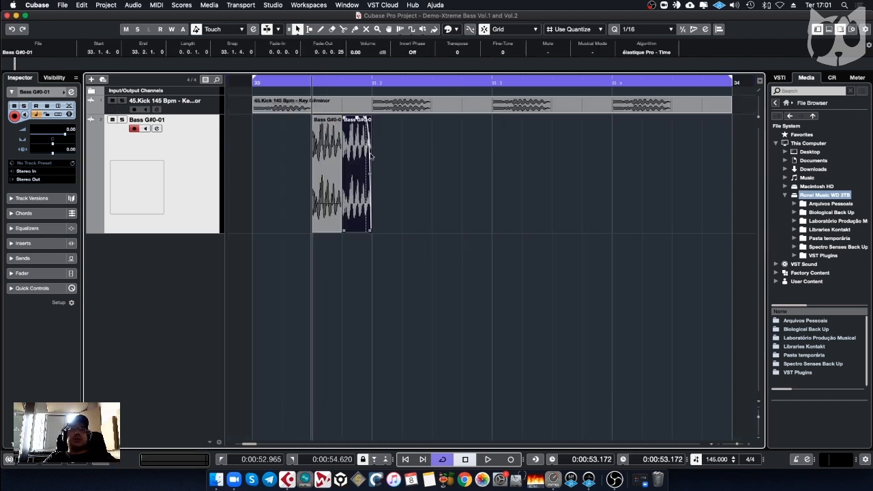
Step: Examine the start of the first bass event at 33.1.3.0 up close for any delay against the grid
click(312, 85)
key(h)
key(h)
key(h)
key(h)
key(h)
key(h)
key(h)
key(h)
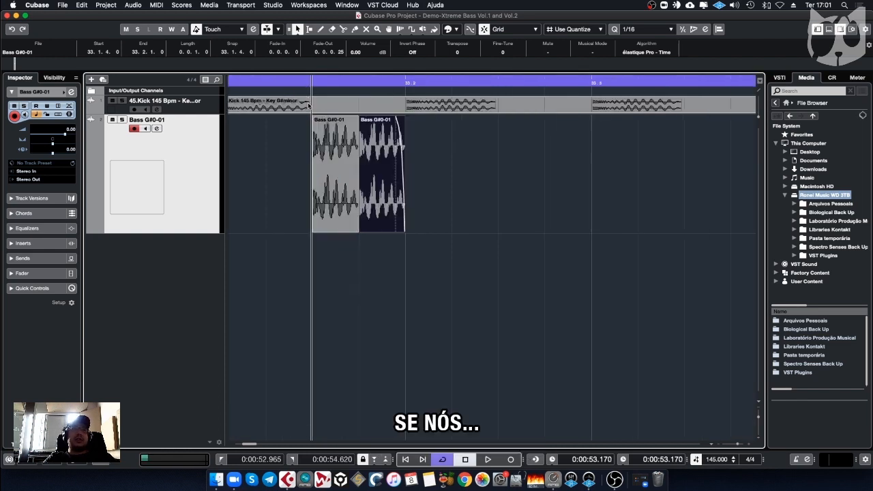
key(g)
key(h)
key(h)
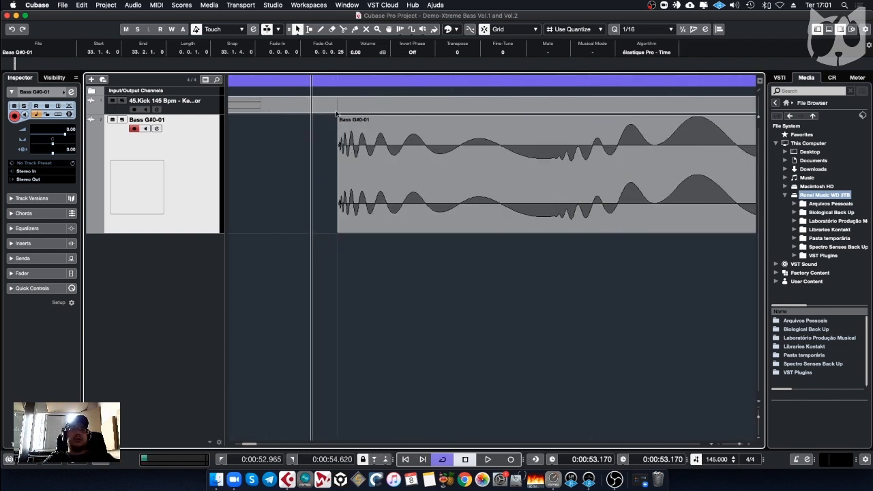
click(338, 88)
key(h)
key(h)
key(h)
key(h)
key(h)
key(h)
key(h)
key(h)
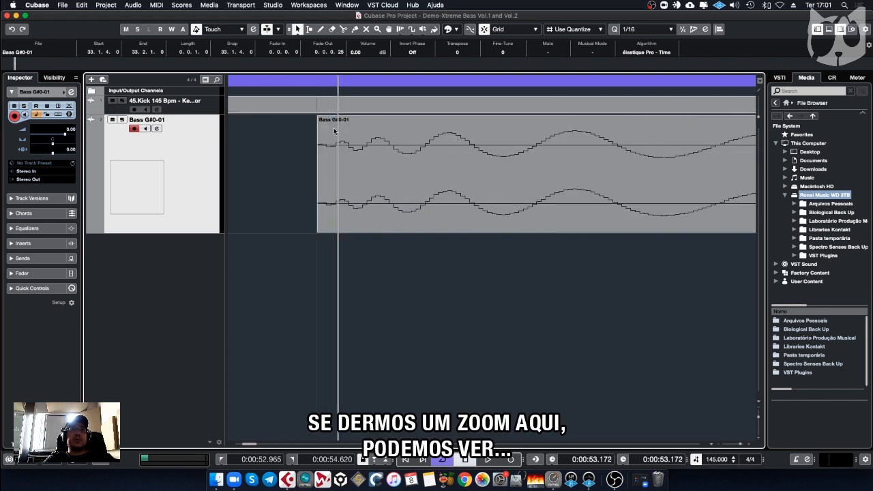
click(312, 84)
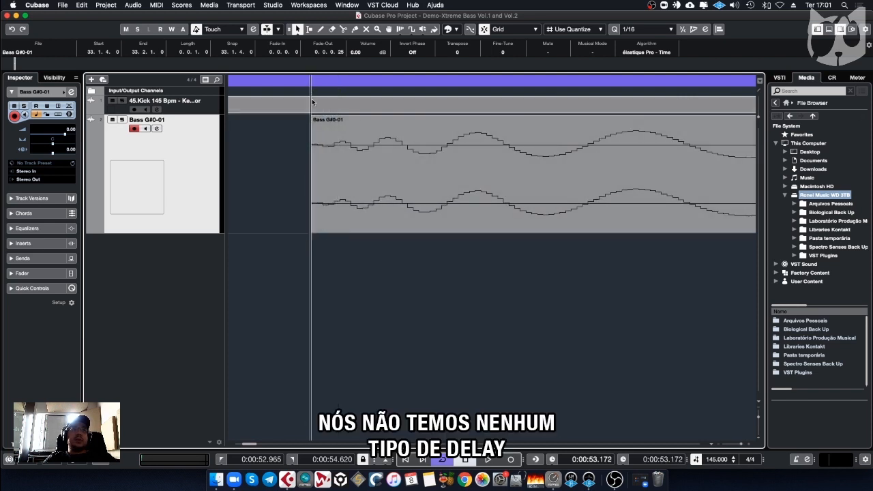
click(376, 272)
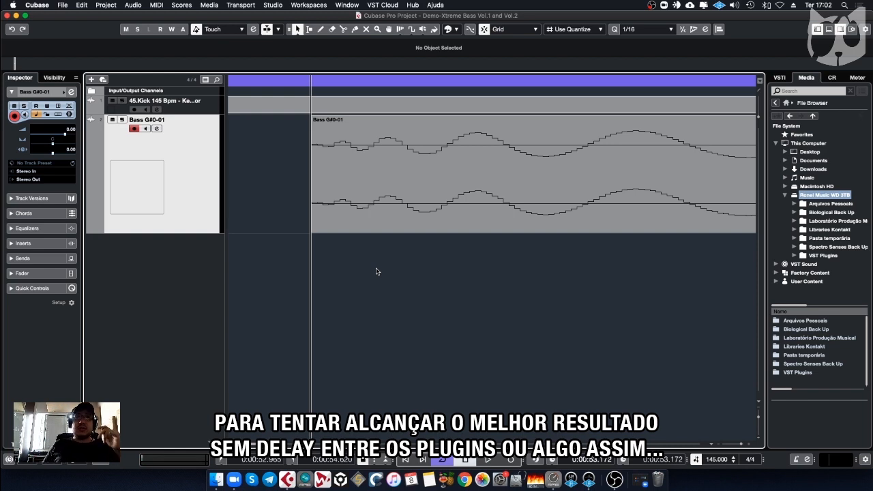
Step: Copy a bass event to 33.1.2.0, ahead of the two existing notes, and set its volume to -10 dB
key(g)
key(g)
key(g)
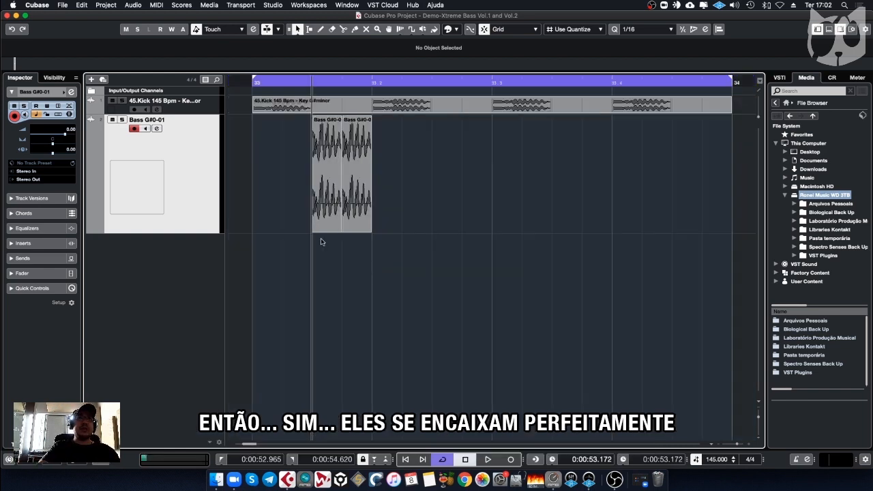
drag(322, 264, 301, 166)
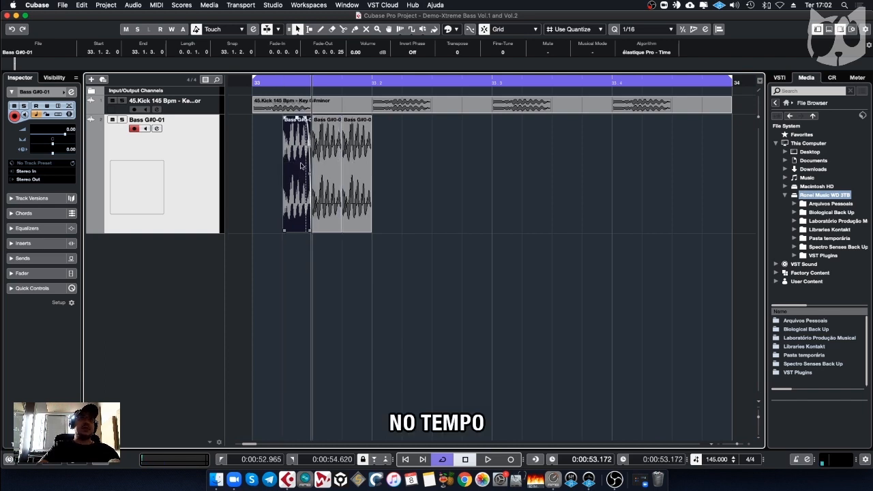
click(366, 54)
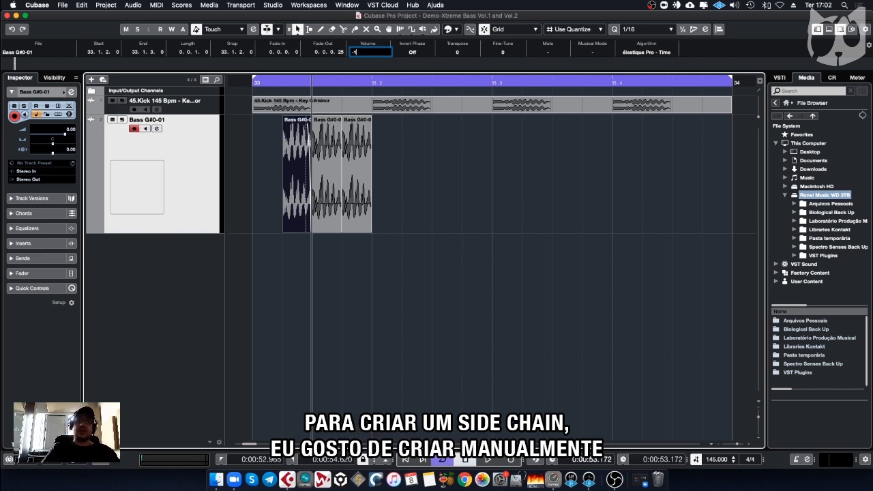
text(-10)
key(Return)
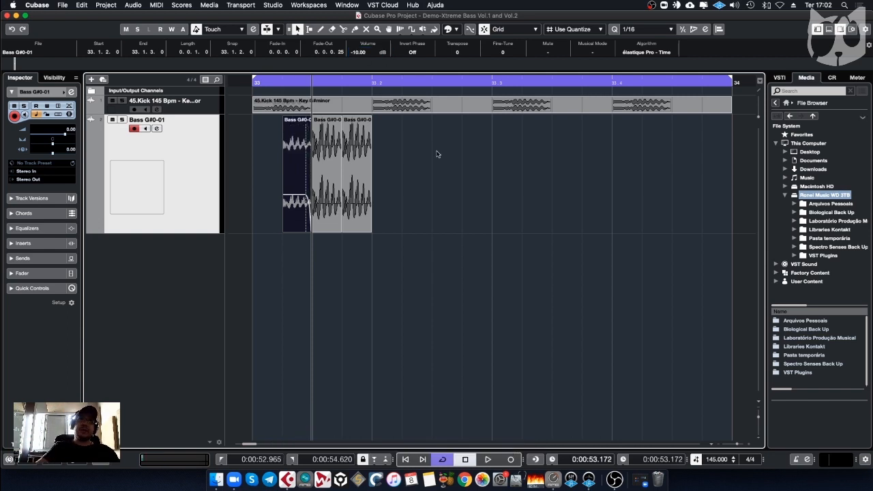
Step: Duplicate the three-note bass group onto beats 2, 3 and 4 to fill bar 33
drag(437, 155, 412, 156)
drag(562, 148, 530, 158)
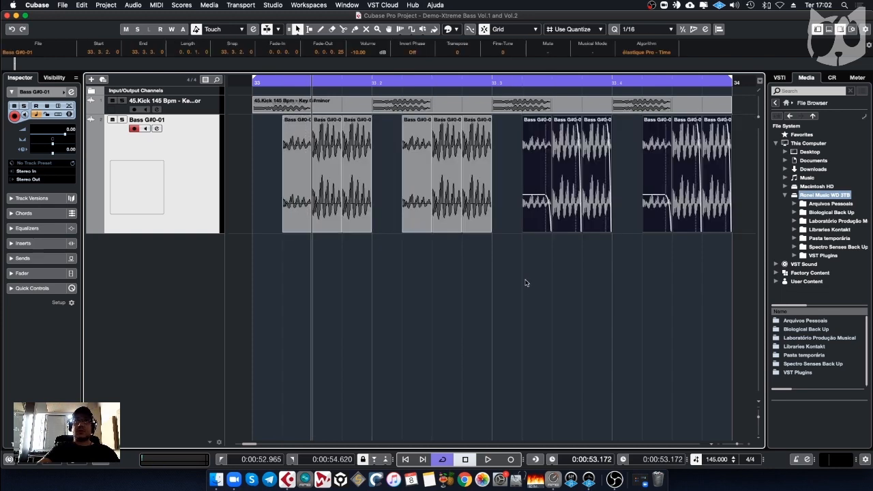
click(525, 283)
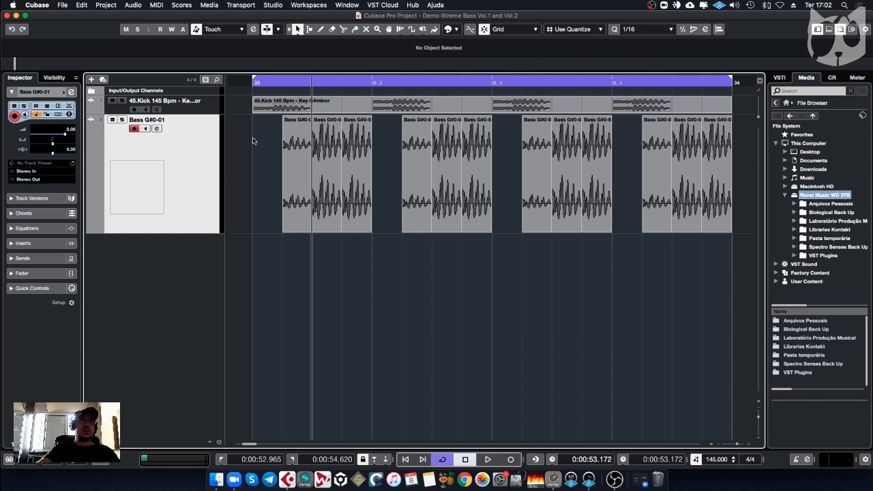
Step: Combine all the bass events into one audio part and extend its start to the beginning of bar 33
drag(255, 140, 723, 268)
key(g)
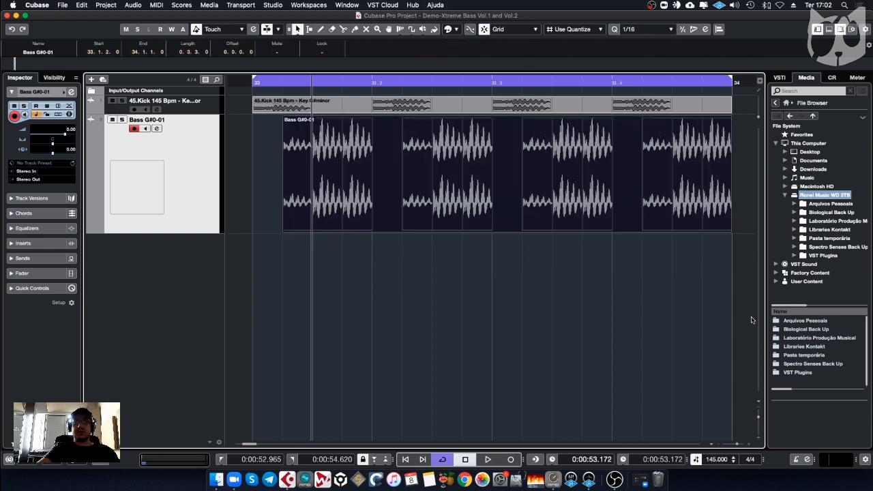
key(space)
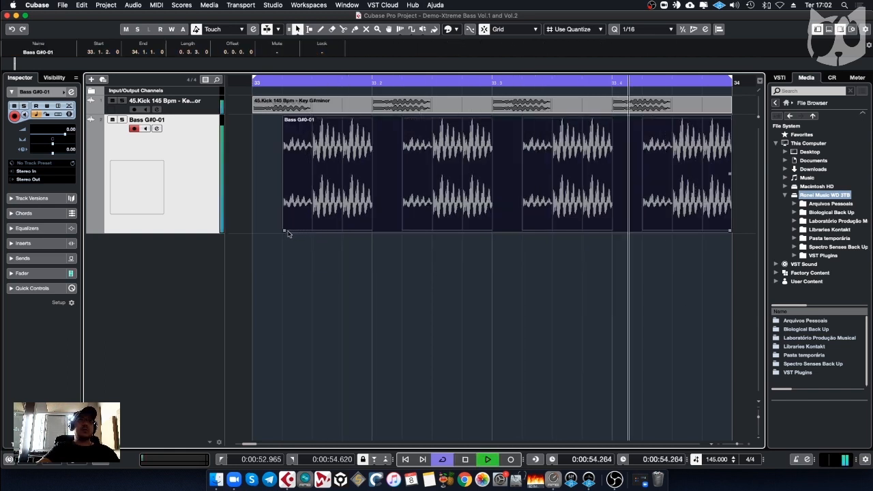
drag(284, 230, 253, 236)
click(308, 257)
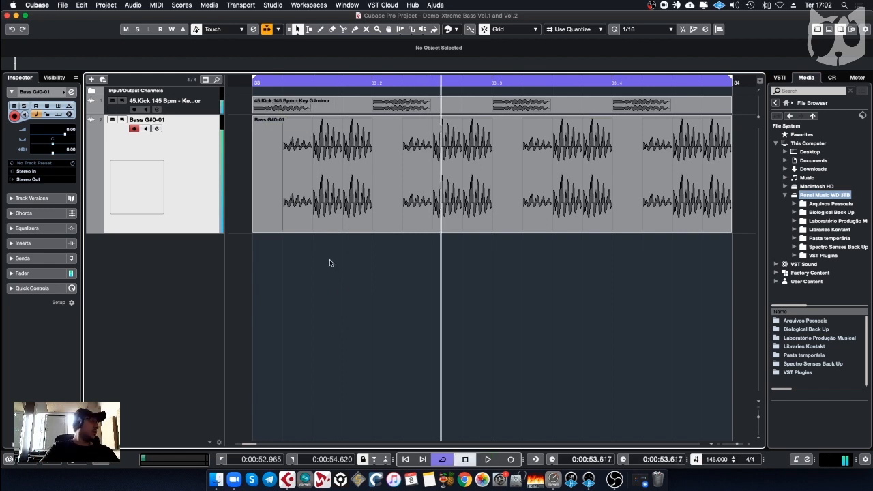
Step: Set the bass track's volume to -6 dB and play back the looped kick and bass
key(space)
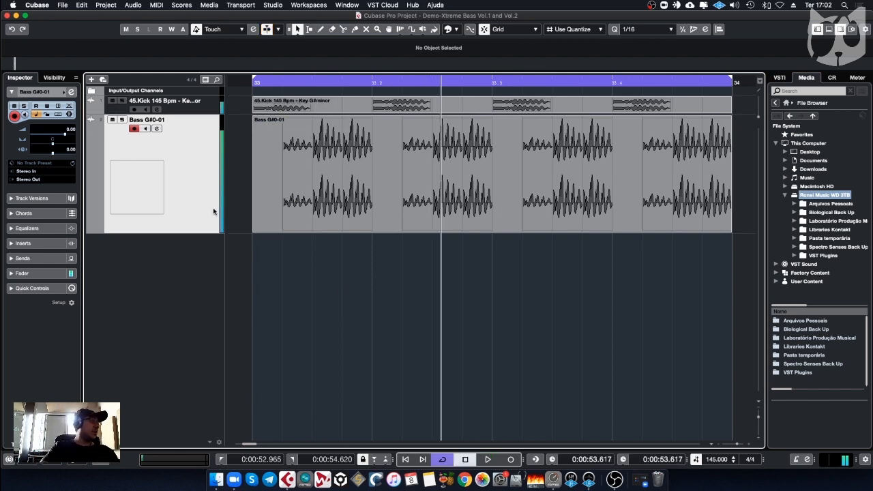
double_click(69, 129)
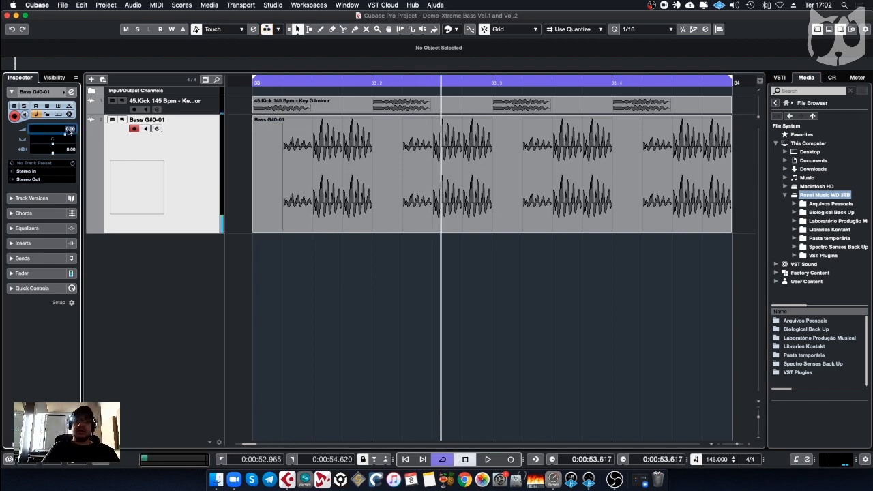
text(-6)
key(Return)
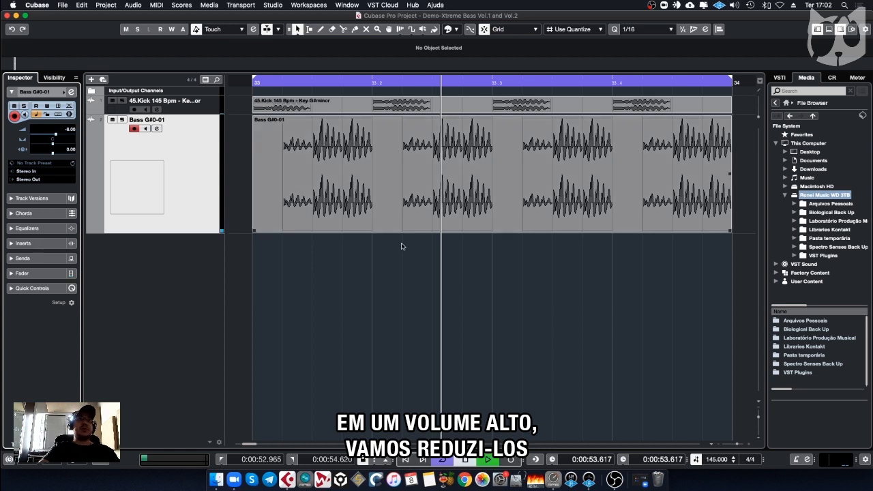
key(space)
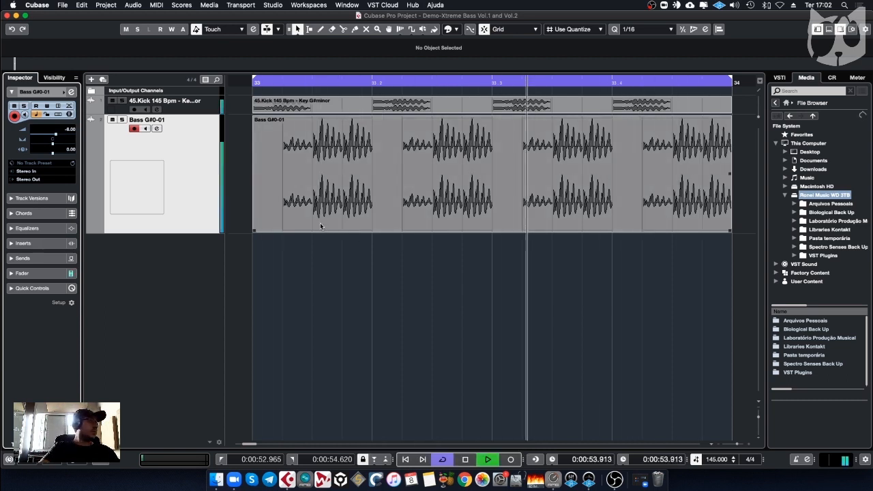
key(space)
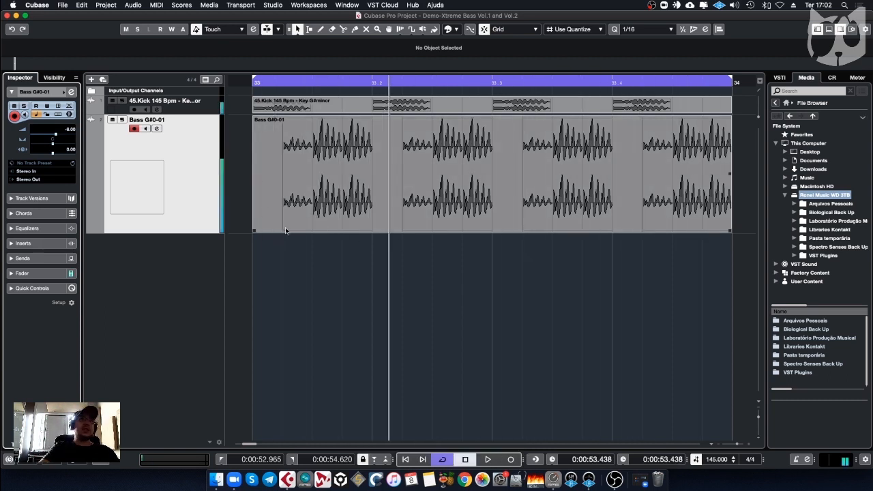
Step: Reset the track heights and enlarge the kick and bass tracks evenly so both waveforms can be compared
key(shift+g)
key(shift+g)
key(shift+g)
key(shift+g)
key(shift+g)
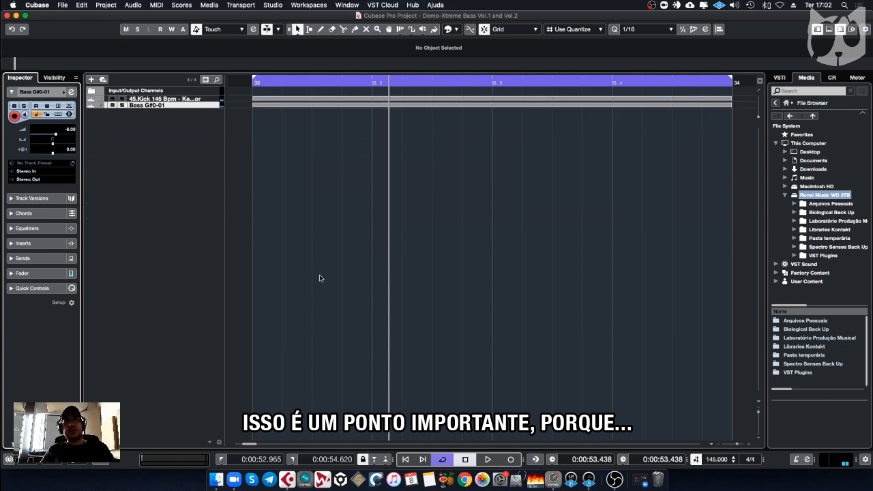
key(shift+h)
key(shift+h)
key(shift+h)
key(shift+h)
key(shift+h)
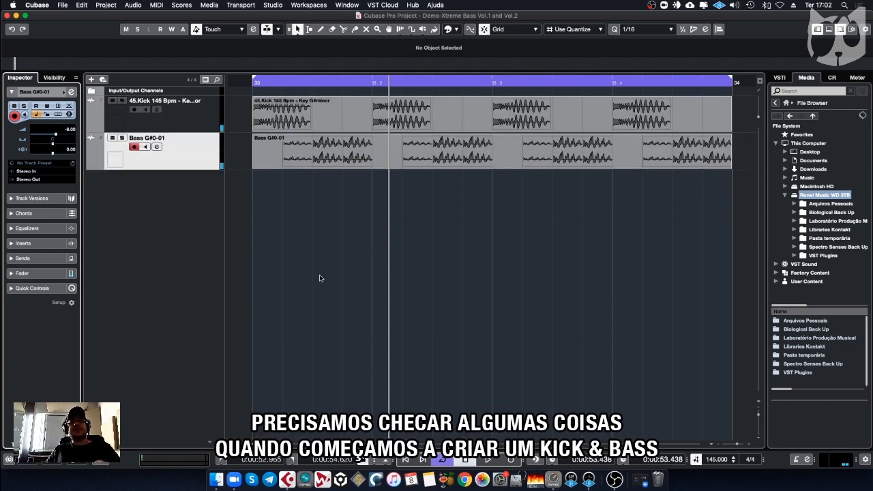
key(shift+h)
key(shift+h)
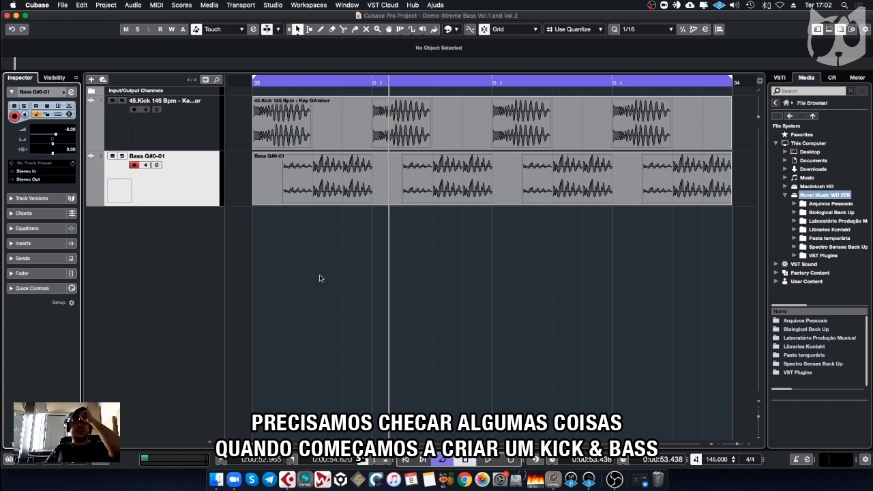
Step: Insert Oszillos Mega Scope in the kick channel's first insert slot and close its channel settings
click(191, 128)
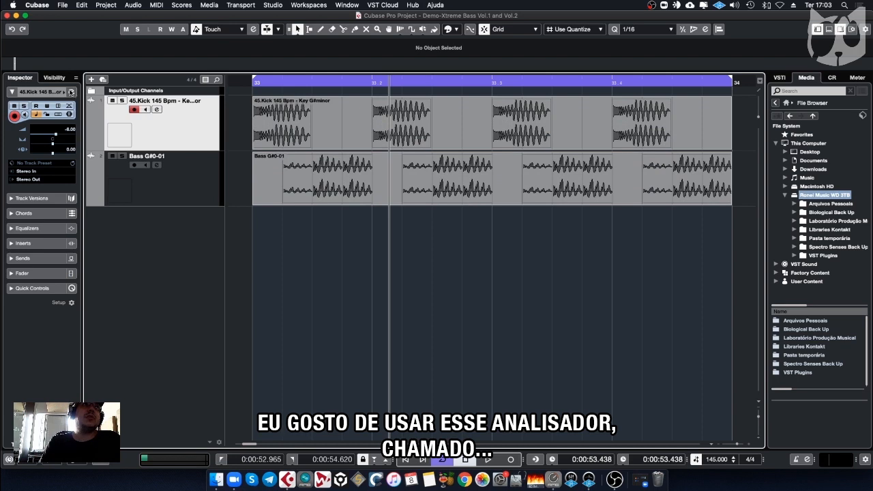
click(70, 92)
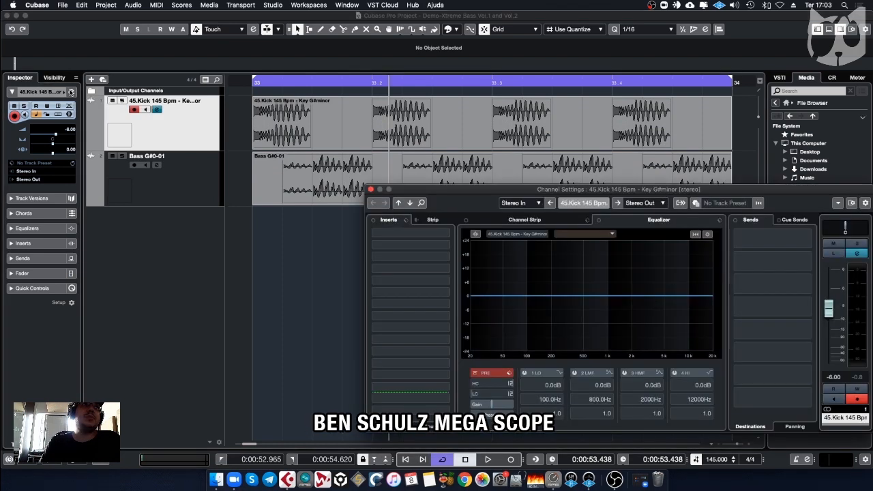
click(389, 231)
text(mega)
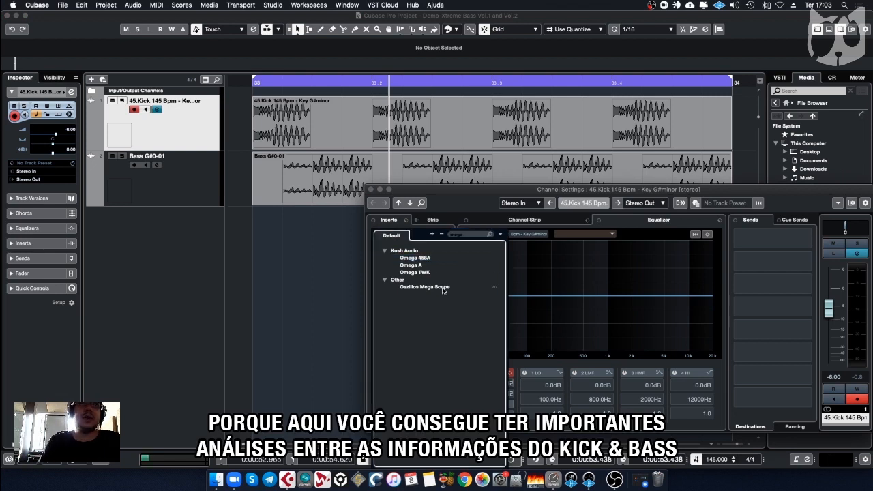
click(442, 288)
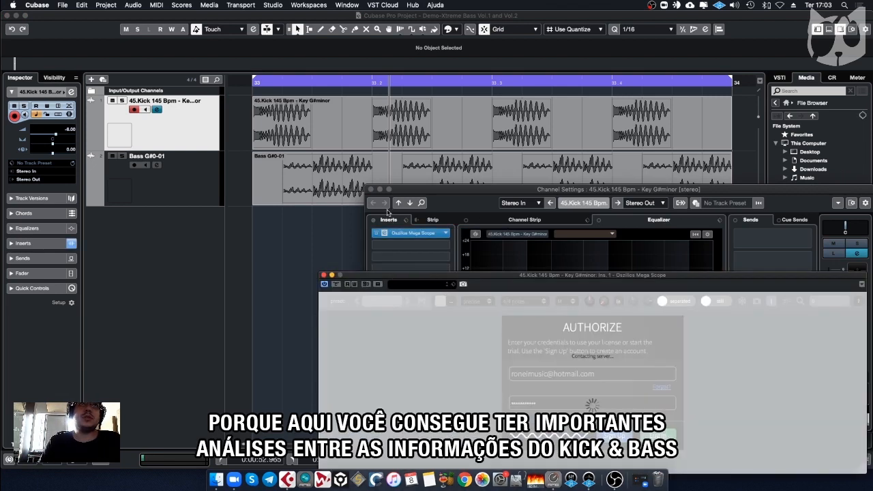
click(370, 190)
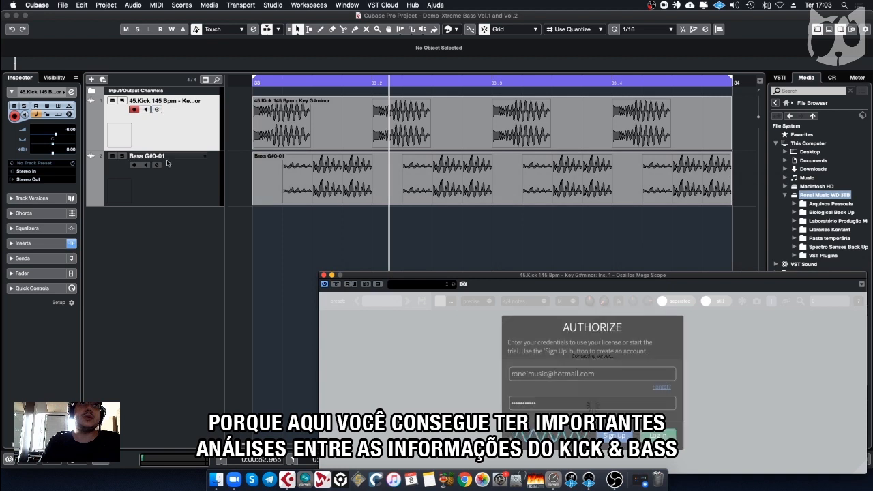
Step: Close the kick's scope window and insert Oszillos Mega Scope in the bass channel's first insert slot
click(146, 180)
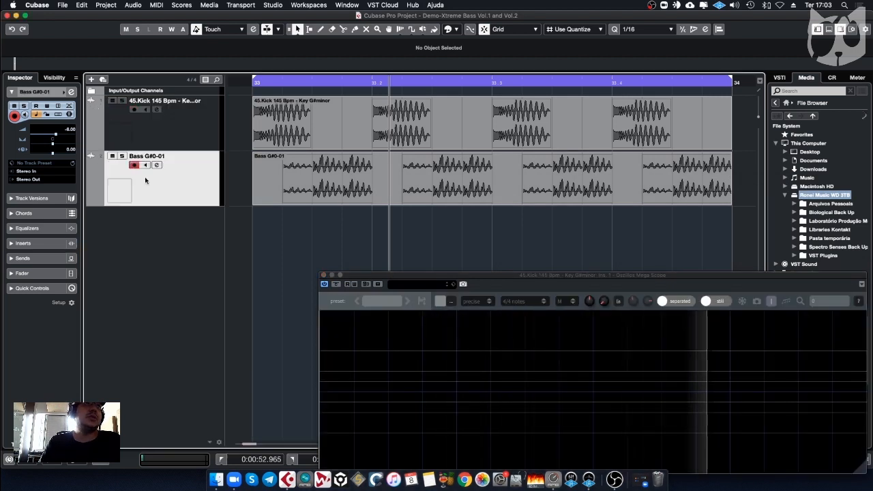
click(772, 302)
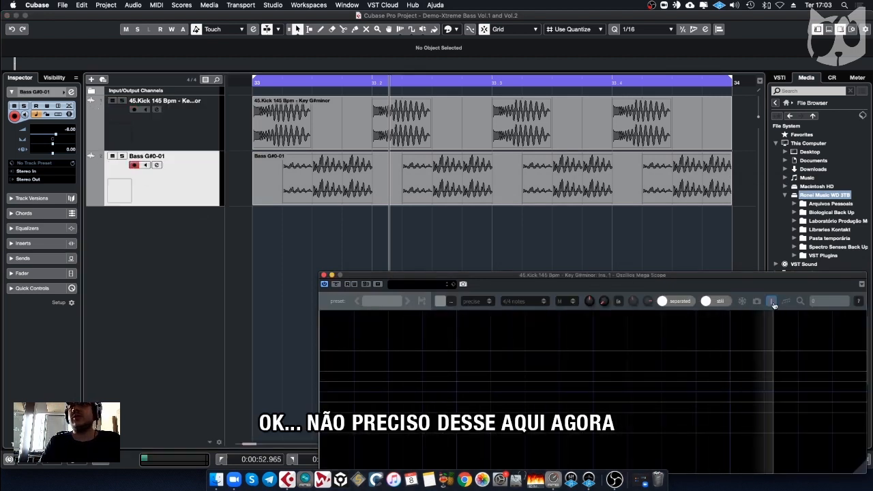
click(332, 276)
click(71, 92)
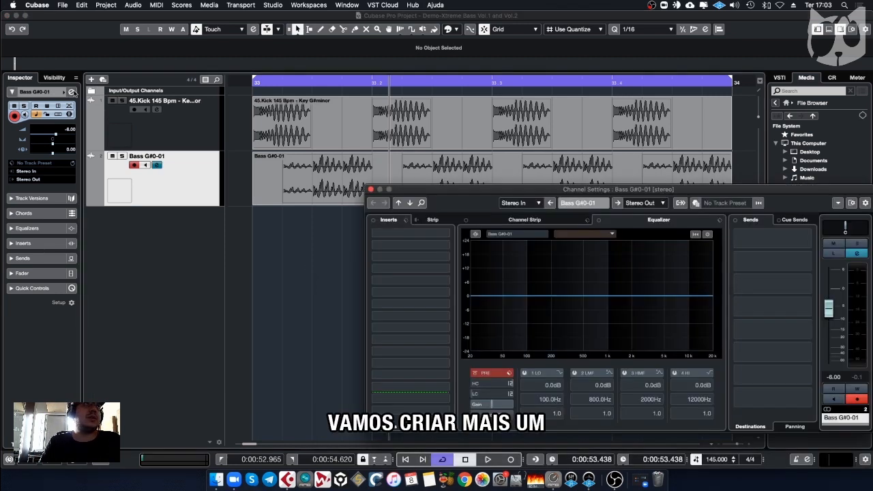
click(422, 234)
click(422, 234)
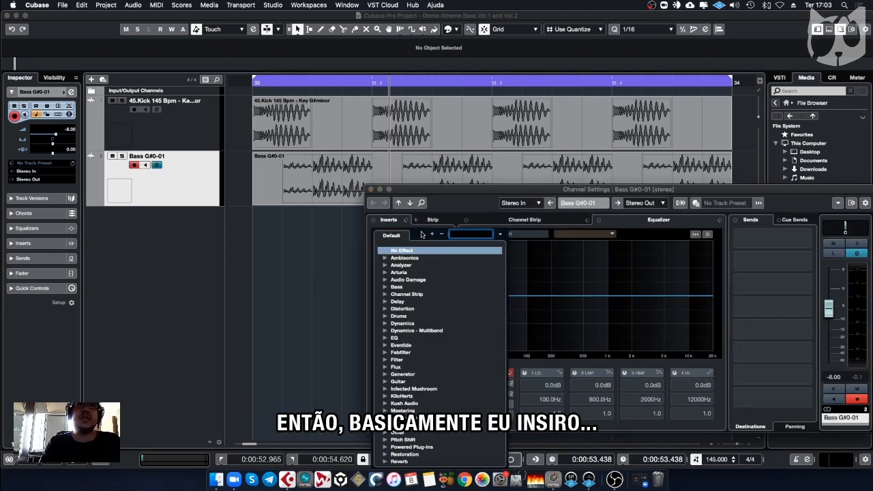
text(meg)
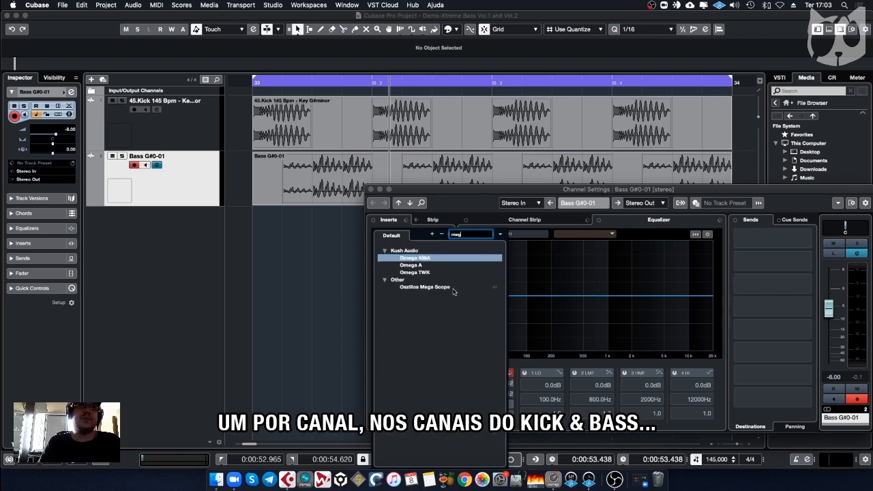
key(Return)
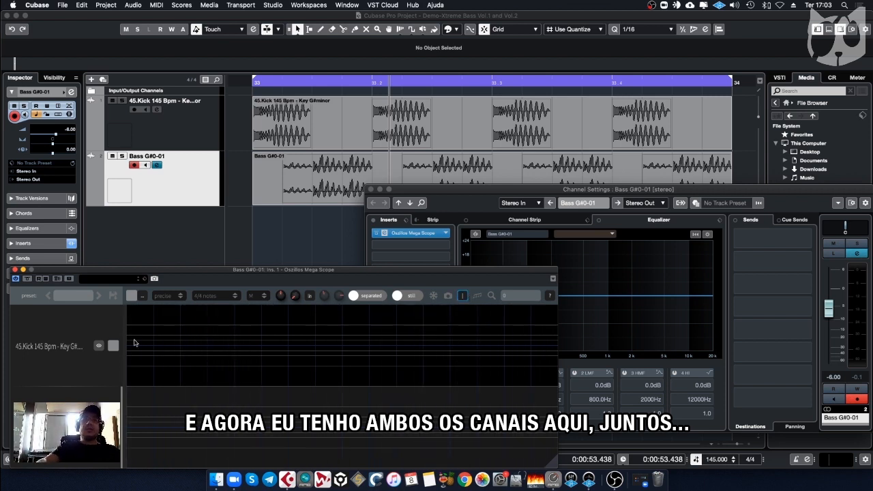
Step: Set the kick channel's waveform colour to blue in the bass track's Mega Scope
click(113, 349)
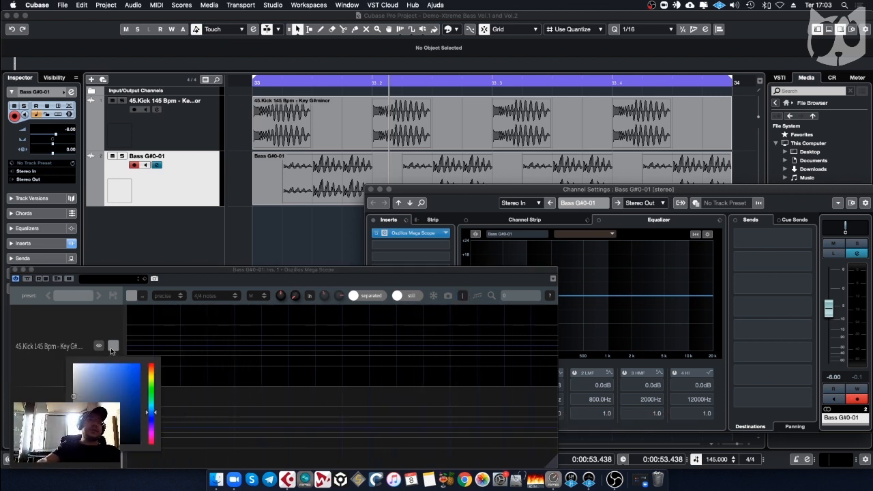
click(120, 373)
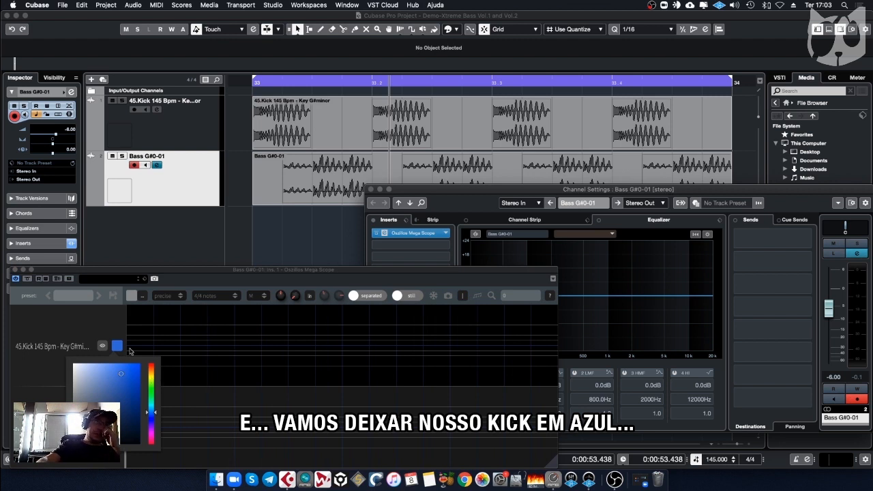
Step: Set the bass channel's waveform colour to yellow in Mega Scope
click(123, 330)
click(116, 346)
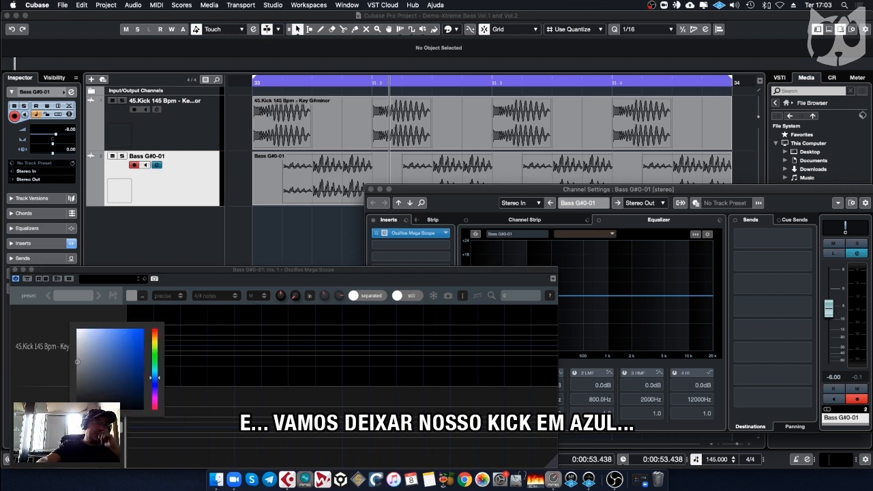
click(155, 347)
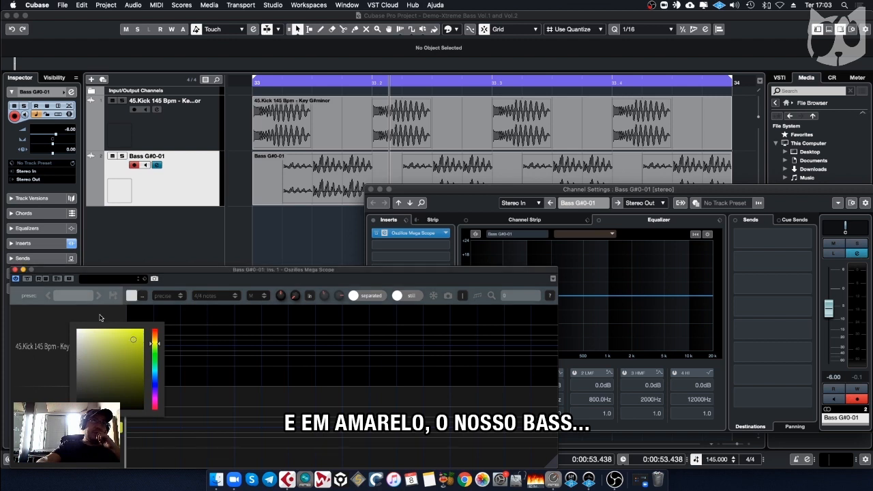
click(289, 338)
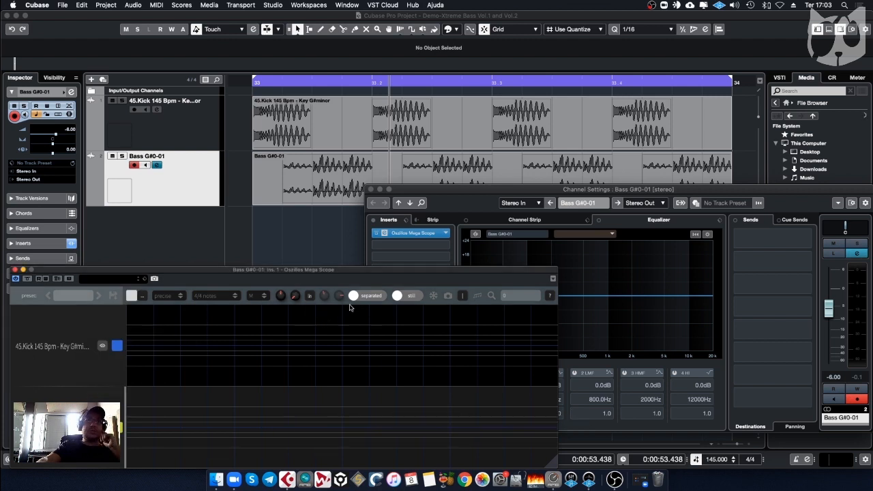
Step: Play the loop to view the separated kick and bass waveforms, then close the bass channel settings and reposition the scope window
key(space)
drag(284, 272, 456, 217)
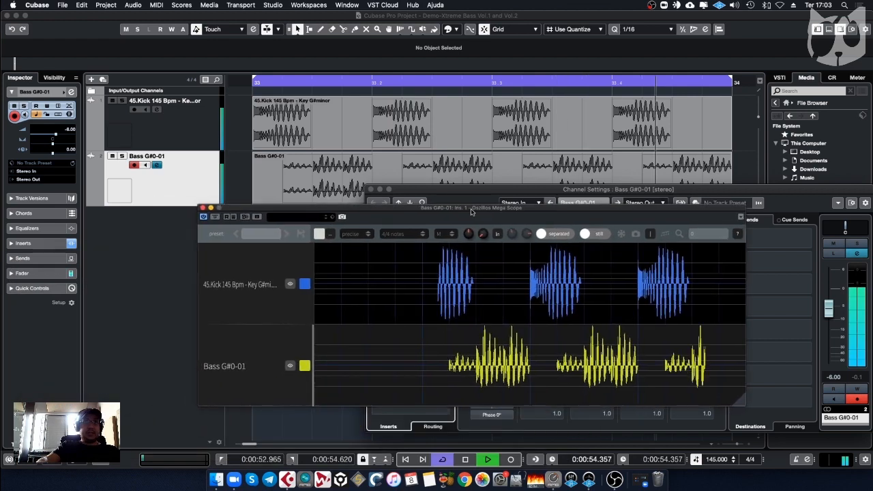
key(space)
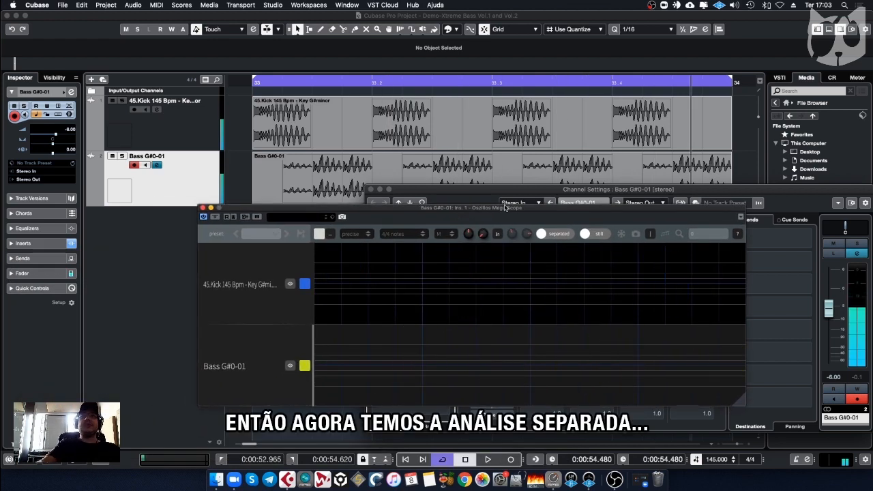
click(372, 189)
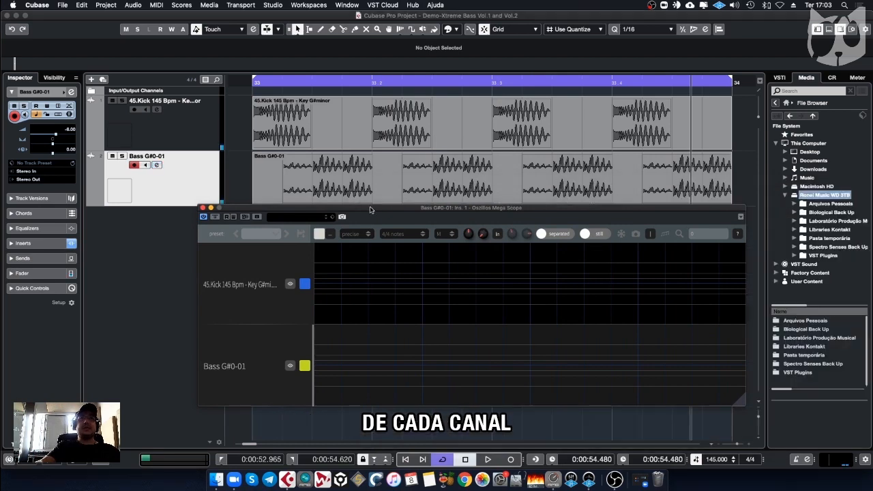
drag(344, 211, 267, 67)
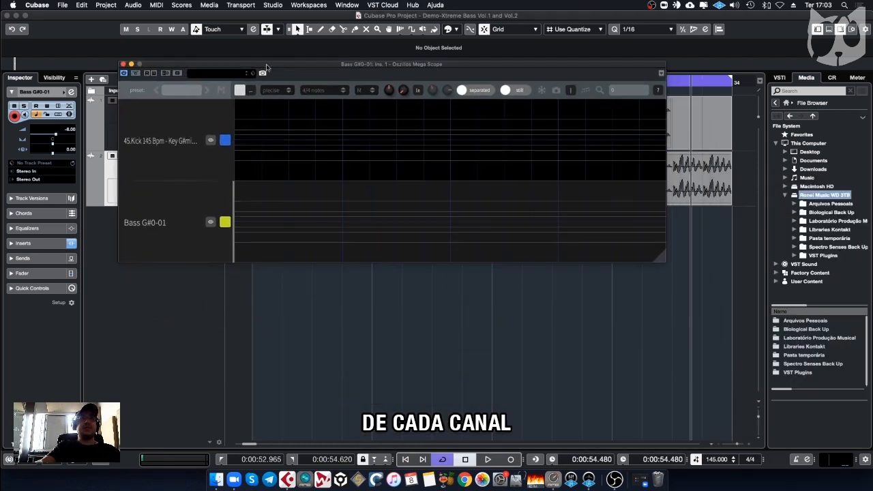
Step: Set Mega Scope to a 1/4 note range in combined view and enlarge its window
click(320, 91)
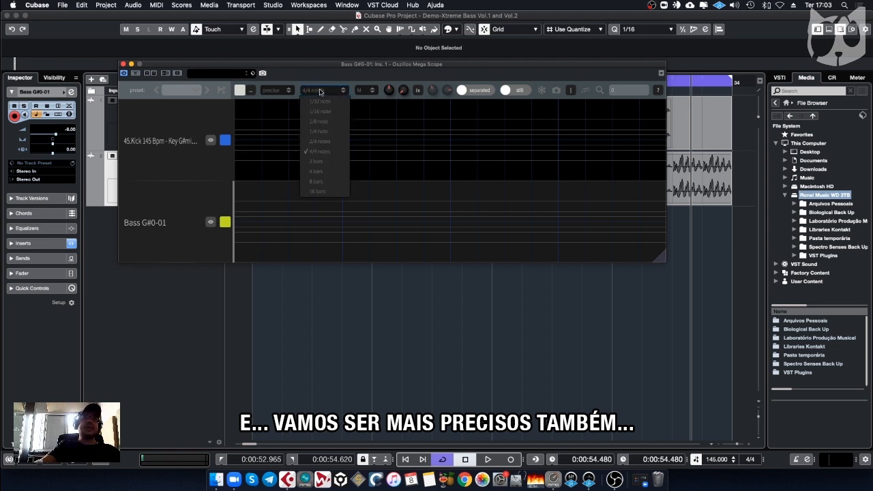
click(322, 131)
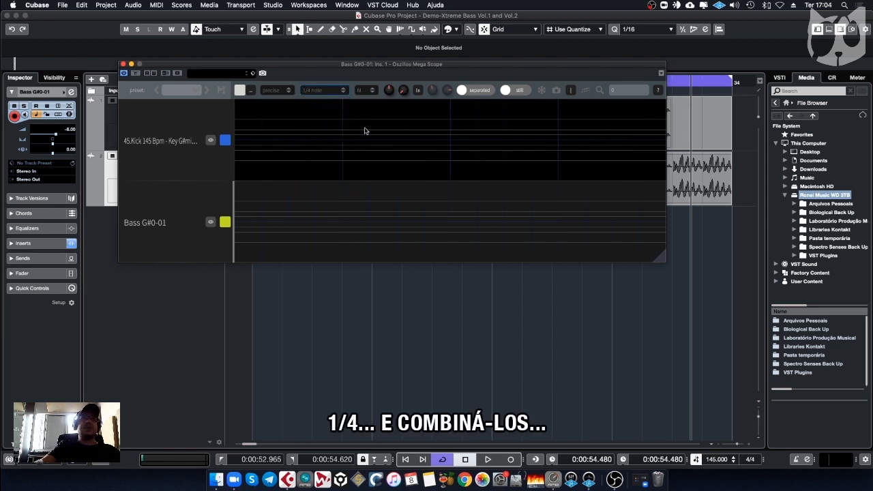
click(464, 91)
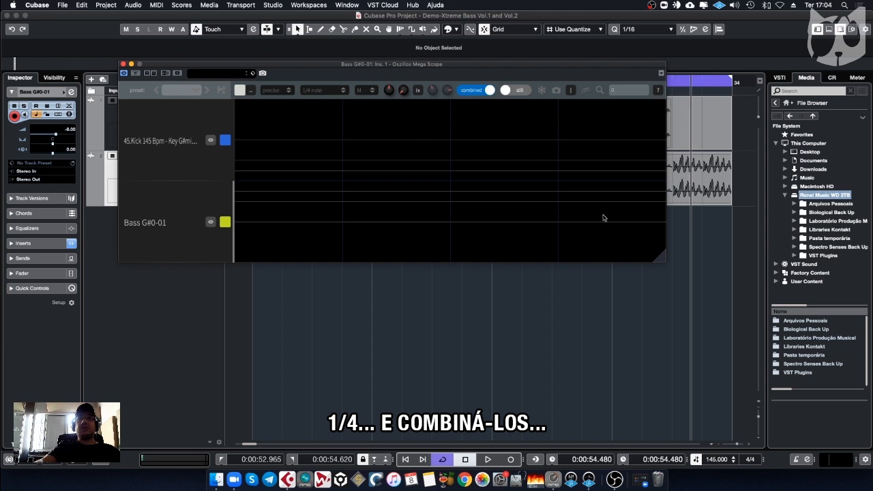
drag(657, 256, 661, 262)
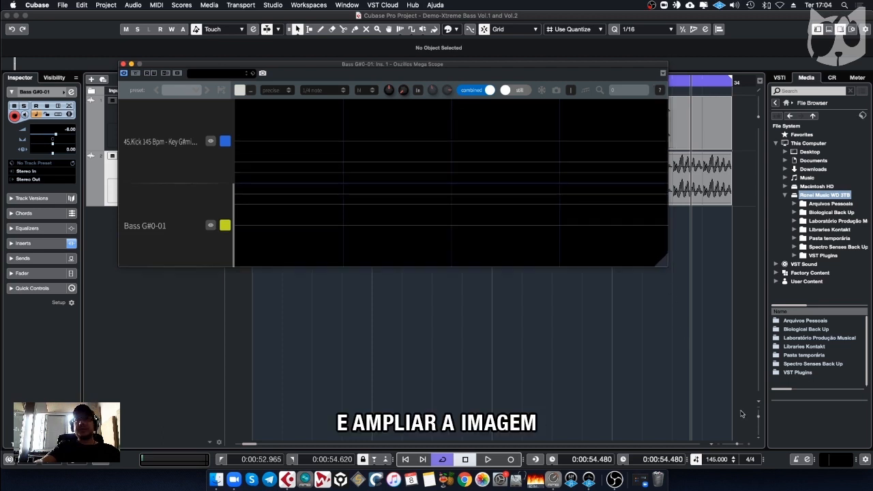
drag(743, 413, 741, 408)
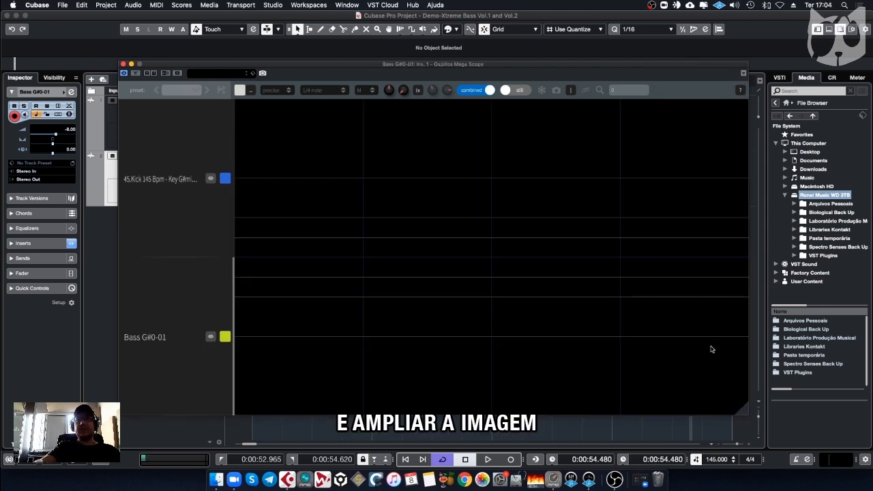
Step: Play the loop to examine the overlaid kick and bass waveforms, and widen the scope window
key(space)
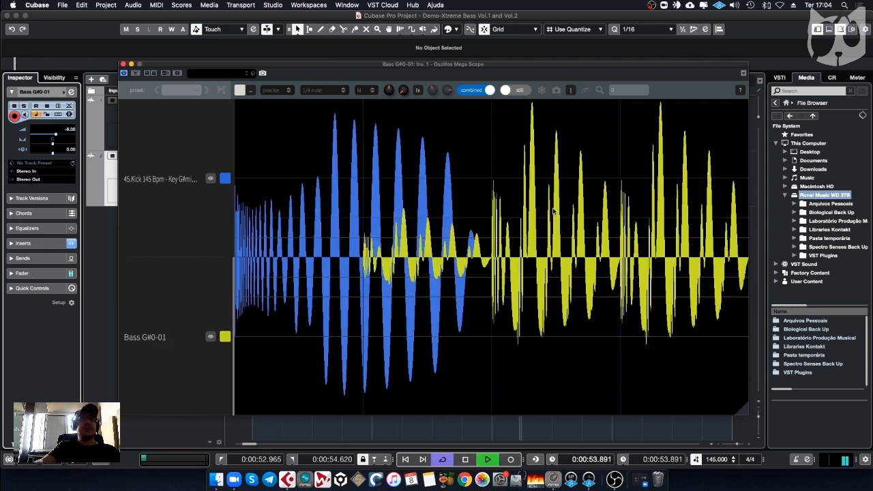
key(space)
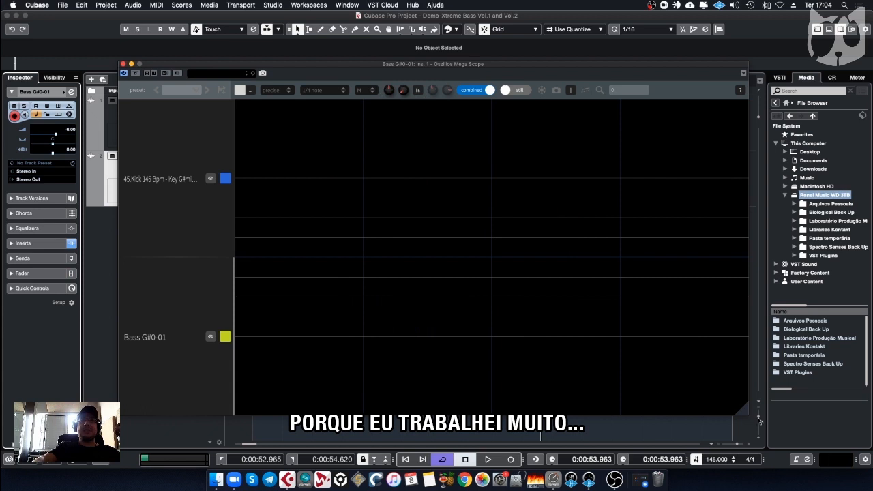
drag(746, 410, 827, 373)
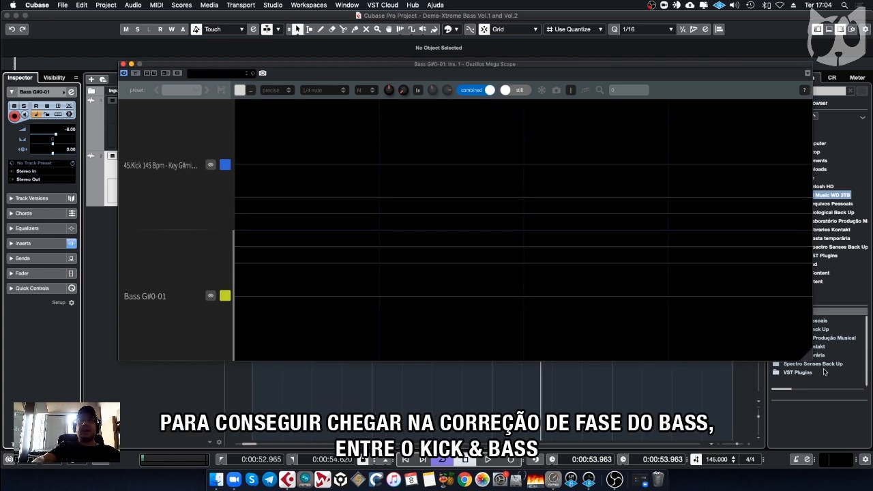
drag(667, 63, 708, 98)
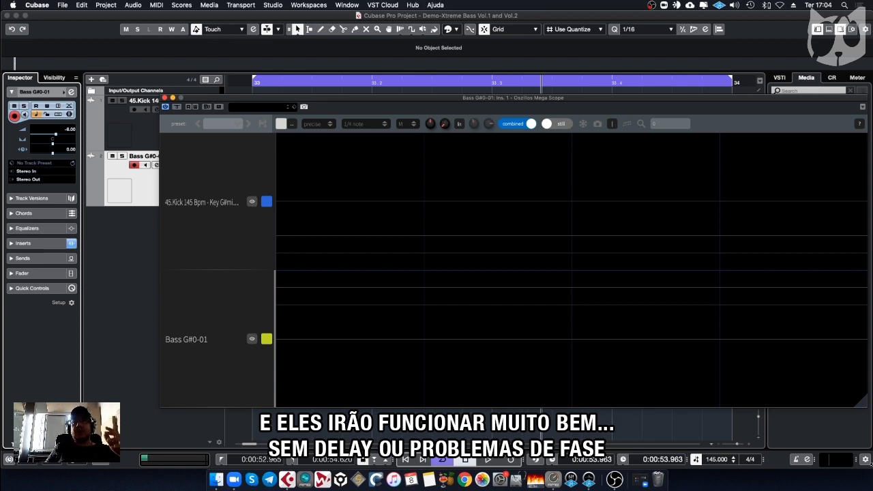
Step: Replay the loop several times to check the phase alignment between kick and bass in the combined scope
key(space)
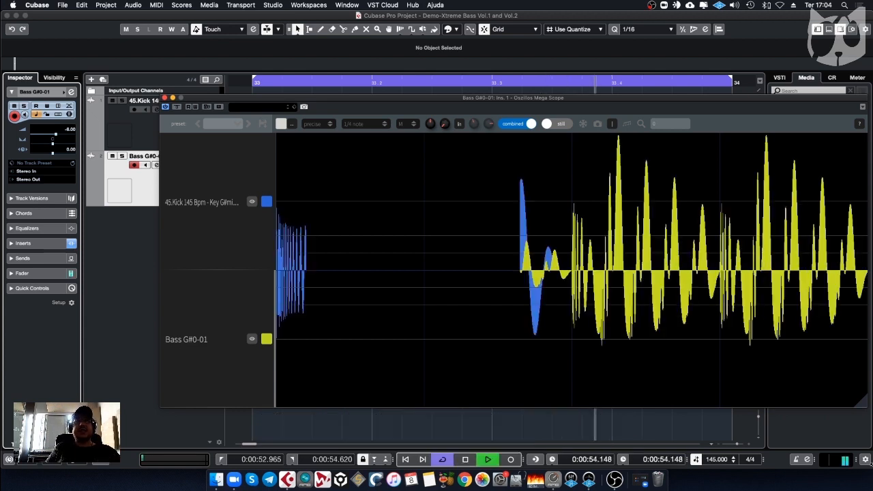
key(space)
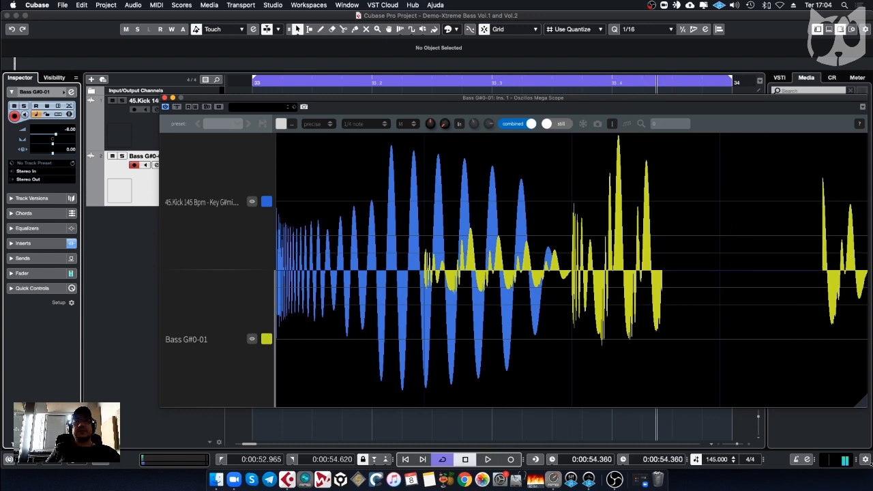
key(space)
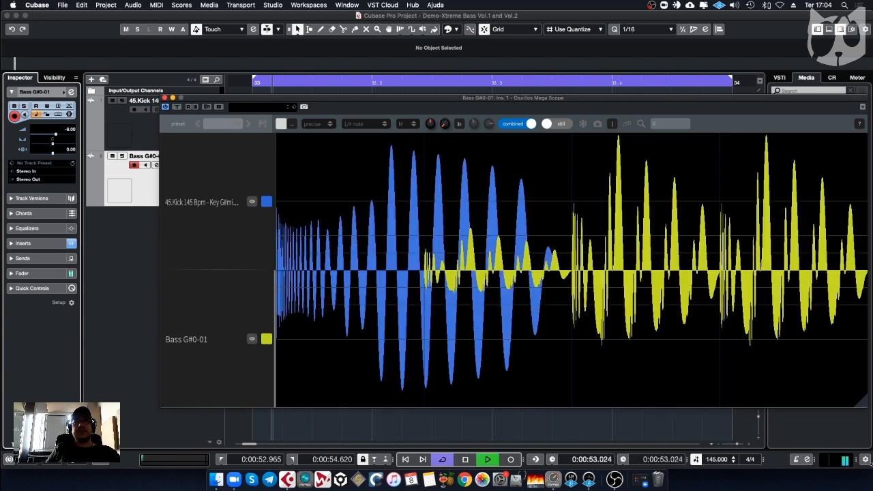
key(space)
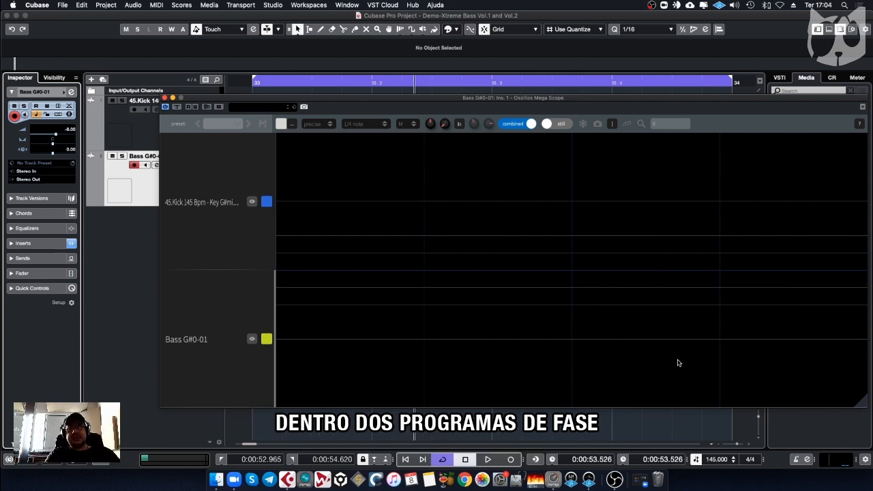
key(space)
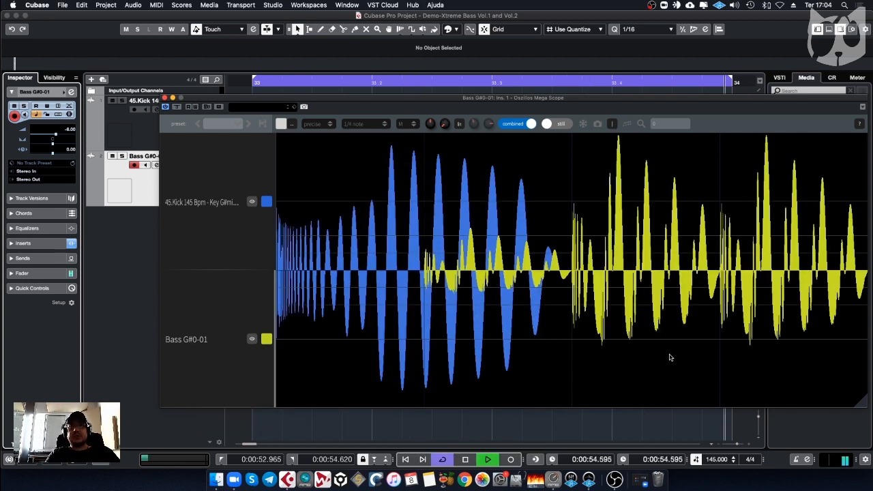
key(space)
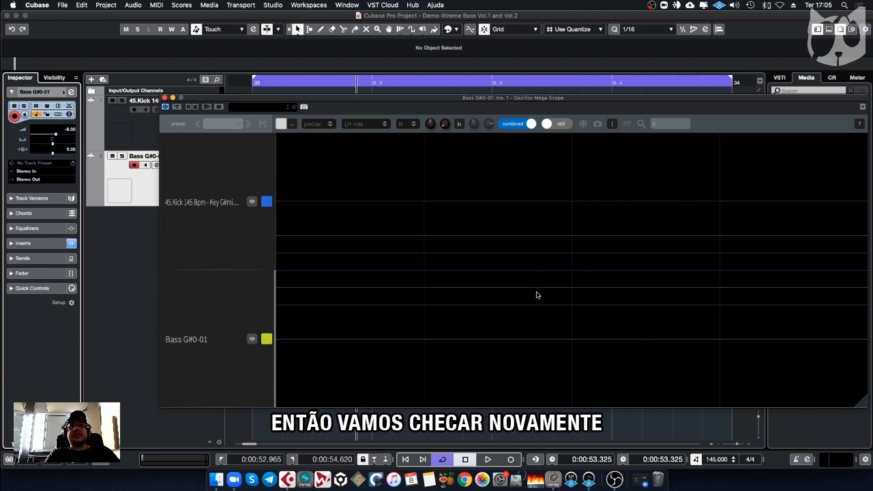
key(space)
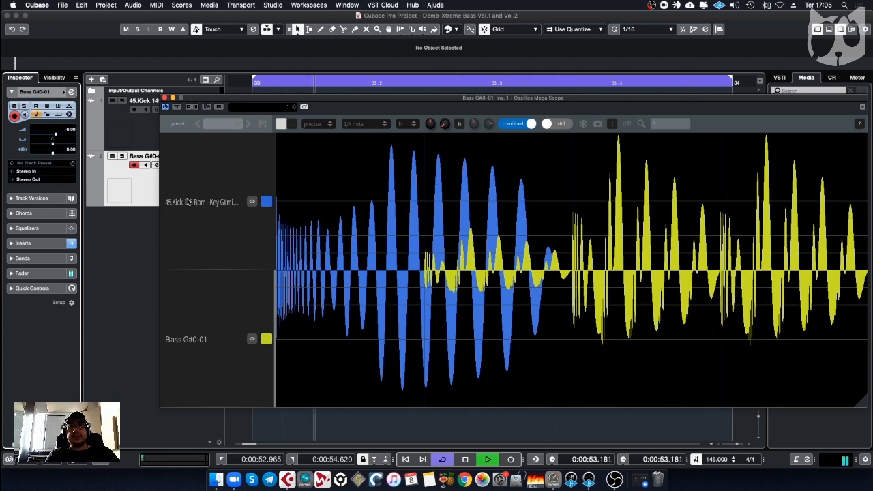
key(space)
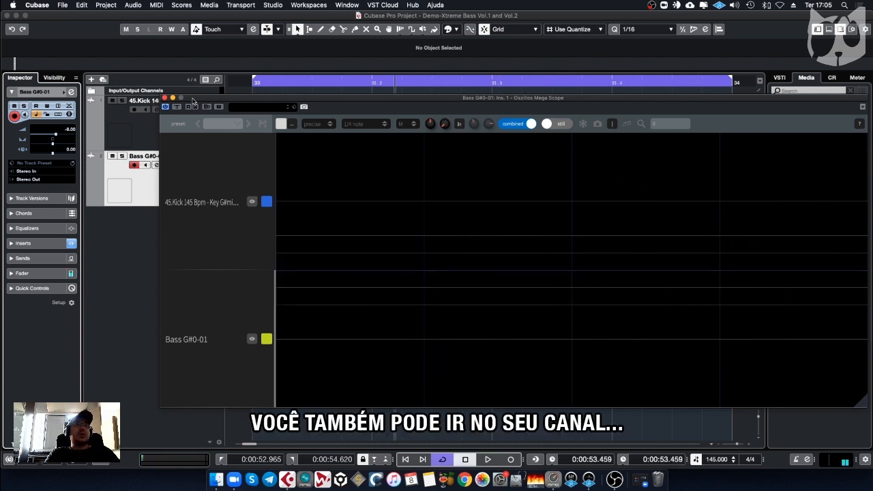
Step: Reopen the bass channel settings and reposition the scope window so the equalizer's pre-section Phase control stays accessible
drag(193, 101, 208, 169)
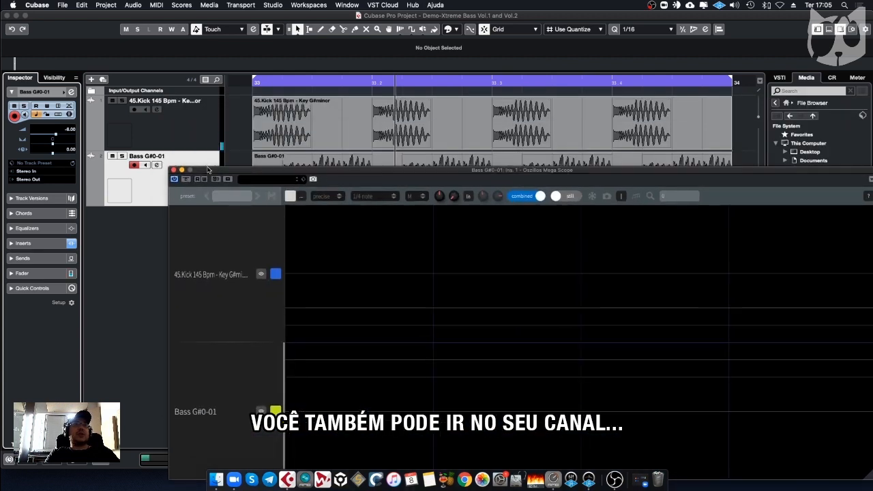
click(157, 166)
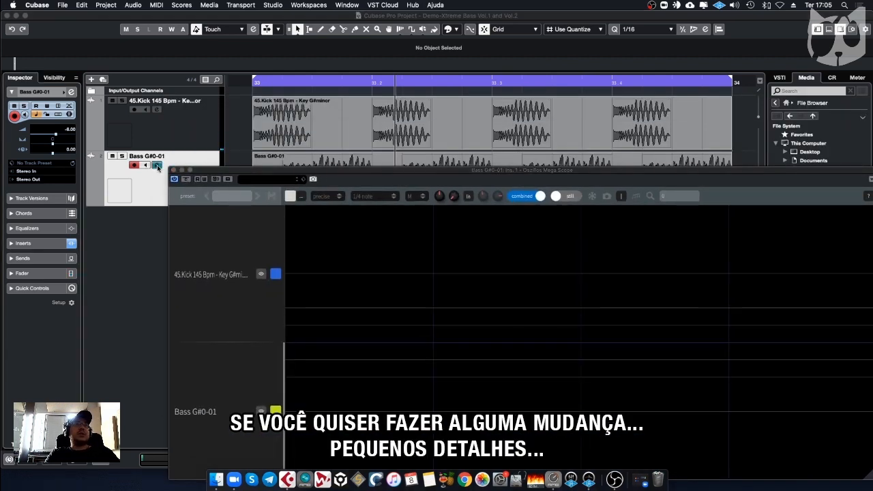
click(157, 166)
click(158, 166)
drag(203, 172, 164, 64)
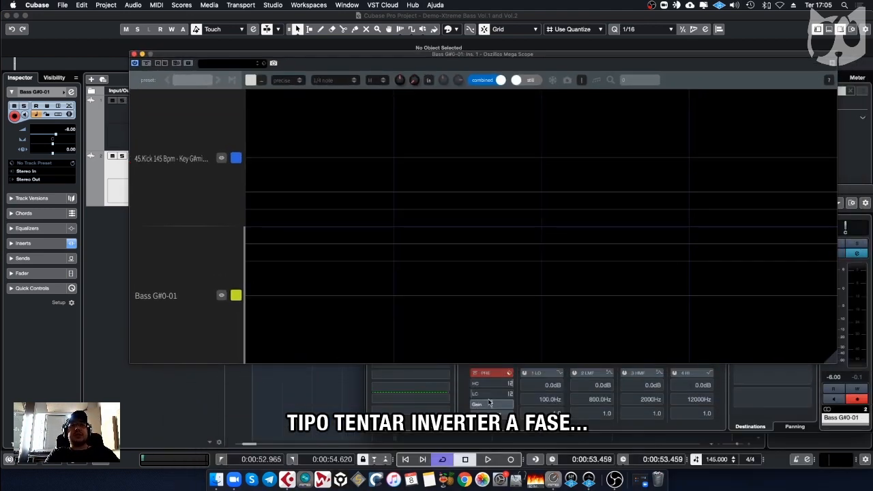
Step: Compare the bass at 180° and 0° phase during playback, leave it at 0° and close the scope window
key(space)
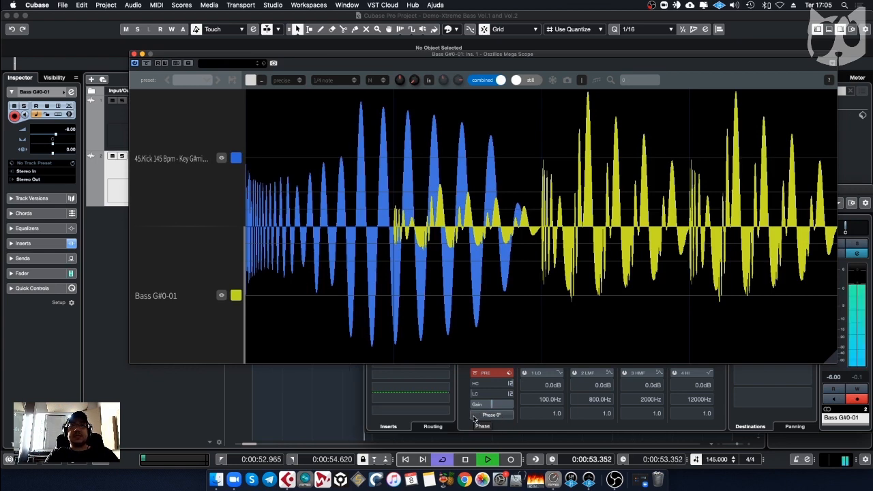
click(475, 417)
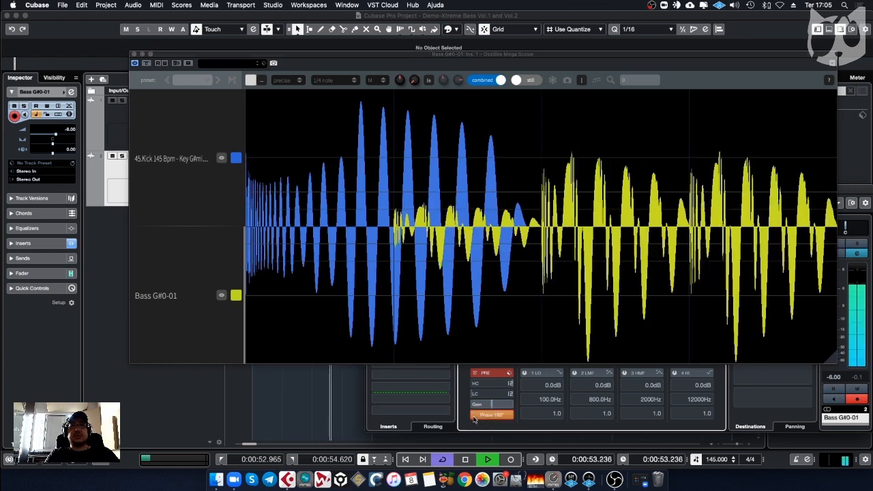
key(space)
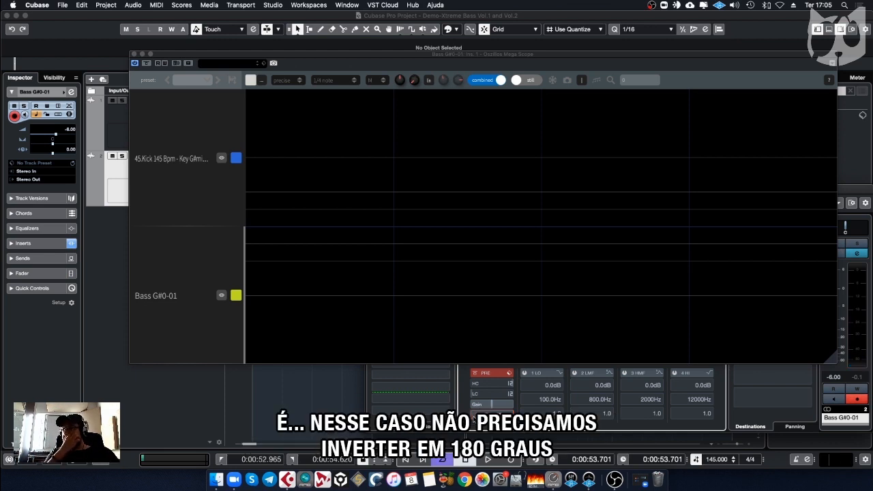
key(space)
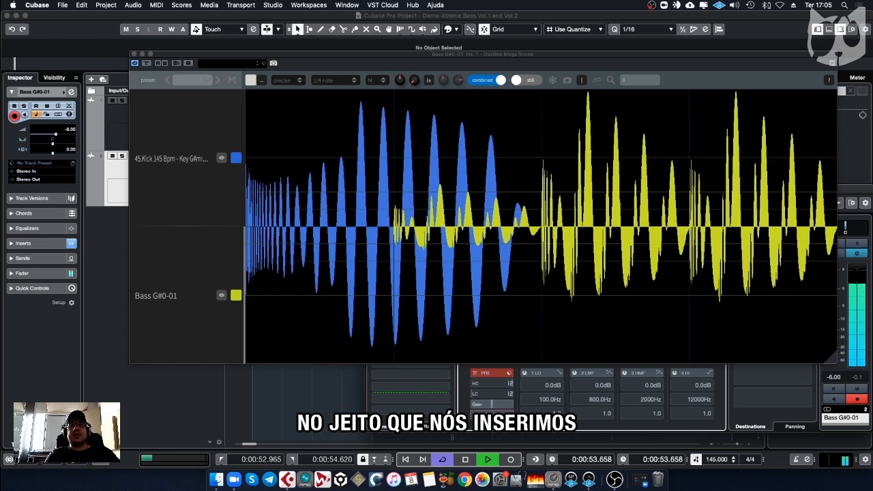
click(475, 416)
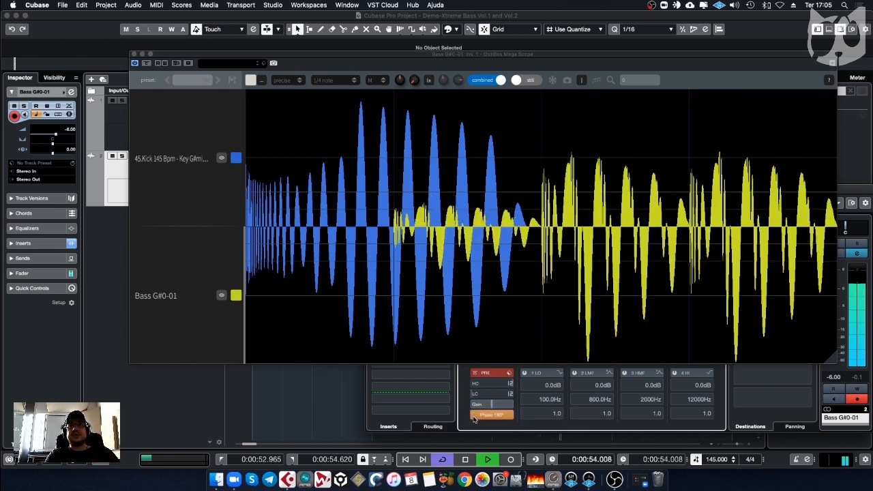
click(475, 416)
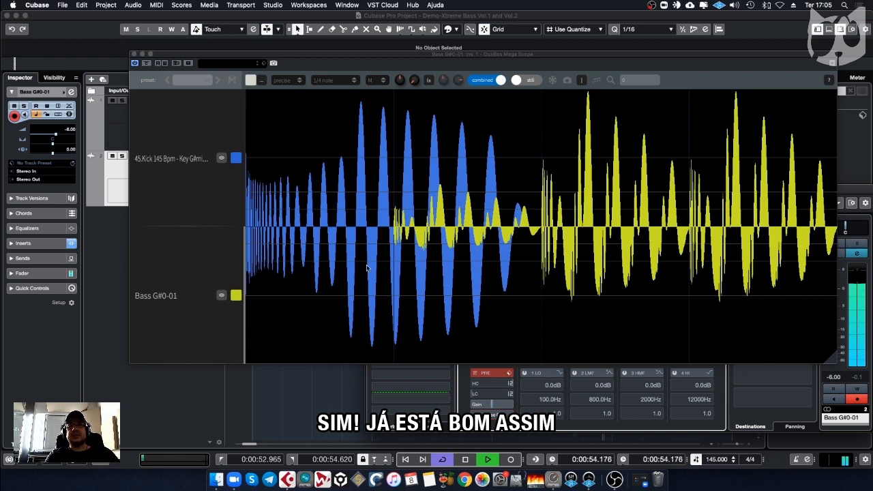
key(space)
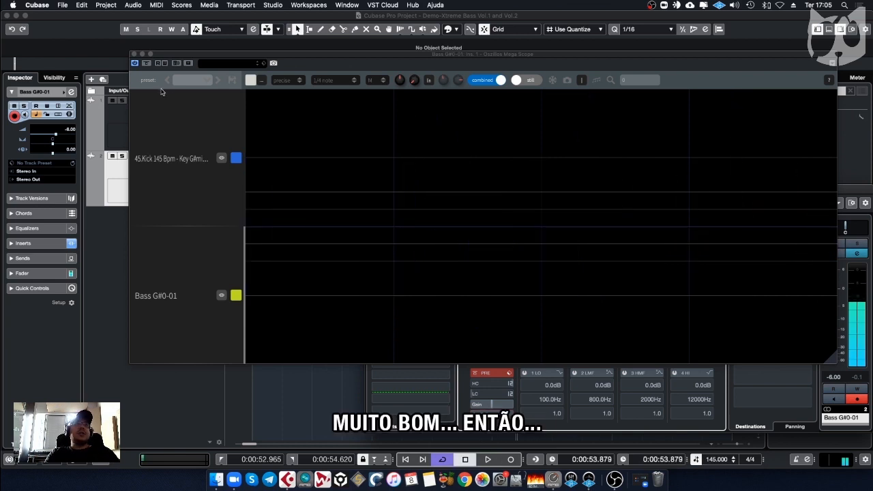
click(133, 54)
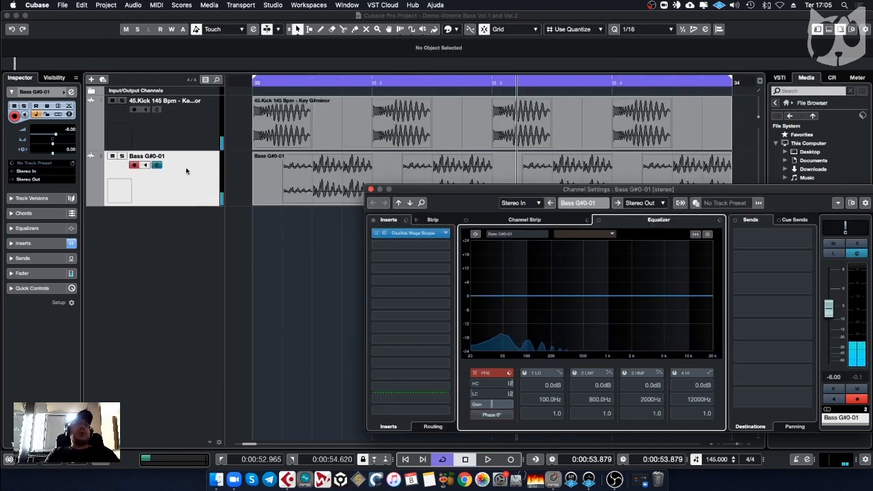
Step: Remove the Oszillos Mega Scope insert from the bass and kick channels and close their channel settings
drag(408, 235, 544, 316)
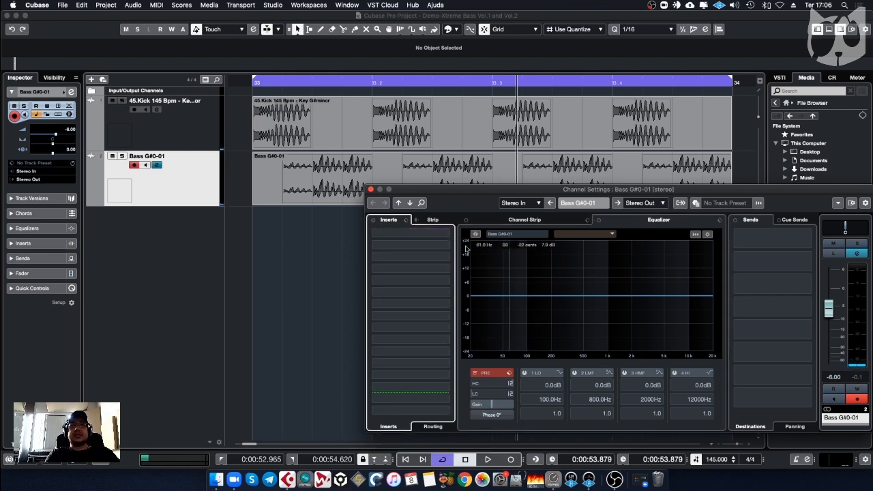
click(369, 190)
click(191, 131)
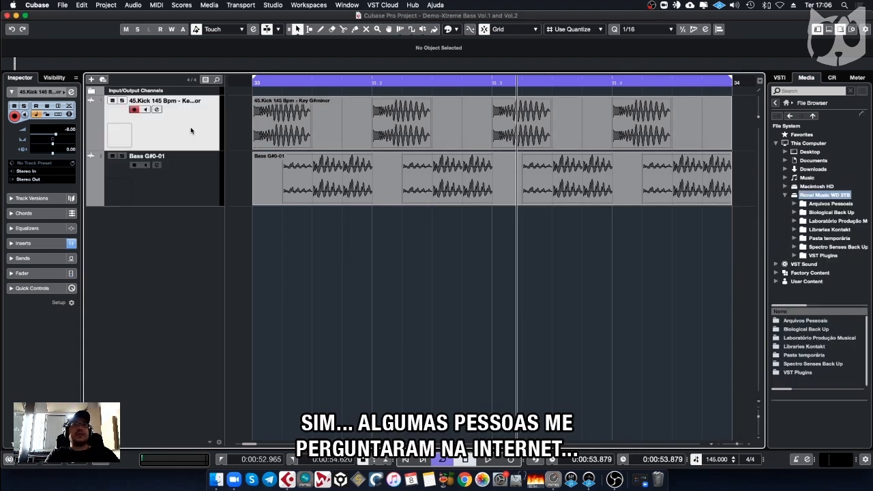
click(71, 93)
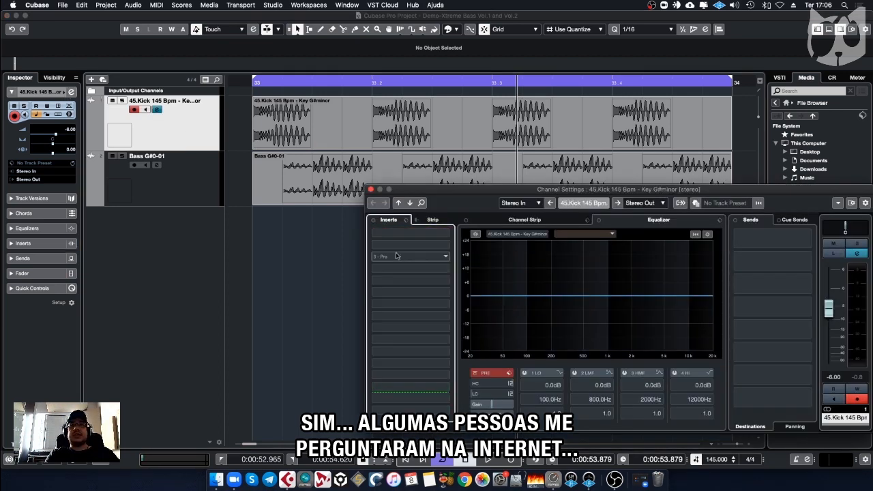
click(371, 189)
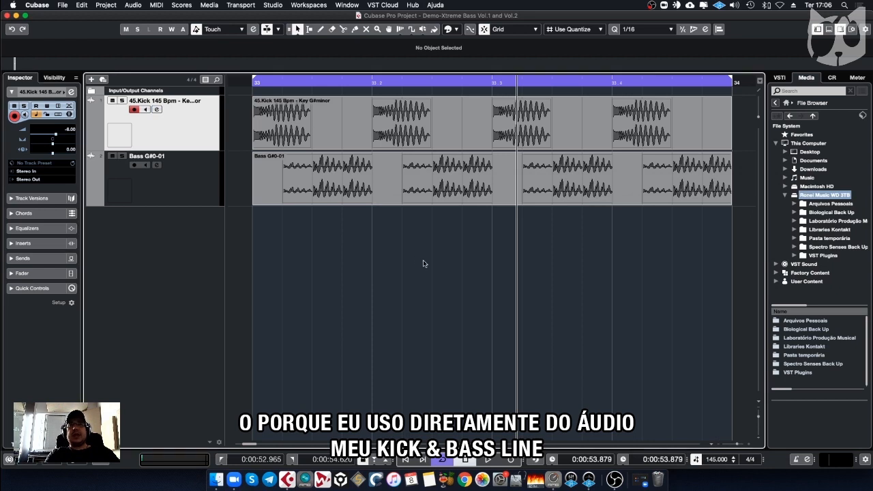
Step: Reduce the height of the kick and bass tracks so they appear more compact, and save the project
key(shift+g)
key(shift+g)
key(shift+g)
key(shift+g)
key(shift+g)
key(shift+g)
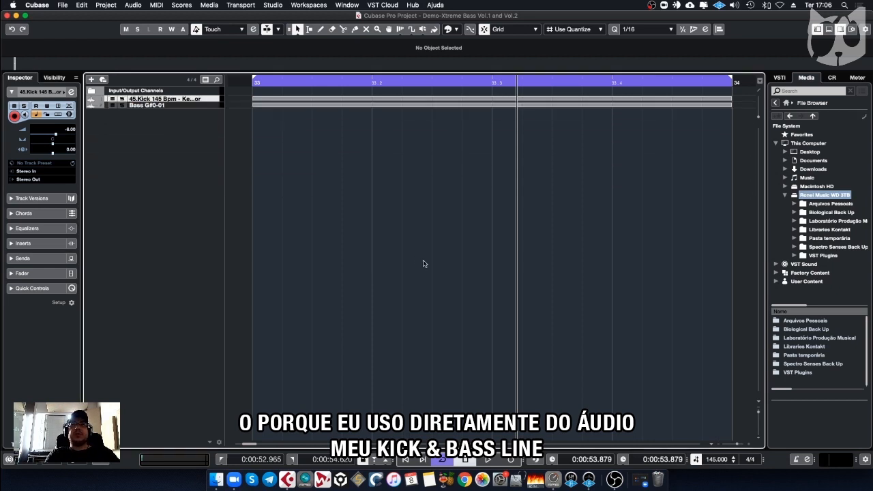
key(shift+h)
key(shift+h)
key(shift+h)
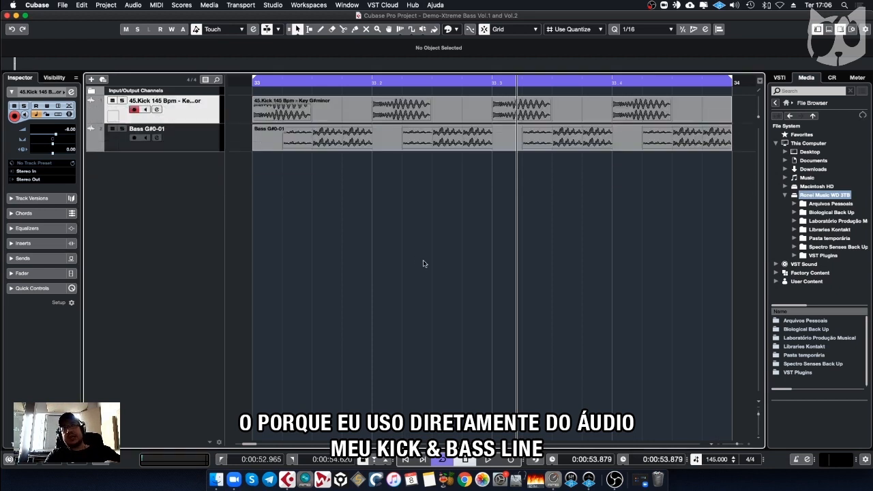
key(shift+h)
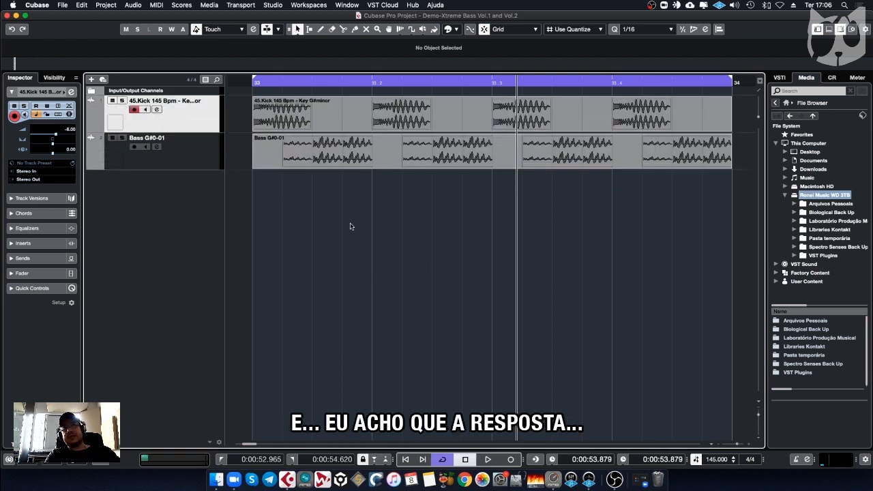
click(65, 5)
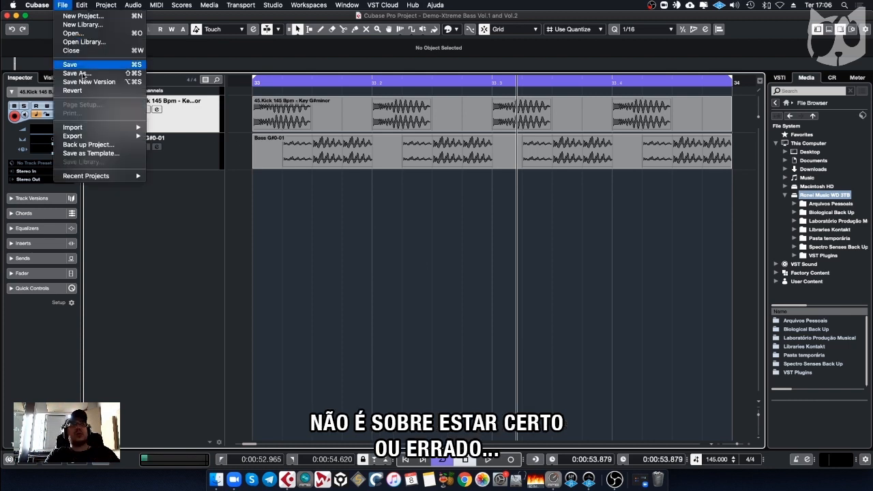
click(75, 64)
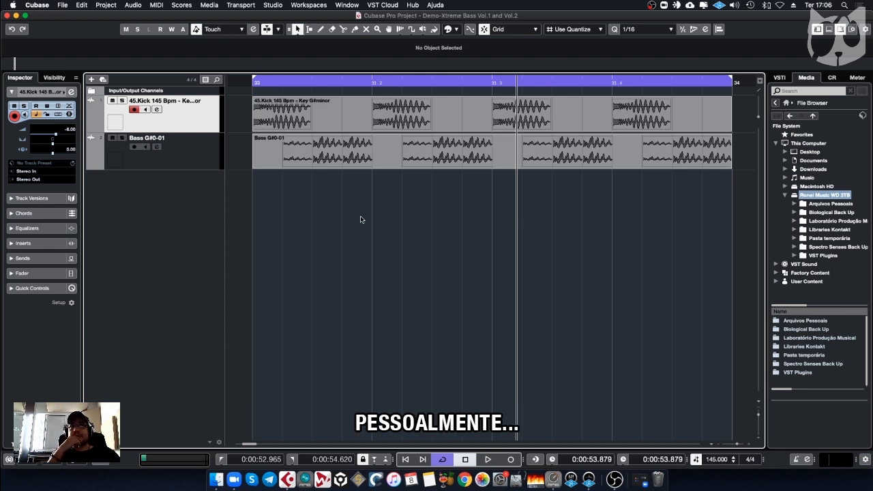
Step: Open the bass part in a separate Audio Part Editor window, examine the transitions between its notes up close, and close the editor
click(391, 159)
key(Return)
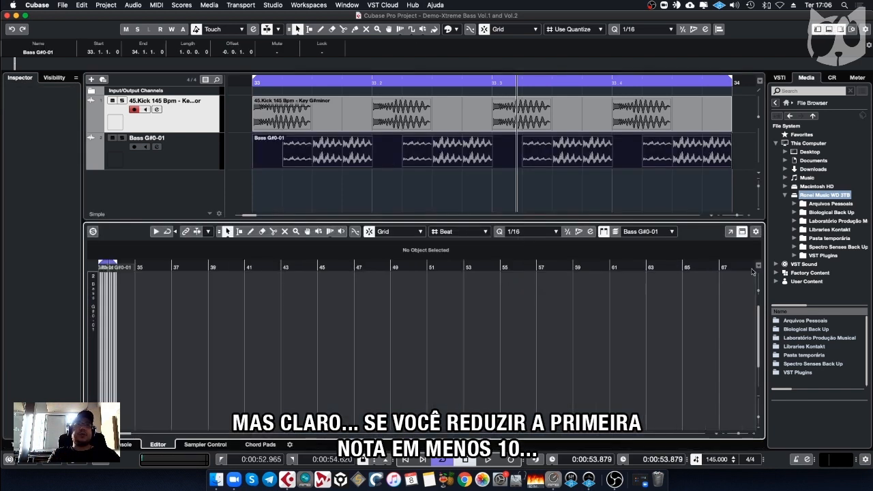
click(730, 232)
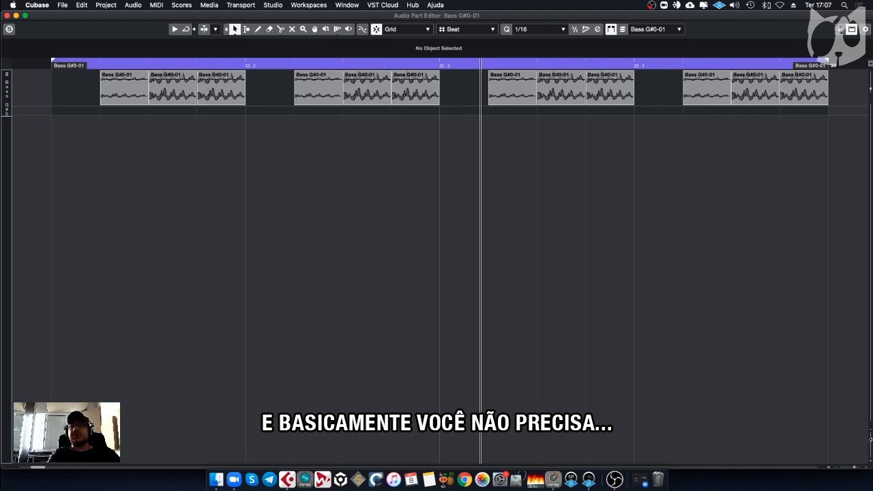
drag(870, 444, 858, 470)
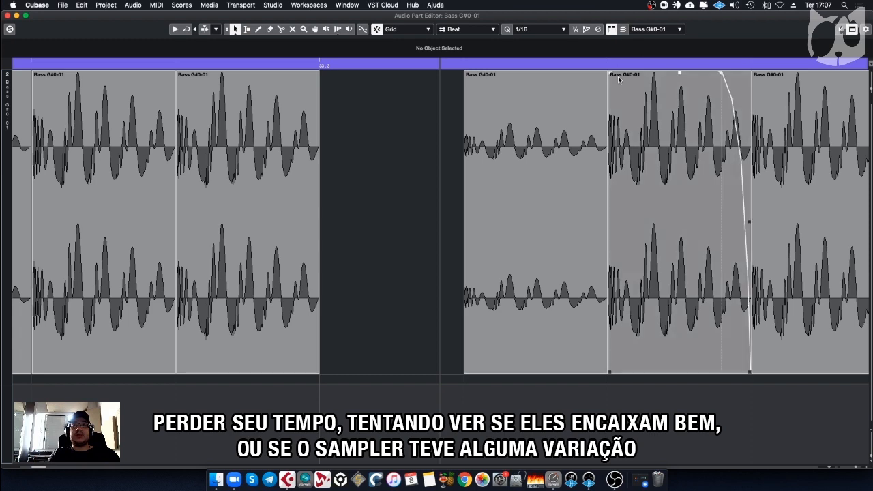
drag(614, 65, 614, 135)
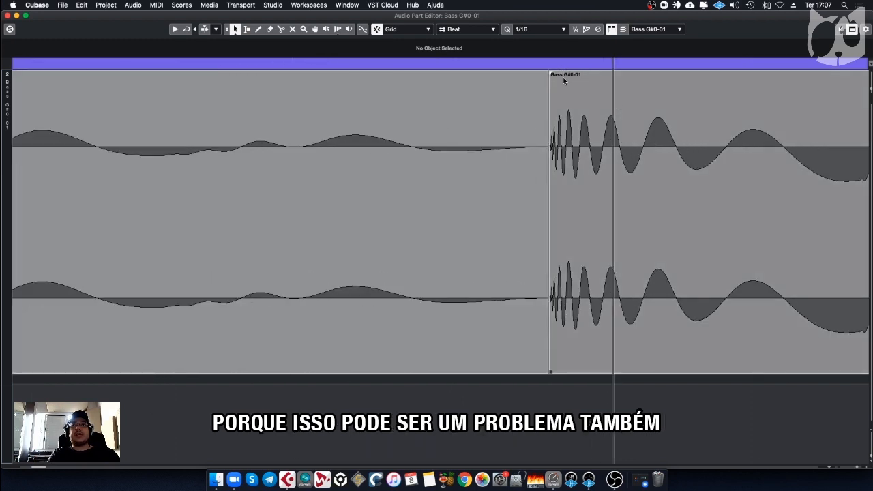
drag(547, 64, 548, 41)
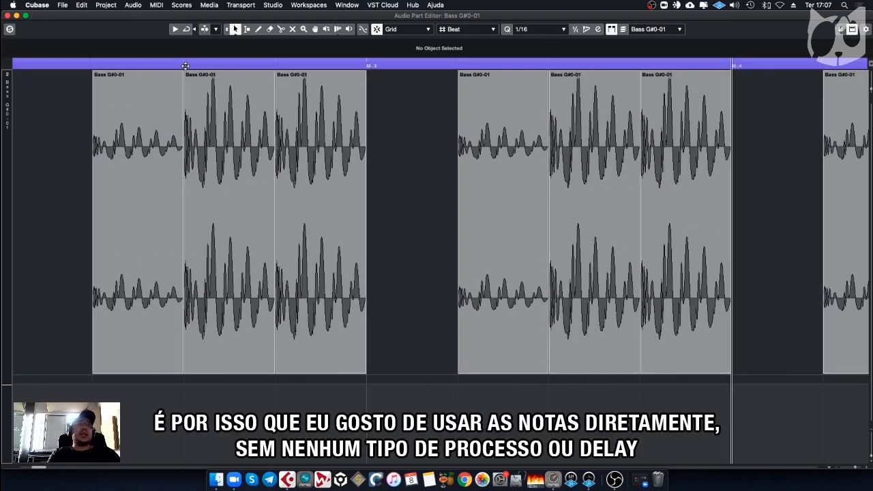
drag(185, 66, 178, 105)
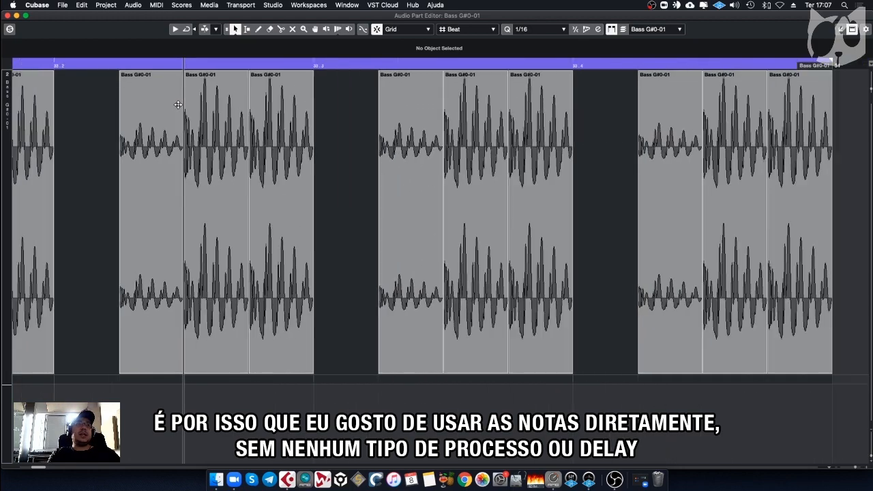
click(7, 15)
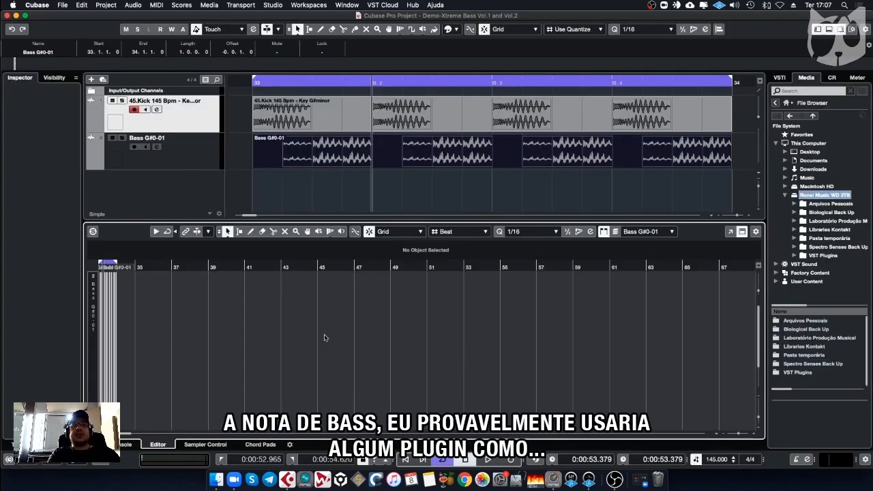
key(alt+super+e)
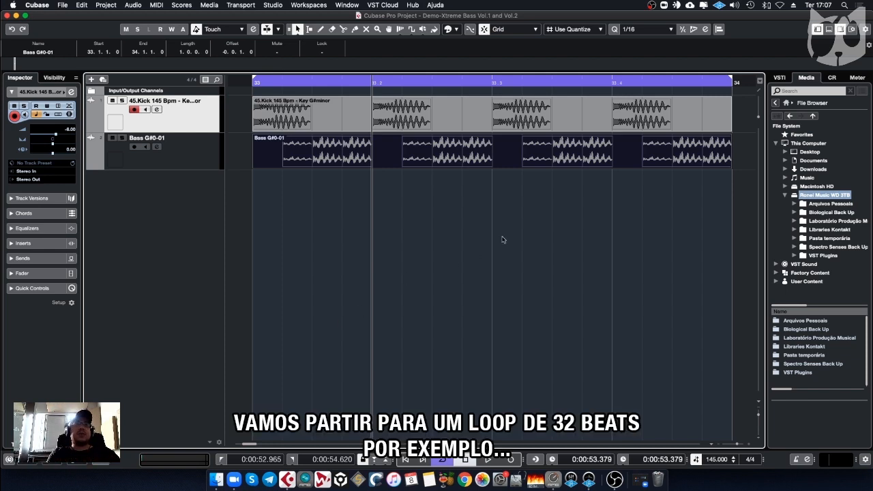
Step: Duplicate the kick and bass parts repeatedly until they fill eight bars, from bar 33 to bar 41
drag(502, 240, 379, 111)
key(ctrl+d)
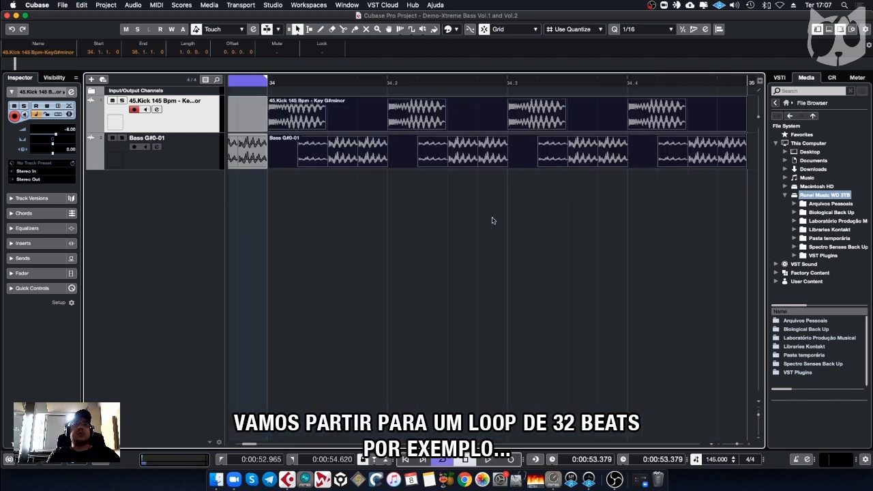
key(g)
drag(583, 228, 455, 117)
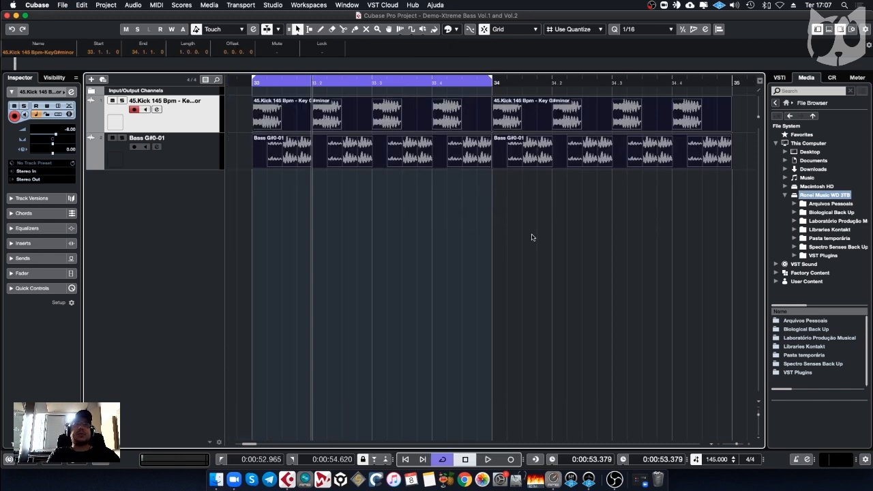
key(g)
key(ctrl+d)
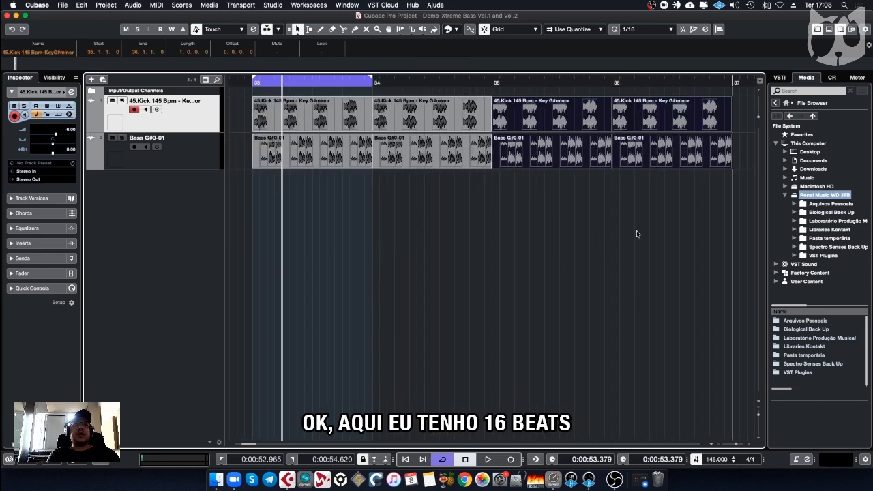
click(669, 213)
drag(670, 210, 480, 217)
key(ctrl+d)
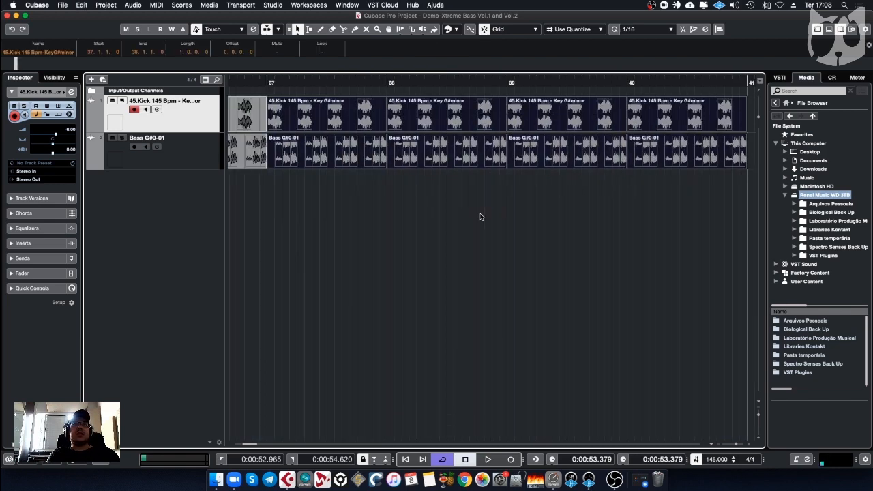
key(g)
Step: Colour the first kick part at bar 33 red to mark the start of the loop
click(285, 123)
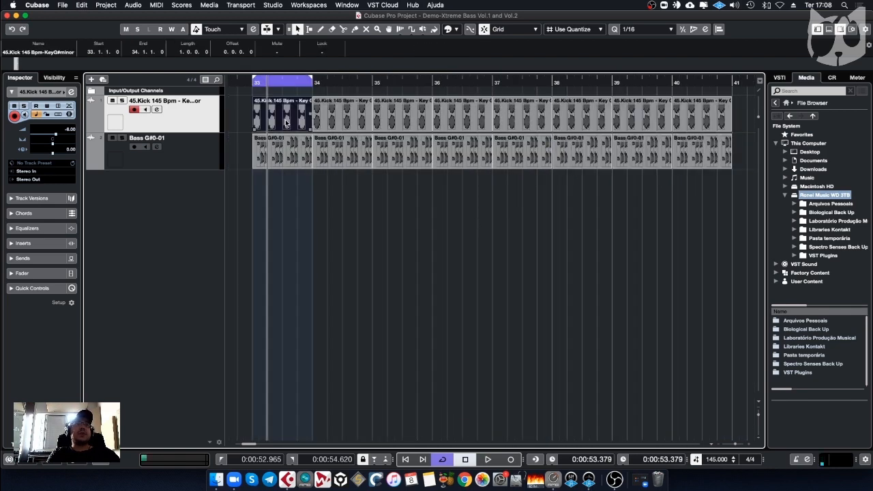
click(456, 29)
click(453, 56)
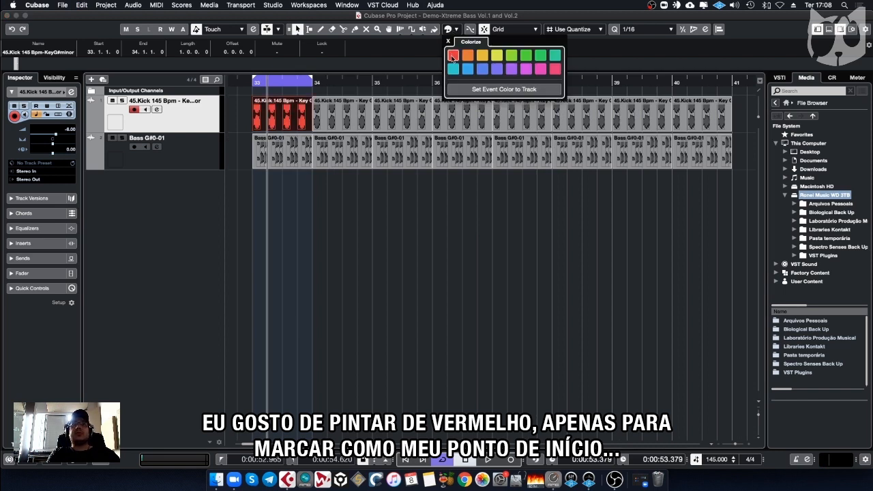
click(384, 228)
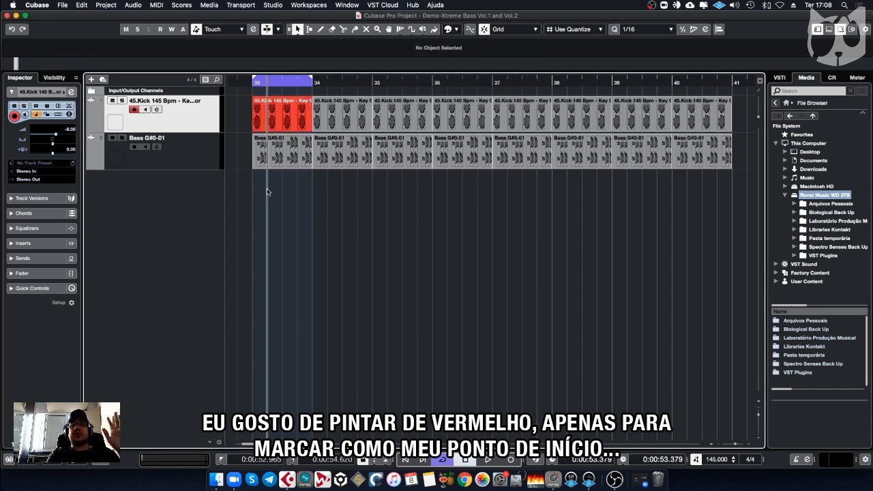
Step: Set the cycle range around all kick and bass parts from bar 33 to 41 and start playback
drag(277, 195, 692, 117)
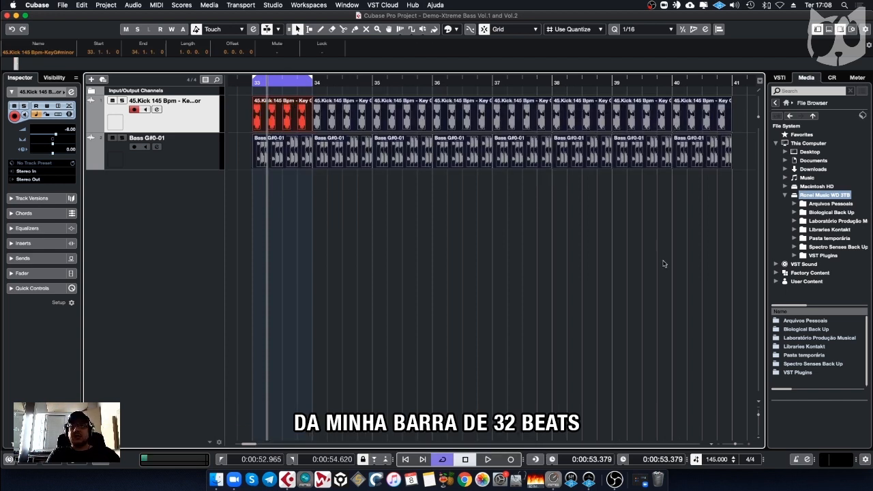
key(p)
key(space)
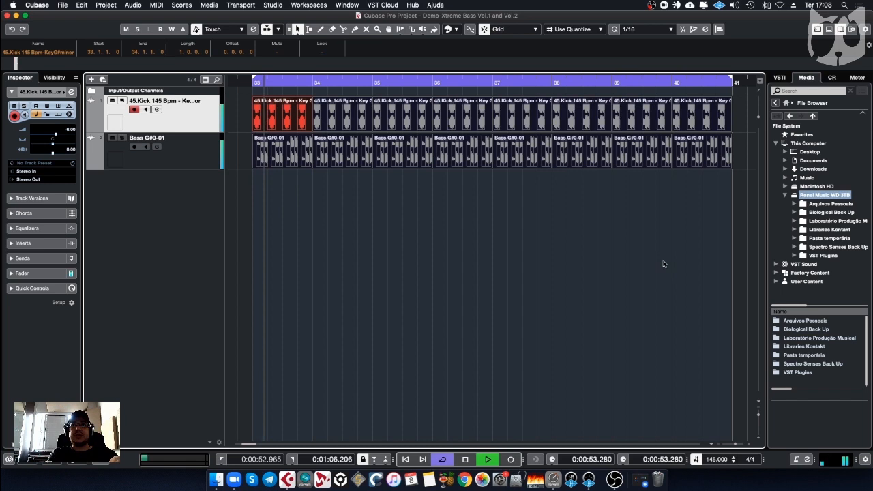
click(593, 286)
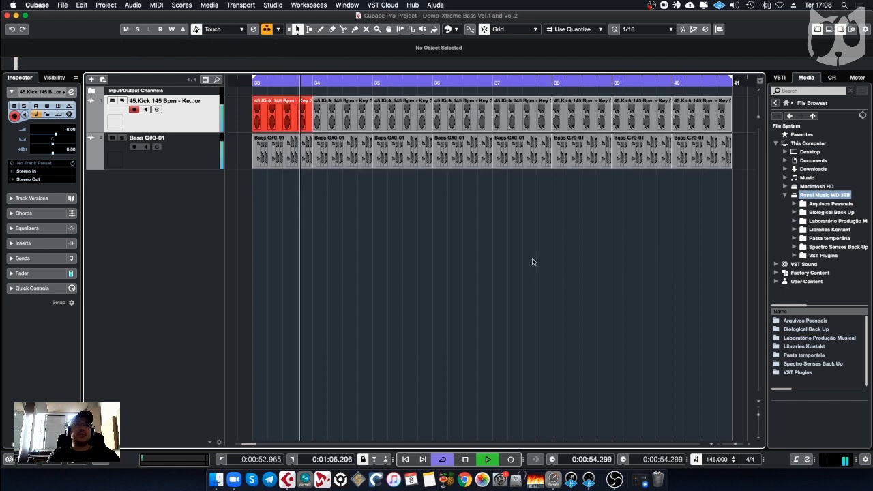
Step: Colour the bass track yellow
click(203, 163)
click(64, 93)
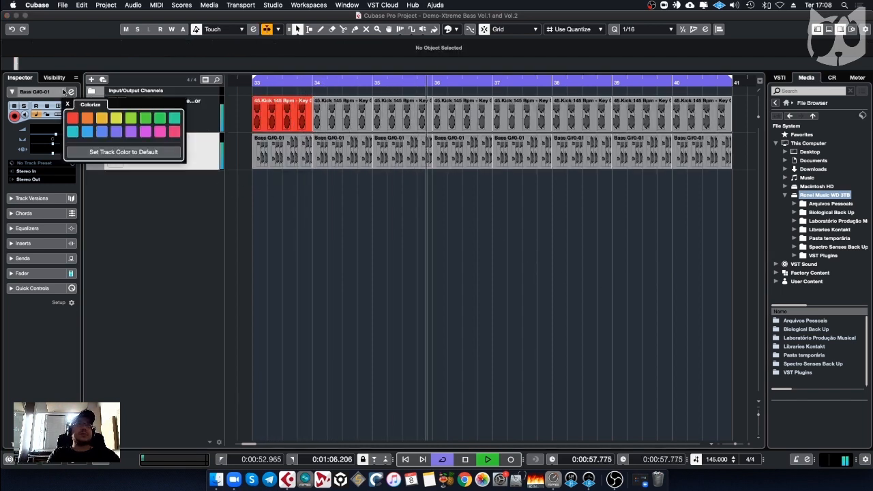
click(115, 119)
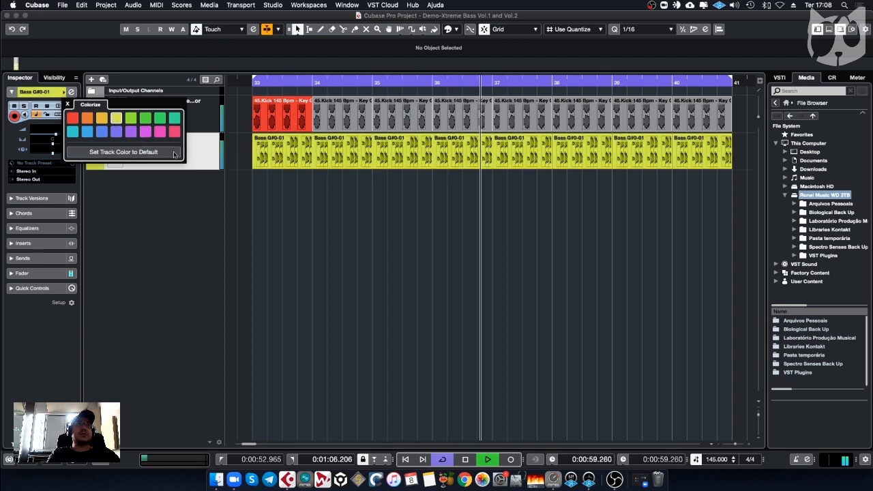
click(338, 202)
Step: Colour the kick track blue, keeping its first part red
click(193, 121)
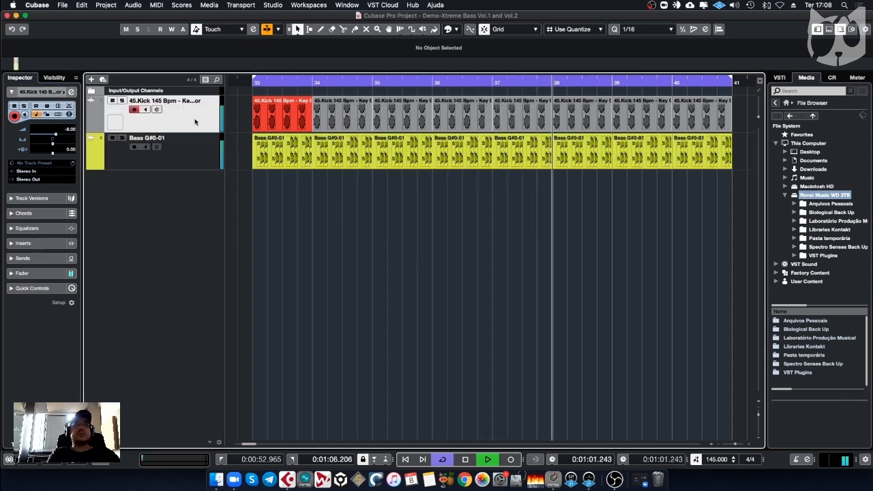
click(65, 93)
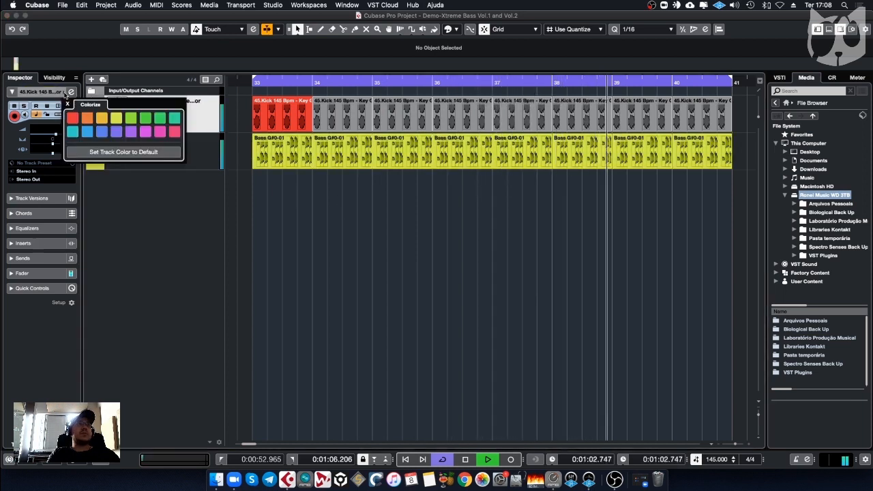
click(87, 132)
click(322, 238)
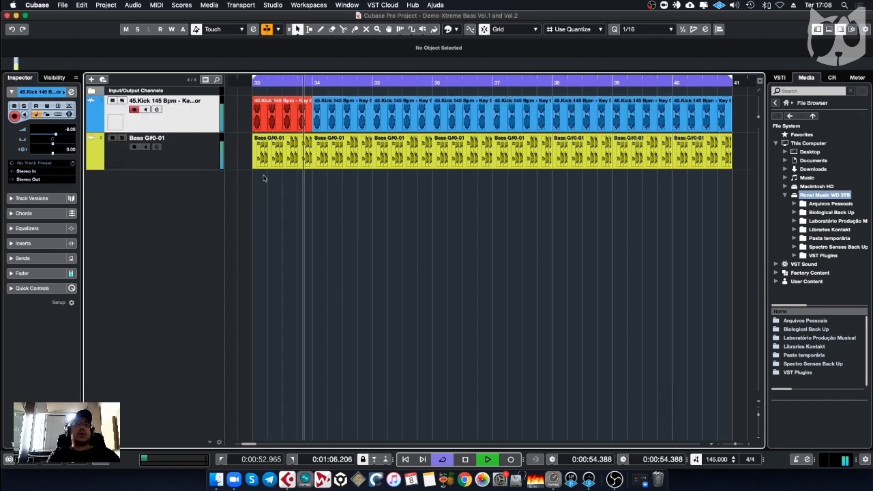
Step: Stop playback, open the kick's channel settings and move the window so its fader and level meter are fully accessible
key(space)
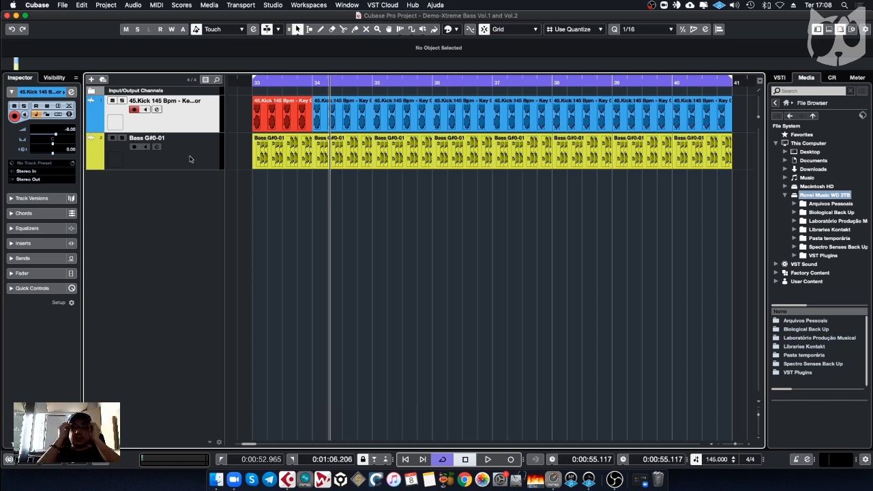
click(70, 92)
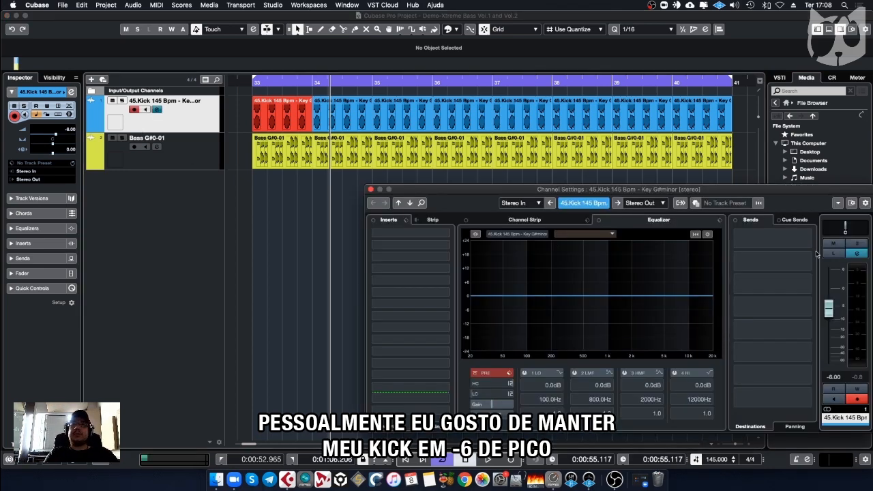
drag(792, 191, 646, 146)
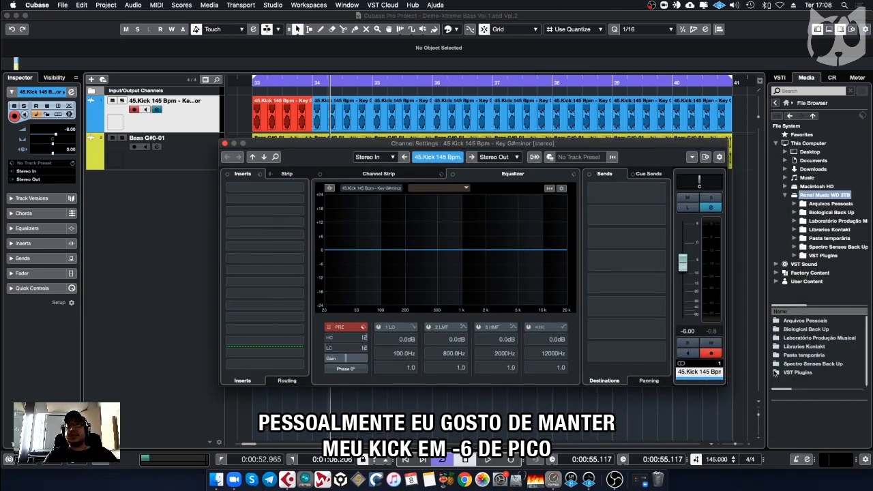
Step: Monitor the kick's peak level from a reset meter during playback and set its channel volume to -5.20 dB
click(715, 332)
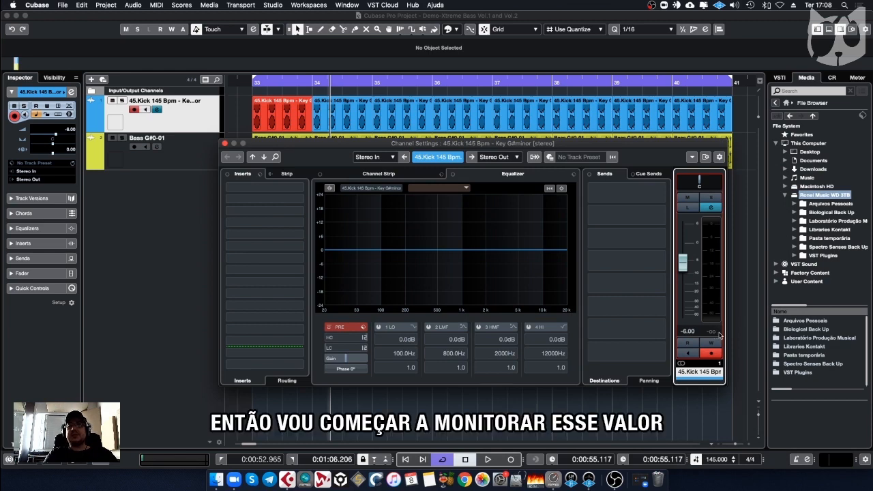
key(space)
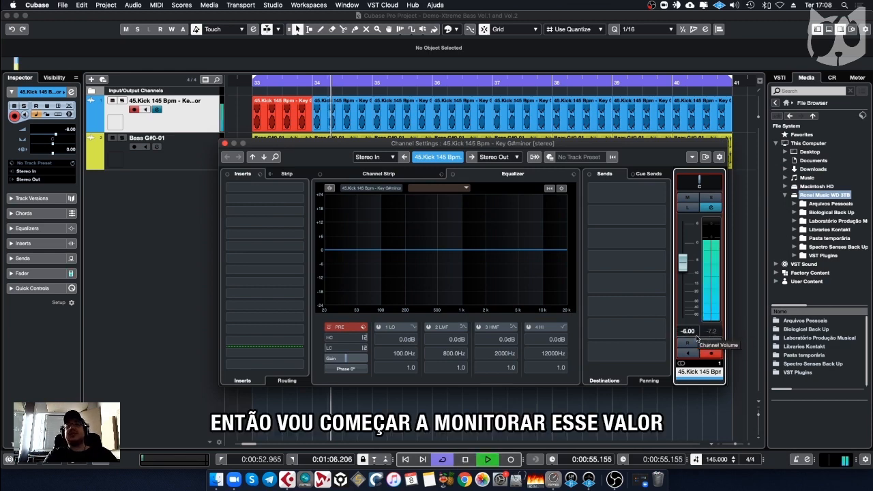
click(690, 332)
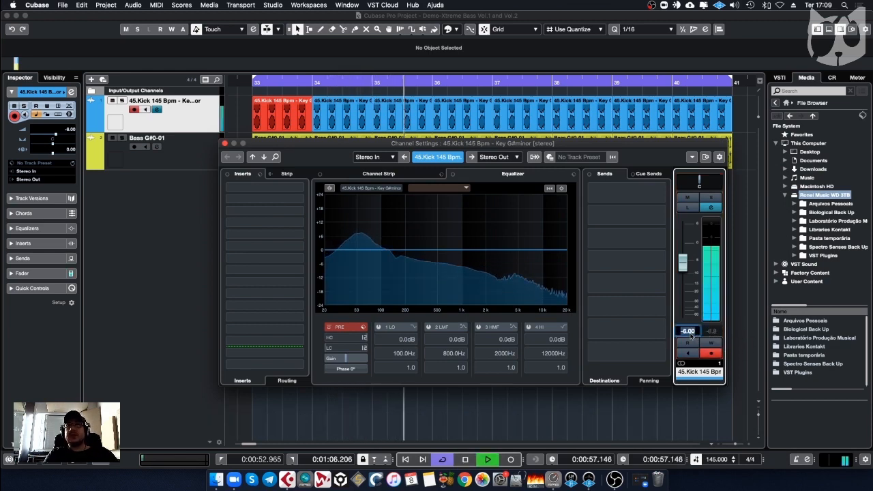
text(-5.4)
key(Return)
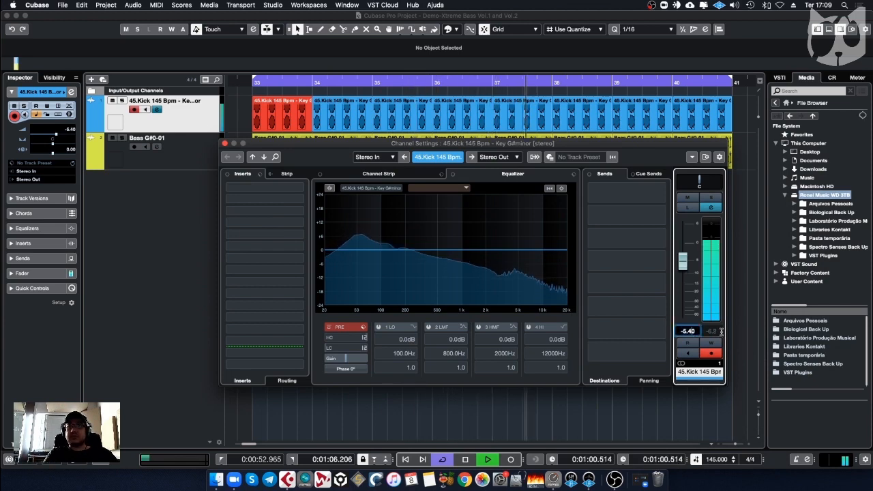
text(-5.2)
key(Return)
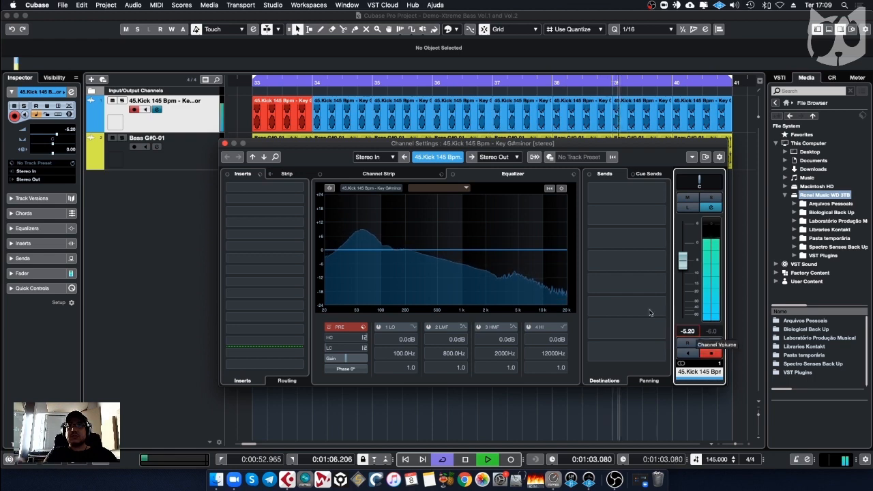
key(space)
click(224, 144)
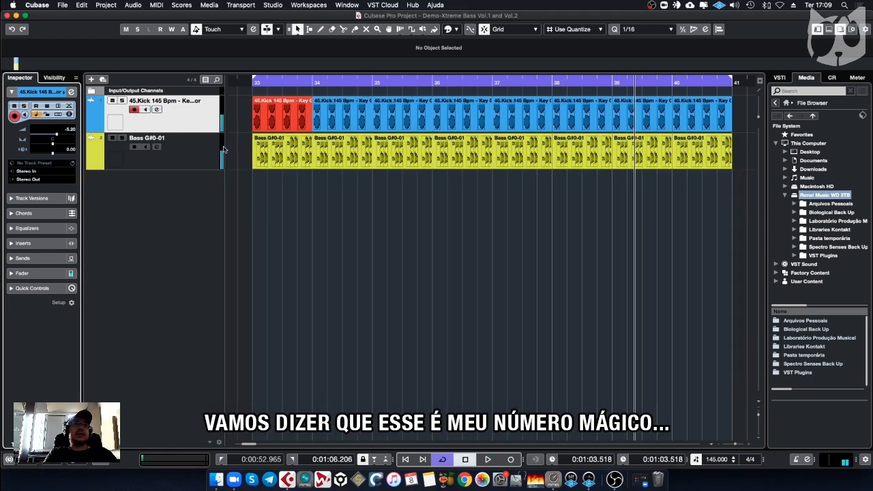
Step: Open the bass track's channel settings and measure its peak level from a reset meter during a short playback
click(189, 157)
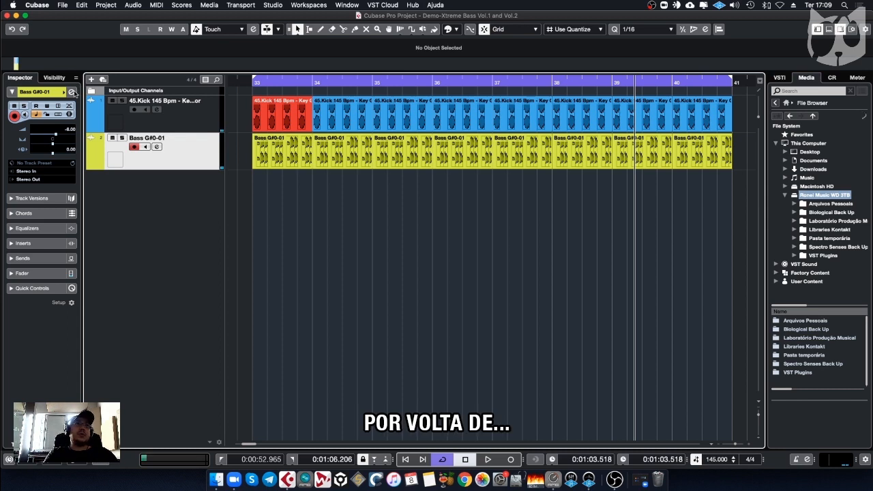
click(72, 92)
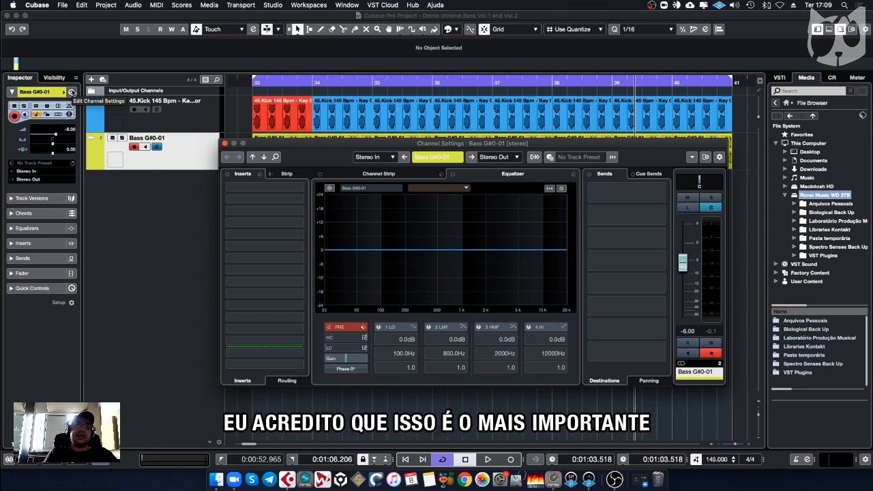
click(713, 332)
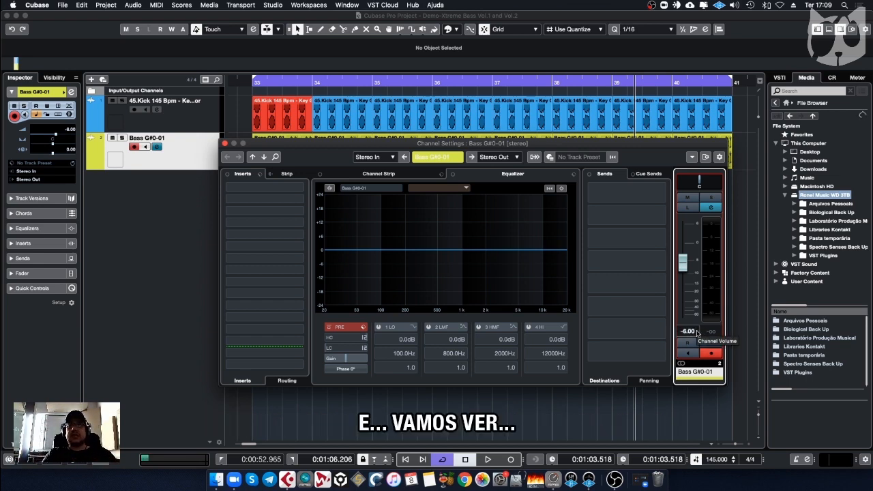
key(space)
key(space)
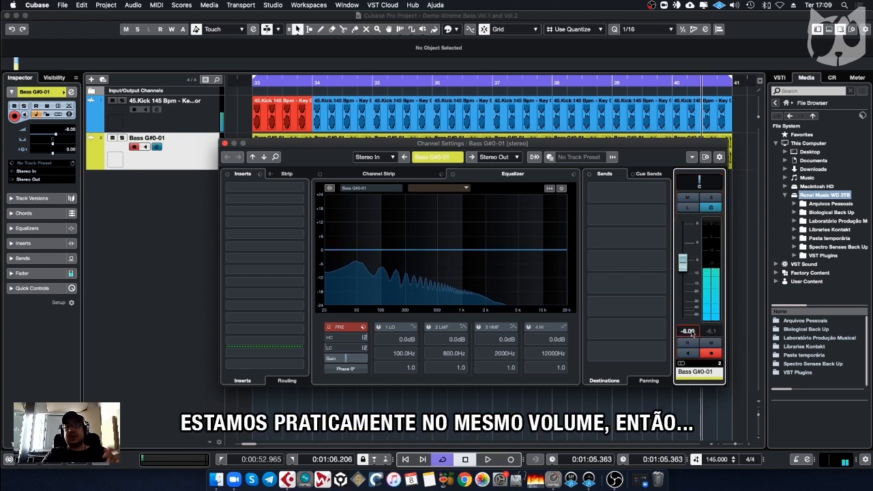
Step: Set the bass channel volume to -5.90 dB and check its peak level with playback
double_click(692, 332)
text(-5.9)
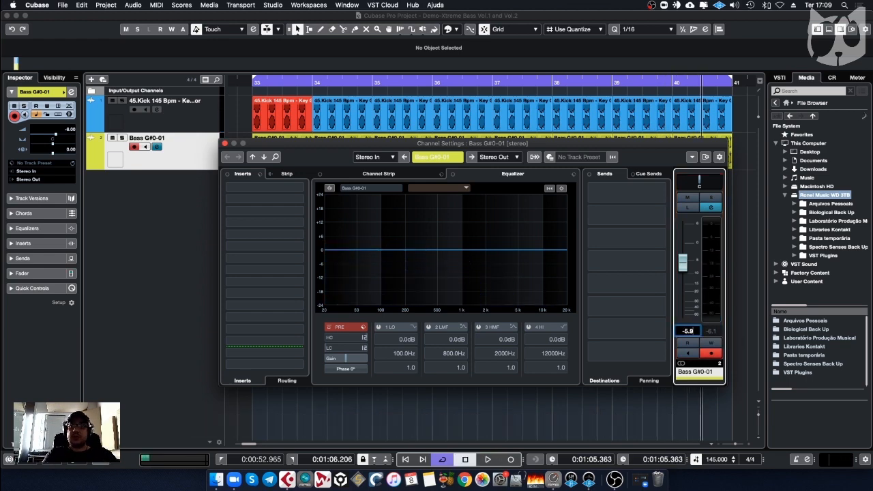
text(0)
key(Return)
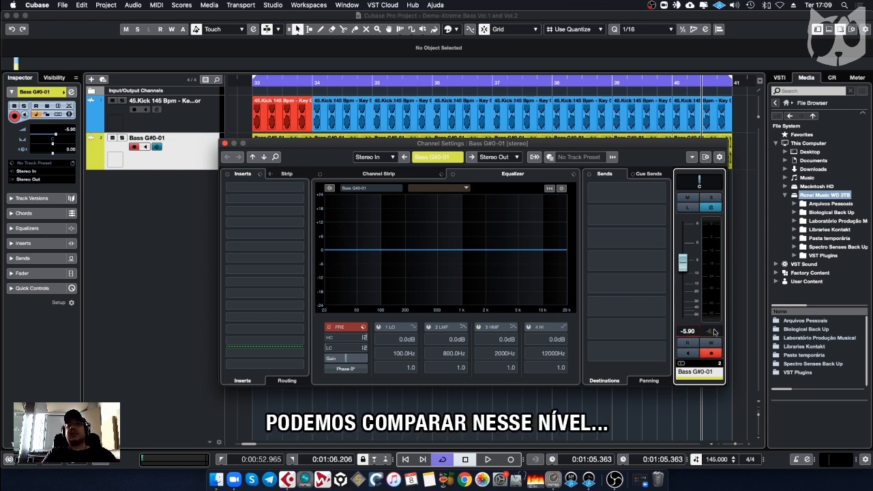
key(space)
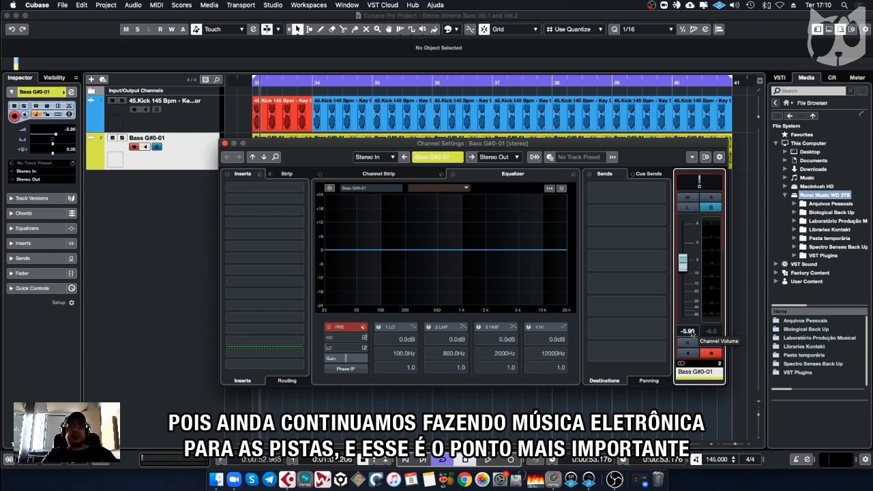
Step: Set the bass channel volume to -7.90 dB and play the loop to hear the new balance
click(688, 332)
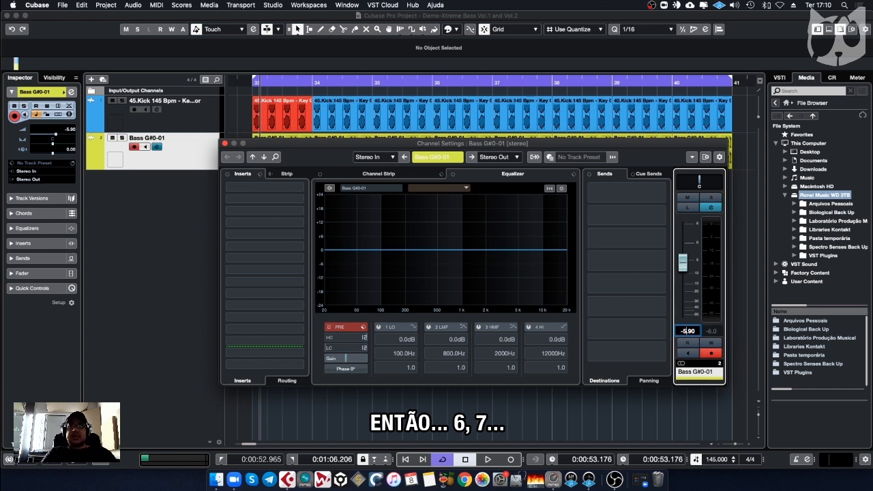
key(BackSpace)
text(7)
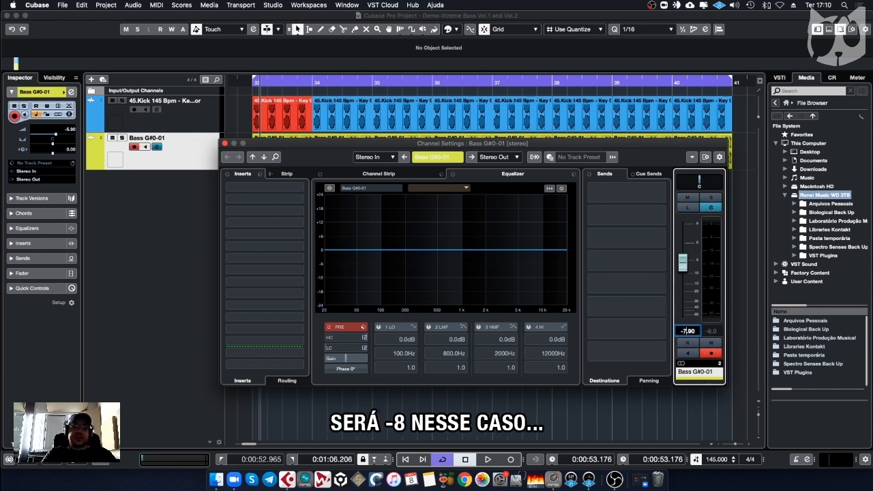
key(Return)
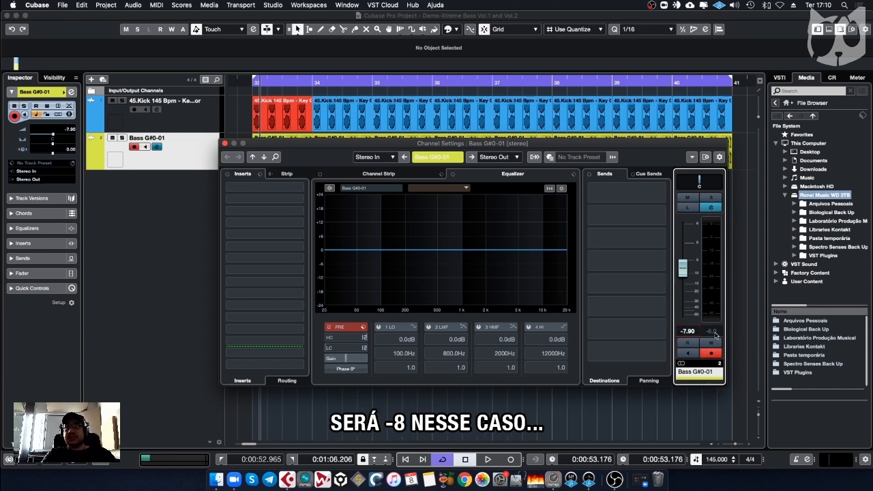
key(space)
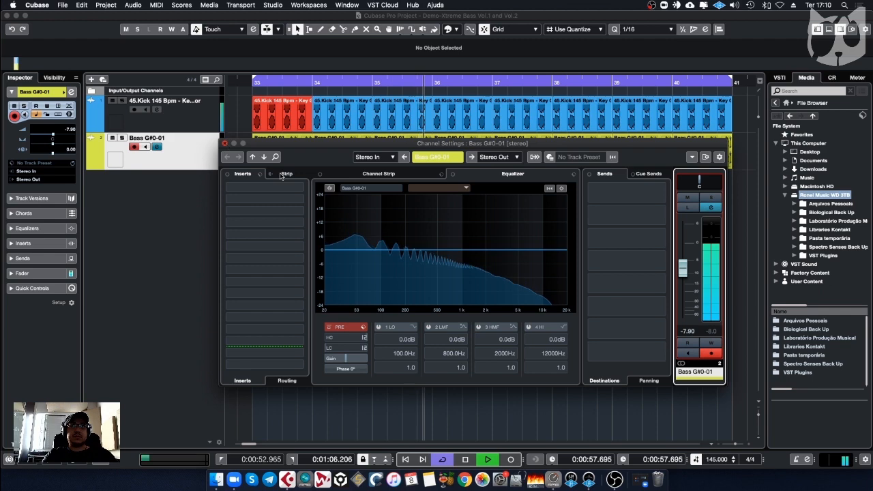
Step: Close the bass channel settings, stop playback with the cursor back at bar 33, and select both the kick and bass tracks
click(224, 143)
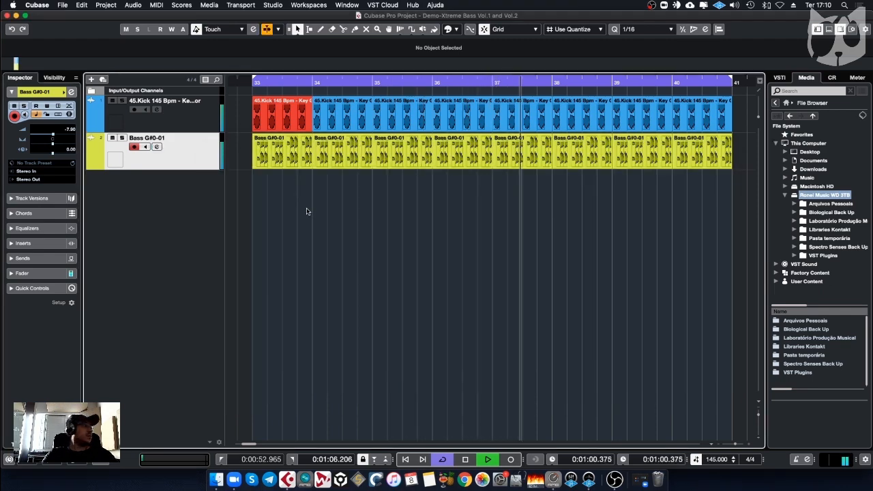
key(space)
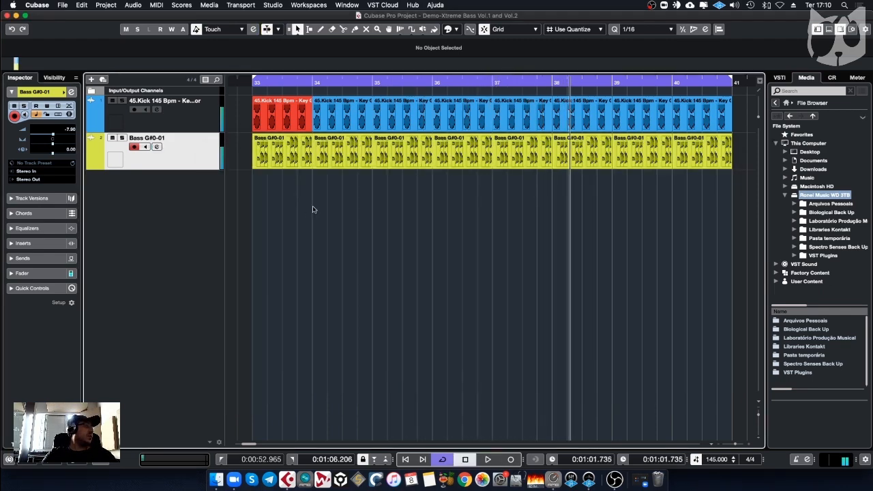
click(252, 83)
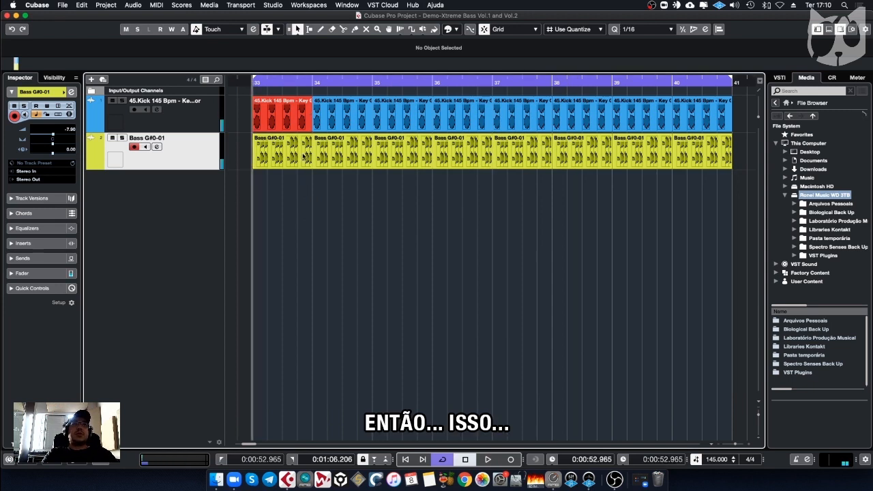
click(191, 121)
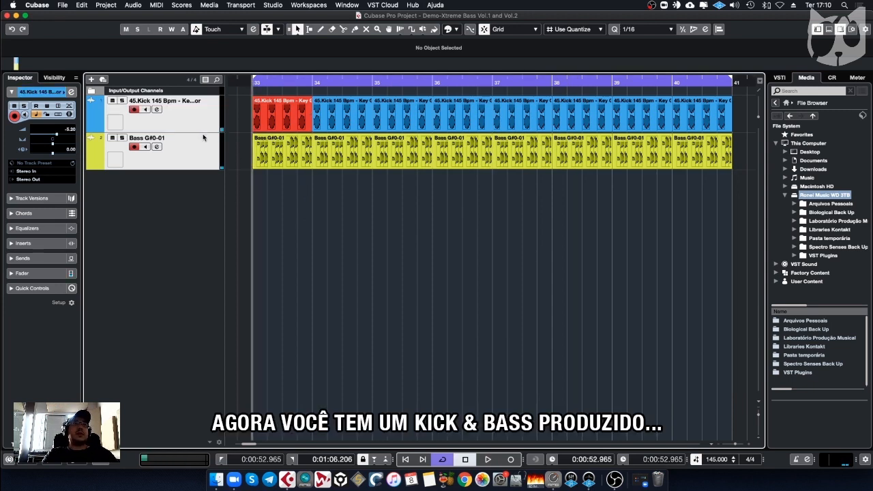
drag(206, 132, 214, 105)
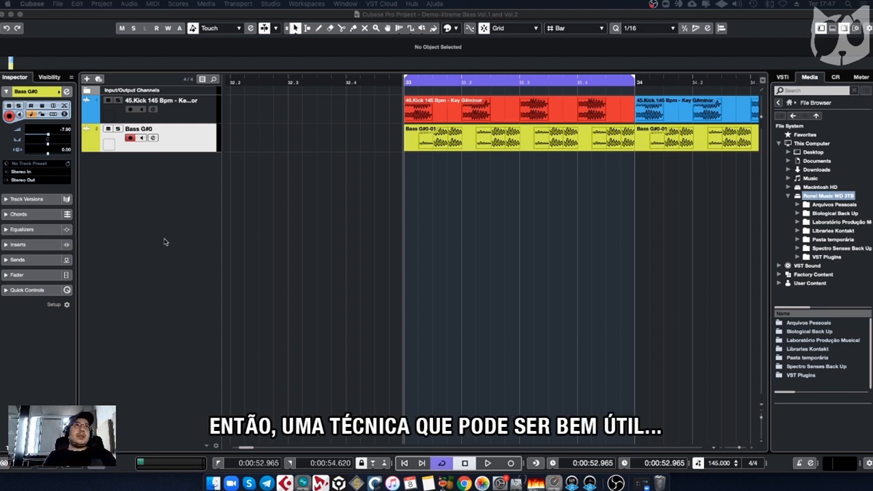
Step: Add one instrument track with Serum routed to Stereo Out below the bass track
right_click(143, 205)
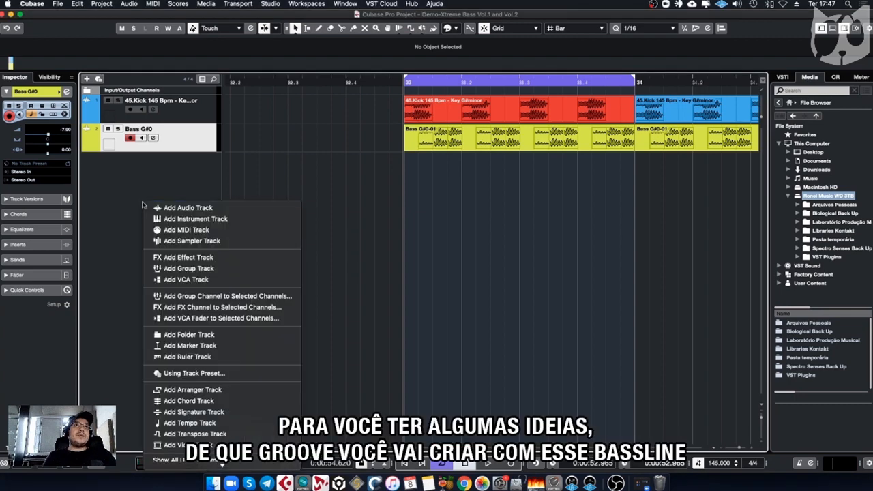
click(185, 218)
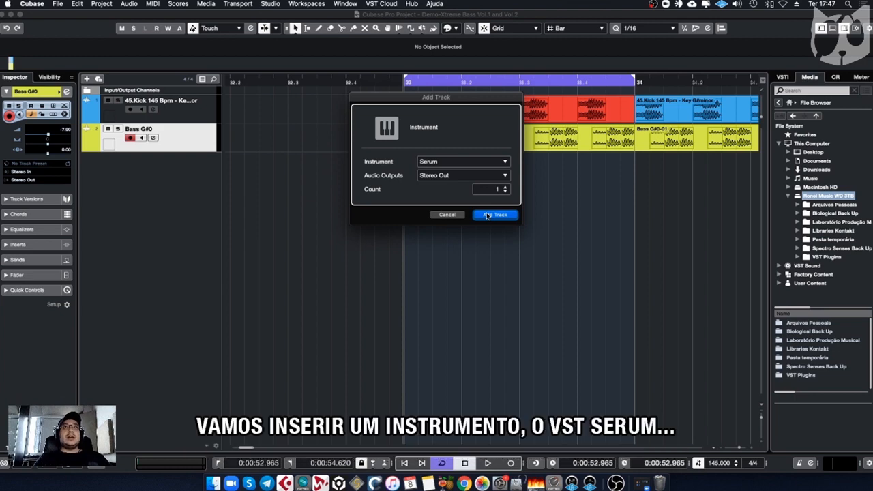
click(487, 215)
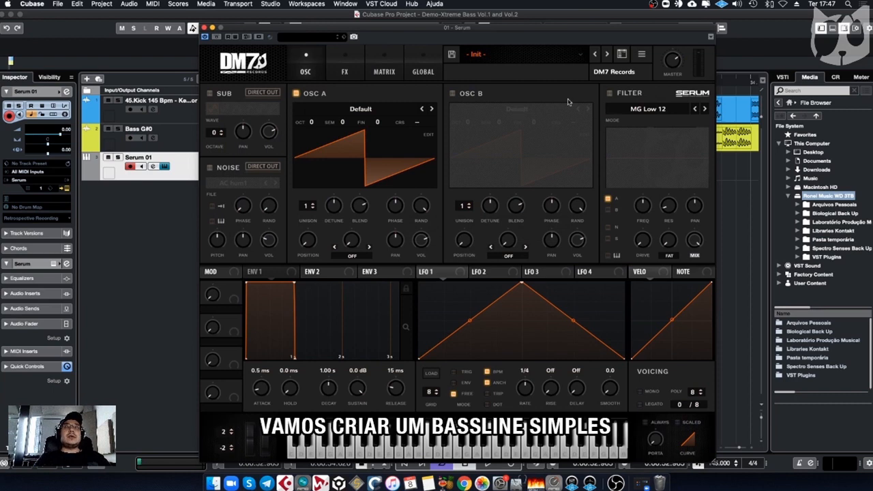
Step: Enable Serum's filter as MG Low 24 with a lowered cutoff, and assign Env 1 to modulate the cutoff frequency
click(609, 93)
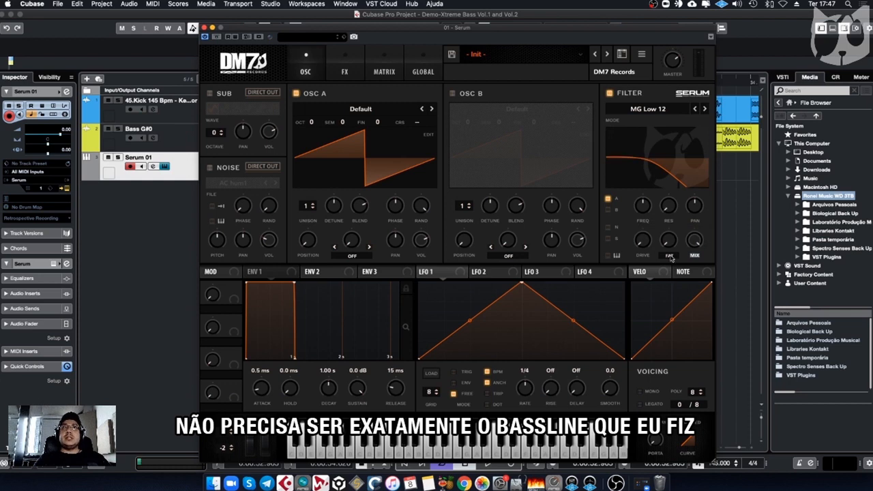
drag(651, 216, 645, 236)
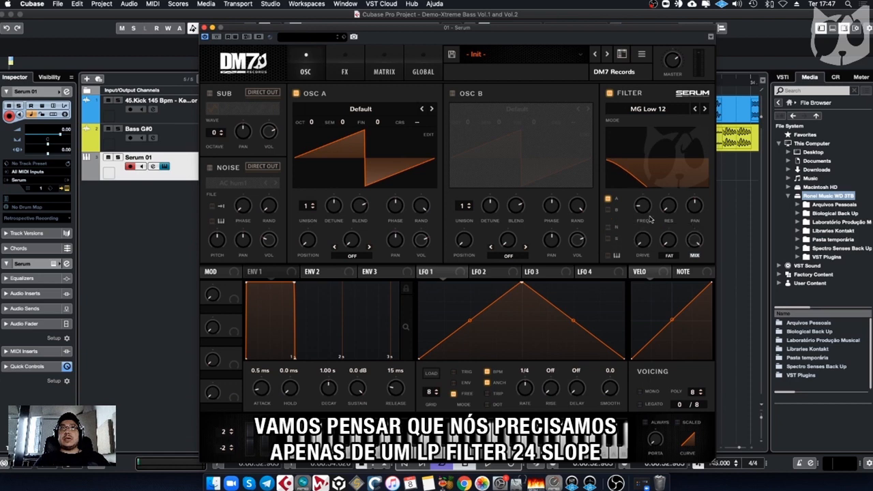
click(706, 109)
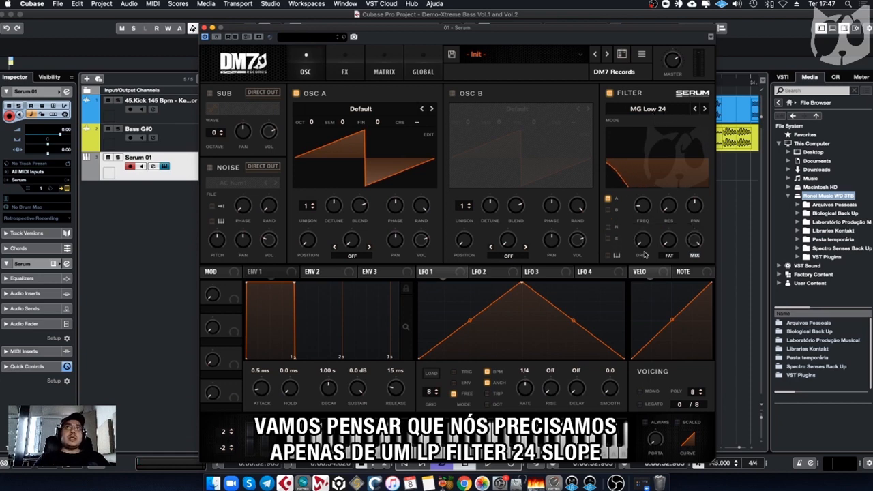
drag(250, 272, 631, 210)
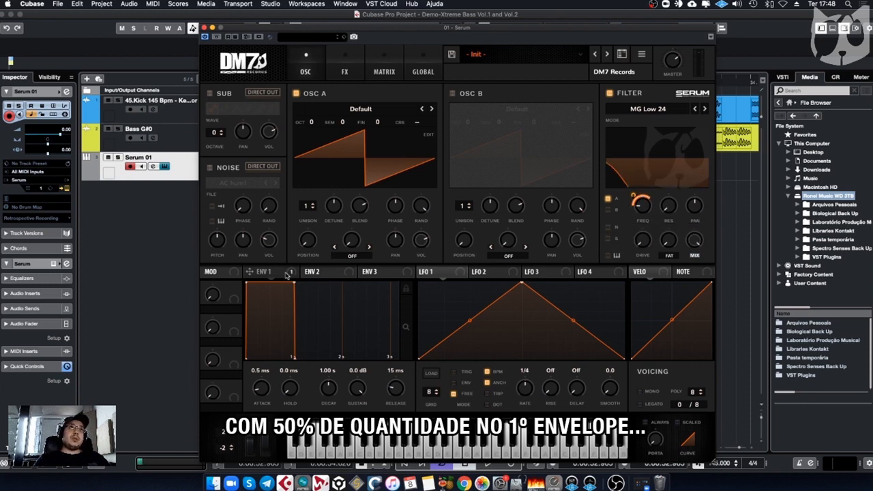
Step: Set Serum's Env 1 to 0.0 ms attack, no sustain and 450 ms decay, and close the plug-in window
drag(257, 387, 257, 399)
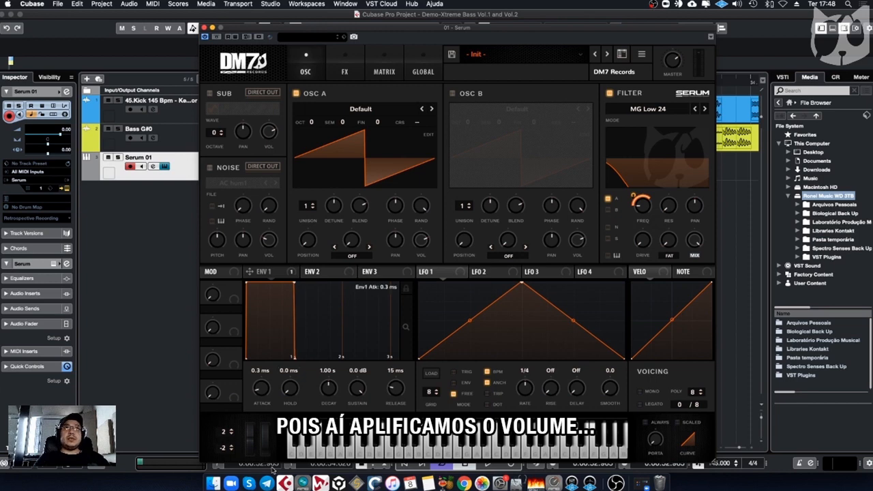
drag(355, 394, 353, 404)
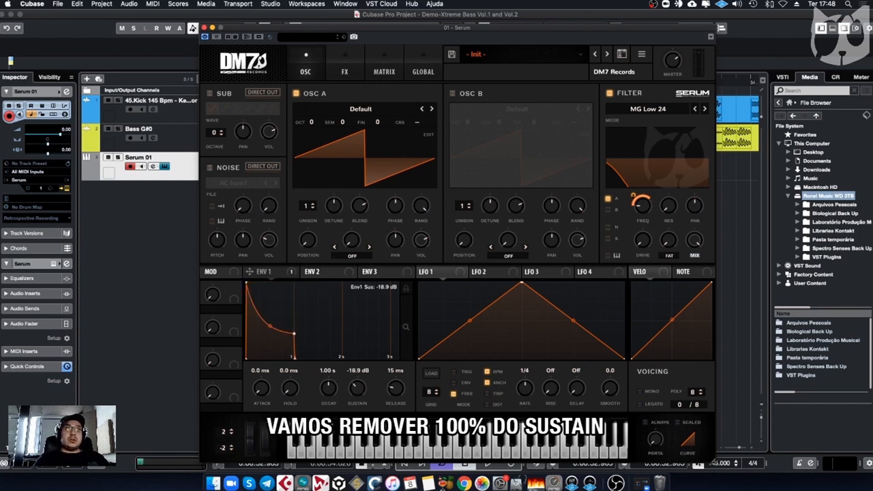
double_click(347, 374)
text(450)
key(Return)
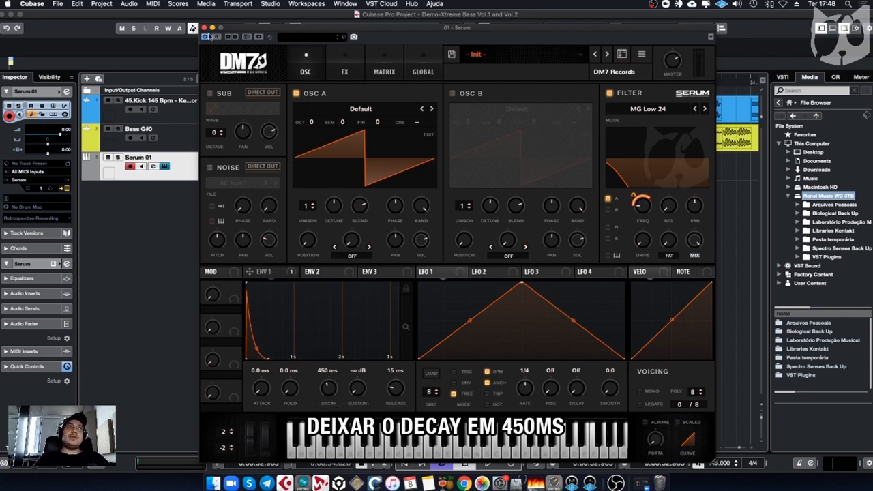
click(204, 28)
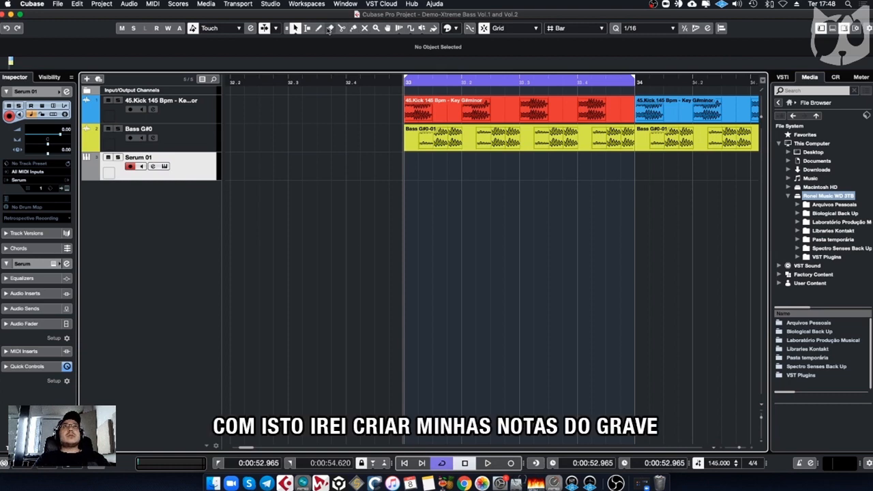
Step: Draw an empty one-bar MIDI part at bar 33 on the Serum 01 track and return to the selection tool
click(319, 29)
click(447, 166)
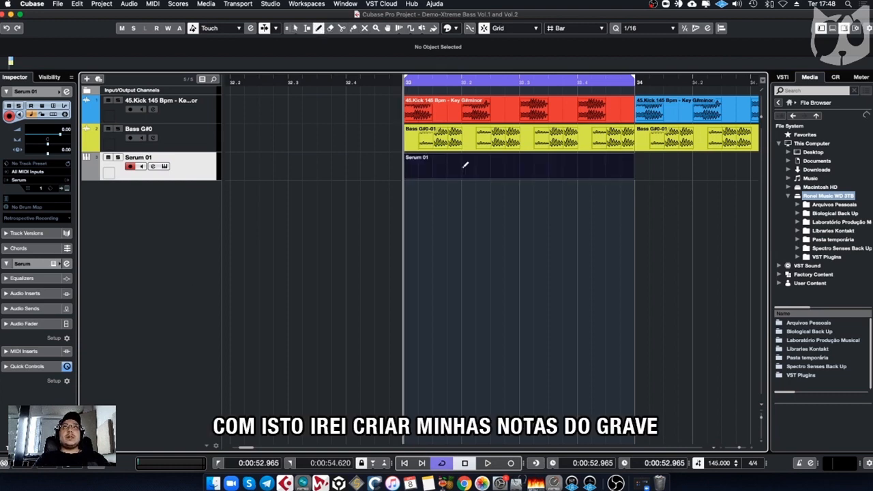
key(1)
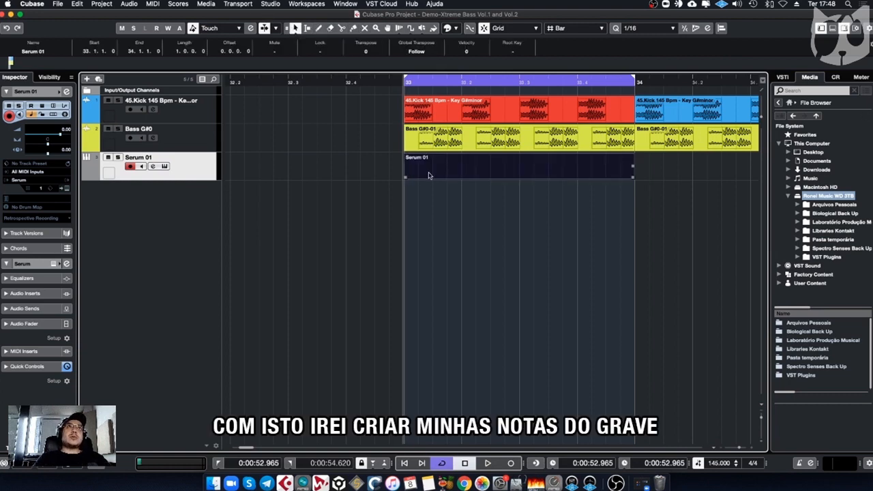
Step: Solo the Serum 01 track and open its bar 33 part in a separate Key Editor window
double_click(429, 176)
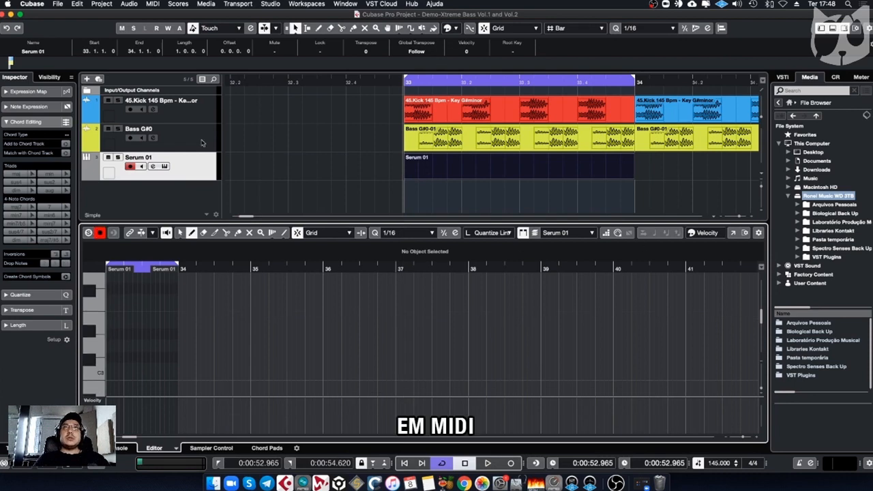
click(118, 158)
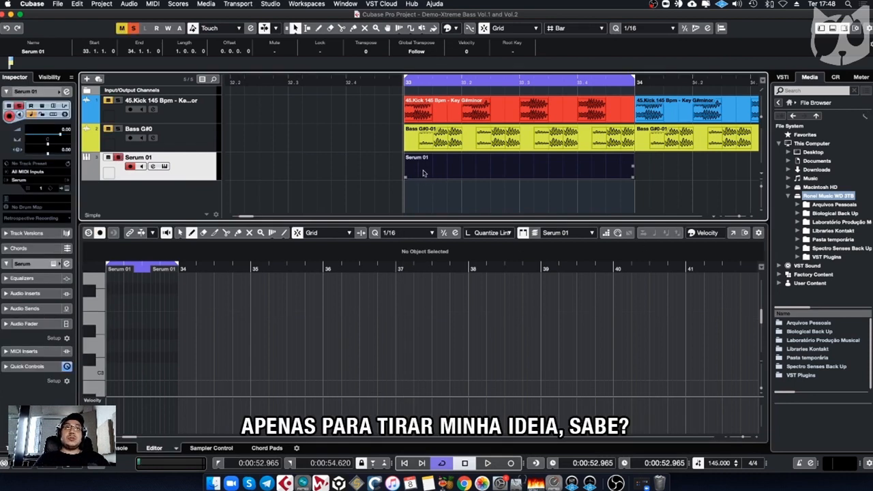
click(733, 233)
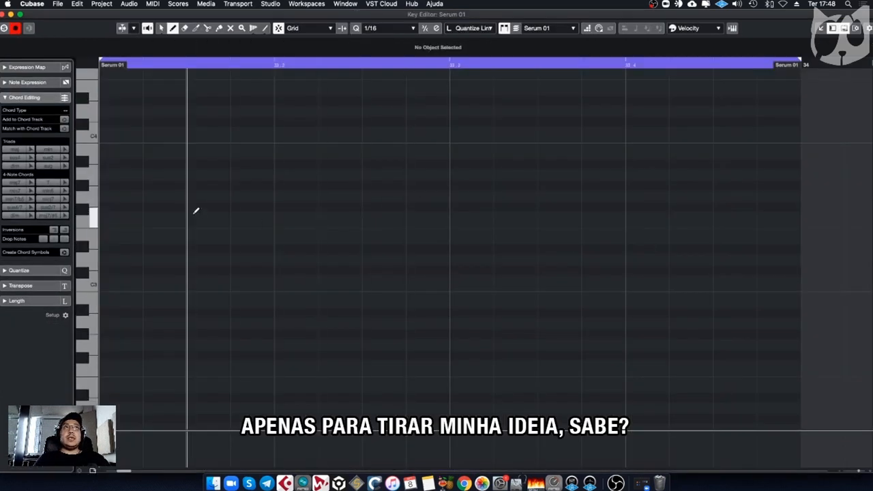
Step: Draw a 1/16 note at the start of bar 33, transpose it down three octaves to G#0, and drop its velocity to 0
click(138, 185)
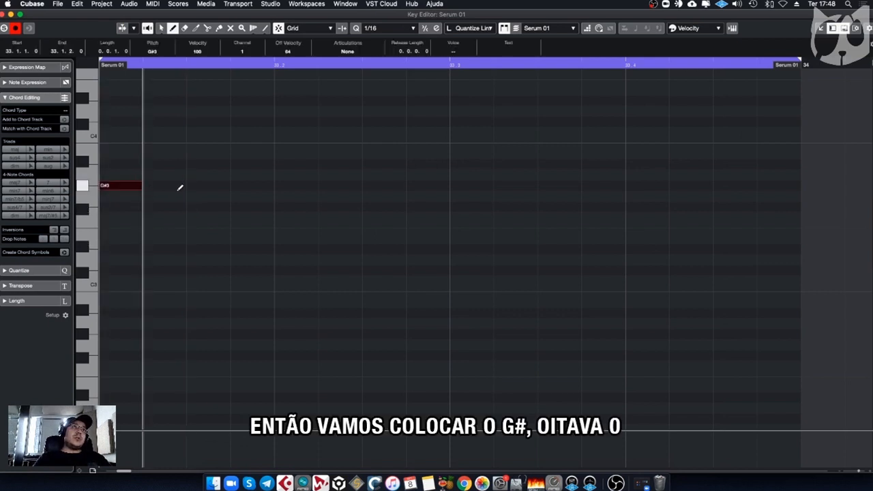
key(shift+Down)
key(shift+Down)
key(shift+Down)
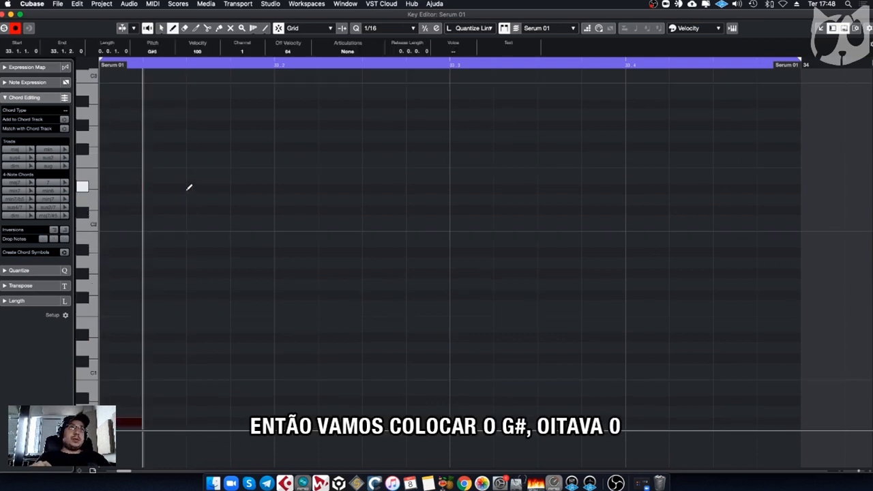
key(l)
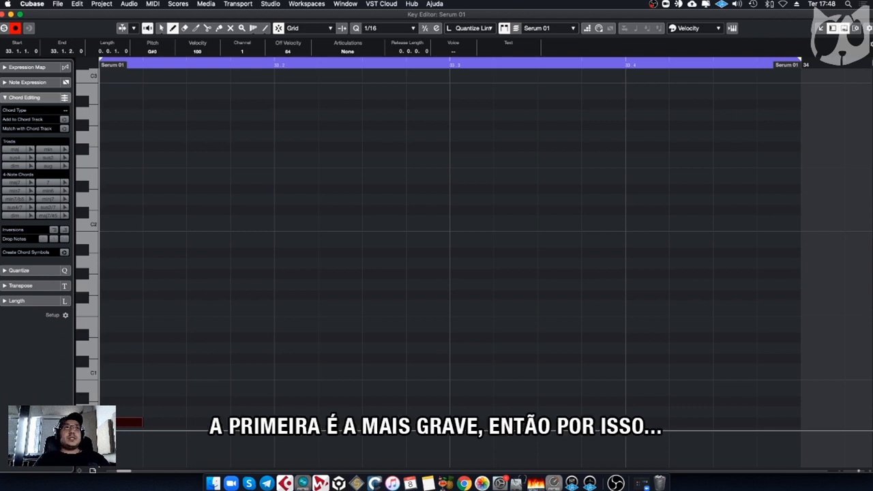
drag(131, 423, 132, 450)
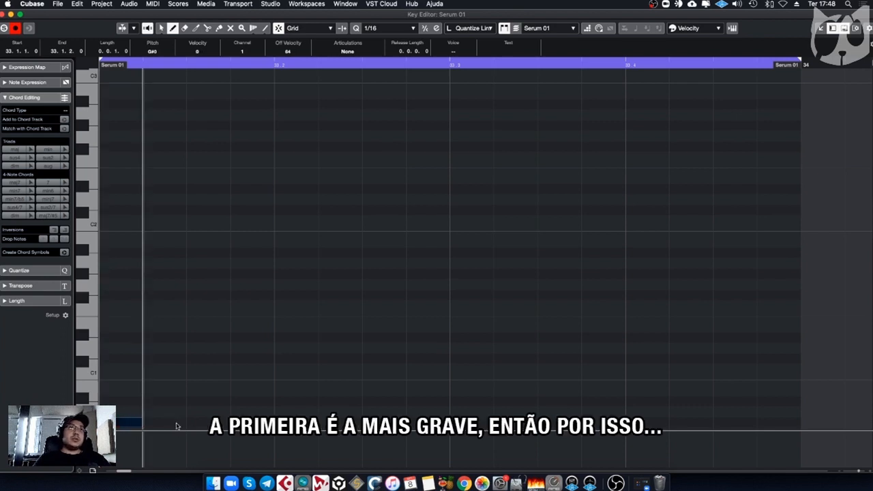
Step: Draw 1/16 G#0 notes at 33.1.3 and 33.1.4, and move the first note to 33.1.2
click(212, 422)
click(250, 422)
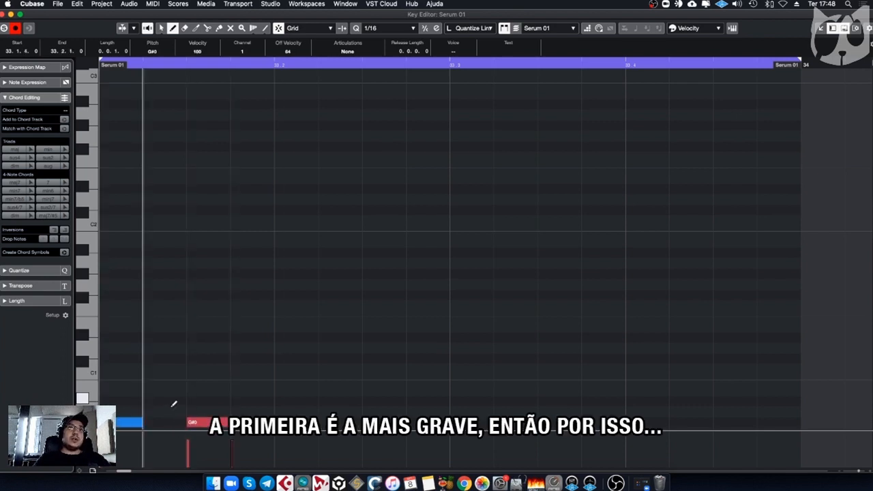
click(162, 28)
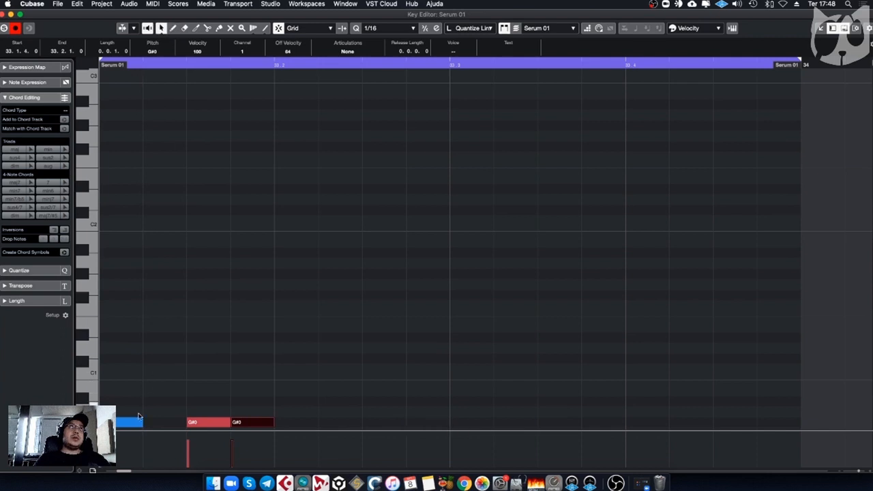
drag(139, 421, 185, 422)
click(212, 377)
scroll(245, 372, down, 3)
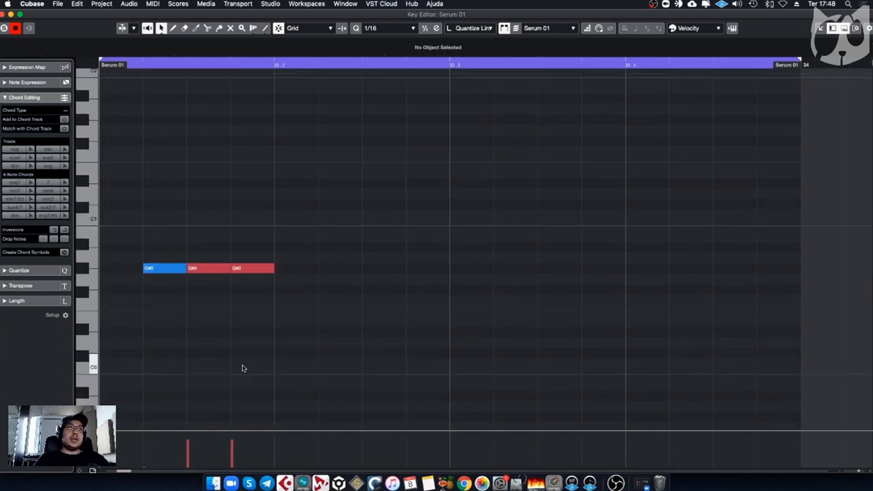
Step: Duplicate the three-note G#0 group onto the other three beats of bar 33
drag(304, 252, 179, 300)
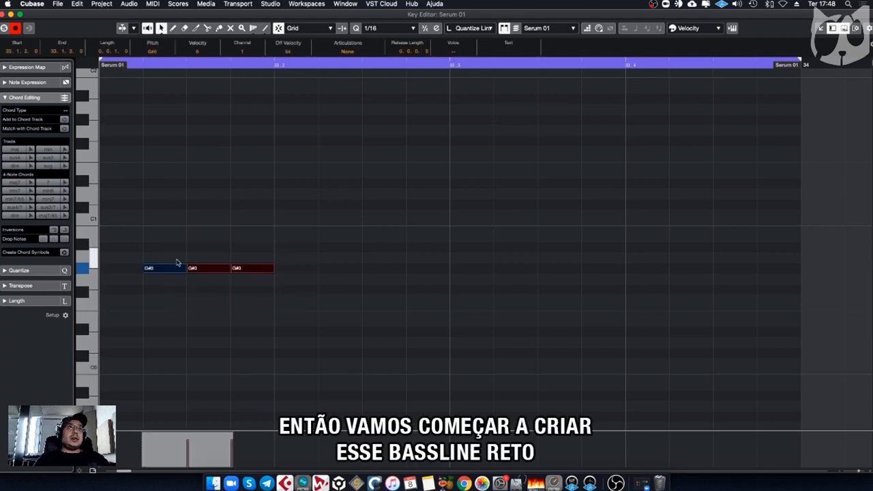
drag(177, 269, 341, 278)
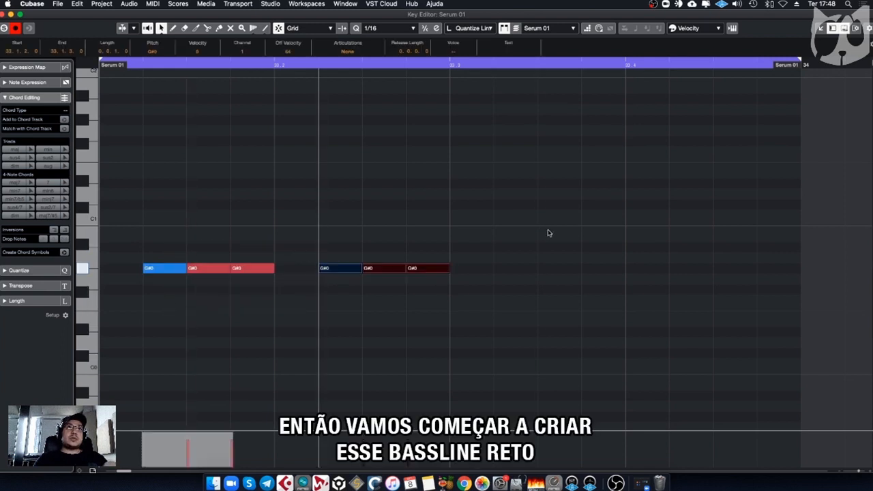
click(546, 234)
drag(545, 231, 164, 287)
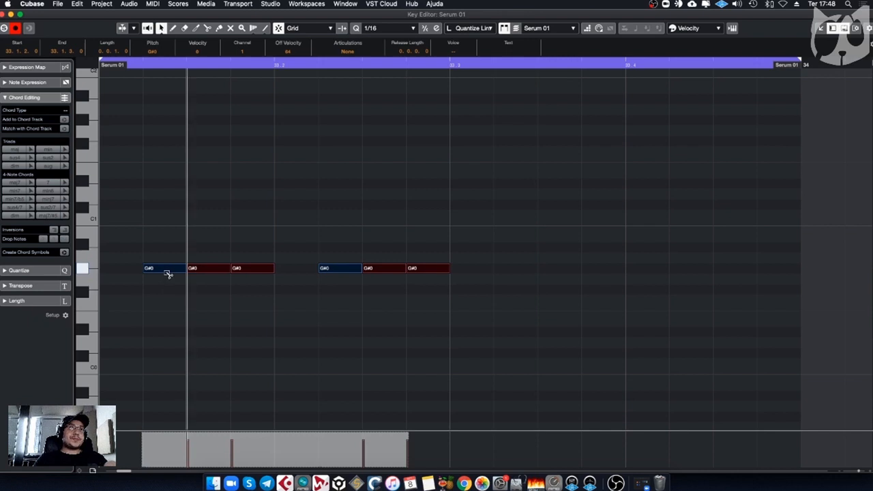
key(alt+d)
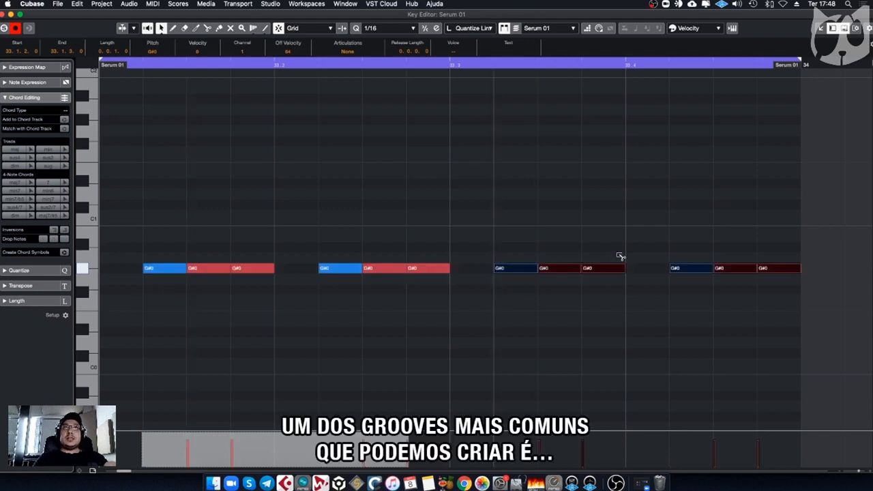
click(532, 216)
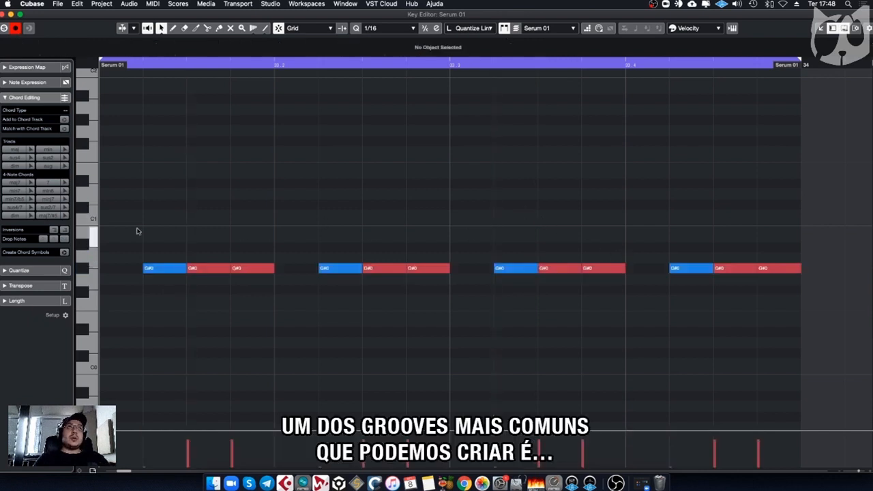
Step: Shorten all the G#0 notes together to a length of 0.0.0.111
drag(137, 230, 826, 299)
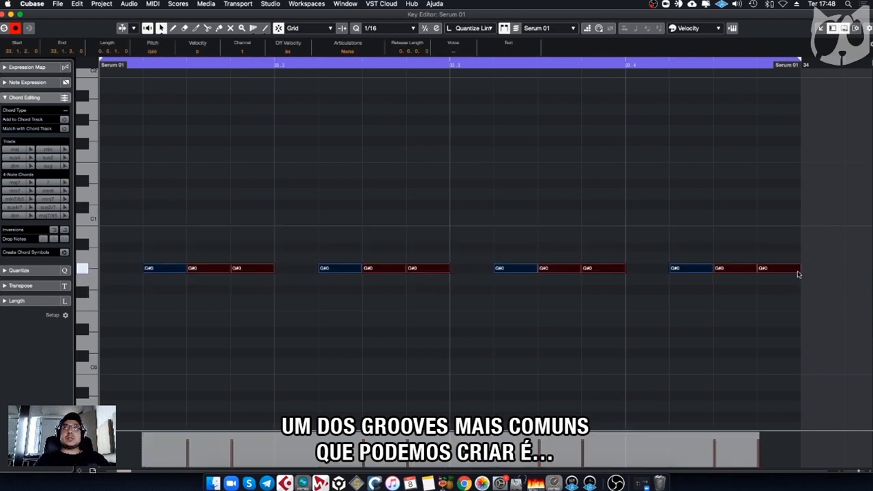
drag(798, 271, 795, 271)
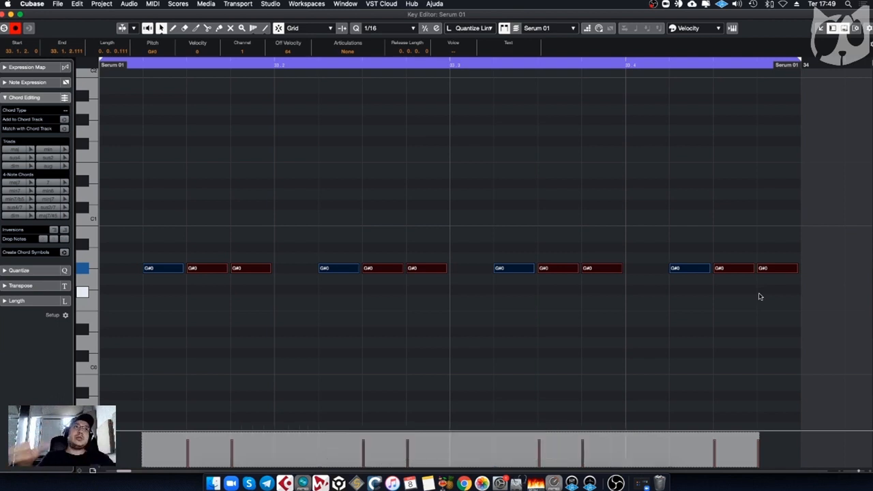
click(261, 296)
Step: Transpose the note at 33.1.3 up an octave to G#1 and the note at 33.2.4 to F#1
click(203, 271)
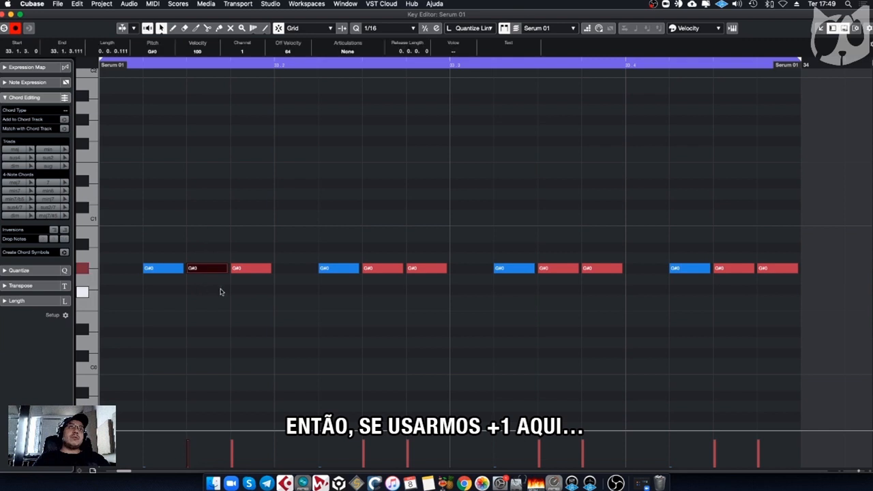
key(shift+Up)
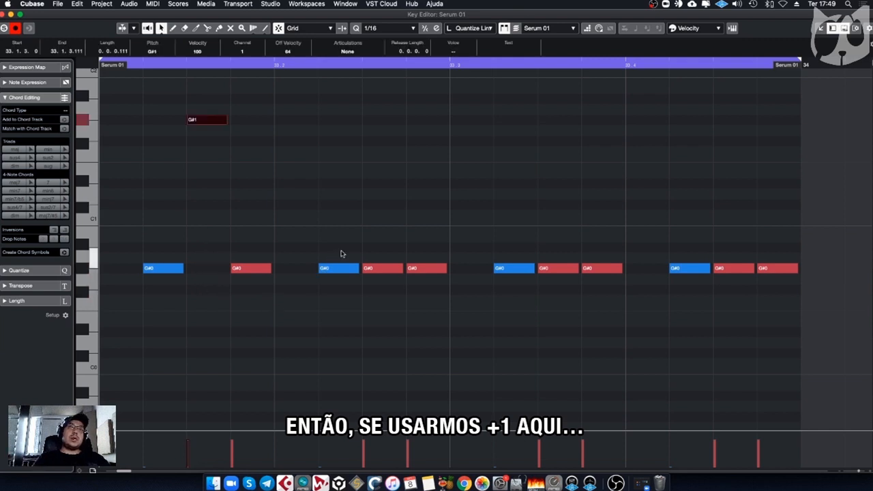
click(418, 269)
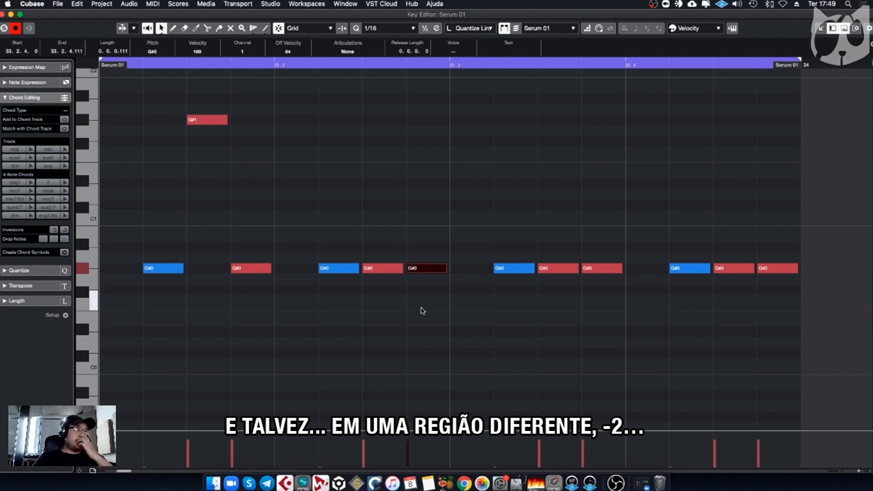
key(shift+Up)
key(Down)
key(Down)
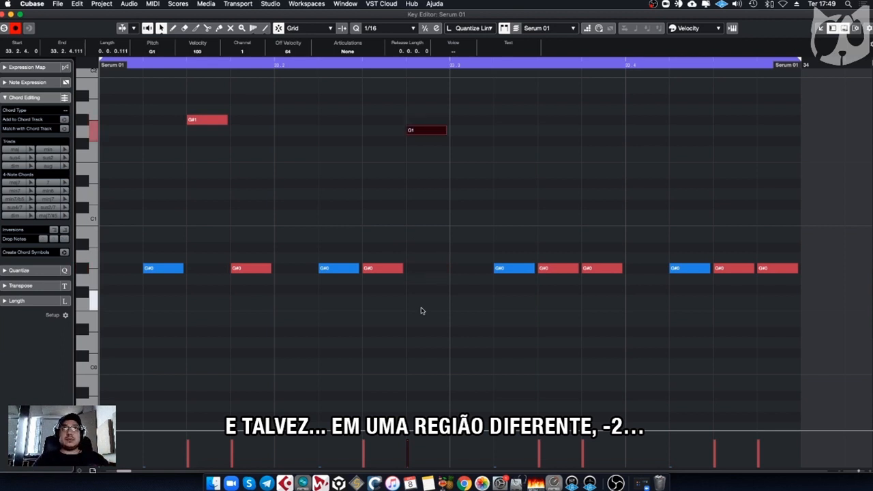
click(576, 239)
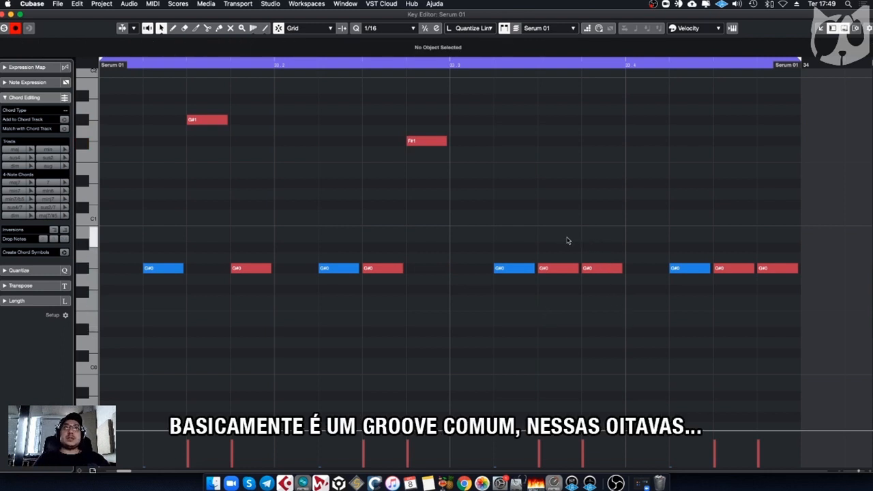
Step: Transpose the note at 33.3.3 up an octave to G#1 and the last note at 33.4.4 to B1
drag(567, 240, 546, 308)
key(shift+Up)
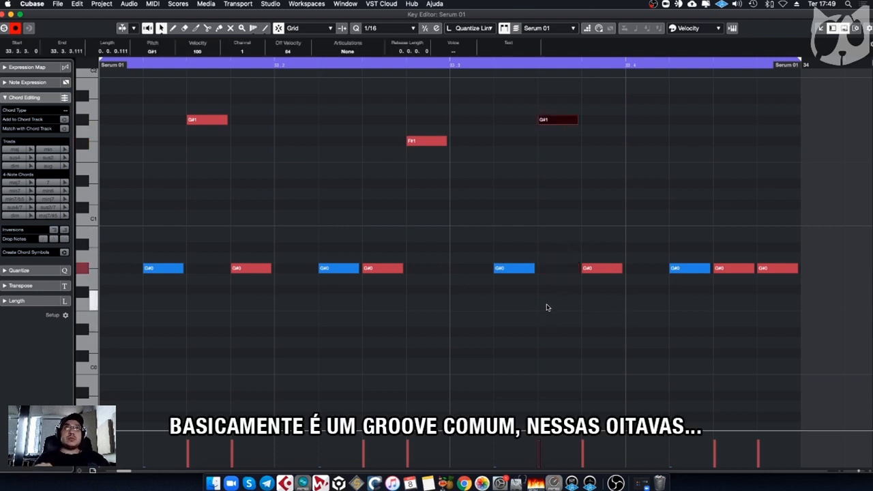
drag(778, 241, 766, 304)
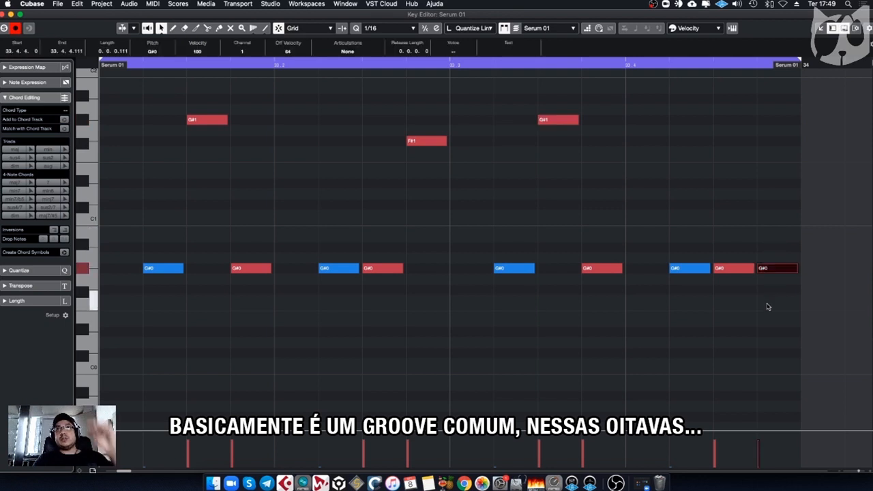
key(shift+Up)
key(Up)
key(Up)
key(Up)
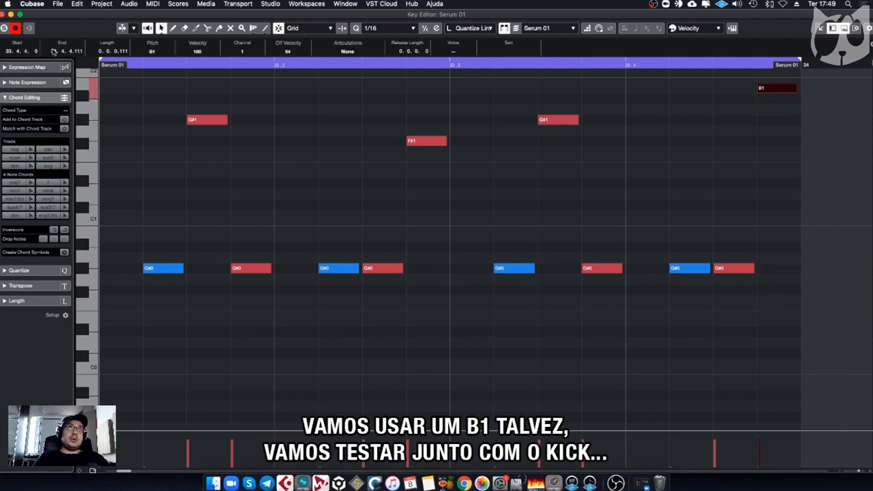
Step: Play the Serum groove looped with the soloed kick while checking the pitches of its notes in the Key Editor
key(super+w)
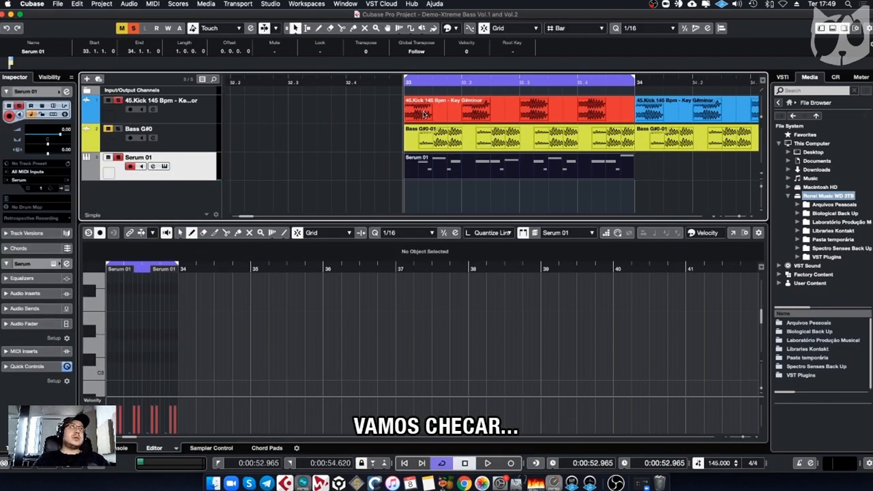
key(space)
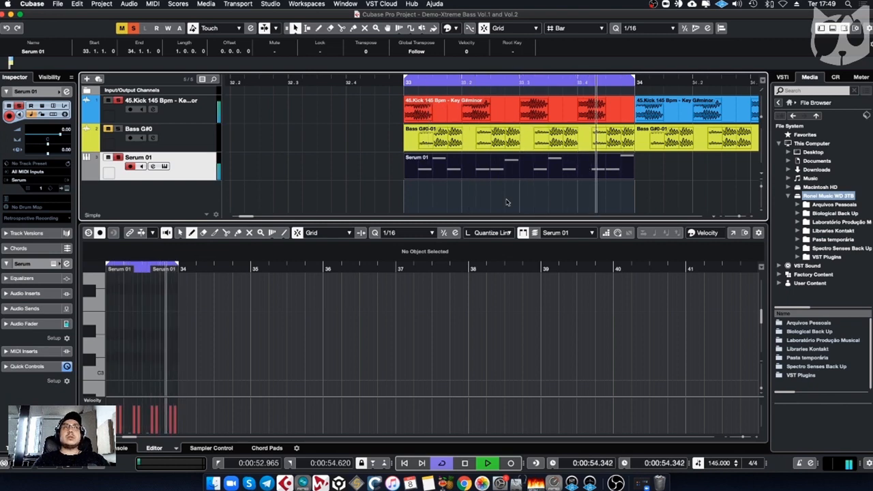
click(732, 233)
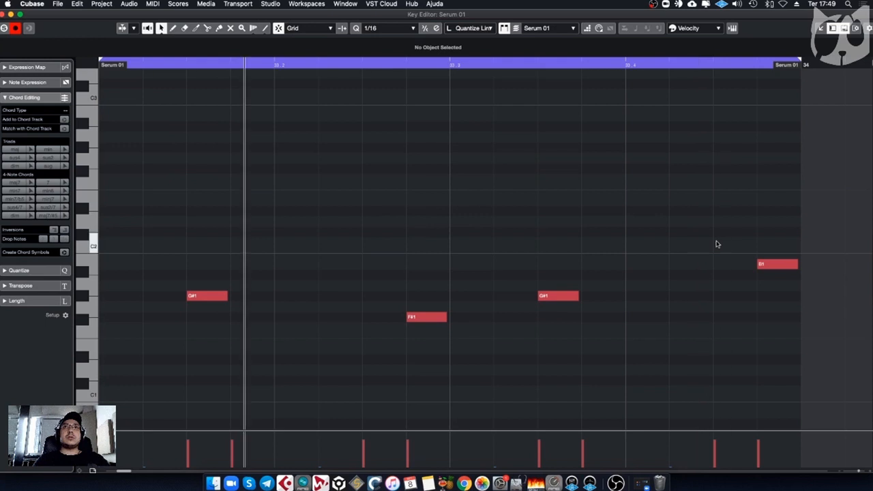
scroll(716, 246, down, 5)
scroll(717, 247, up, 2)
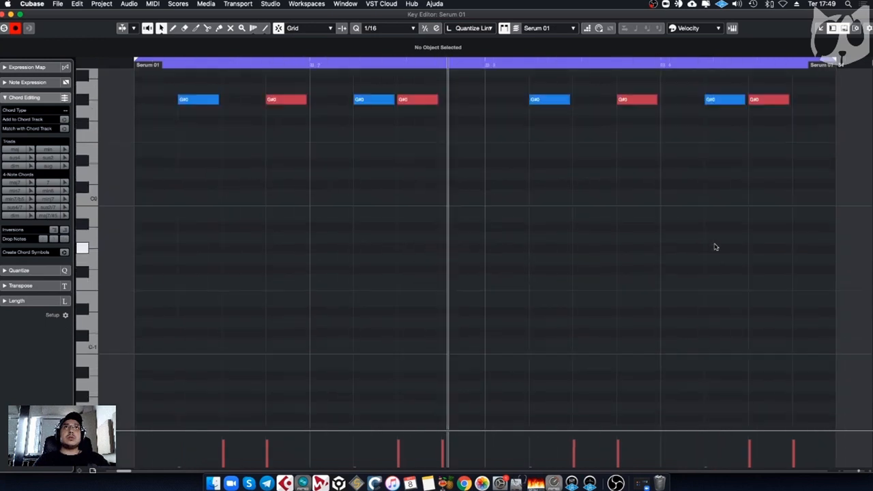
scroll(716, 247, up, 6)
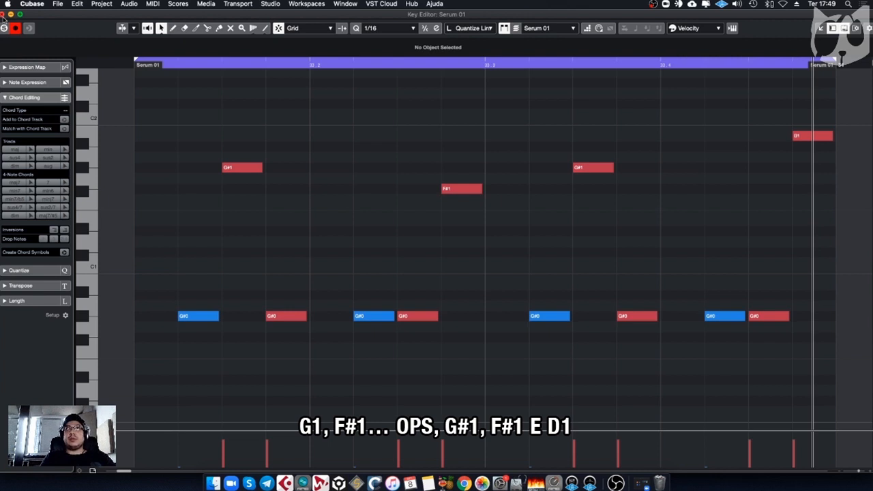
Step: Close the Key Editor window and the lower editor zone, and take the Serum 01 track out of solo
click(3, 14)
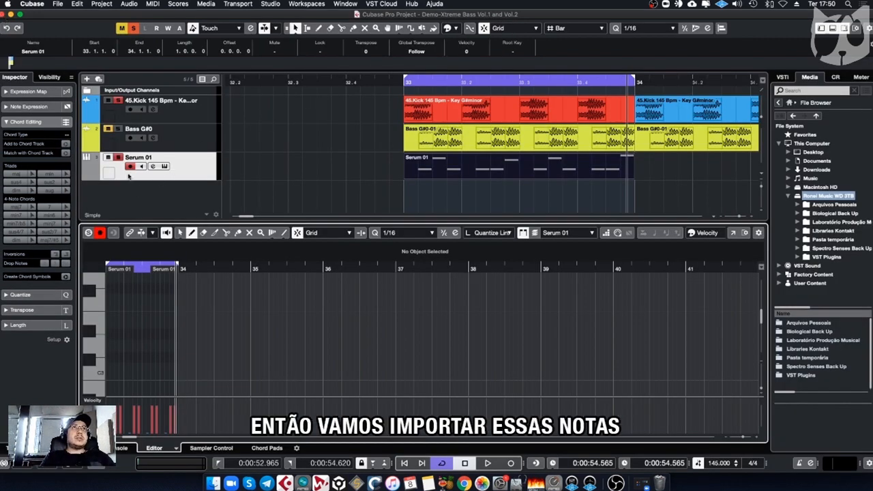
click(110, 159)
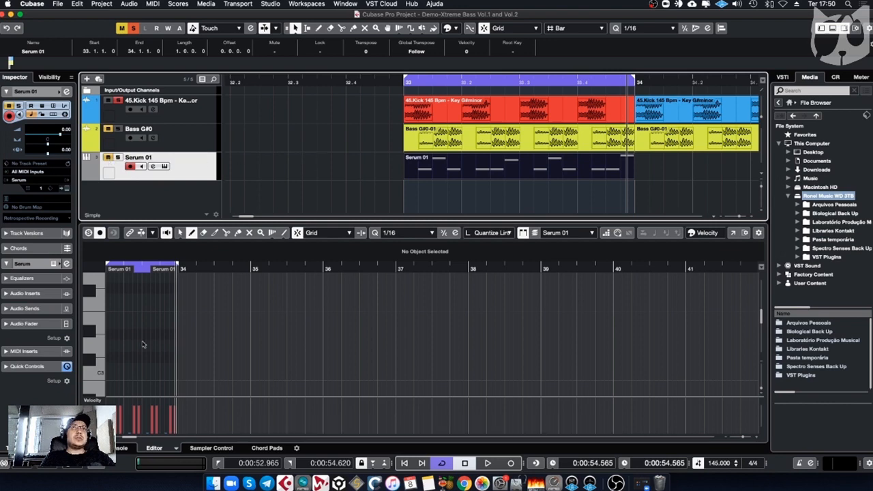
click(270, 367)
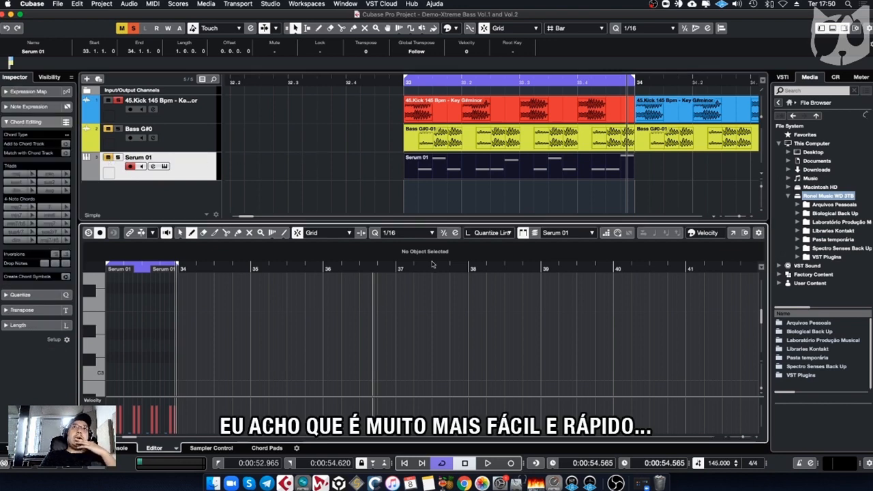
key(Return)
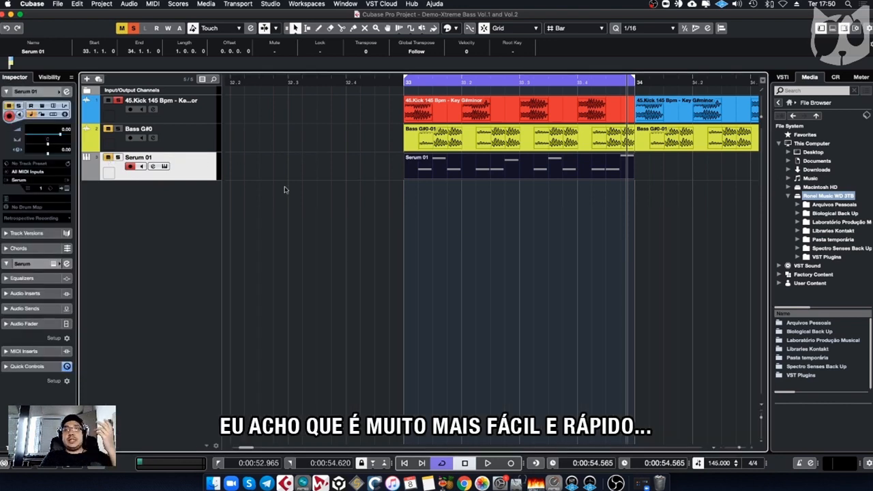
Step: Return the playhead to the start of bar 33 and take the kick track out of solo
click(403, 83)
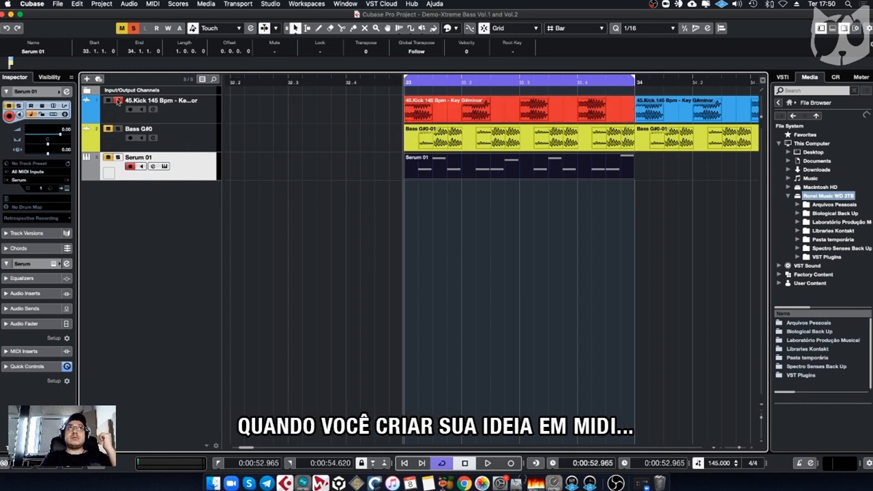
click(117, 101)
click(208, 91)
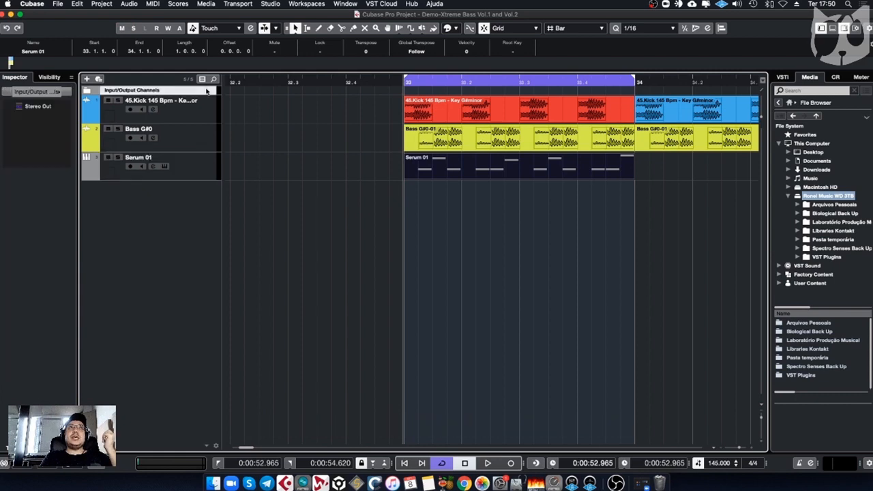
Step: Open the audio file import dialog at the Xtreme Bass sample folder
click(60, 3)
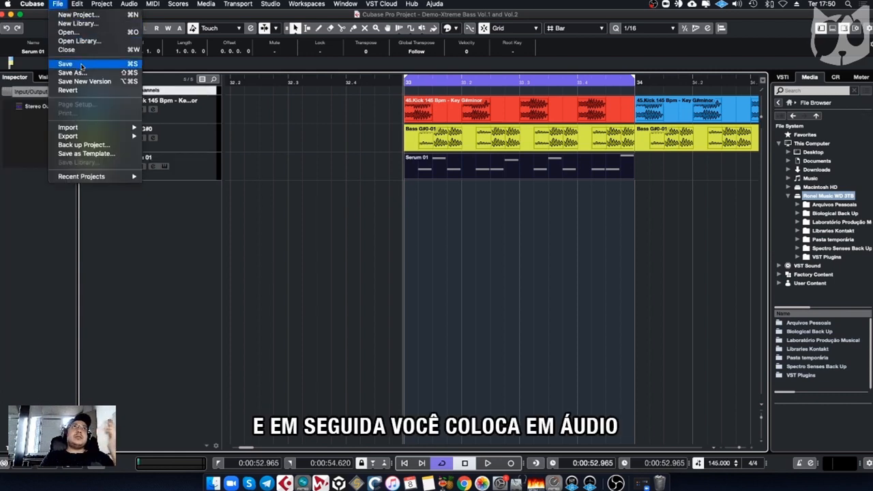
click(60, 4)
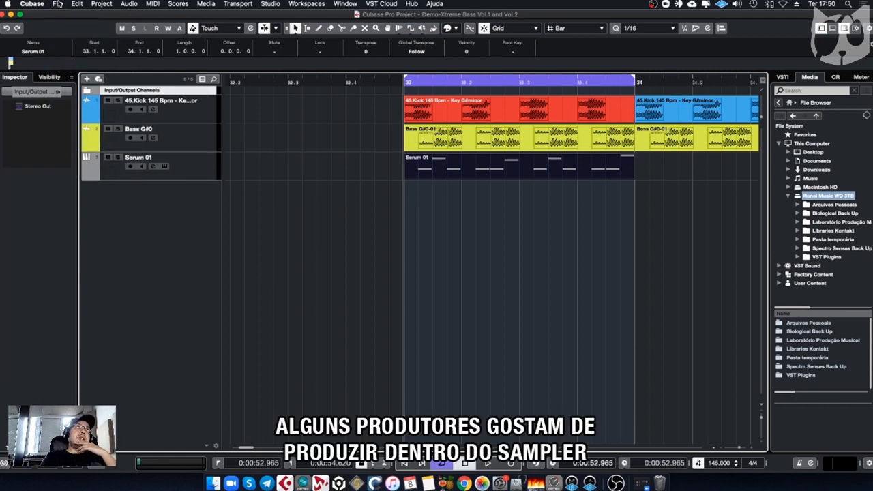
click(58, 4)
mouse_move(124, 128)
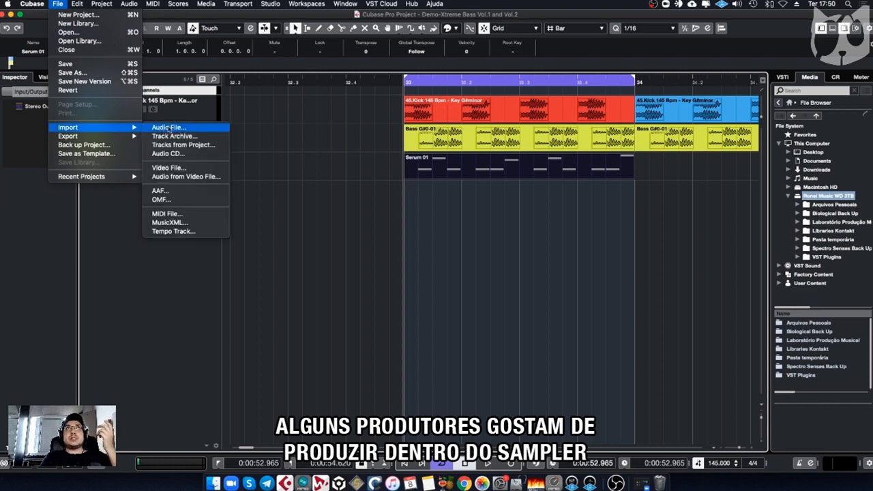
click(168, 128)
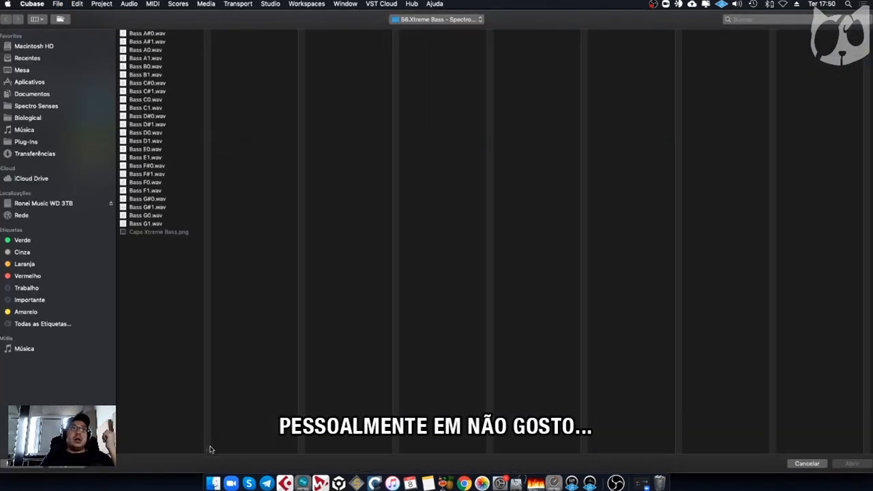
Step: Select Bass G#1.wav, Bass B1.wav and Bass F#1.wav from the Xtreme Bass folder and open them for import
drag(208, 449, 247, 447)
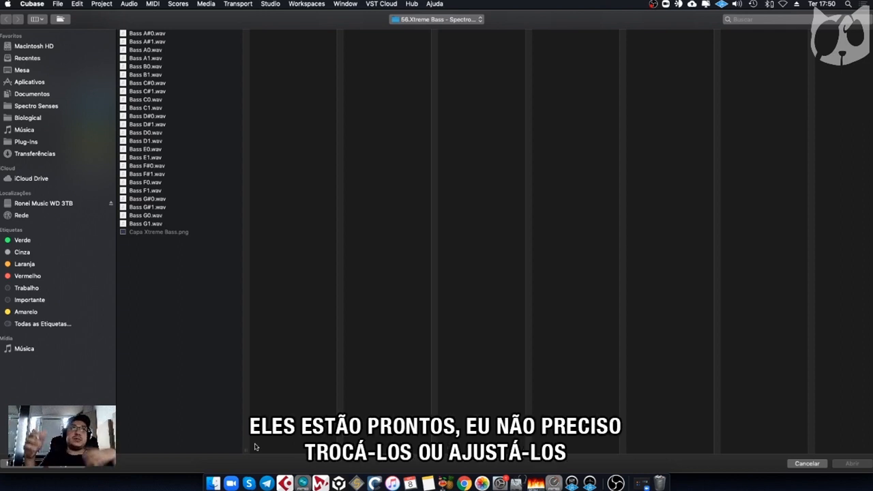
click(156, 208)
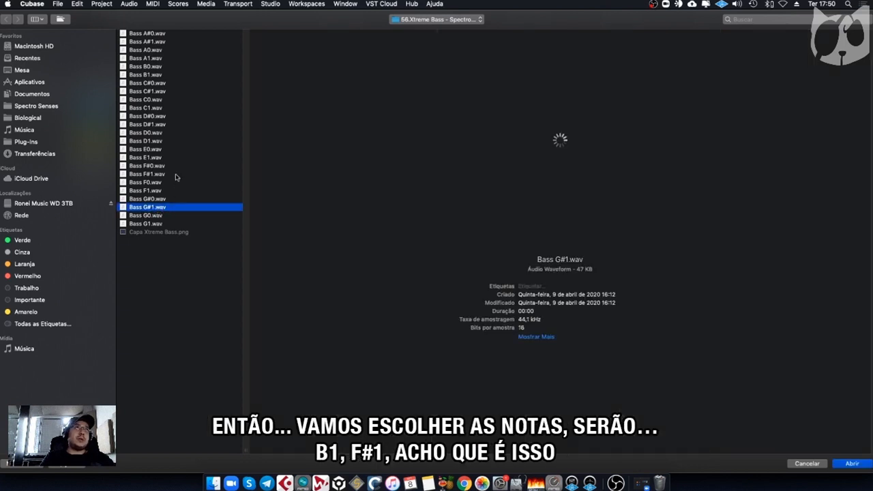
super+click(161, 77)
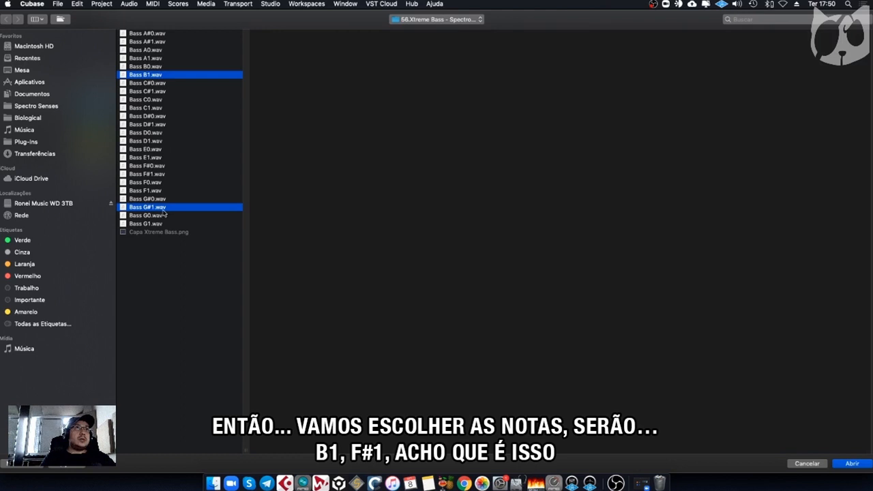
super+click(163, 175)
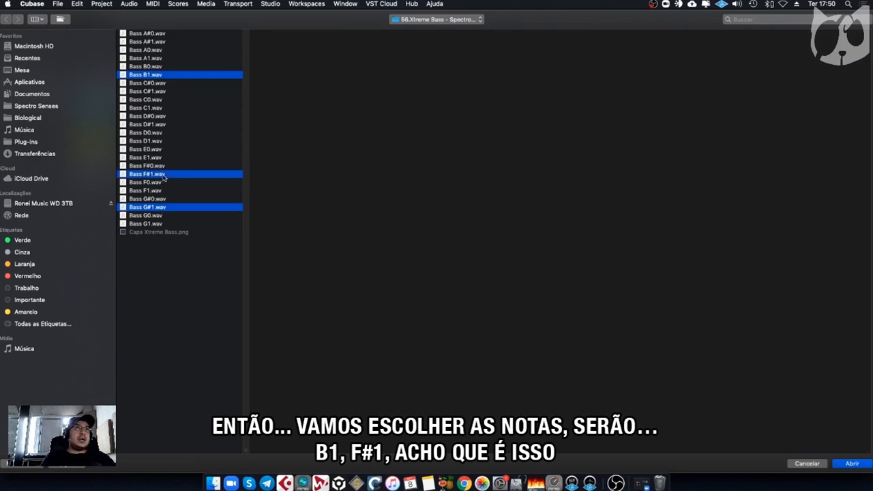
click(851, 464)
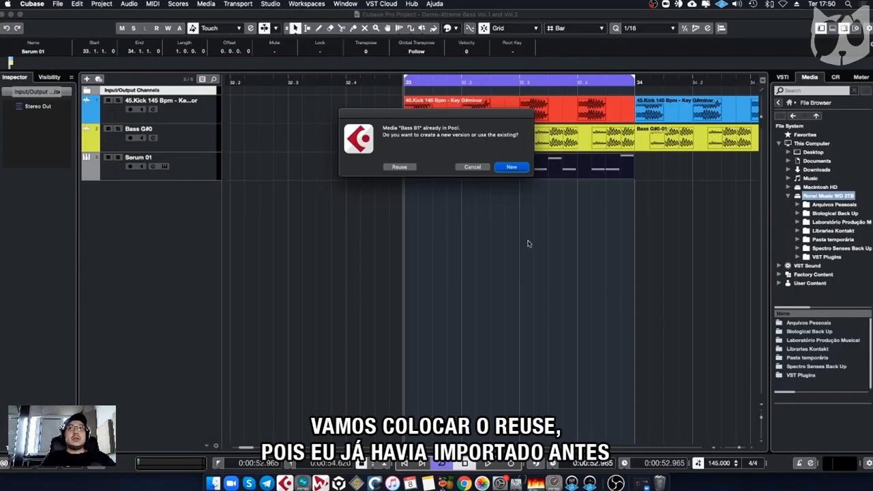
Step: Reuse the existing pool media for all three bass samples and insert them on different tracks
click(401, 167)
click(401, 167)
click(402, 167)
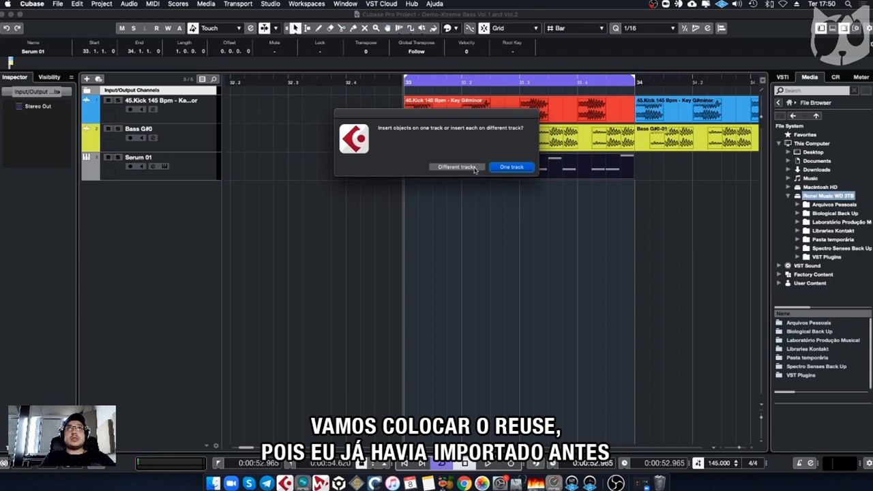
click(475, 168)
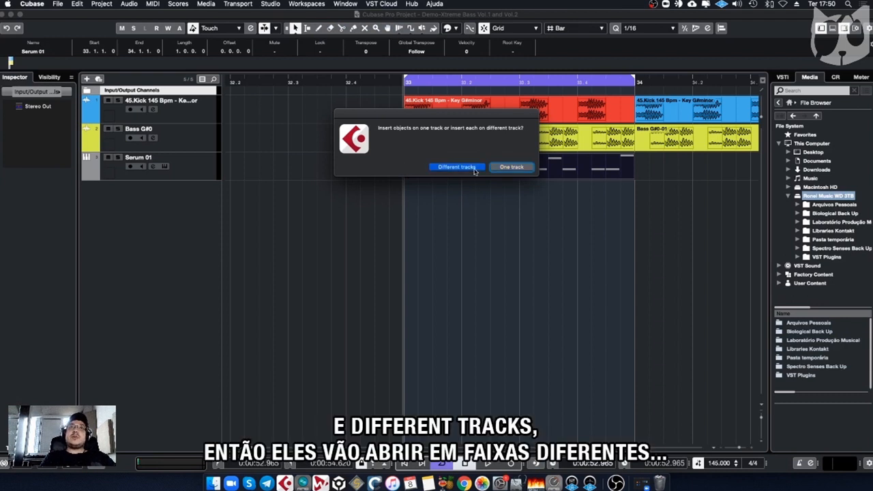
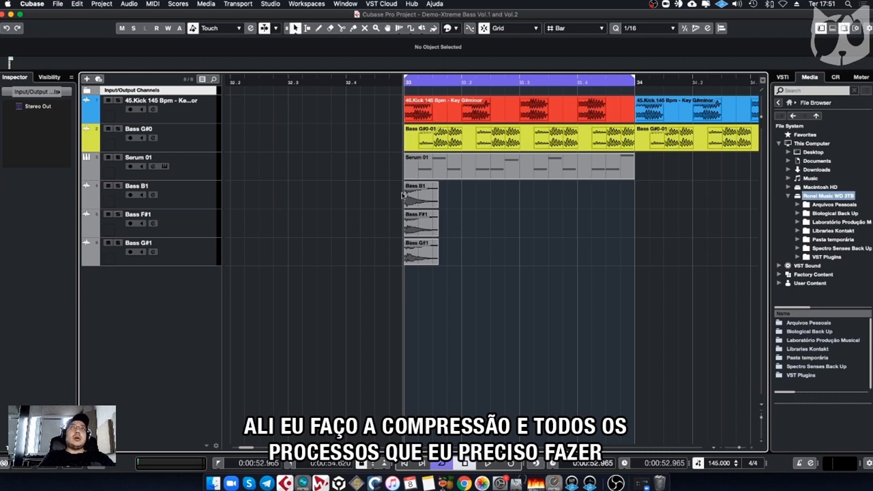
Step: Place the Bass G#1 track directly above Serum 01 and move its event to 33.1.3 with the grid type on Use Quantize
drag(194, 248, 265, 175)
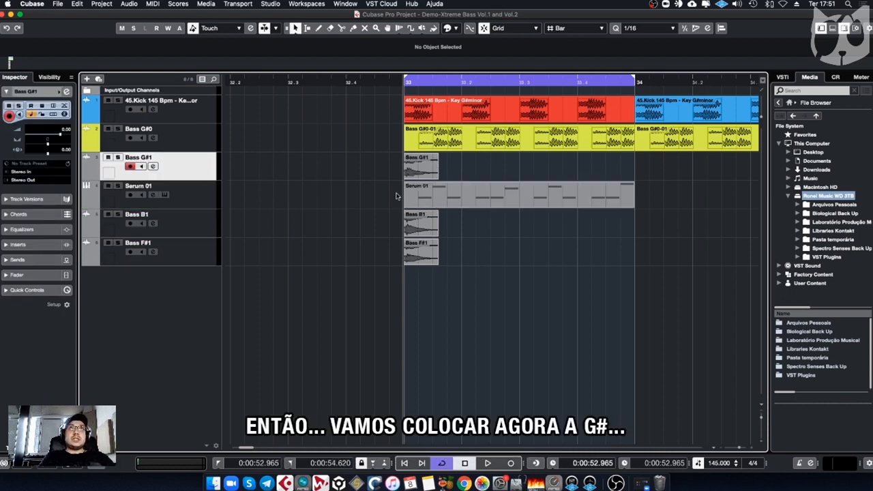
click(418, 171)
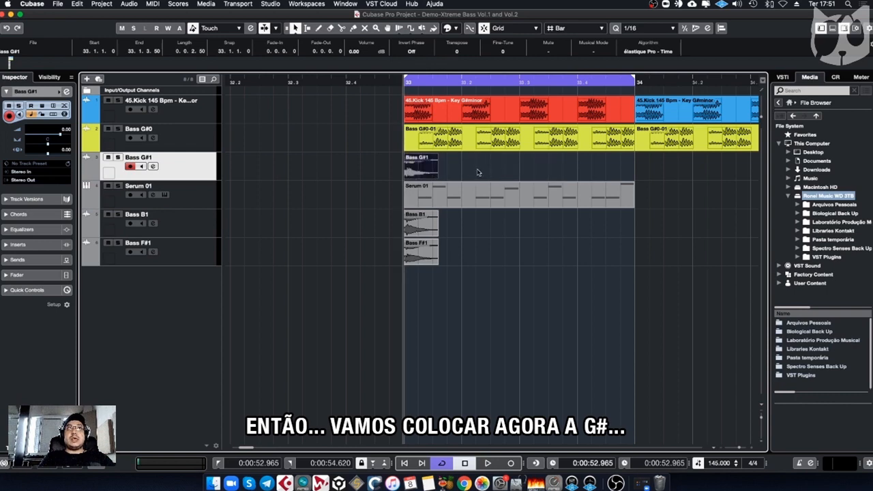
click(564, 30)
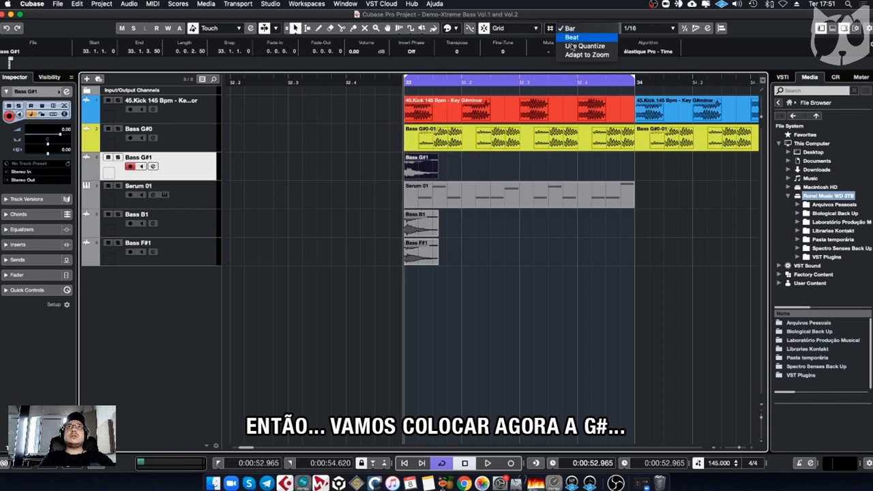
click(572, 45)
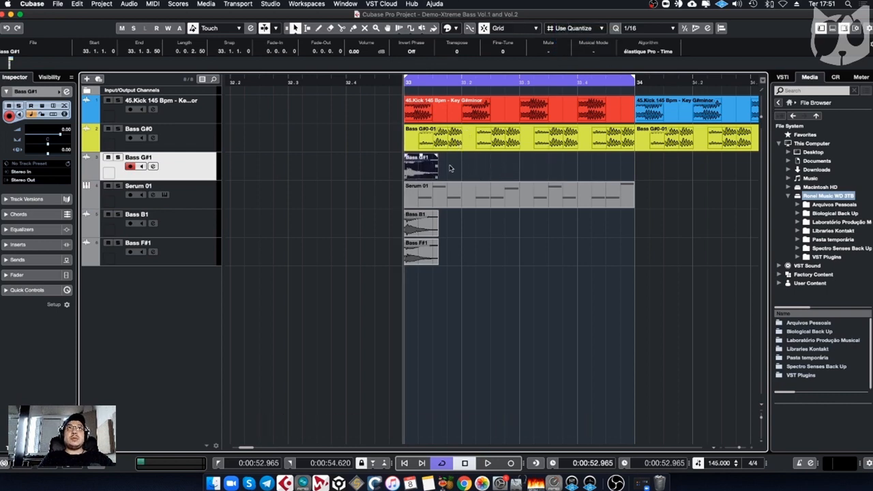
drag(421, 167, 450, 167)
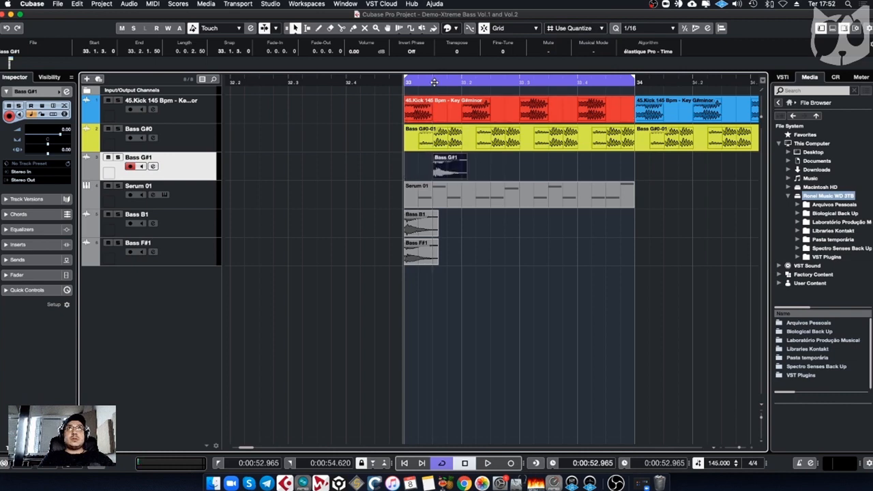
Step: Examine the start of the Bass G#1 waveform against the Bass G#0 note above it for delay and phase alignment
drag(434, 83, 396, 205)
key(shift+h)
key(shift+h)
key(shift+h)
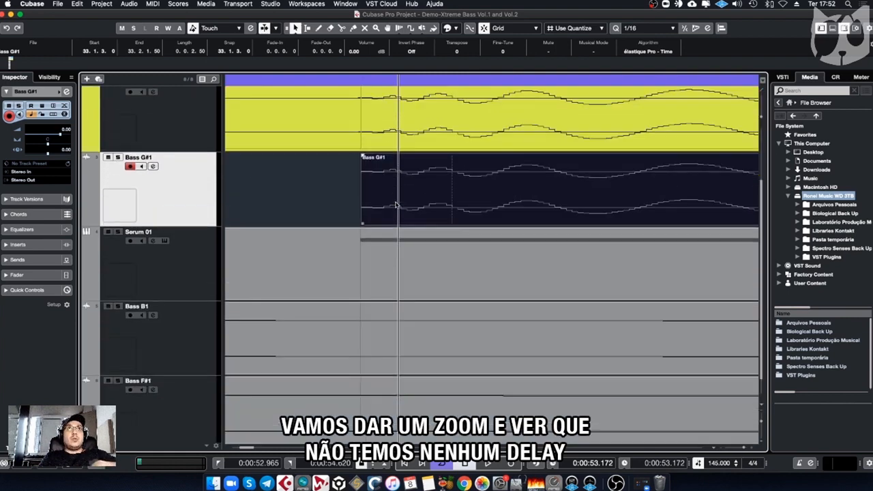
key(shift+h)
key(shift+h)
scroll(341, 243, up, 3)
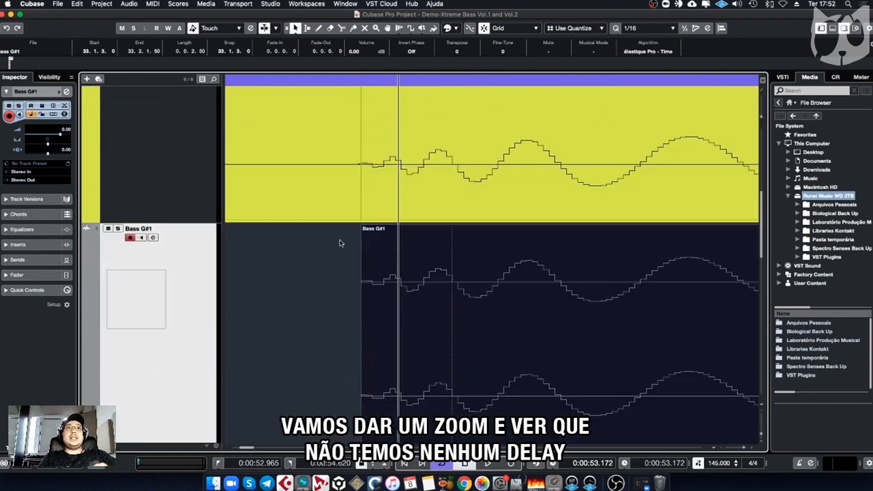
scroll(341, 244, down, 3)
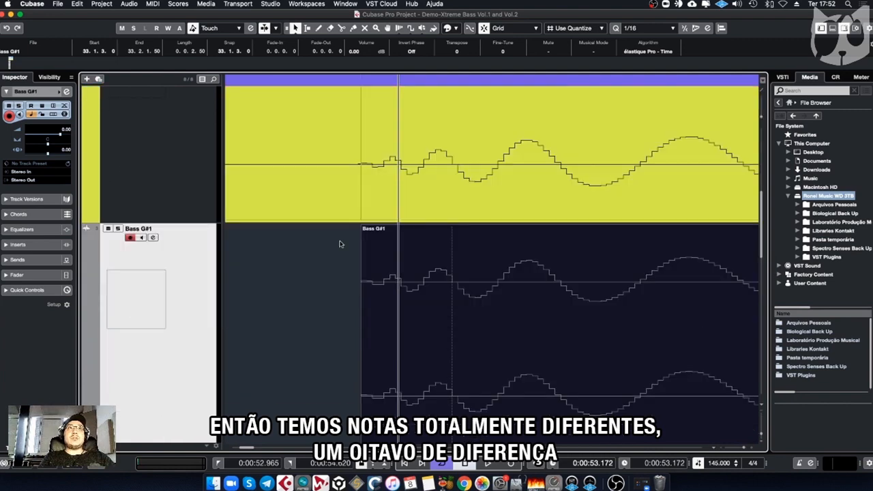
scroll(340, 245, up, 1)
scroll(341, 244, up, 4)
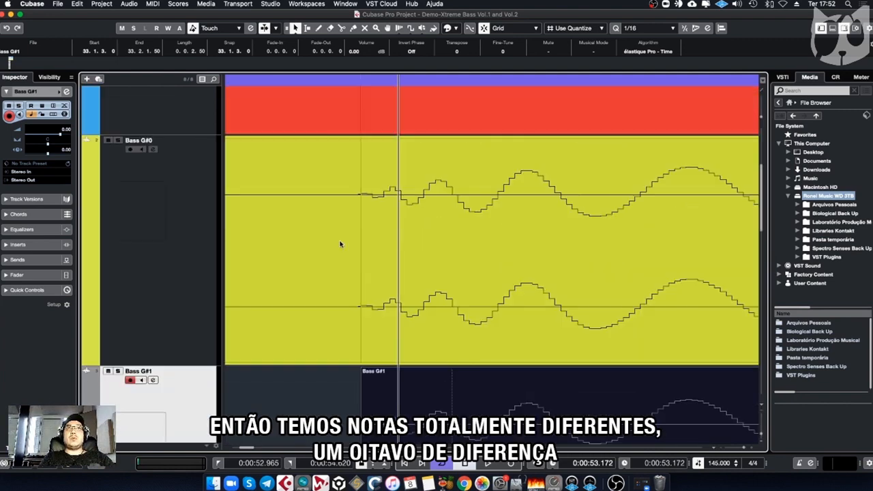
scroll(341, 244, down, 3)
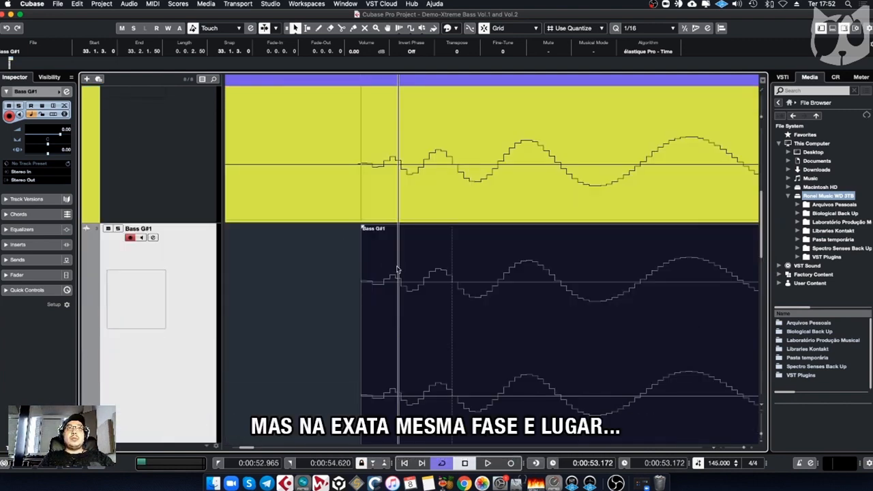
Step: Trim the end of the Bass G#1 event to 33.2.1 and set its fade-out length to 40 ticks
key(g)
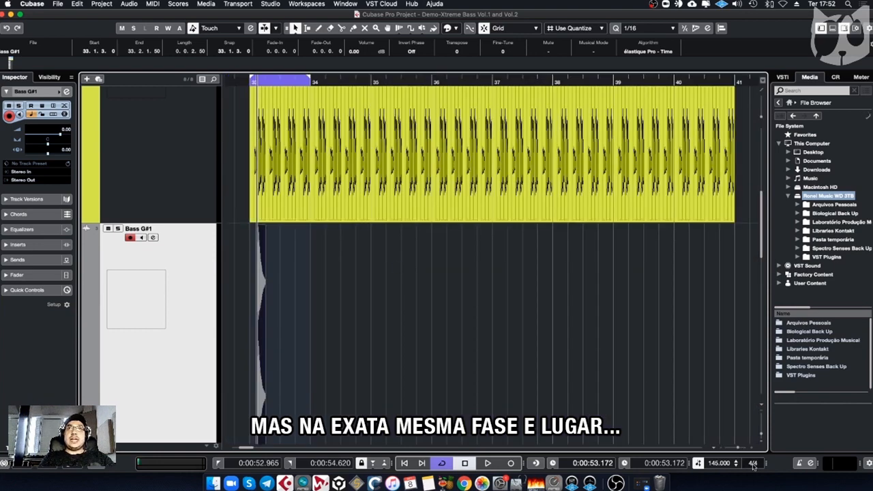
drag(739, 449, 742, 450)
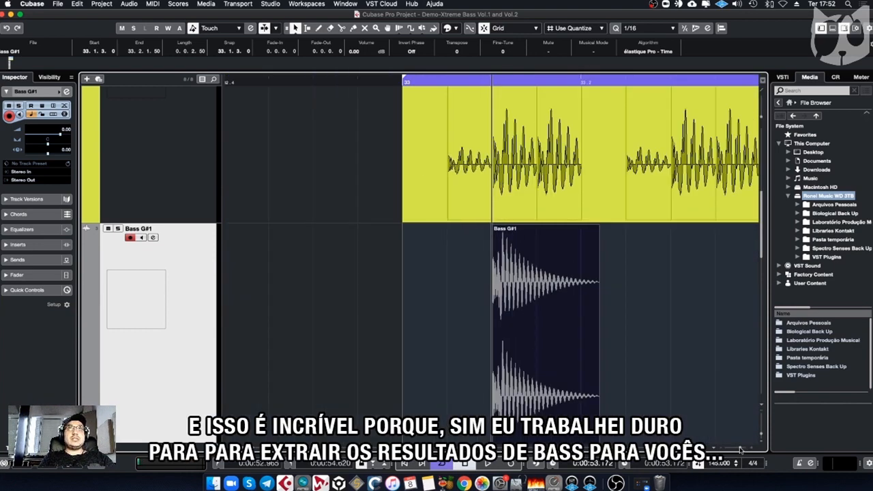
scroll(659, 343, down, 2)
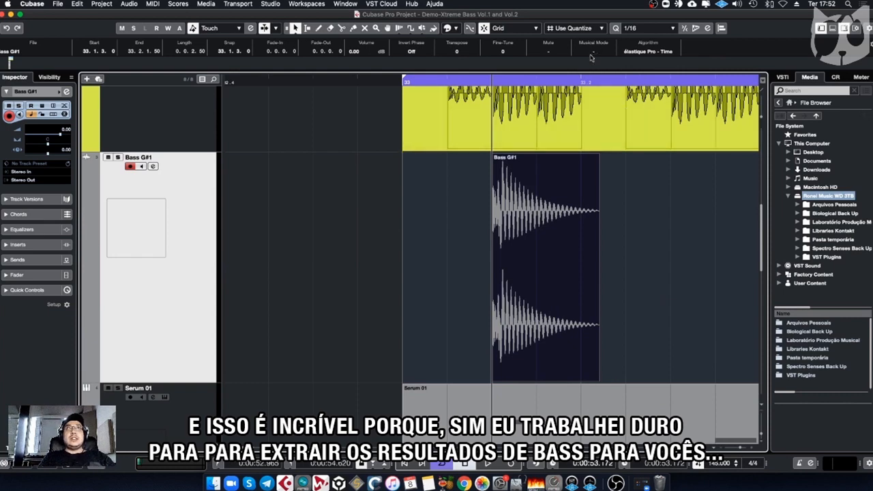
click(592, 30)
click(586, 28)
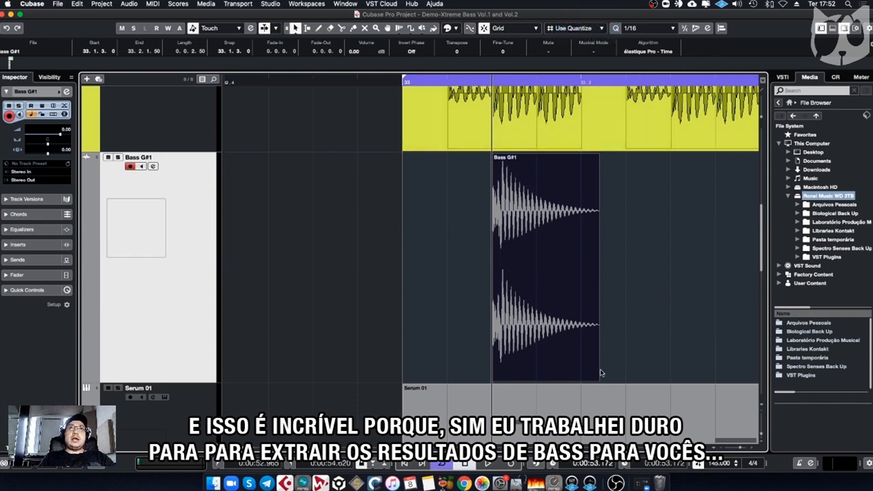
drag(586, 380, 579, 381)
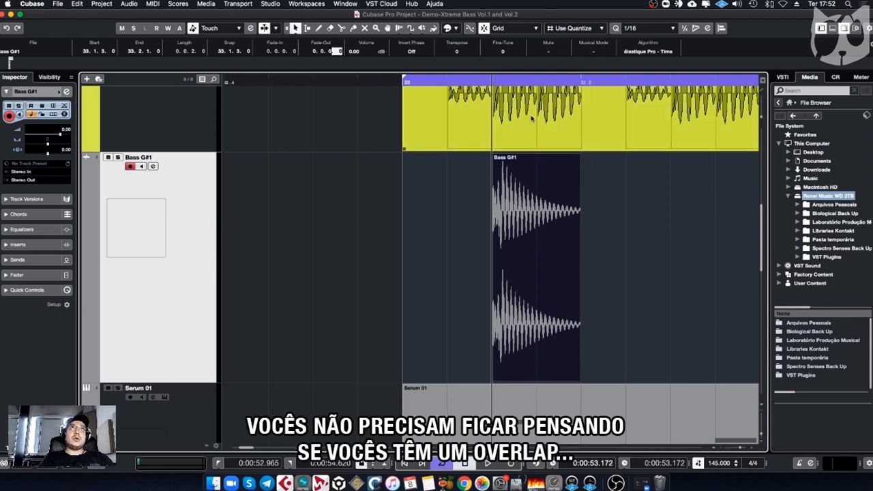
text(40)
key(Return)
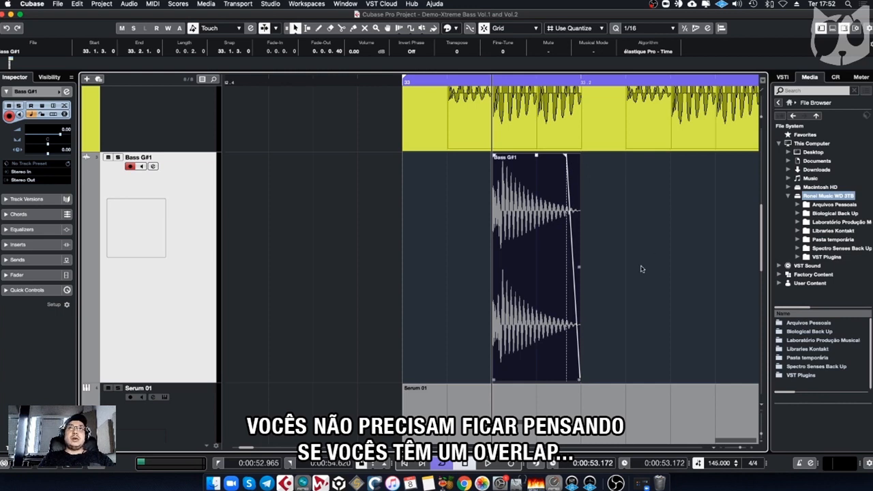
Step: Give the Bass G#1 fade-out a convex curve and shorten the event's end to 33.1.4
key(x)
click(648, 312)
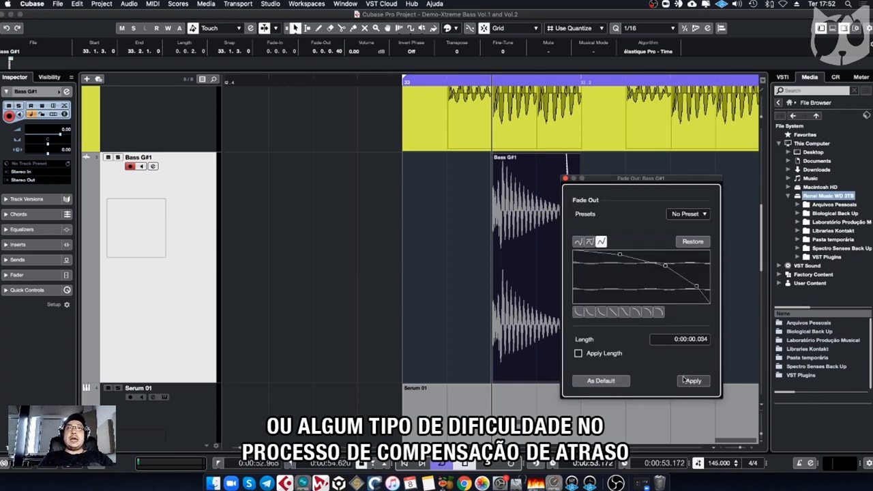
click(566, 179)
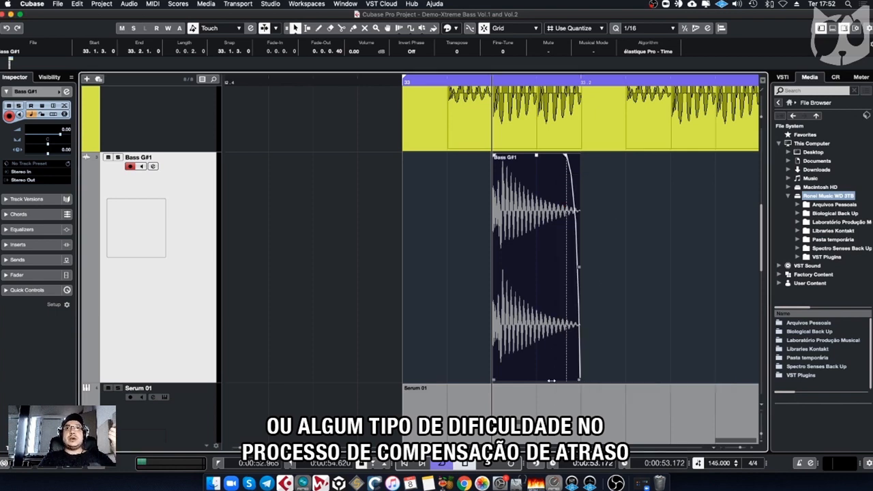
drag(551, 381, 544, 381)
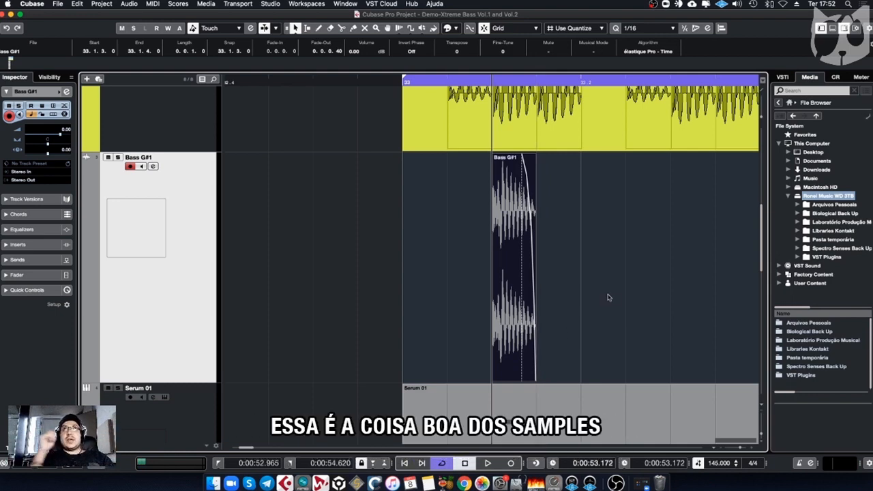
Step: Open the Bass G#0-01 part at bar 33 and mute its bass note at 33.1.3
scroll(611, 294, up, 3)
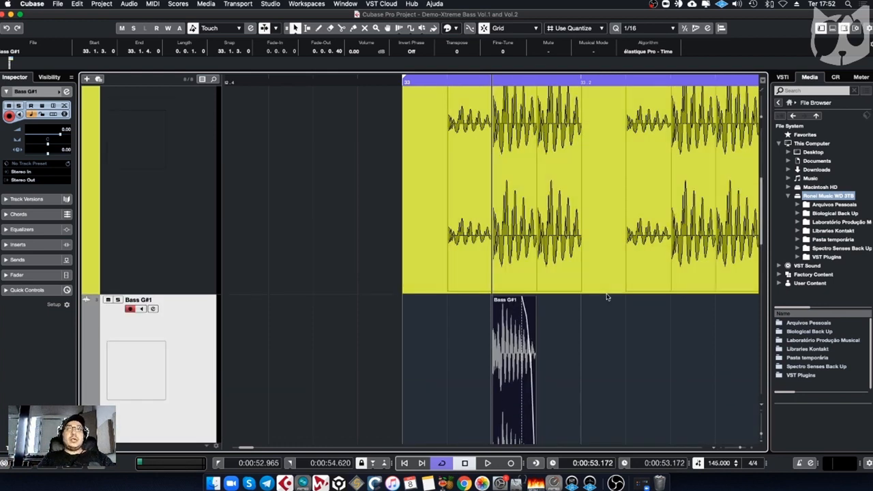
double_click(606, 292)
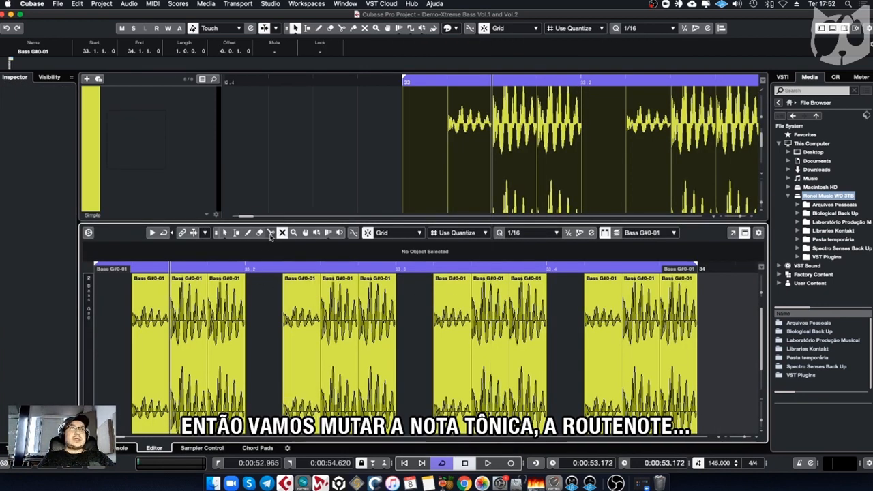
click(190, 321)
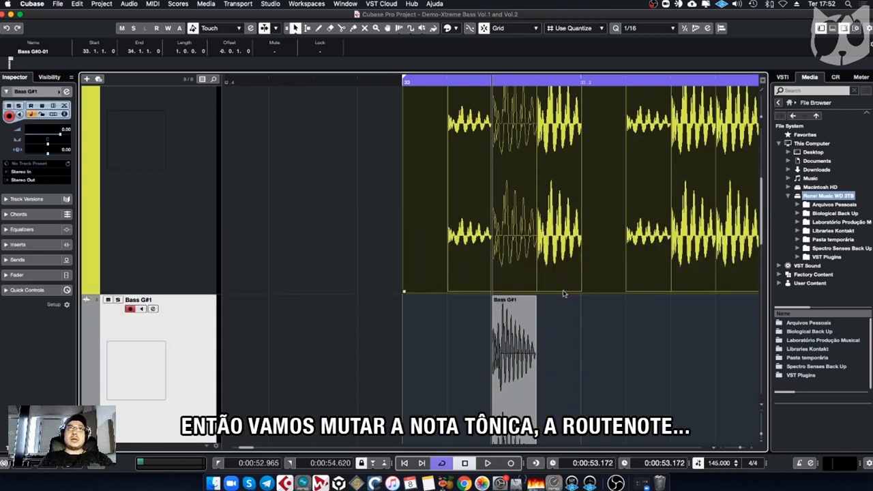
Step: Open the Serum 01 MIDI part in a separate Key Editor window and check the positions of its G#1, F#1 and B1 notes
click(560, 325)
scroll(558, 325, down, 2)
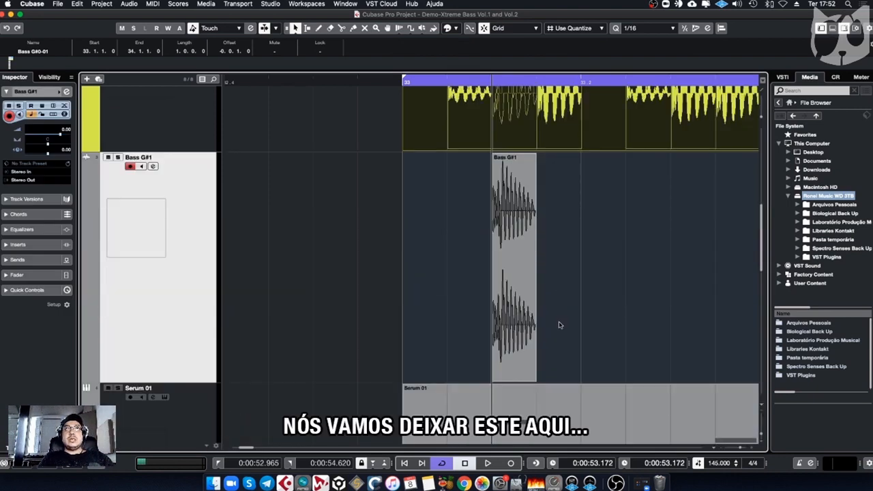
scroll(559, 326, down, 2)
scroll(559, 326, up, 2)
scroll(560, 325, down, 2)
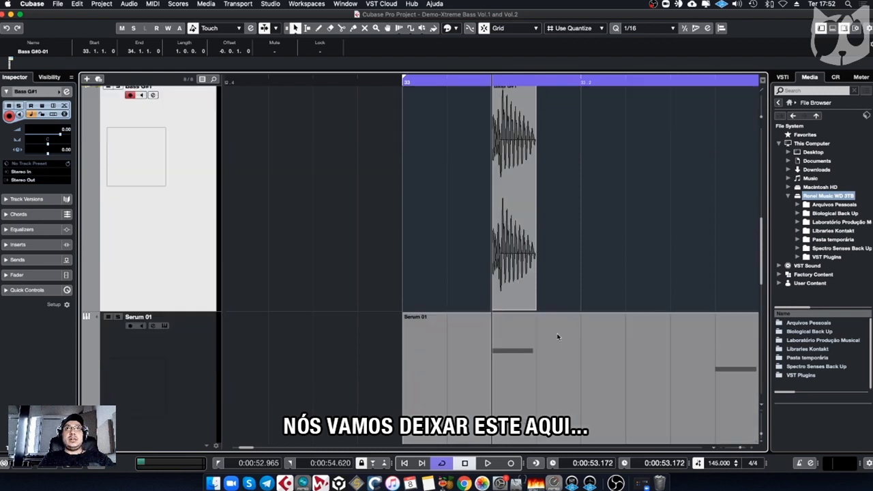
click(558, 336)
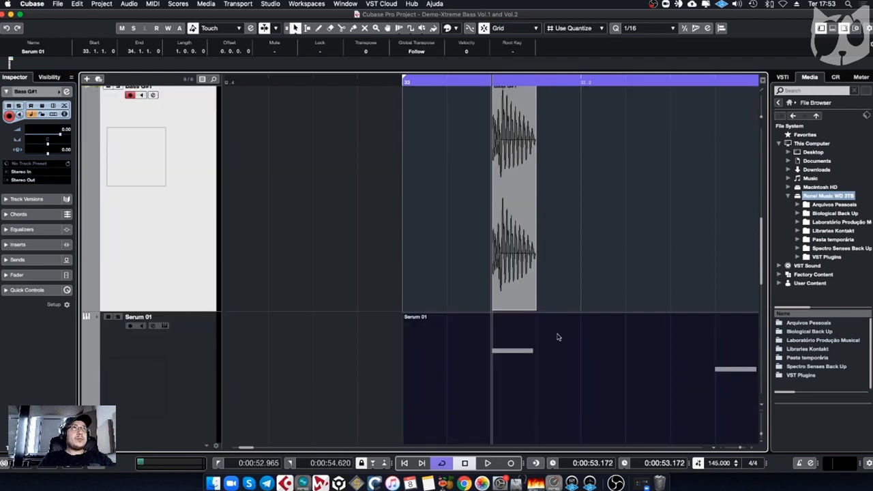
double_click(576, 336)
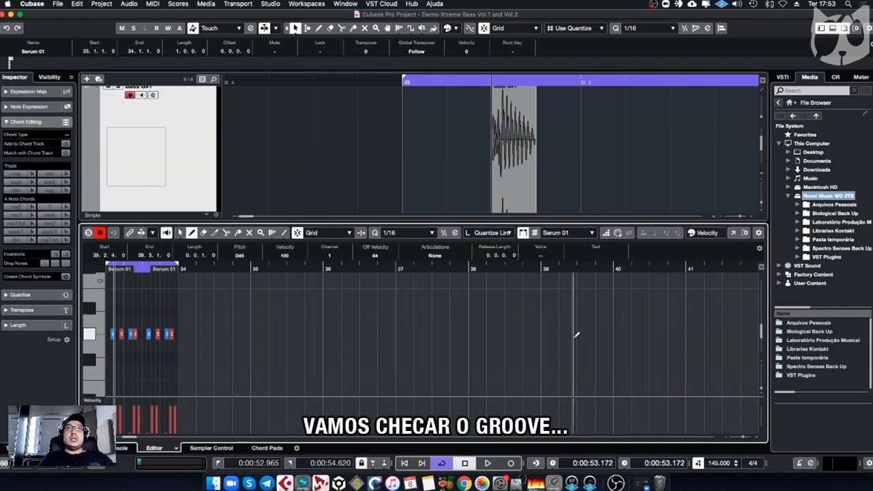
click(732, 234)
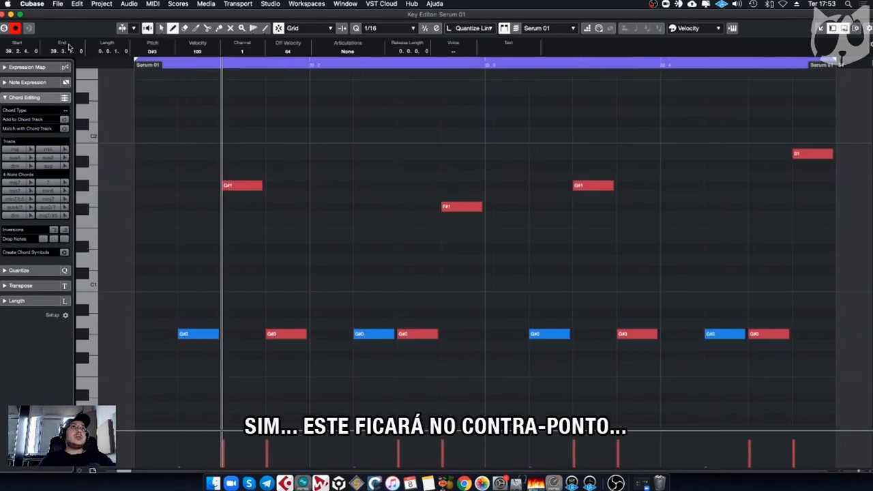
Step: Close the Serum 01 Key Editor window, trim the Bass B1 event's end to 33.1.2 and move the Bass F#1 event to 33.2.4
click(2, 15)
key(alt+super+e)
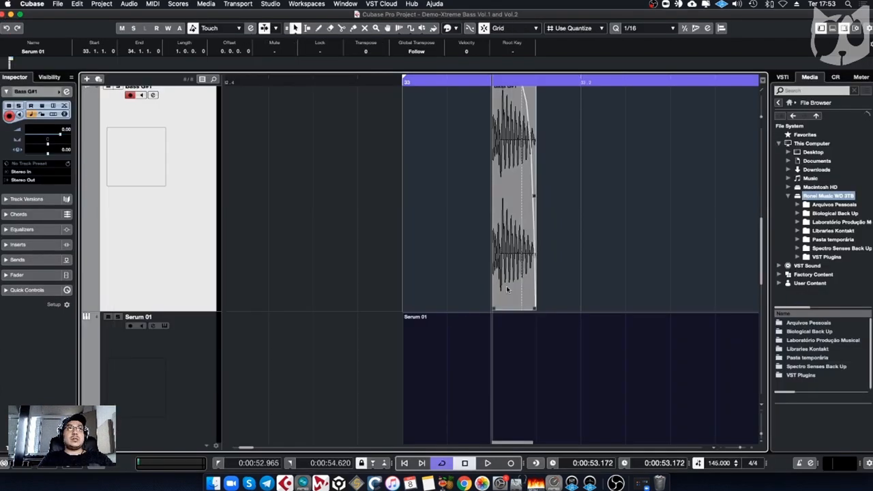
scroll(511, 276, down, 5)
scroll(502, 277, down, 4)
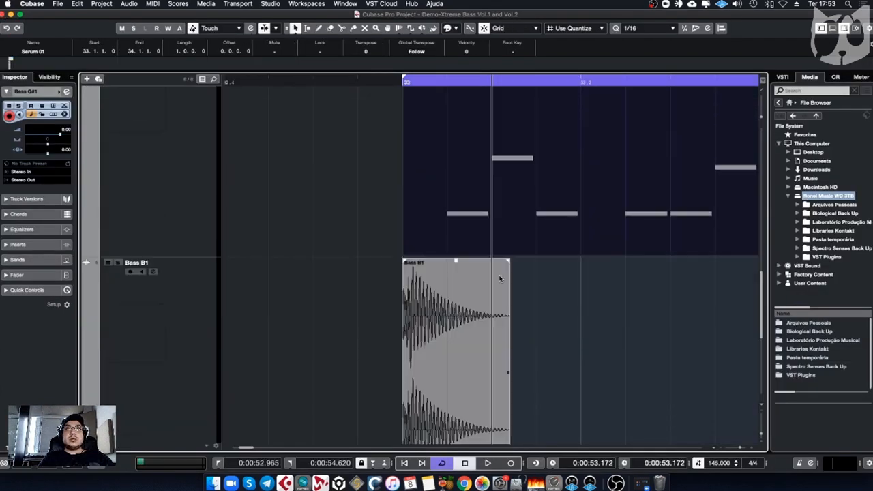
scroll(524, 339, down, 2)
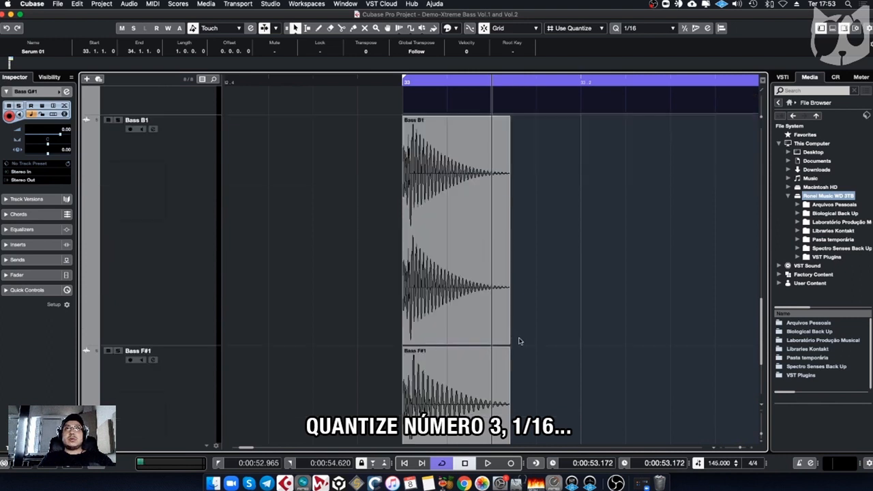
drag(483, 344, 760, 333)
scroll(438, 280, down, 2)
Step: Place the Bass F#1 track directly above Serum 01 and trim its event's end to 33.3.1
drag(198, 305, 196, 170)
scroll(185, 150, up, 6)
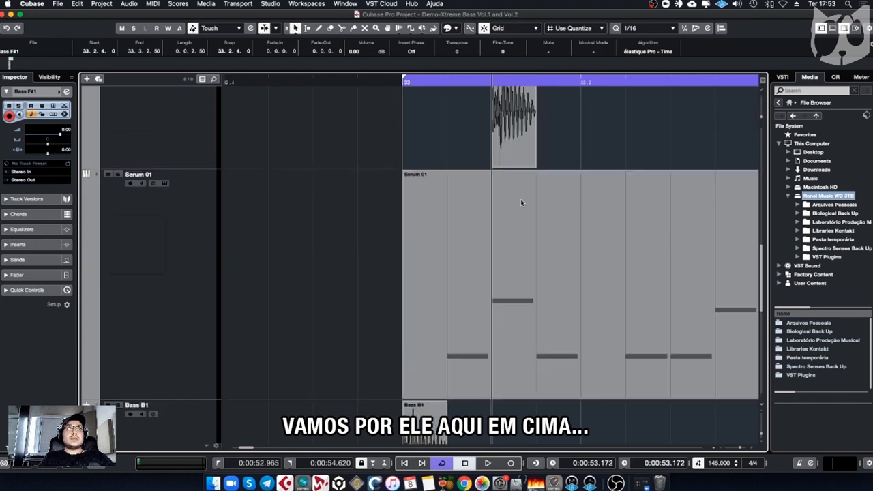
drag(659, 256, 577, 260)
drag(424, 400, 396, 400)
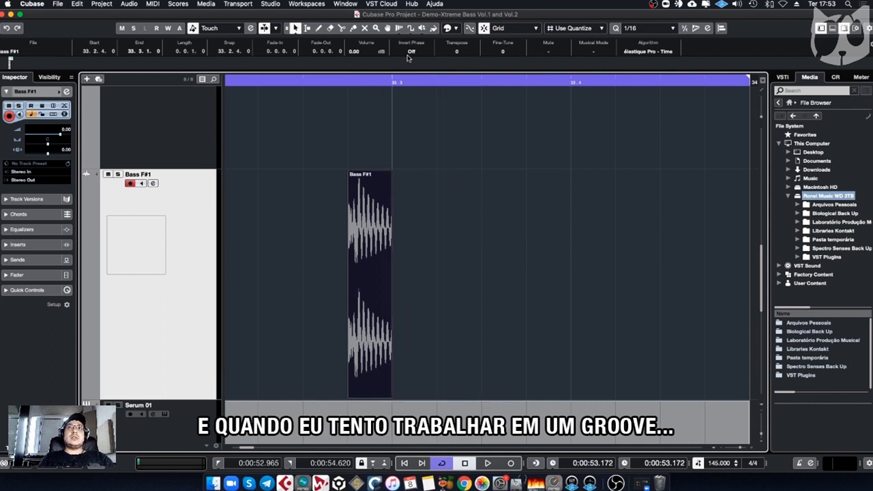
Step: Set the Bass F#1 event's fade-out length to 40 ticks and apply a convex fade-out curve
click(339, 53)
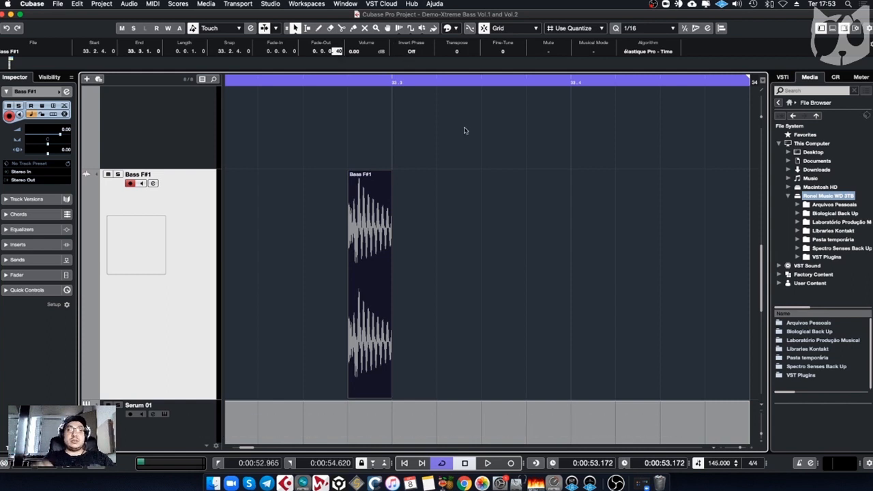
text(40)
key(Return)
double_click(385, 184)
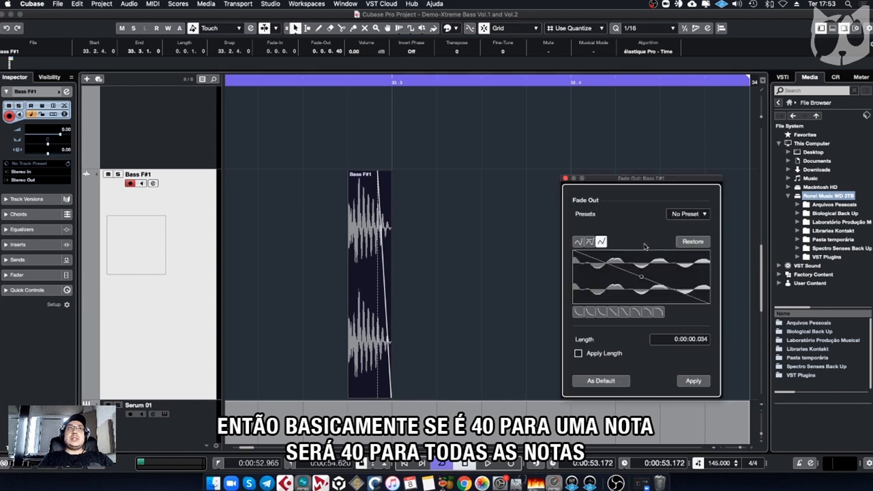
click(647, 312)
click(693, 381)
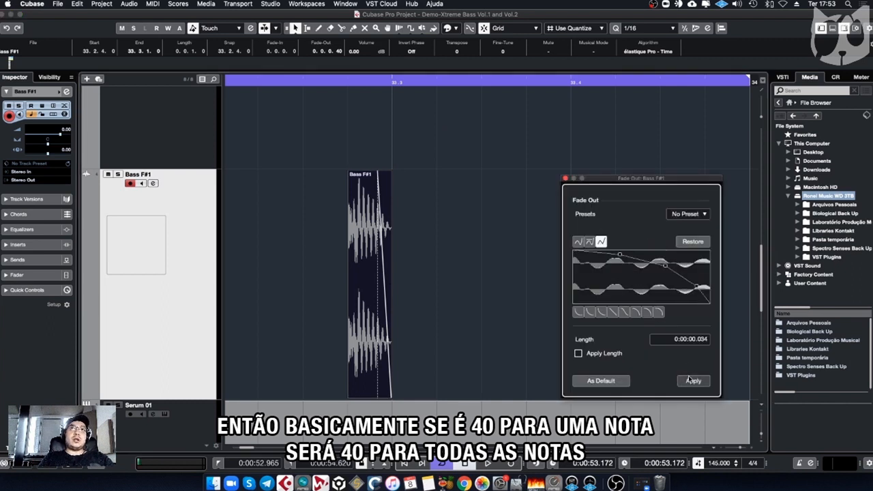
click(566, 179)
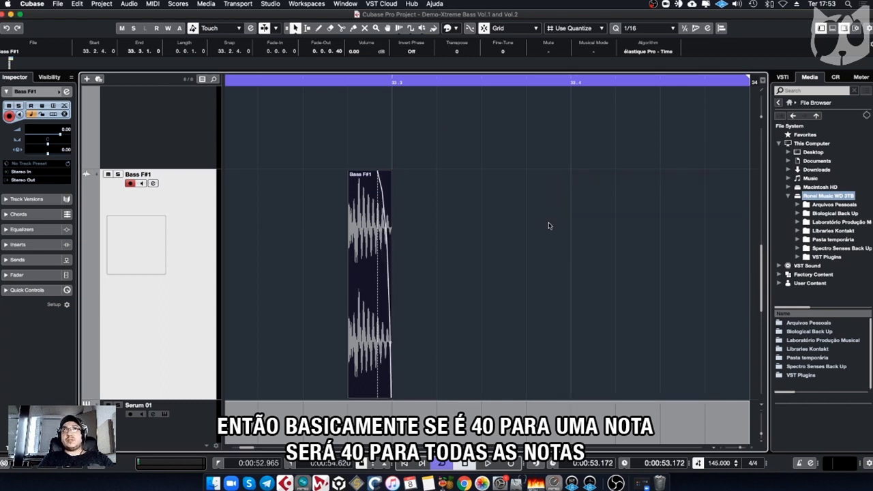
click(519, 251)
Step: Examine the start of the Bass F#1 waveform against the grid, and the arrangement of all tracks around bar 33
scroll(474, 252, up, 3)
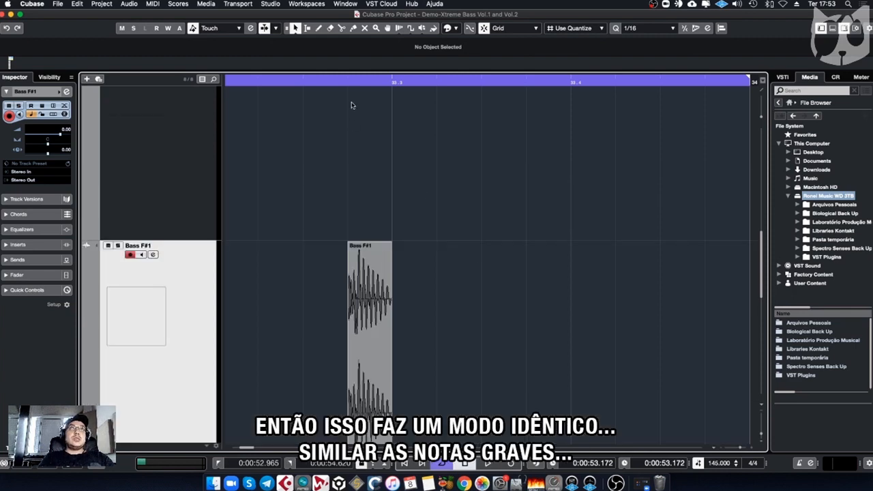
drag(344, 81, 362, 118)
scroll(371, 134, down, 3)
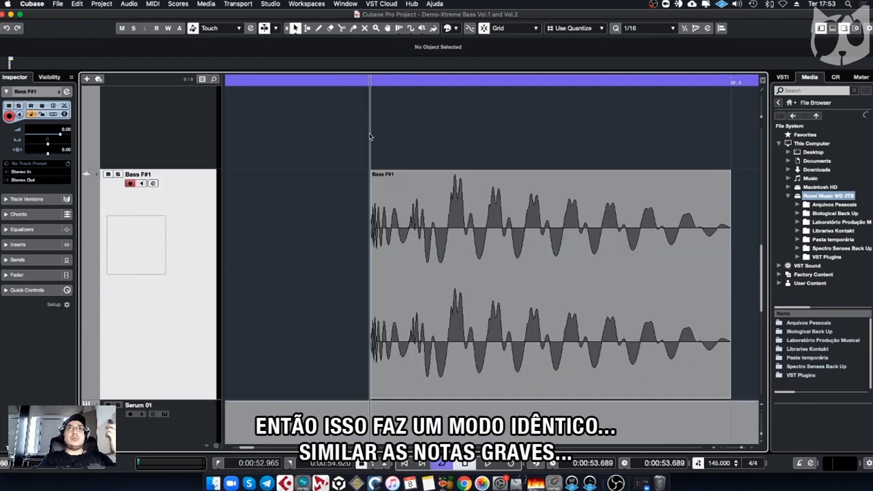
key(g)
key(shift+g)
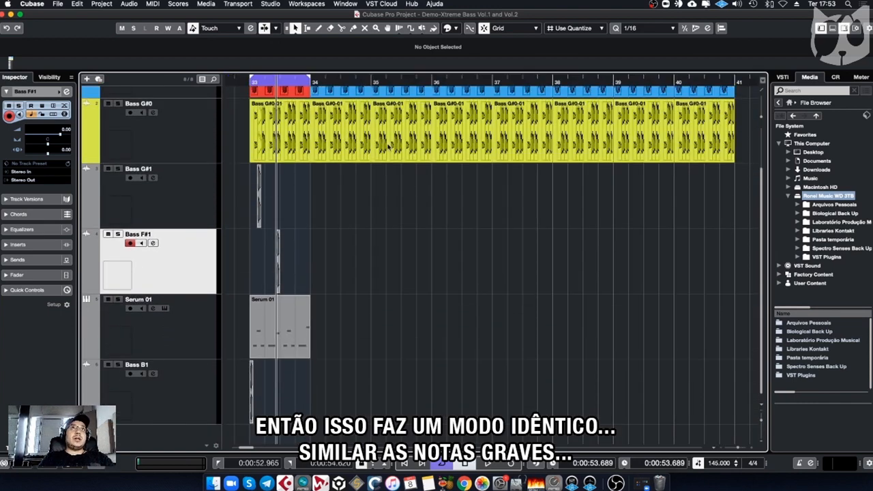
key(shift+g)
key(shift+g)
key(shift+g)
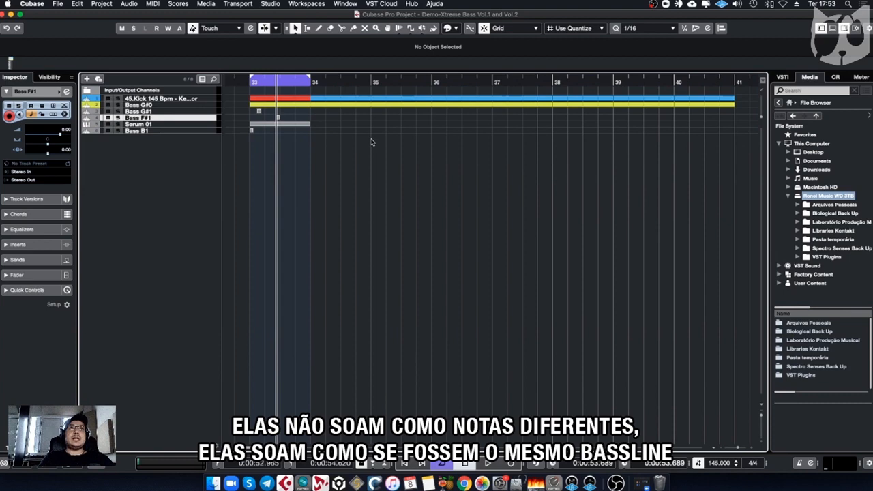
key(shift+h)
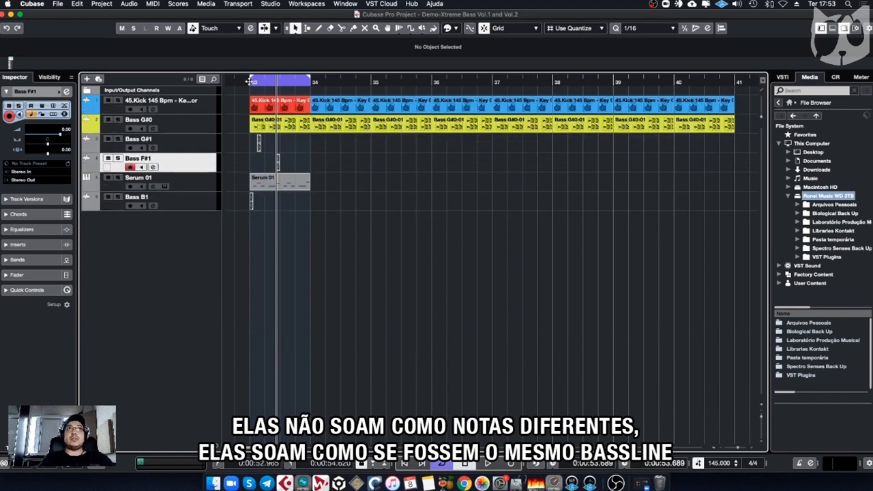
Step: Return the playhead to bar 33, mute the Serum 01 and Bass B1 tracks, and play the groove
drag(250, 82, 250, 110)
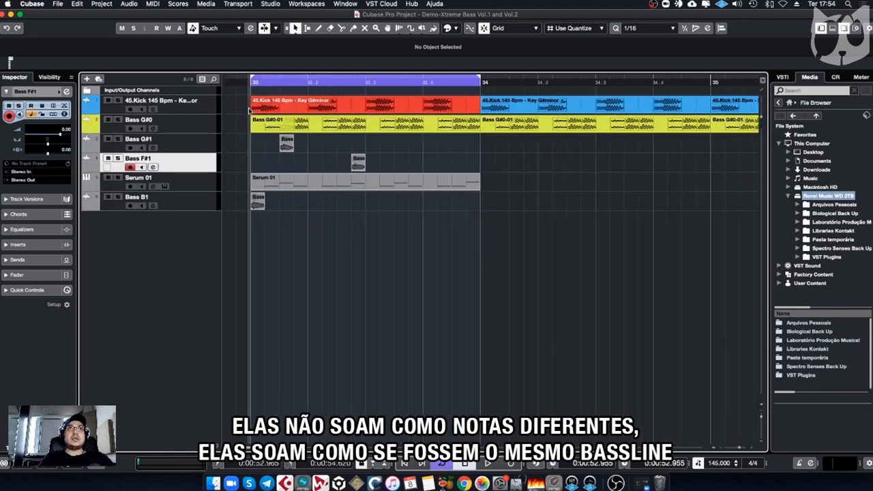
click(107, 177)
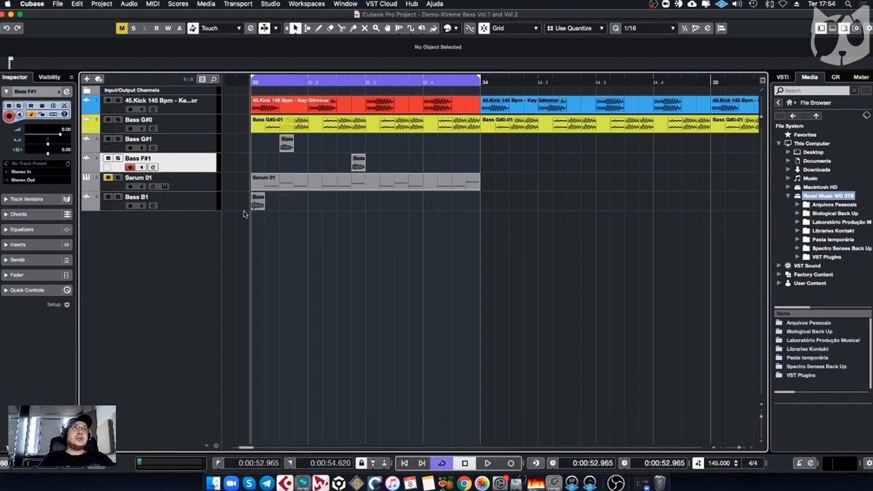
click(108, 197)
key(space)
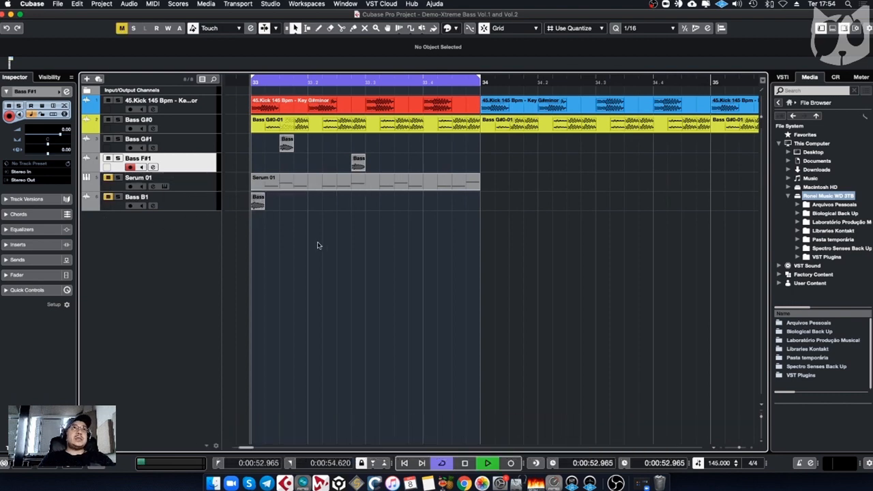
Step: Open the Bass G#0-01 part at bar 33 and mute its bass notes at 33.2.4 and 33.3.3
double_click(356, 130)
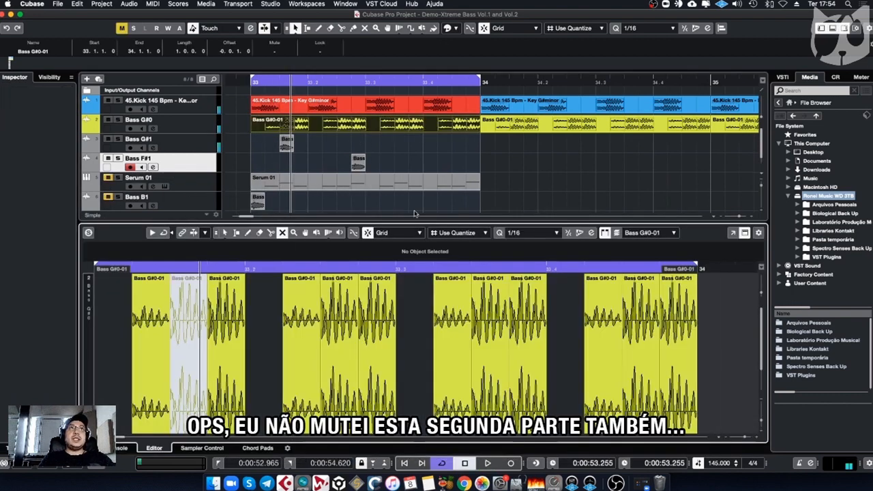
click(391, 315)
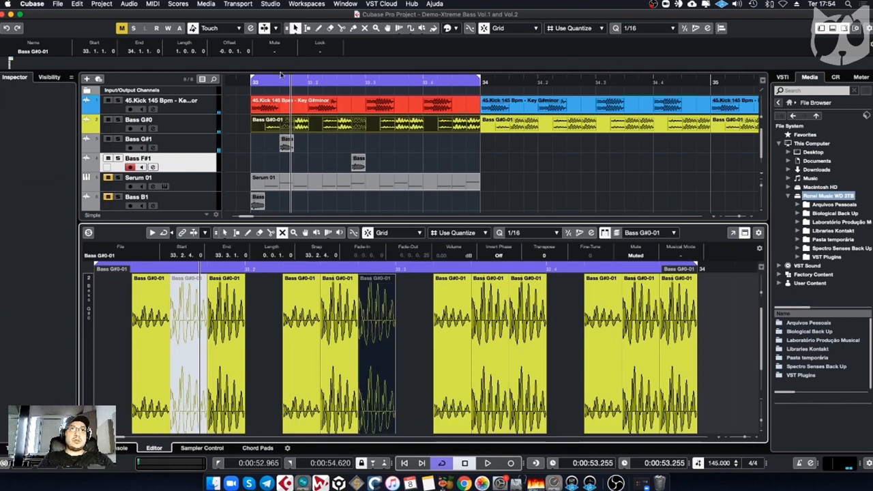
click(250, 87)
key(space)
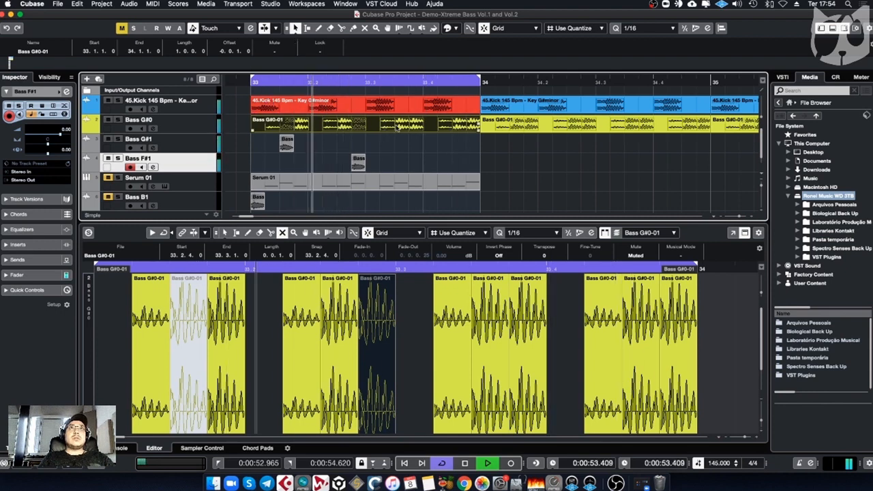
click(480, 311)
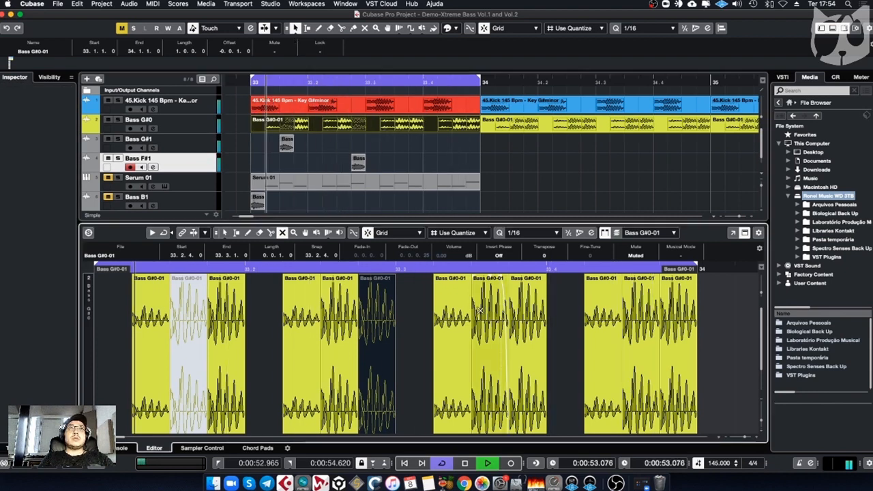
click(479, 310)
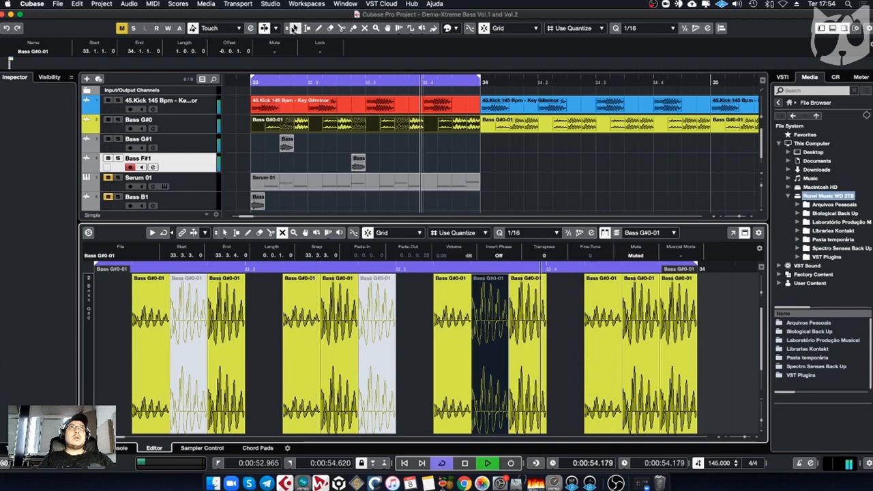
Step: Copy the Bass G#1 event from 33.1.3 to 33.3.3 on the same track and stop playback
click(287, 144)
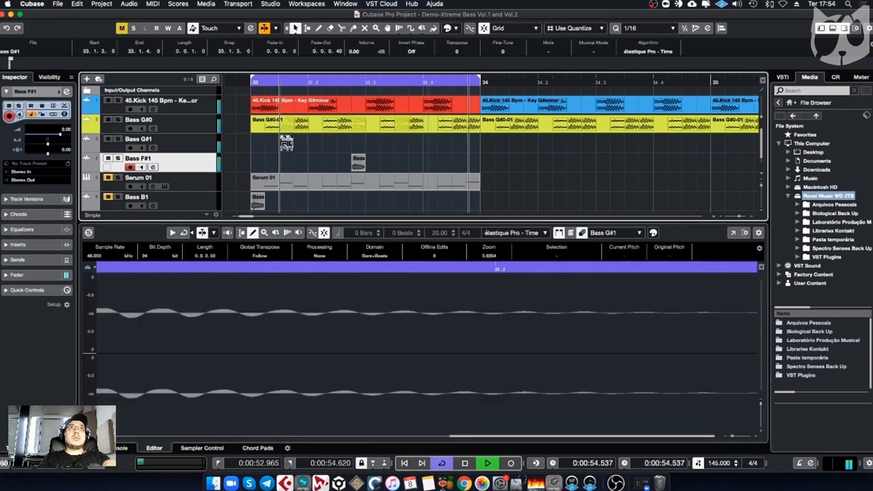
drag(286, 143, 404, 145)
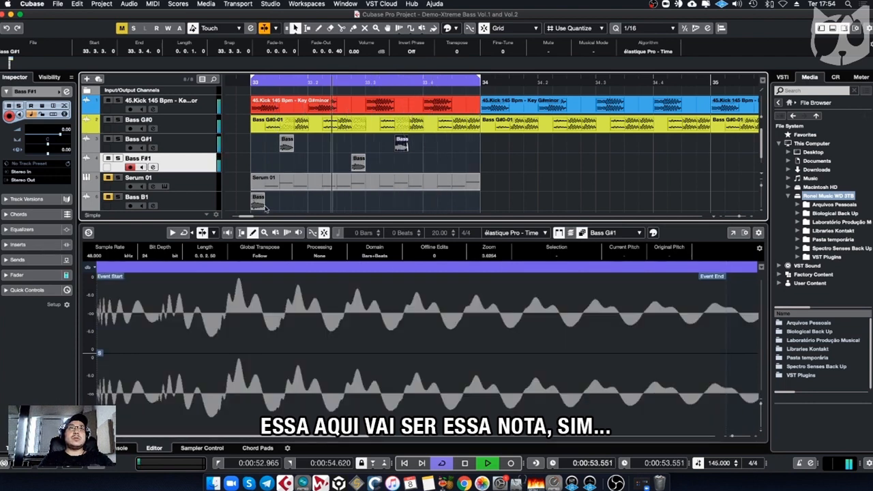
scroll(263, 201, down, 1)
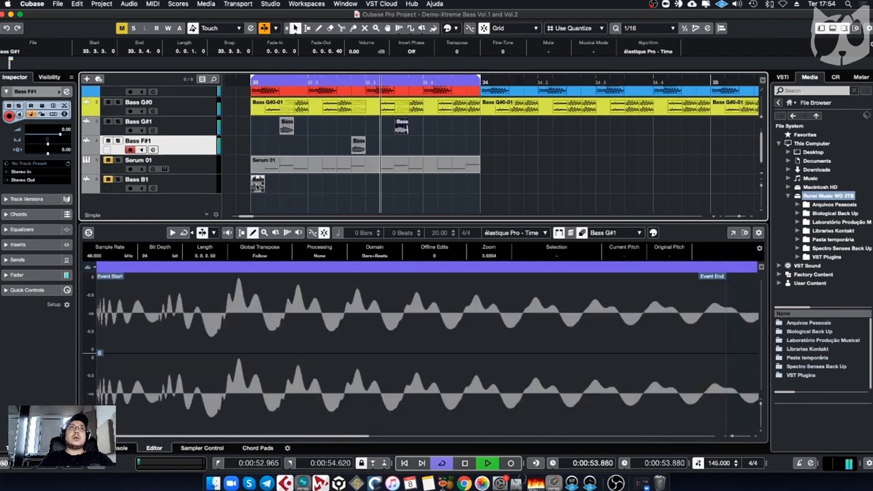
key(space)
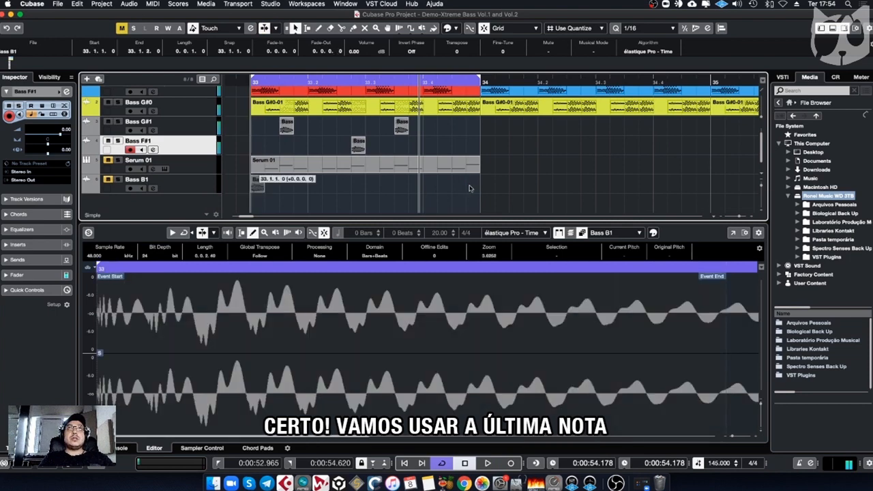
Step: Move the Bass B1 event to 33.4.4 and place its track directly above Serum 01
drag(257, 183, 470, 185)
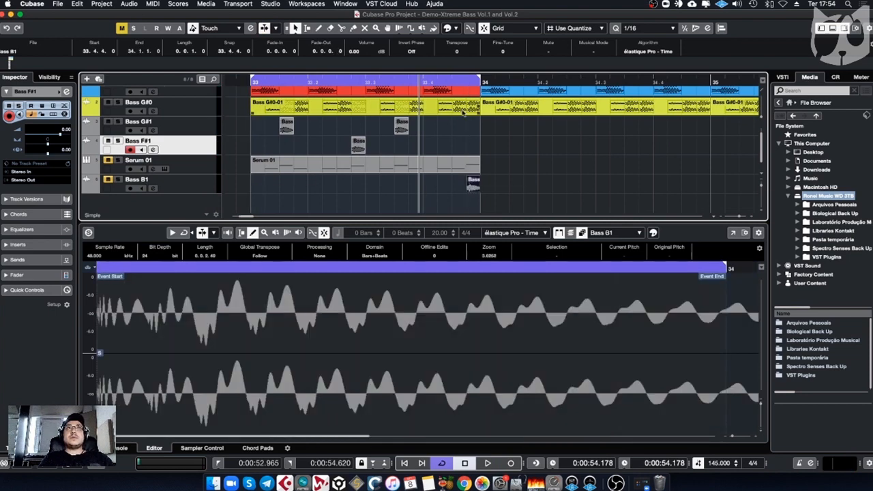
click(194, 191)
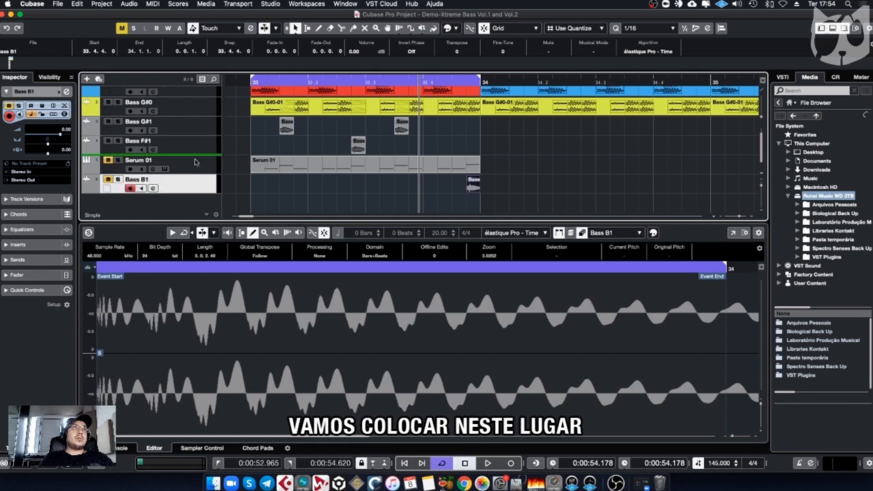
drag(305, 156, 308, 154)
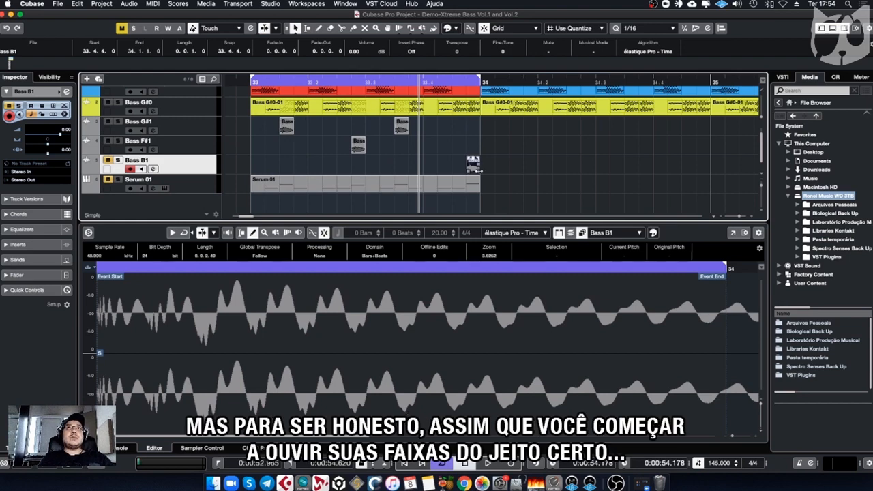
Step: Check the position of the final B1 note of the Serum 01 part in a separate Key Editor window
click(469, 183)
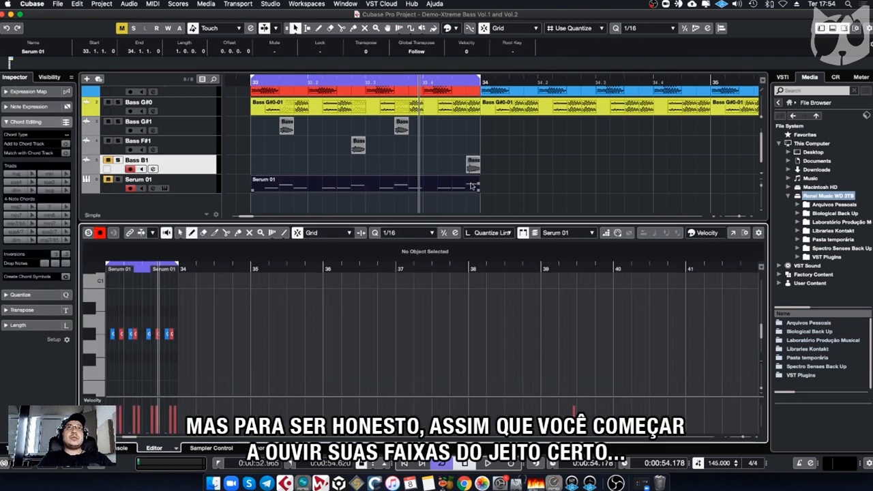
click(733, 233)
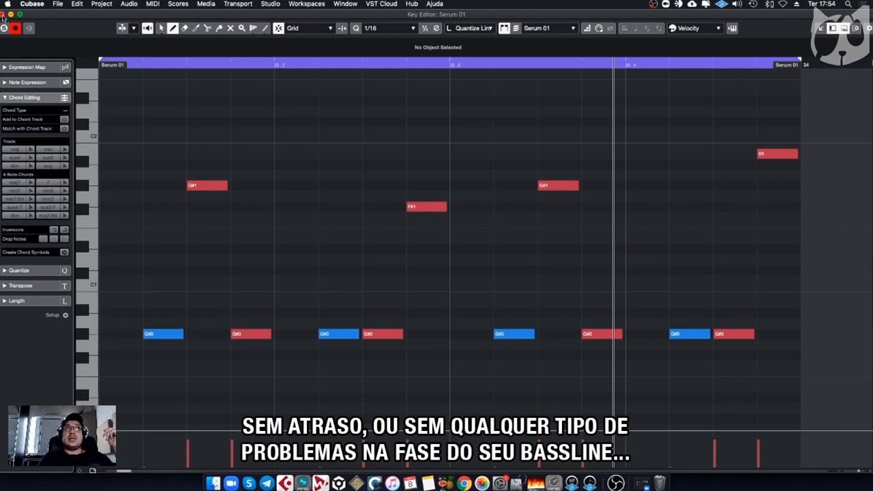
key(super+w)
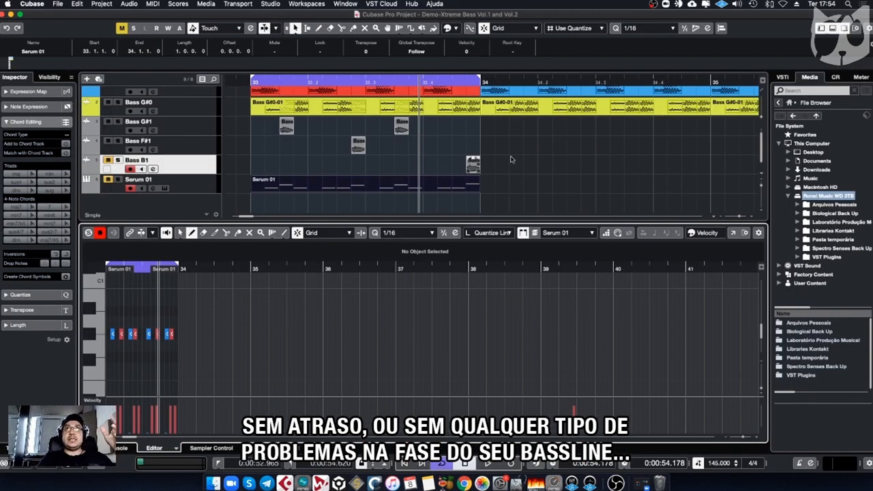
Step: Set the fade-out of the Bass B1 event at 33.4.4 to 40 ticks
click(472, 84)
key(h)
key(h)
key(h)
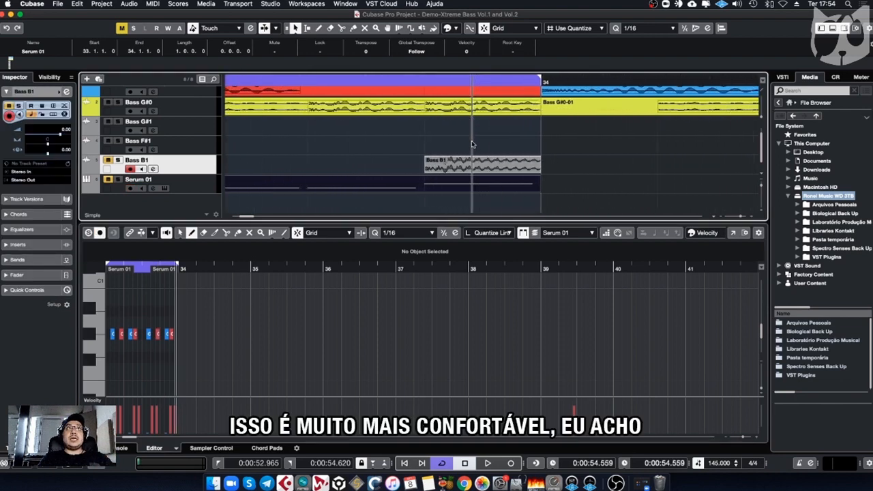
key(Down)
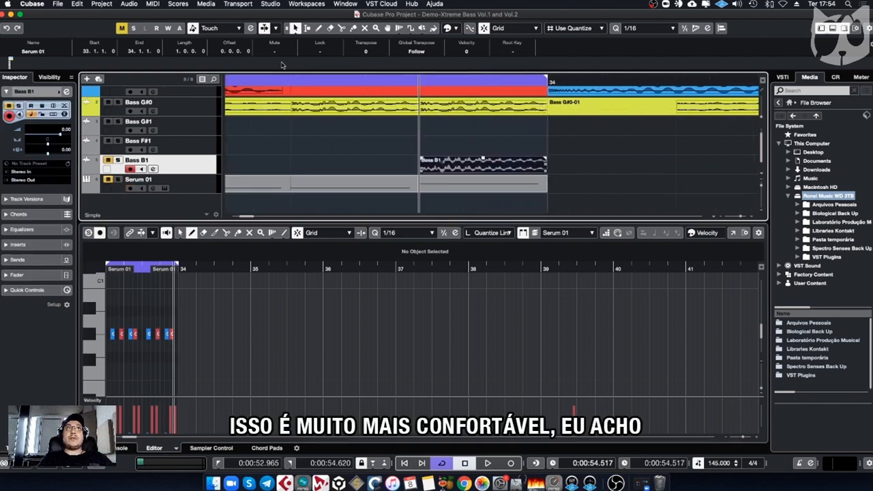
key(Up)
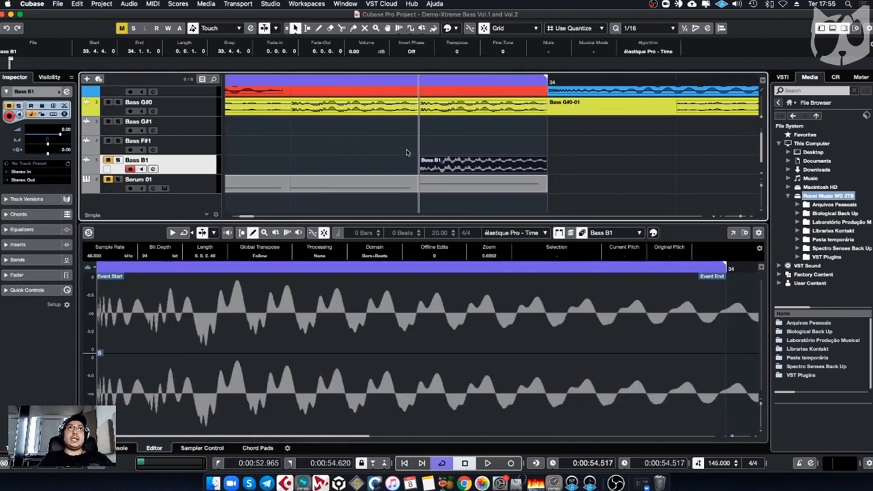
click(340, 51)
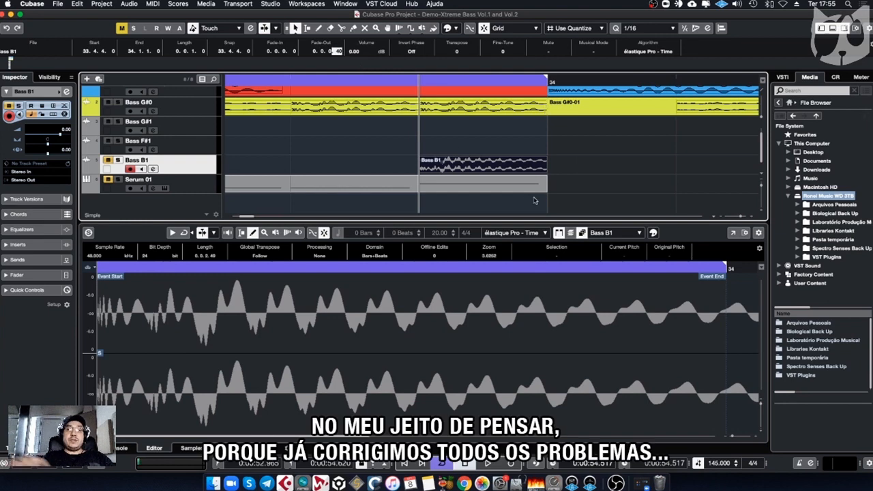
text(40)
key(Return)
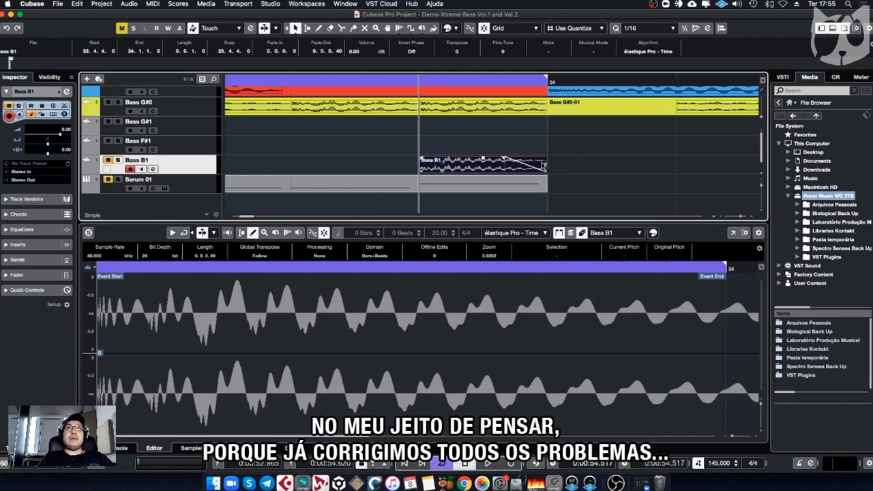
Step: Apply a rounded, outward-bulging curve to the Bass B1 event's fade-out and close the fade editor
double_click(545, 167)
click(645, 313)
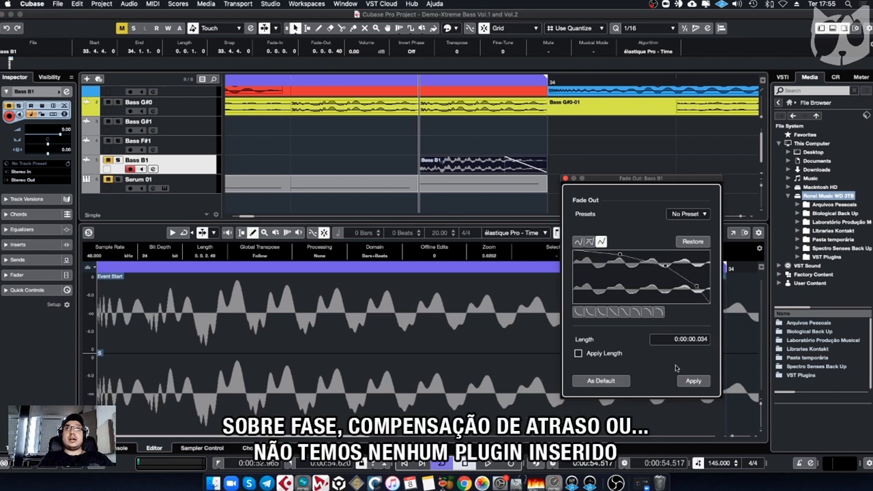
click(693, 381)
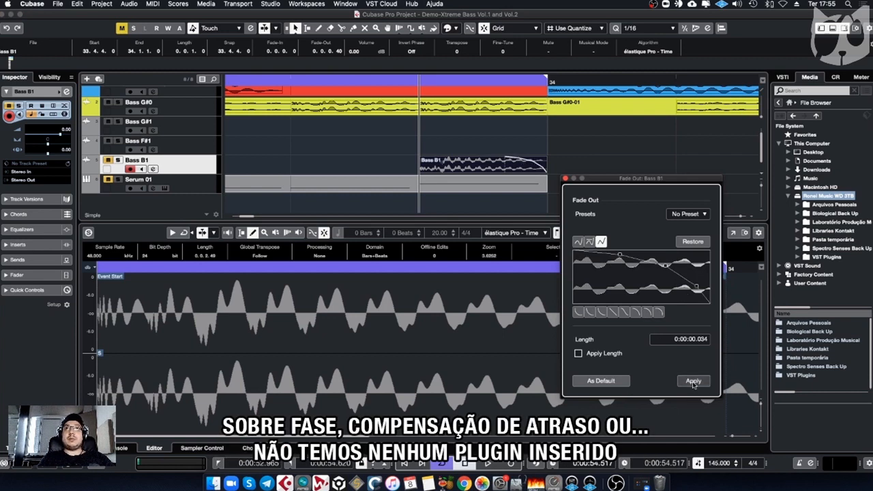
click(565, 179)
click(573, 166)
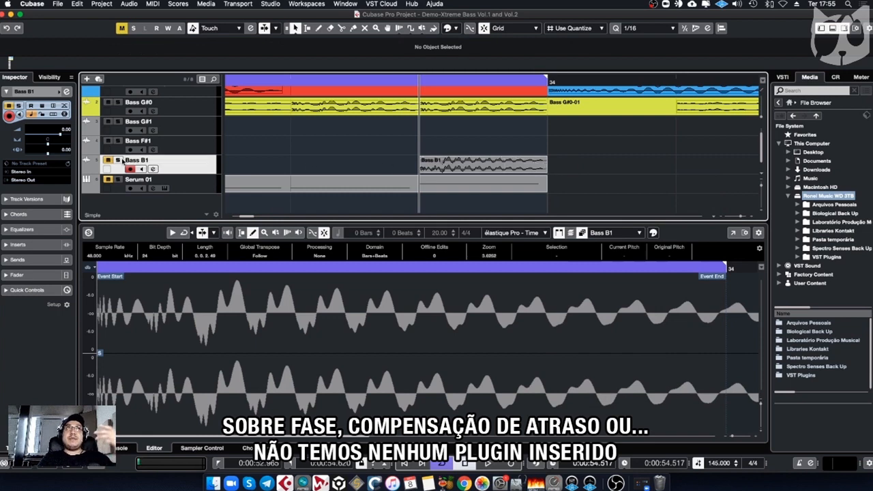
Step: Unmute the Bass B1 track, close the lower editor and return the project cursor to the start of bar 33
click(108, 161)
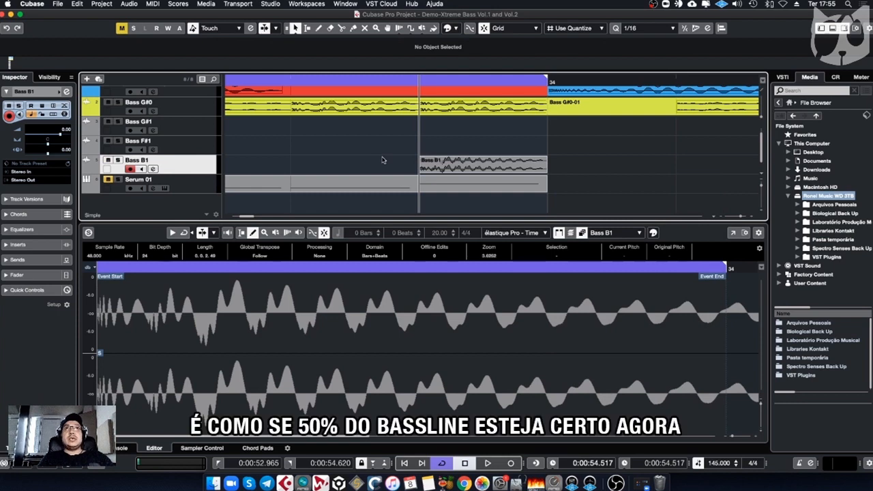
key(g)
key(g)
key(g)
key(g)
key(g)
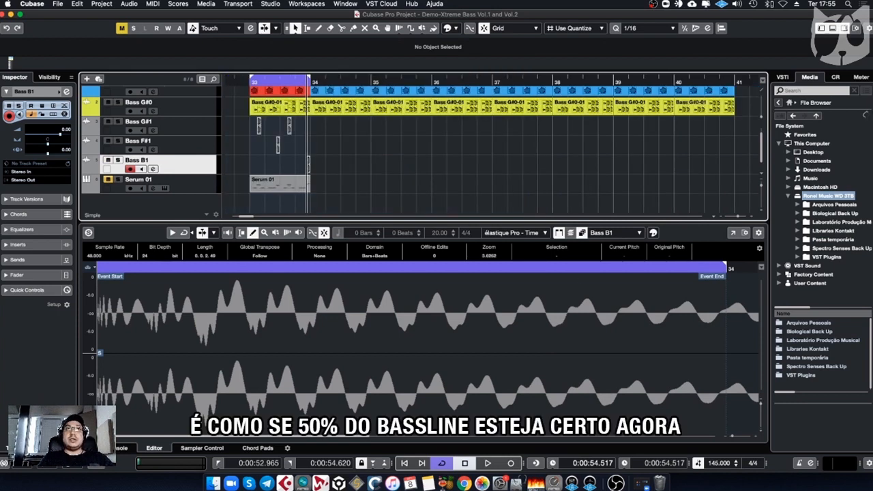
key(Return)
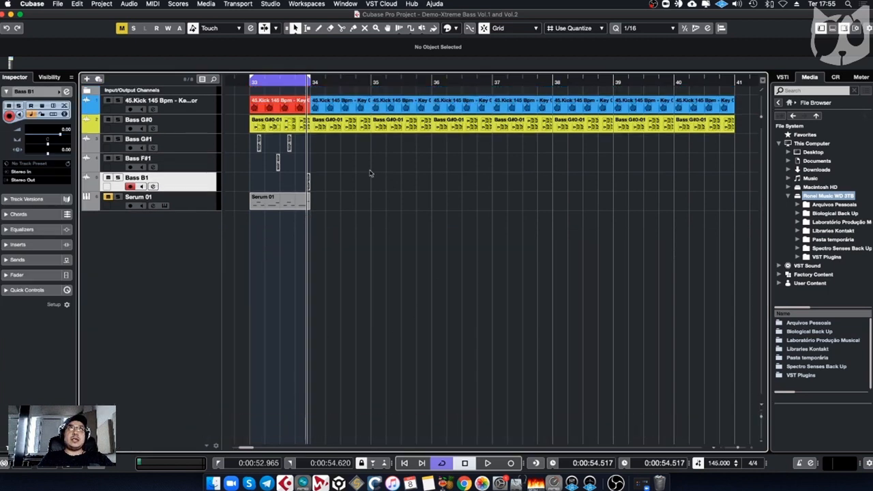
click(247, 83)
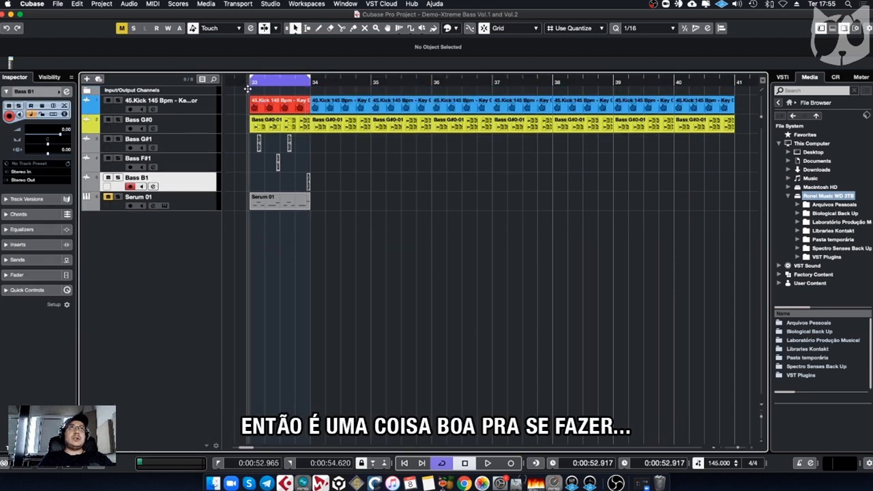
Step: Convert the Bass G#1, Bass F#1 and Bass B1 events in bar 33 into audio parts, one per track
key(h)
key(h)
key(h)
key(h)
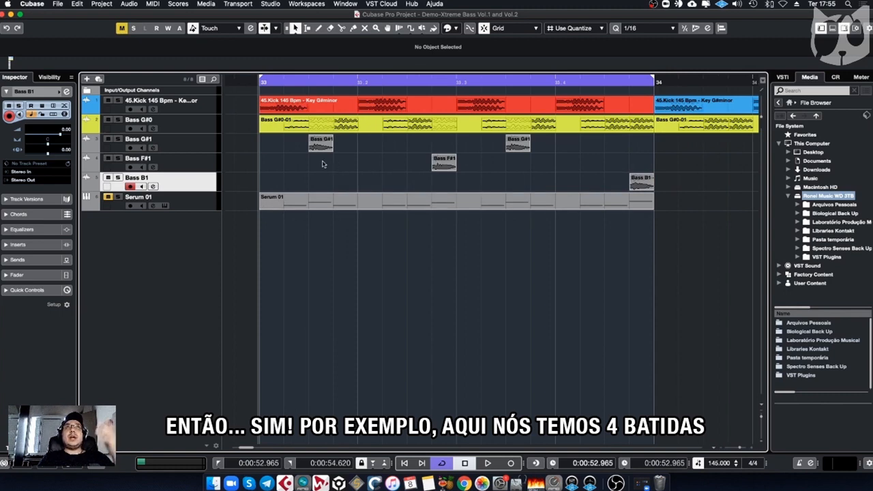
drag(300, 146, 663, 182)
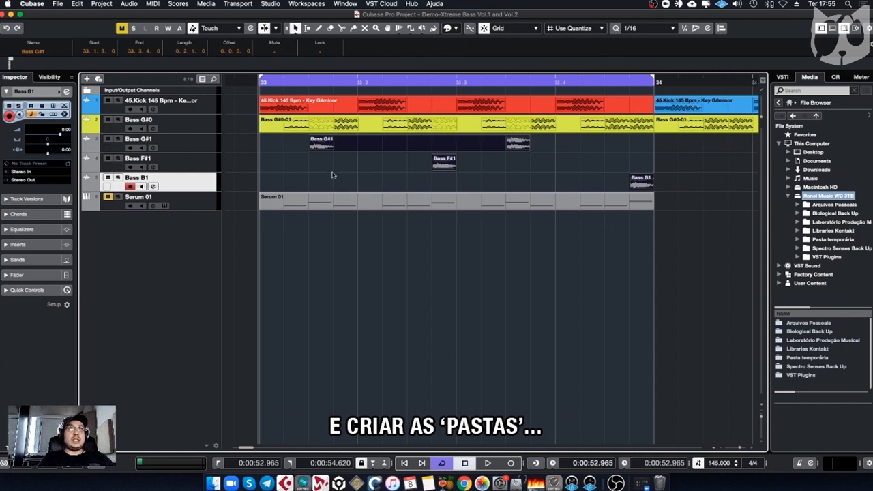
click(333, 174)
Step: Extend the Bass F#1, Bass G#1 and Bass B1 parts to span 33.1.1 to 34.1.1, with the grid type set to Beat
drag(433, 169, 260, 168)
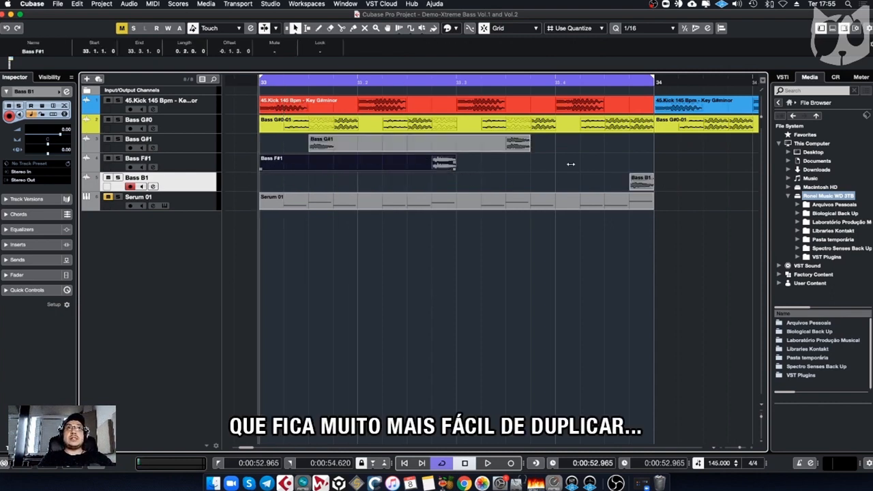
drag(602, 166, 645, 167)
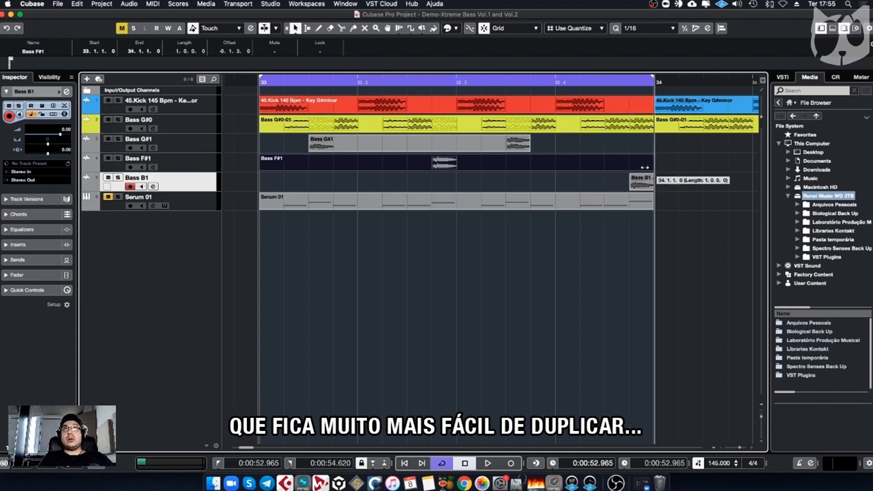
click(579, 29)
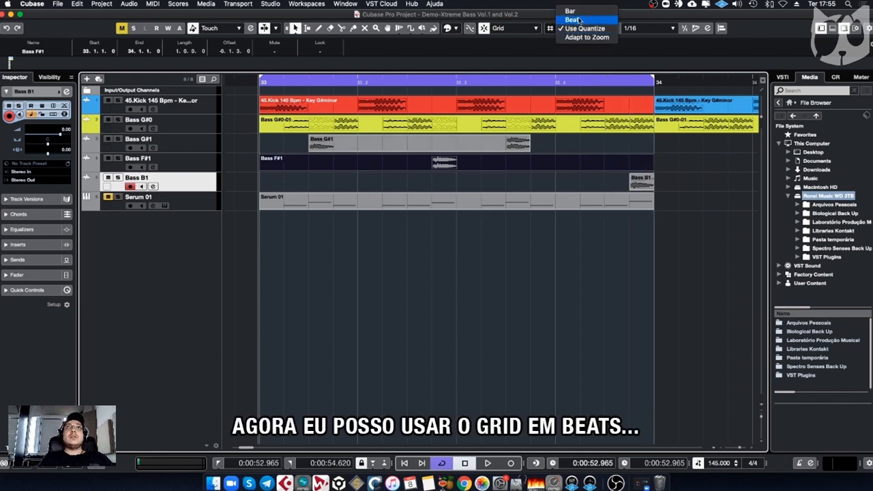
click(578, 20)
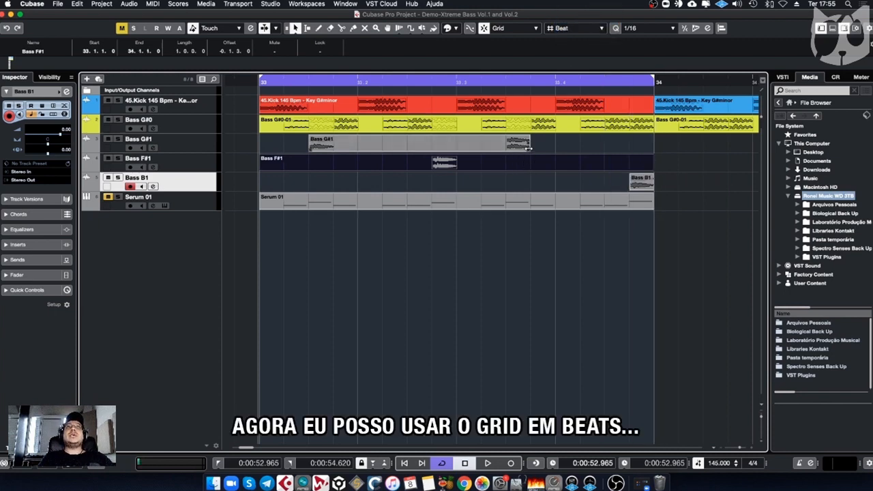
drag(528, 147, 653, 151)
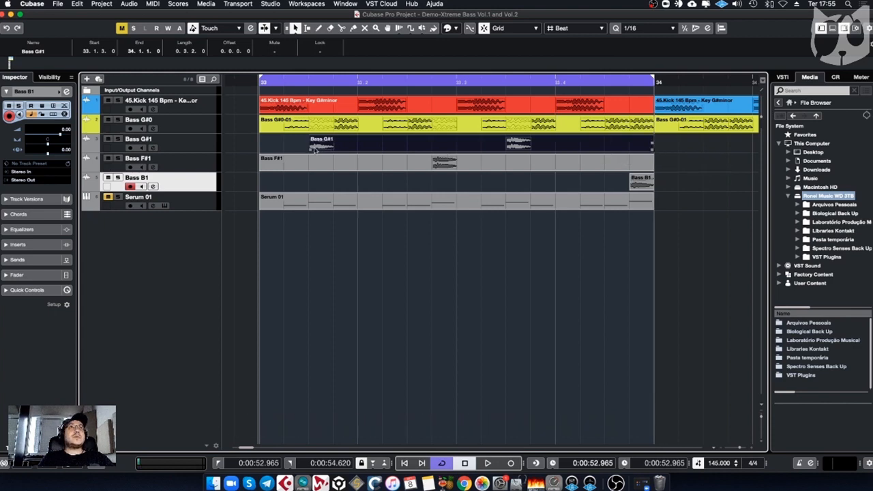
drag(312, 150, 261, 150)
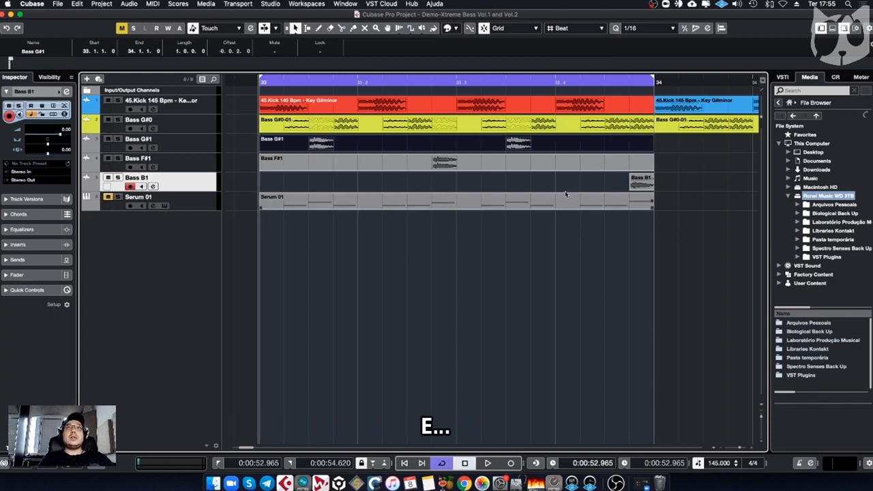
drag(629, 184, 261, 182)
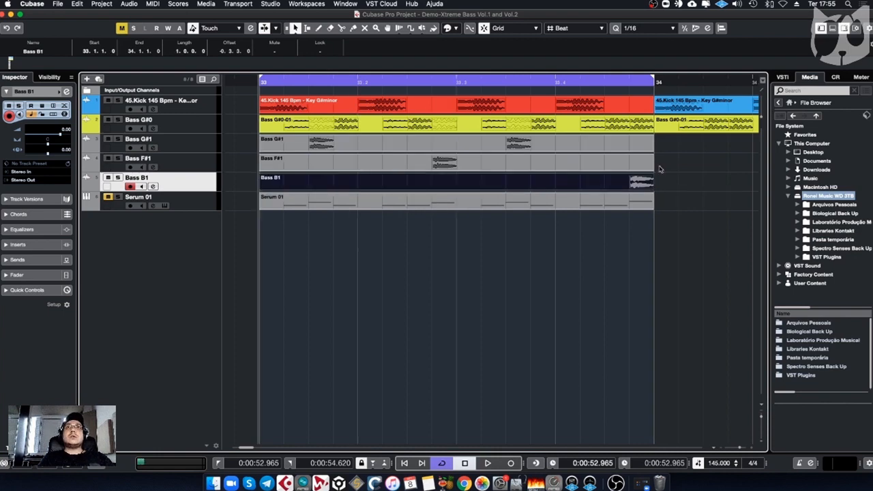
click(688, 162)
Step: Open the Bass G#0-01, G#1, F#1 and B1 parts of bar 33 together in a separate Audio Part Editor window and review the groove
click(372, 126)
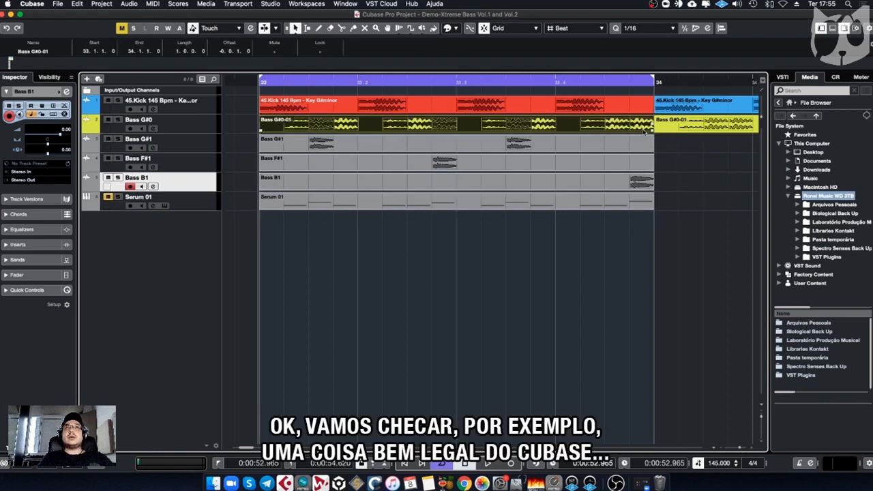
shift+click(359, 190)
shift+click(369, 168)
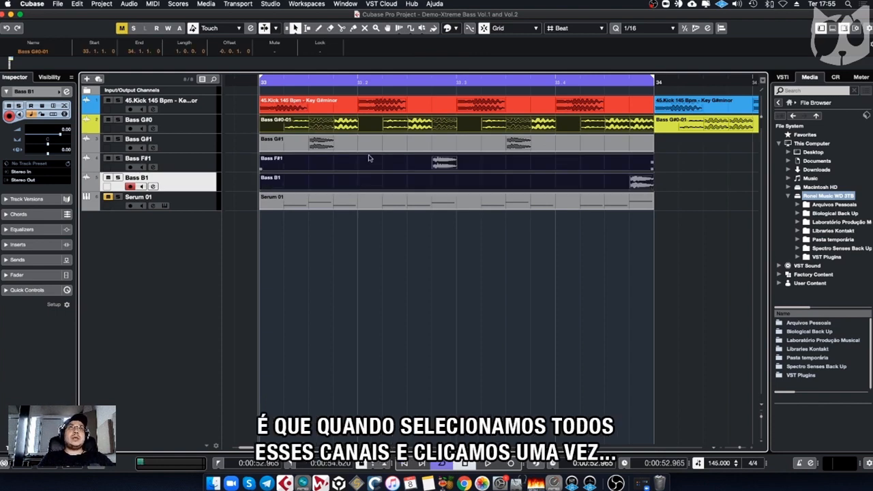
shift+click(372, 151)
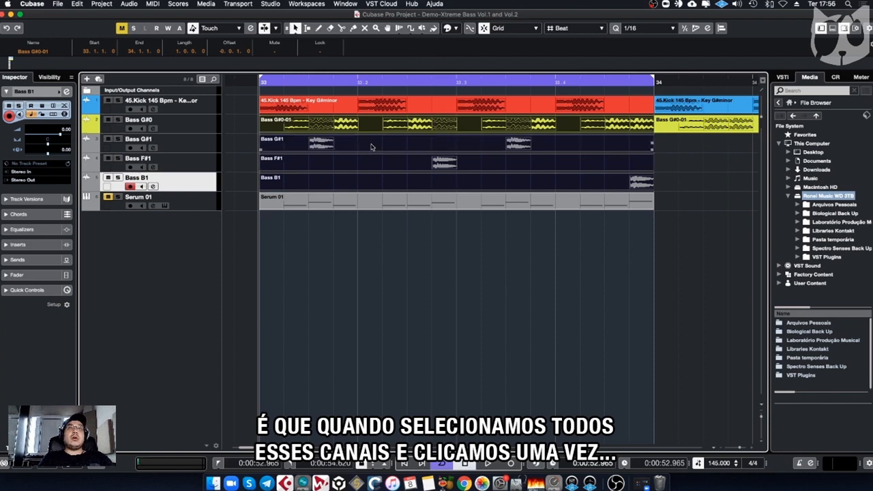
double_click(372, 147)
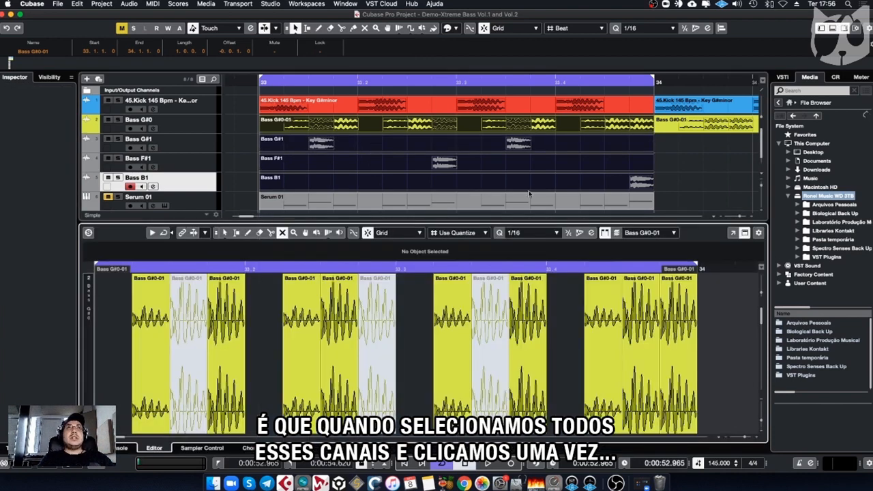
click(732, 234)
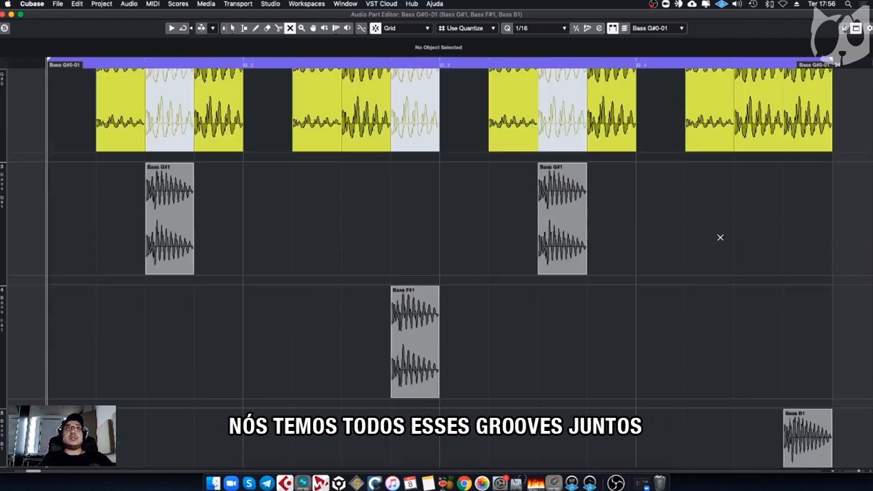
scroll(721, 237, down, 3)
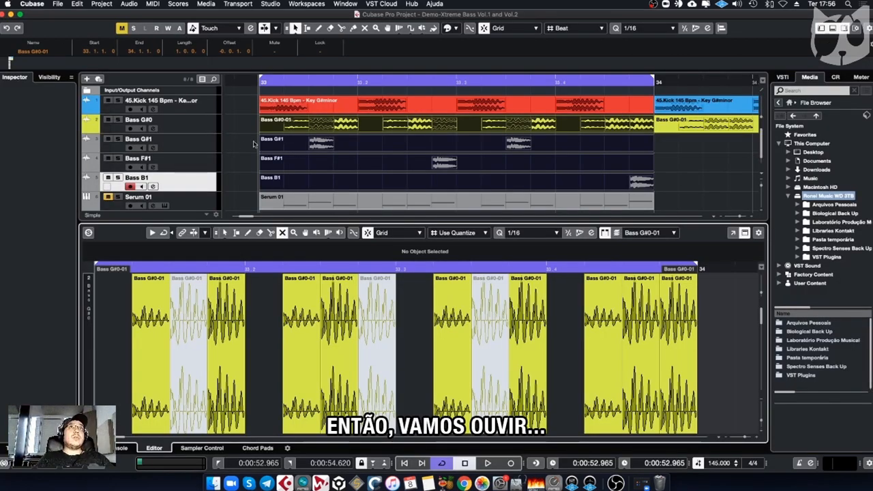
Step: Play the looped bar 33 to hear the complete bass groove with the kick, and stop playback
key(space)
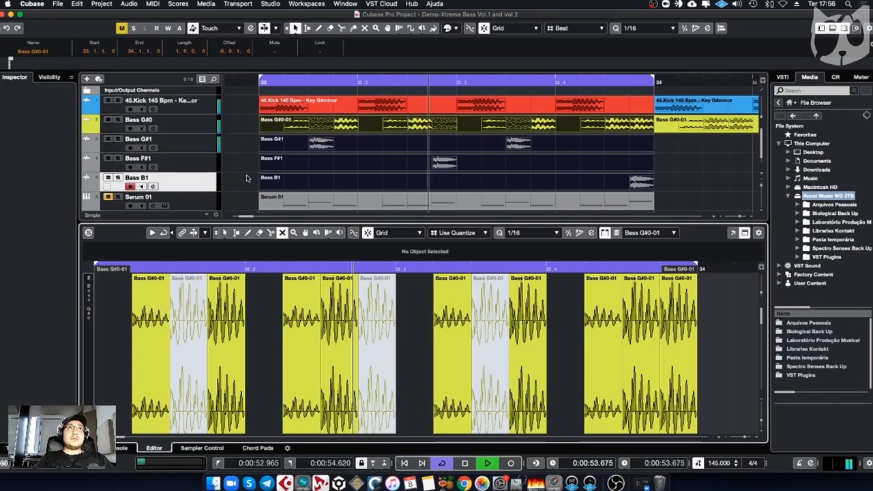
click(239, 175)
key(space)
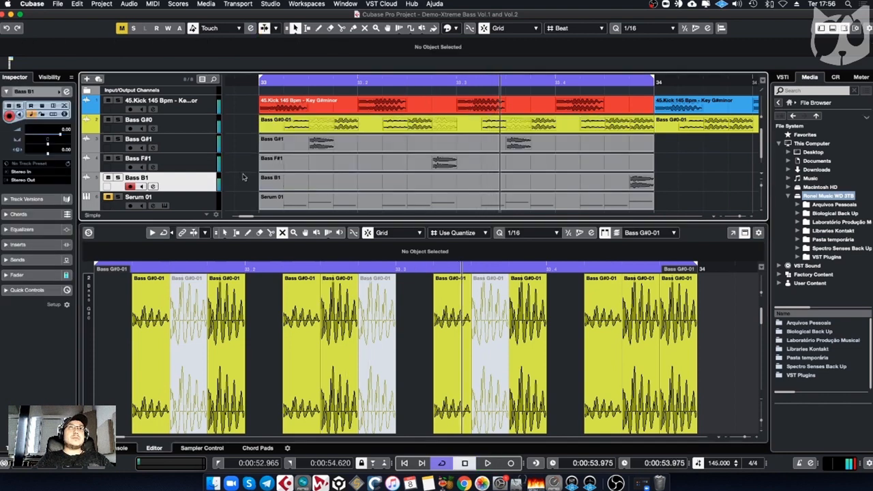
scroll(247, 180, down, 1)
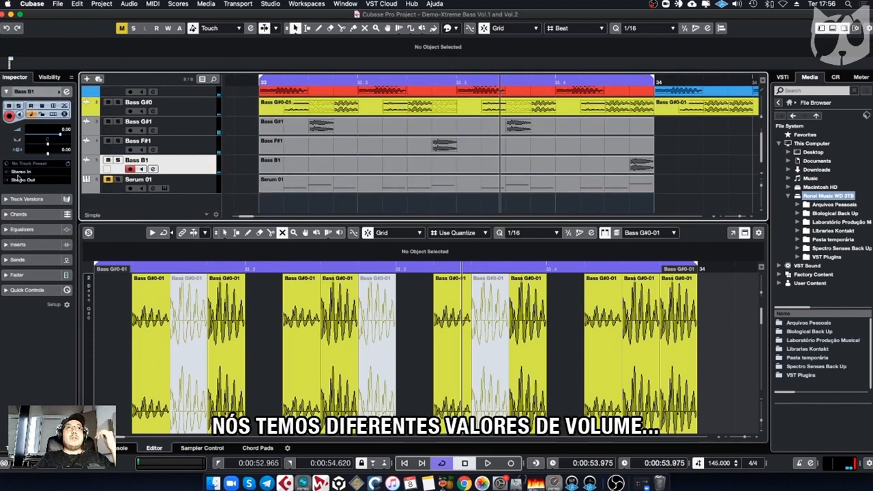
Step: Open the MixConsole and play the loop to check the levels of the bass channels
key(F3)
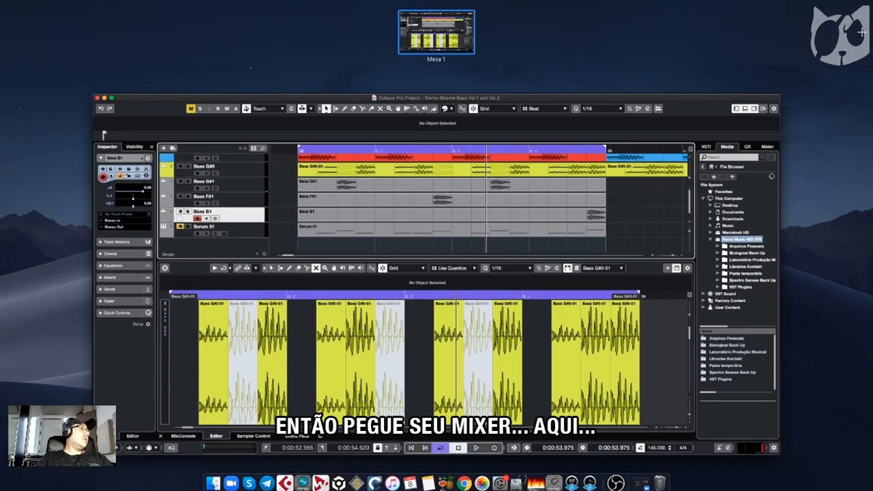
key(F3)
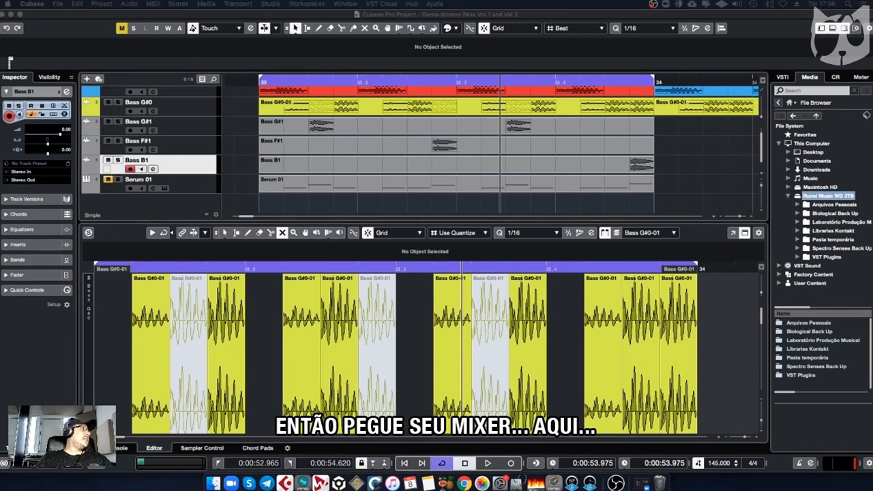
key(F3)
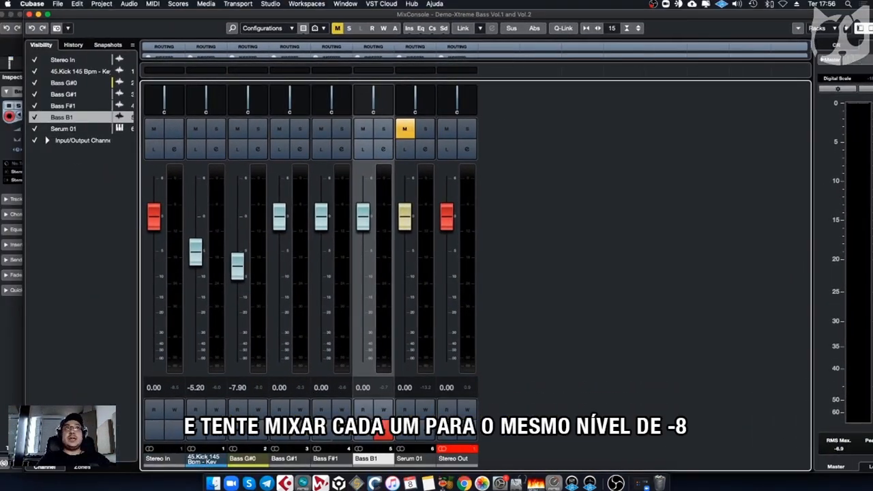
click(454, 449)
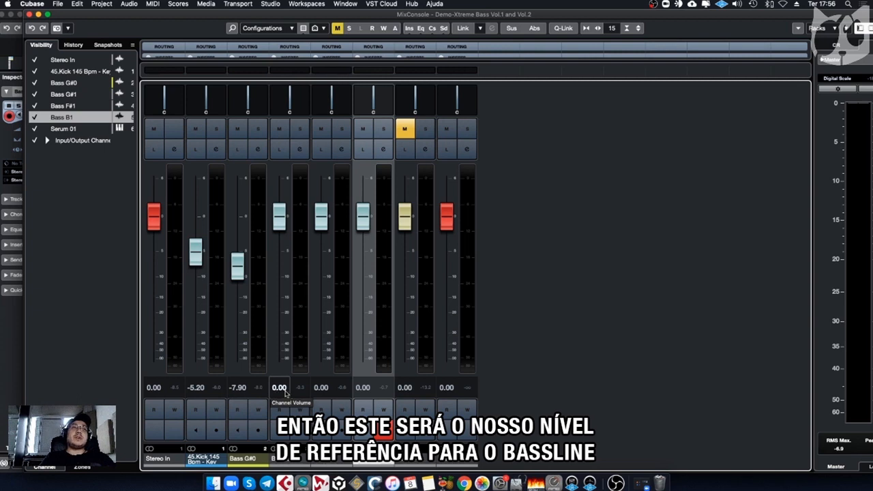
key(space)
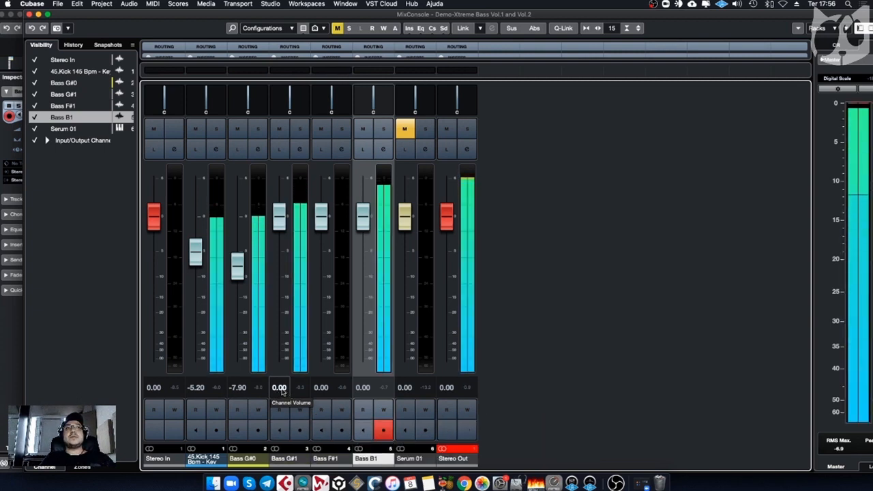
Step: Set the channel volumes of Bass G#1, Bass F#1 and Bass B1 to -6 dB each while the loop plays
click(284, 389)
text(-6)
key(Return)
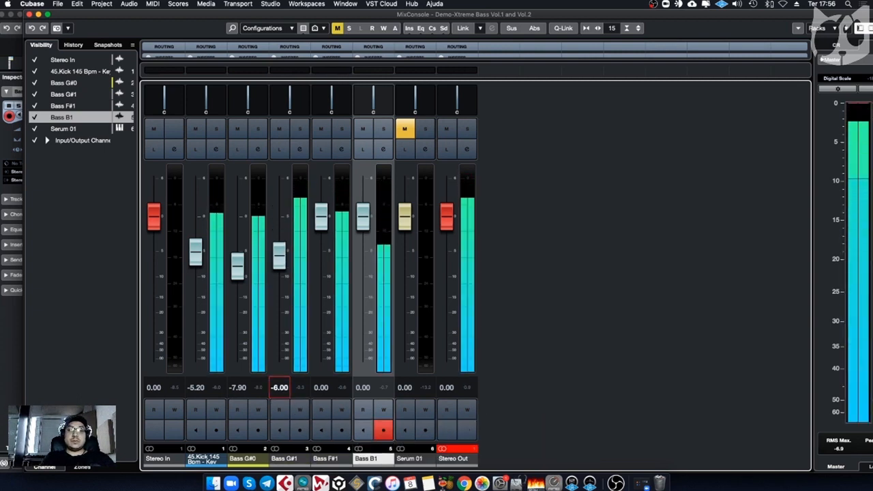
click(321, 387)
text(-6)
key(Return)
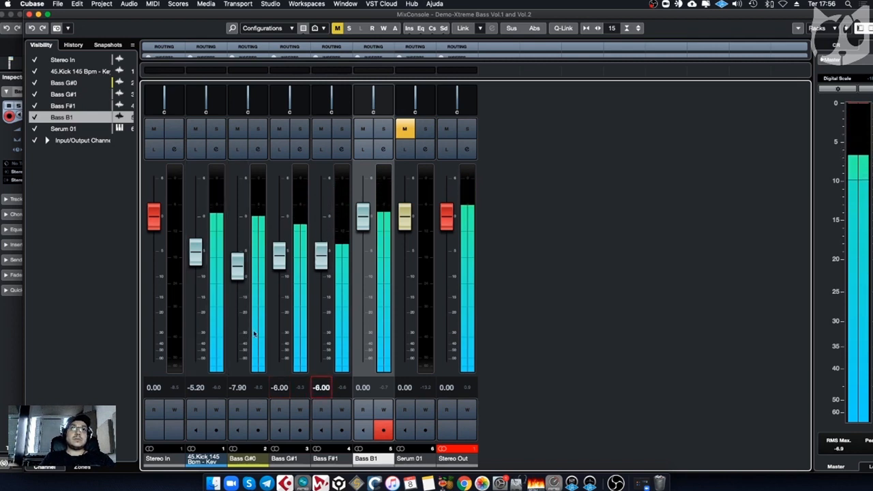
click(364, 387)
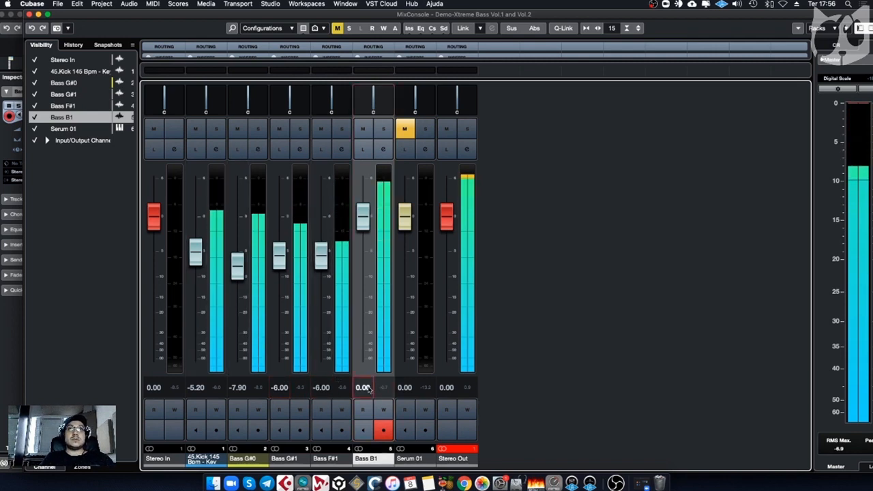
text(-6)
key(Return)
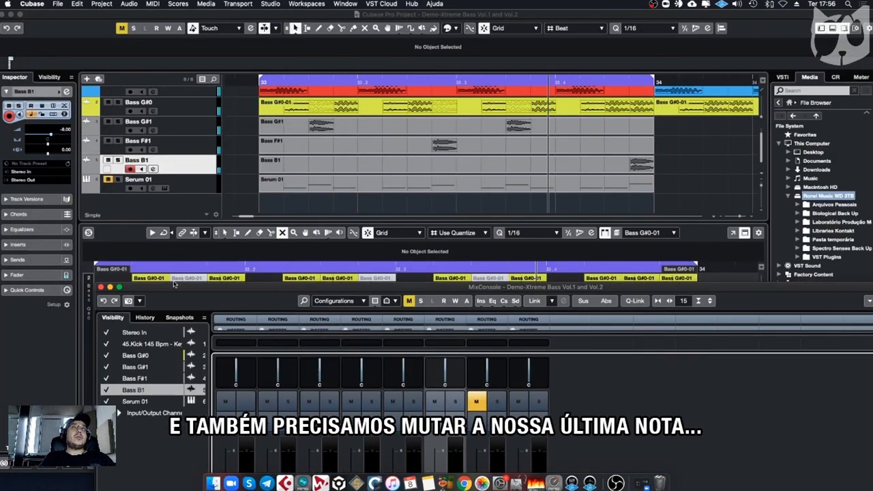
Step: Mute the last note event, at 33.4.4, inside the Bass G#0-01 part and close the editor
double_click(616, 108)
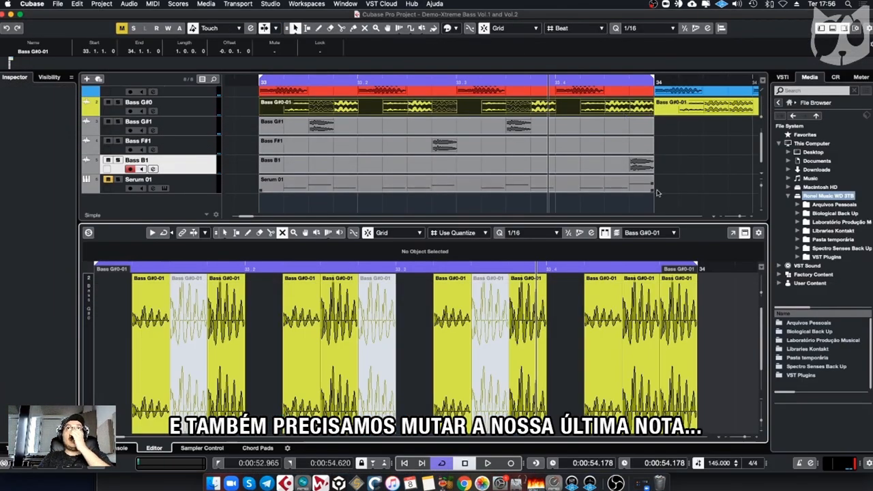
drag(719, 307, 661, 333)
key(shift+m)
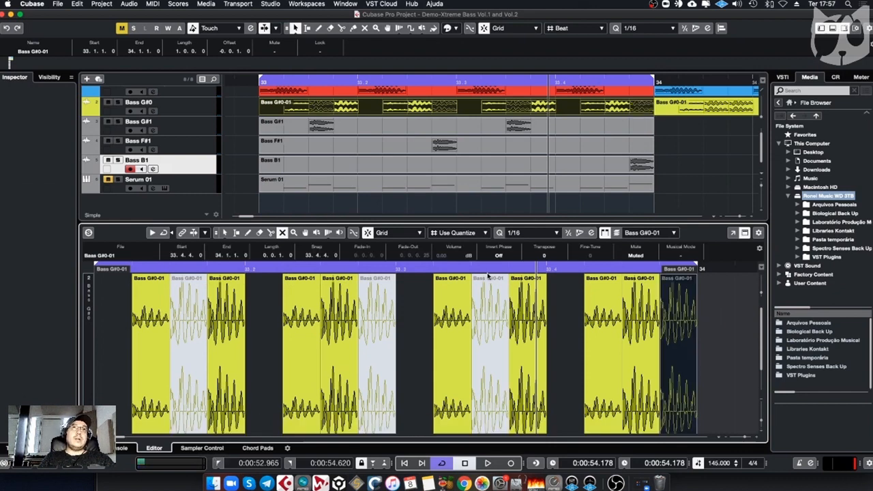
key(Return)
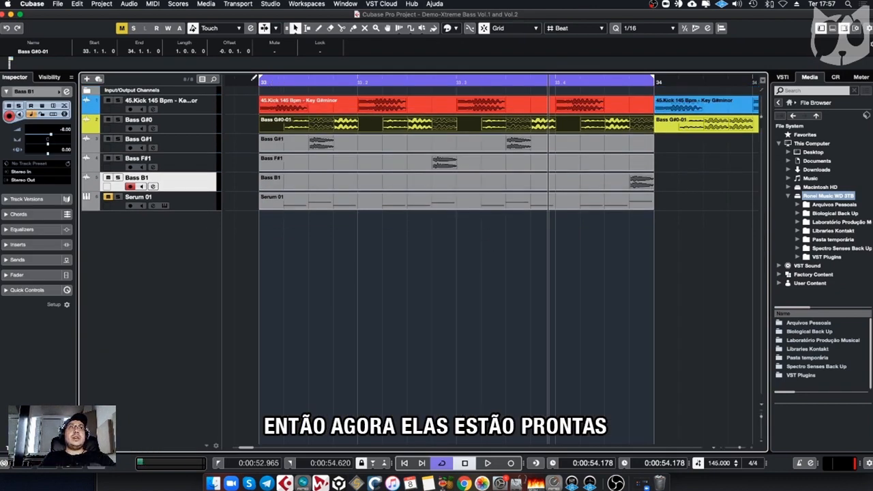
Step: Play the loop from bar 33 and bring the full MixConsole into view to check the bass channel levels
click(260, 79)
key(space)
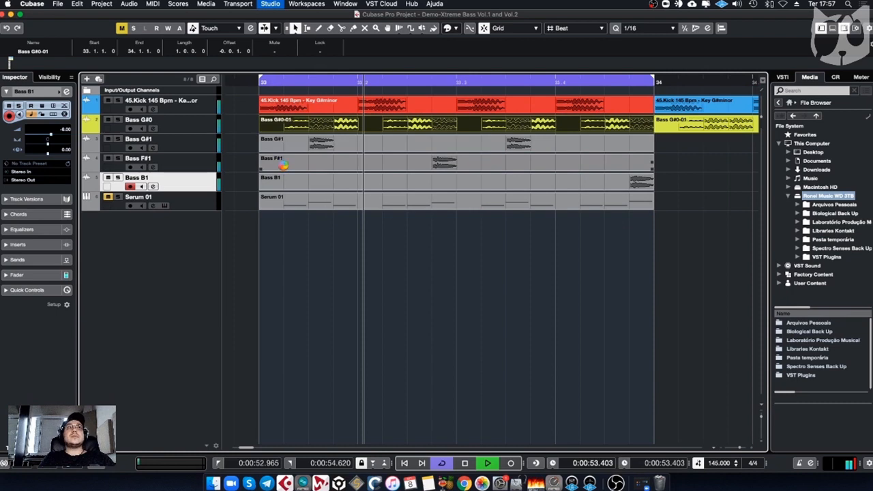
key(F3)
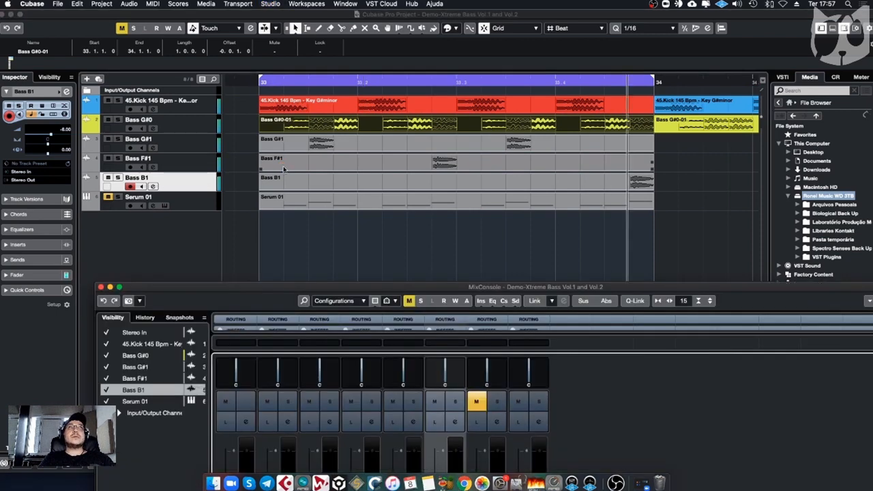
drag(355, 285, 347, 15)
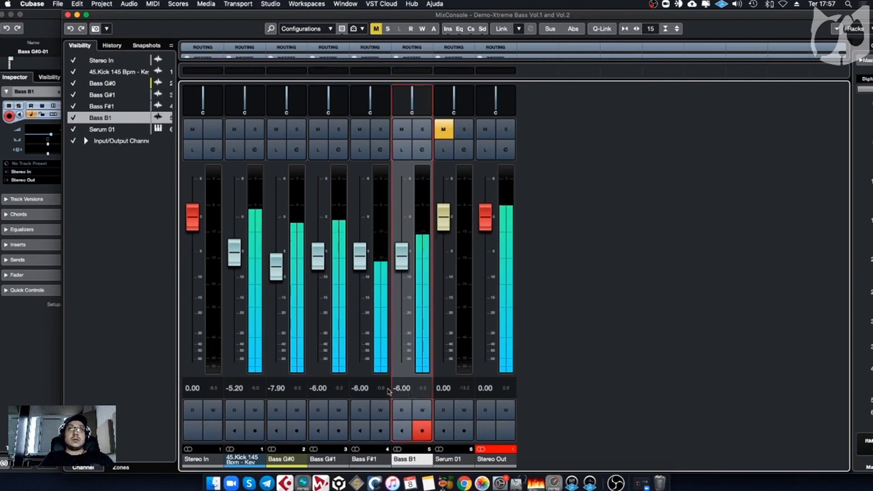
Step: Try Bass G#1 channel volumes of -6.6 dB and -6.7 dB against the playing loop
click(321, 389)
text(-6.6)
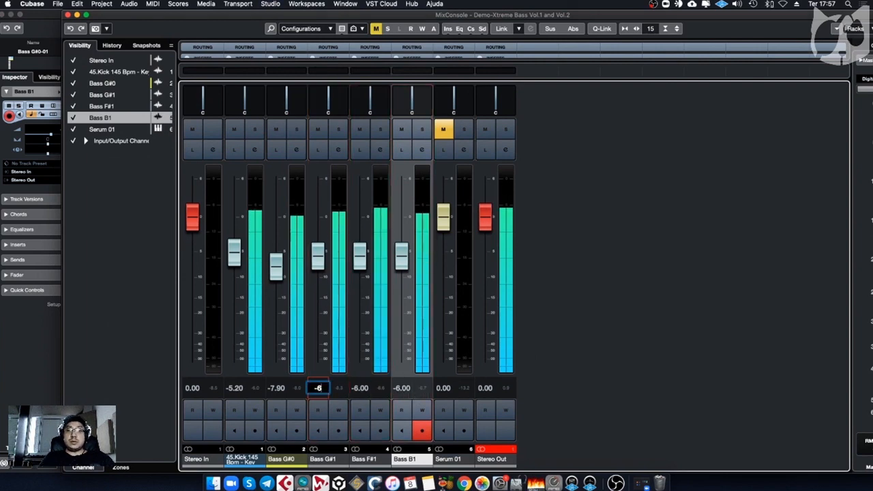
key(Return)
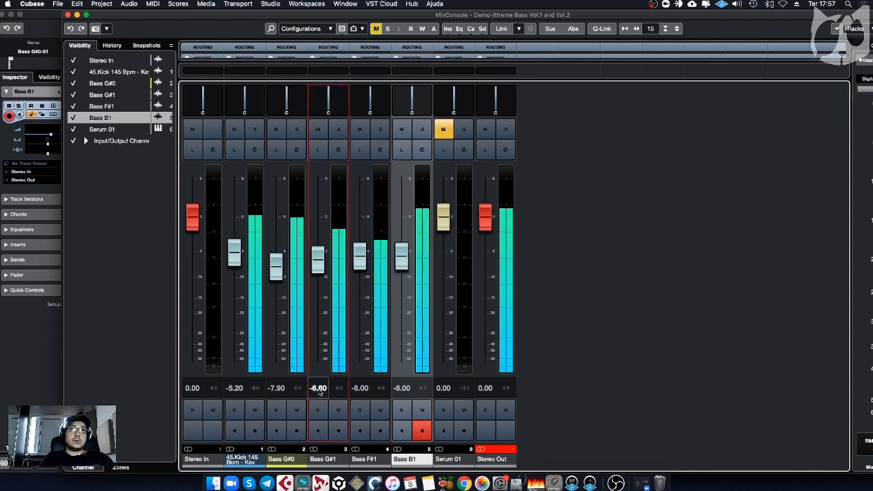
click(319, 390)
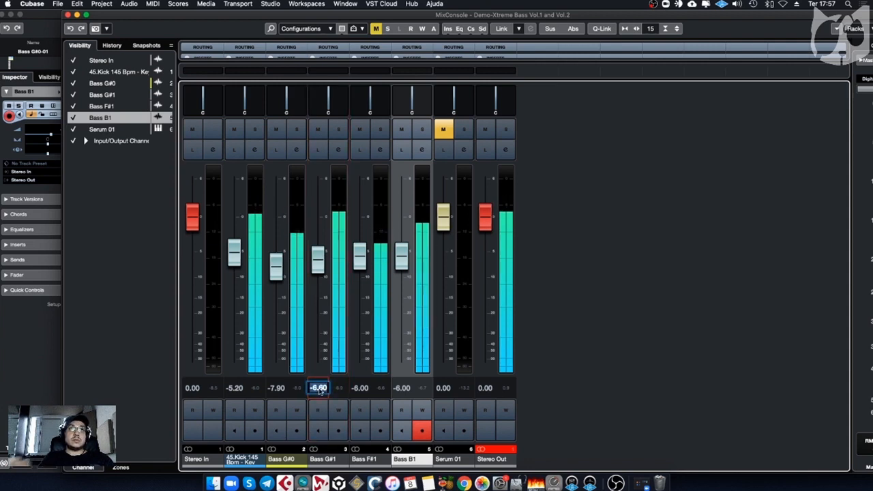
text(-6.7)
key(Return)
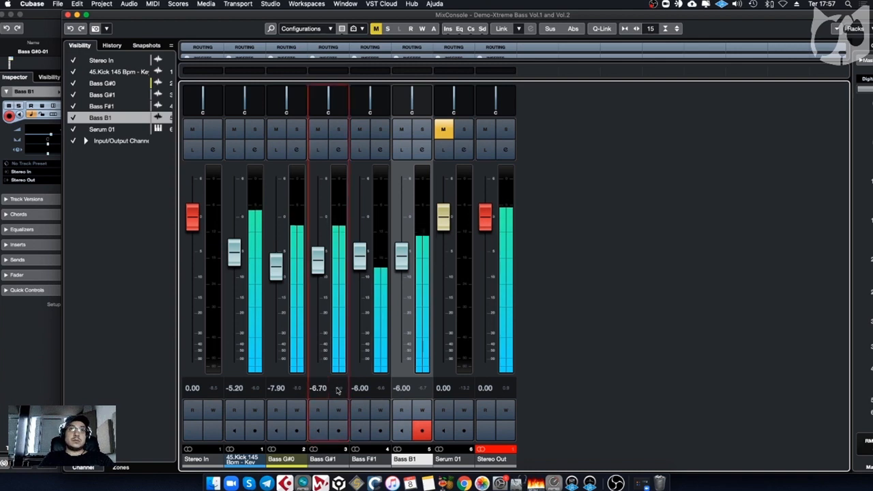
Step: Lower the Bass G#1 channel volume to -7.7 dB
click(316, 389)
click(315, 389)
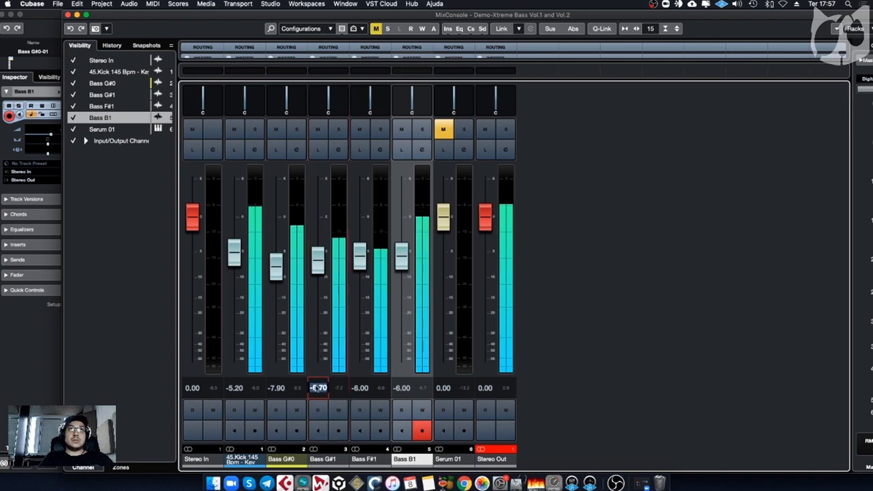
click(317, 389)
key(BackSpace)
text(7)
key(Return)
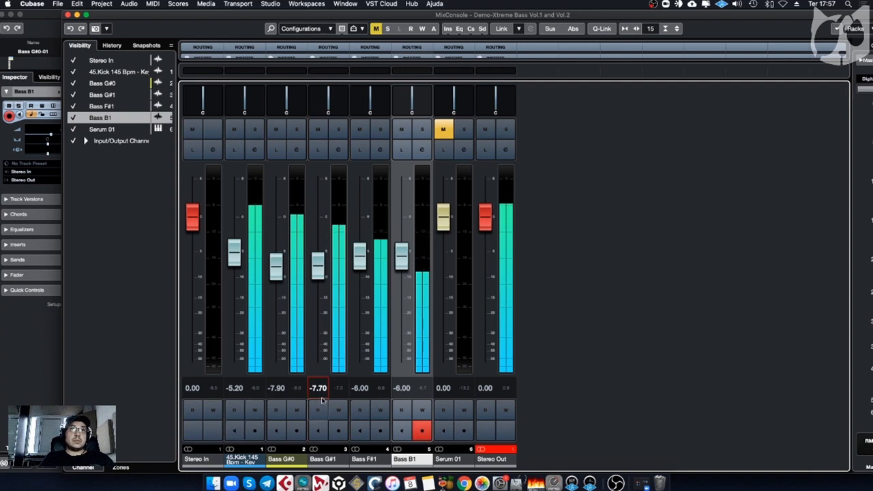
Step: Try Bass F#1 channel volumes of -6.7, -6.5 and -6.4 dB against the playing loop
click(366, 389)
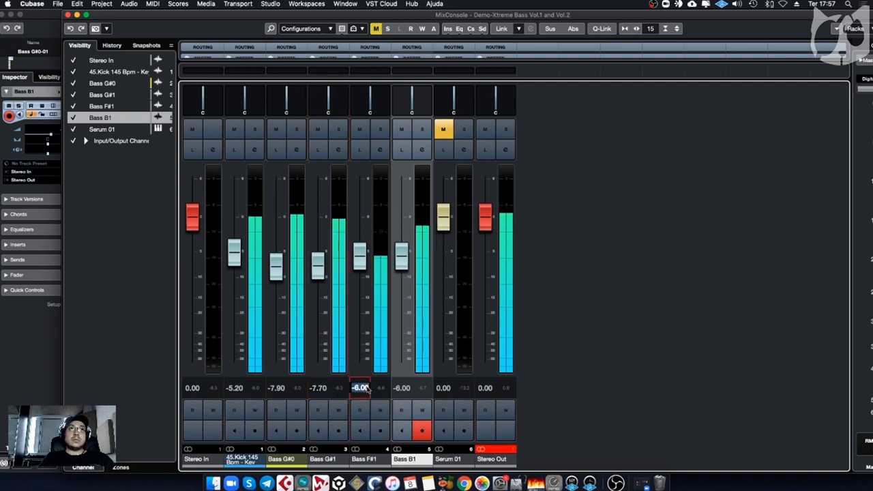
text(-6.7)
key(Return)
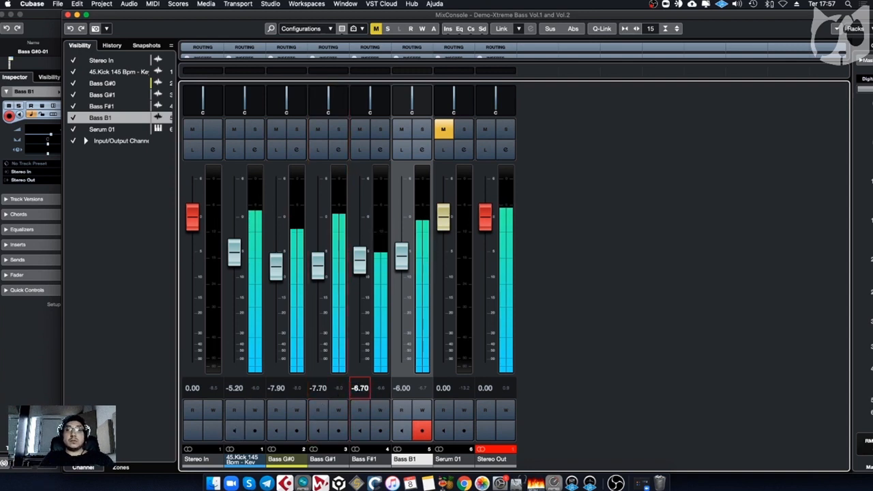
click(366, 388)
text(-6.5)
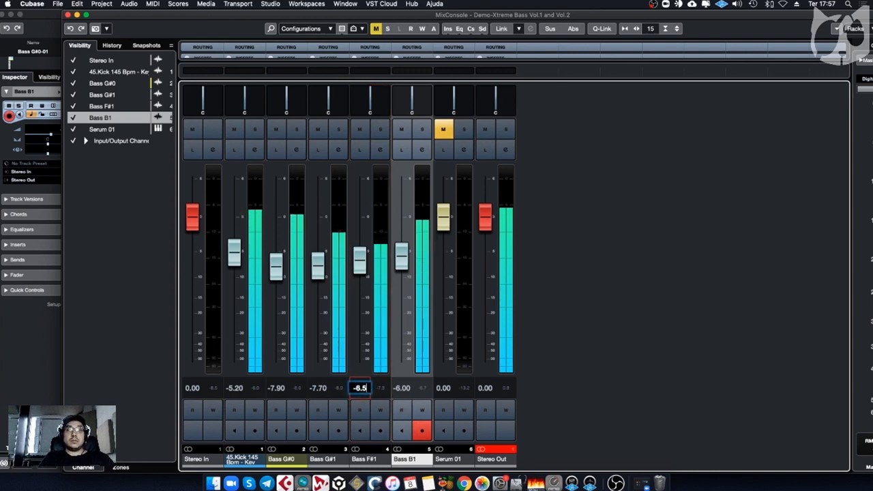
key(Return)
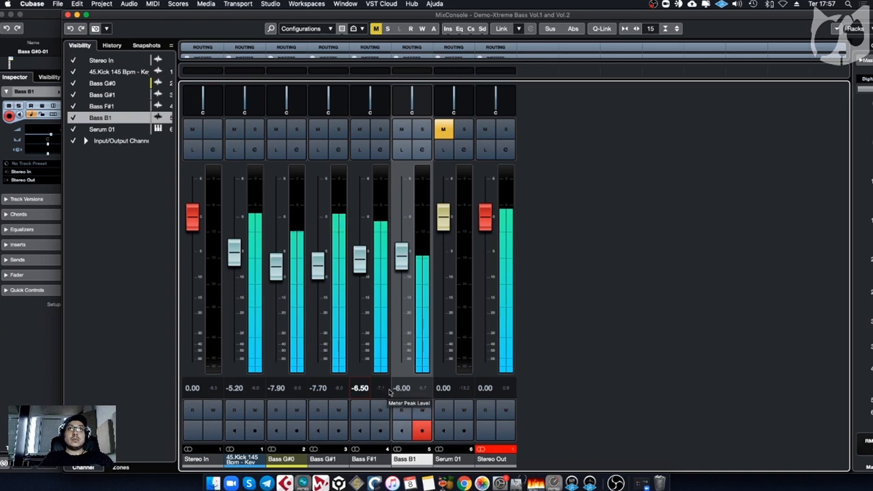
click(365, 389)
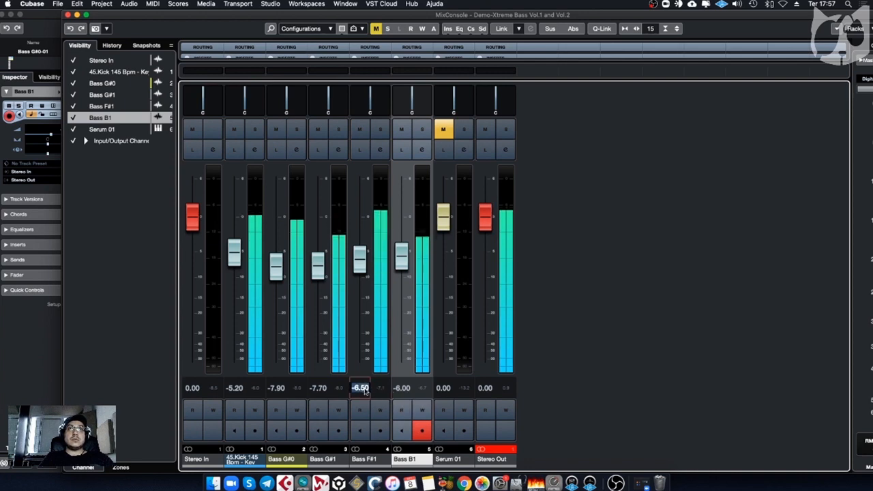
click(365, 389)
key(BackSpace)
text(4)
key(Return)
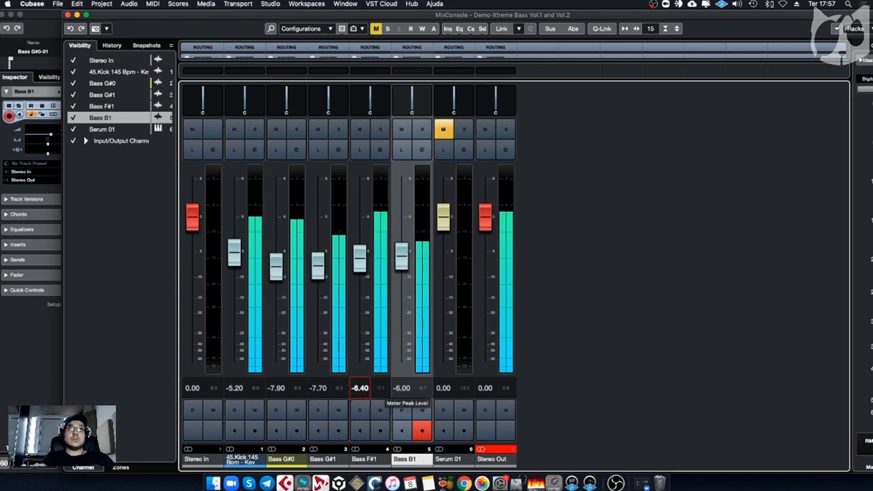
Step: Set the Bass F#1 channel volume to -7.4 dB
click(409, 390)
click(361, 389)
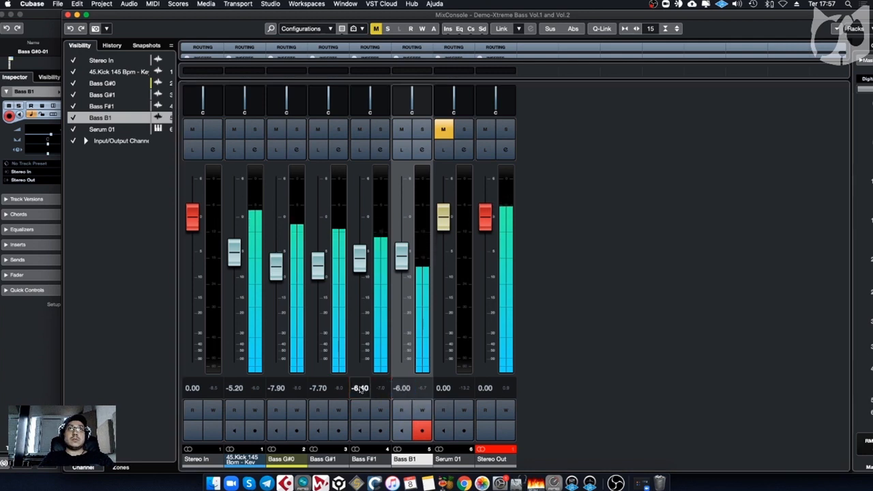
click(361, 390)
click(360, 389)
key(BackSpace)
text(7)
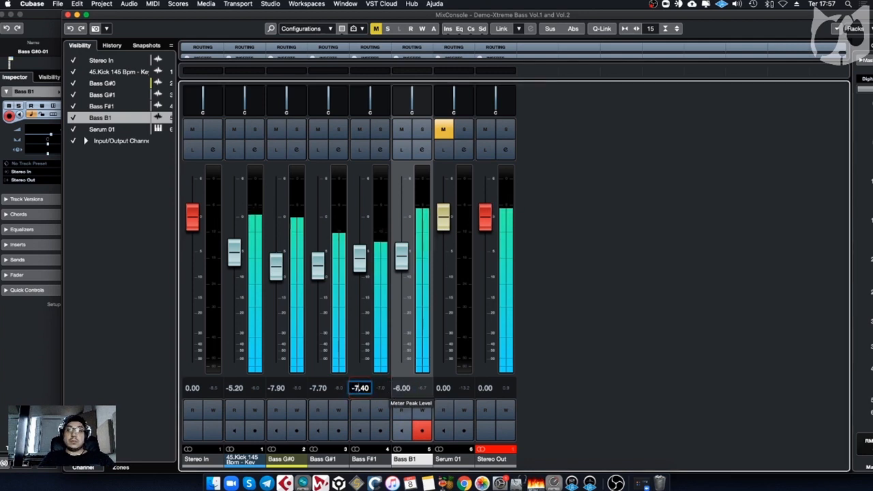
key(Return)
Step: Try a Bass B1 channel volume of -7.2 dB and nudge it up to -7.1 dB
click(406, 388)
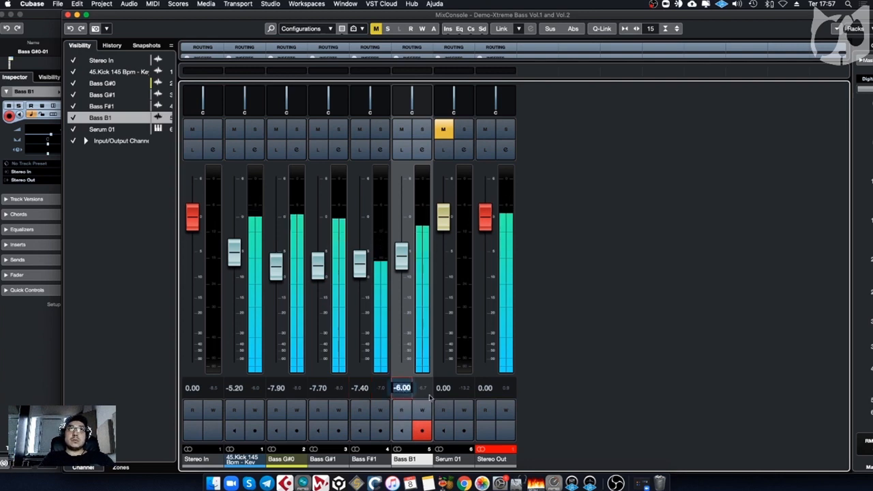
text(-6.)
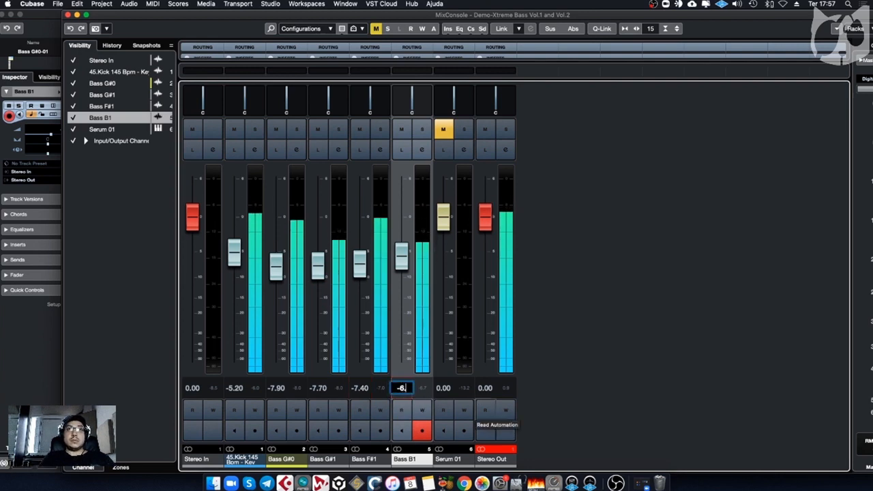
text(2)
key(Return)
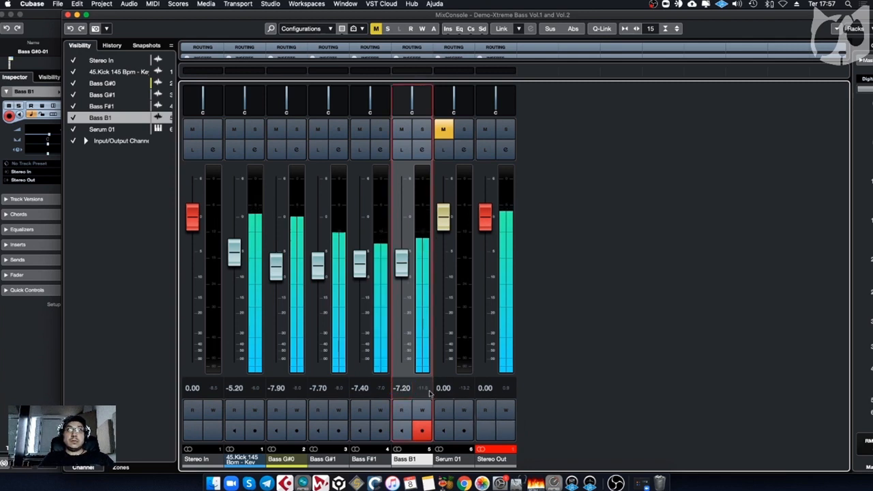
scroll(409, 390, up, 1)
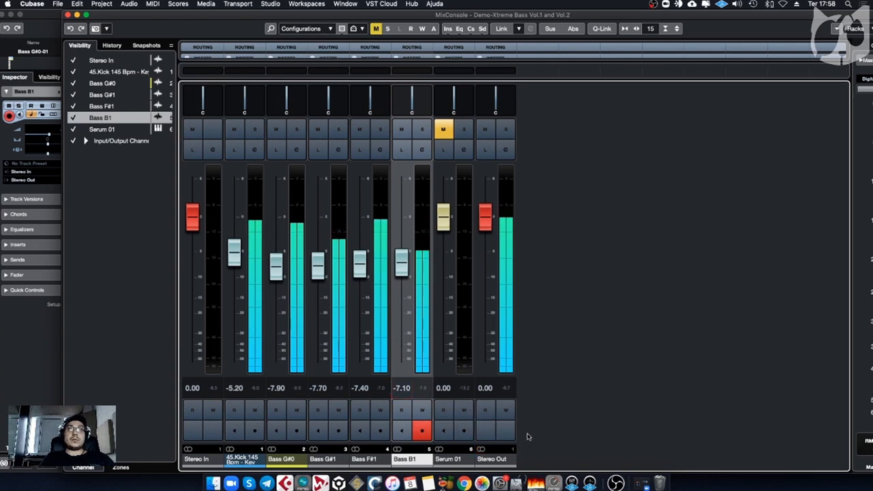
Step: Set the Bass B1 channel volume to -7.3 dB and reset its peak level reading
click(404, 391)
text(-7.3)
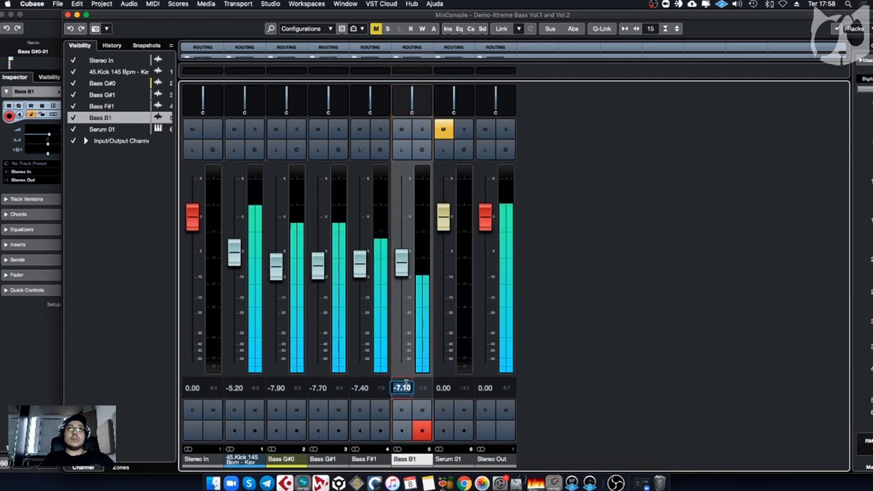
key(Return)
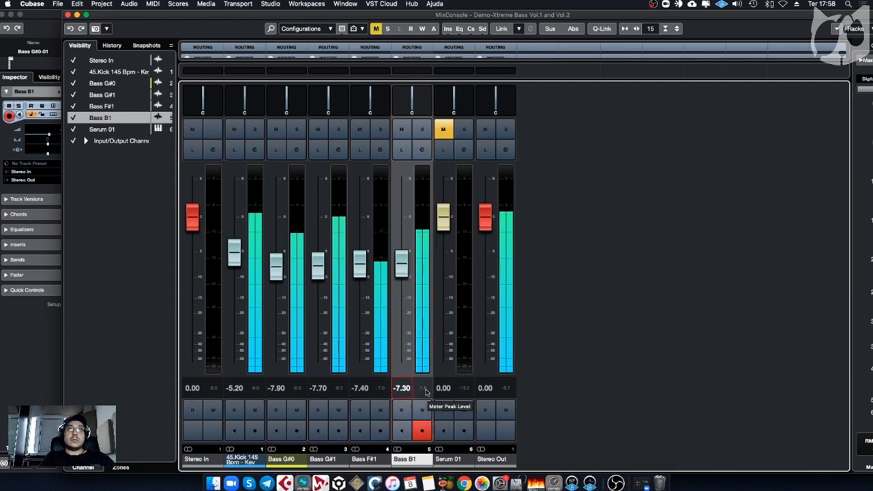
click(426, 393)
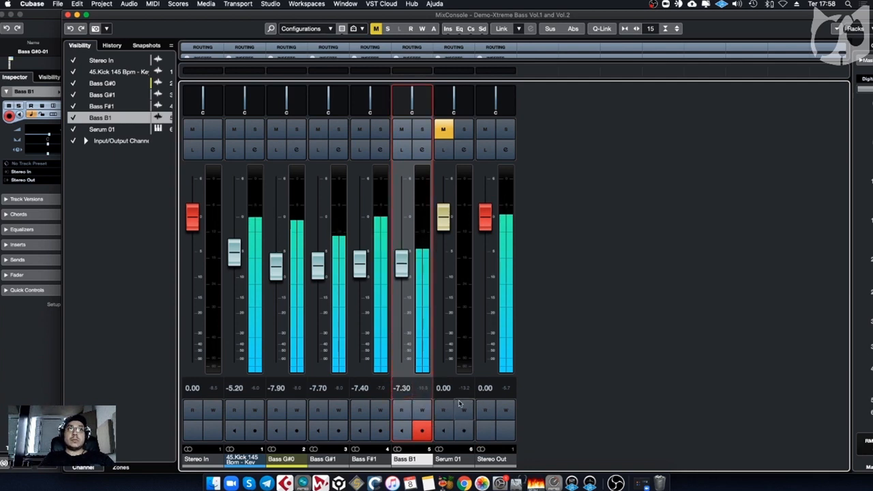
Step: Try lowering the Bass F#1 channel volume to -8.4 dB
click(358, 390)
click(358, 389)
key(BackSpace)
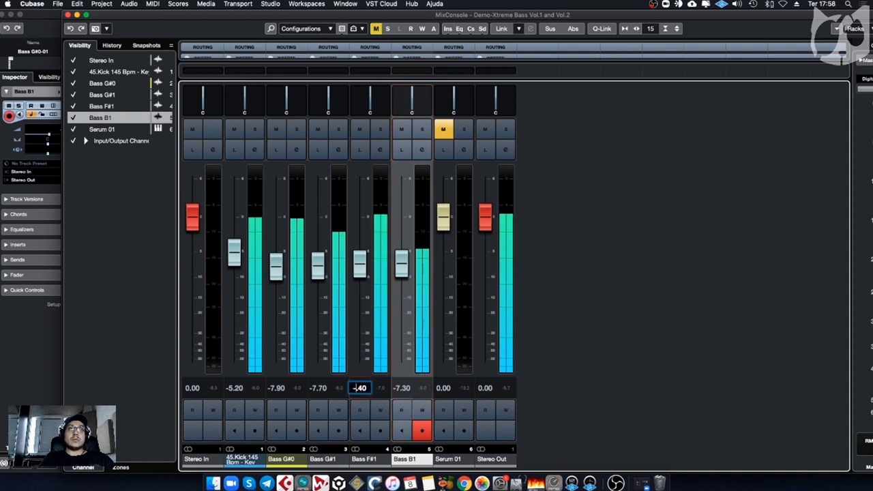
text(8.)
key(Return)
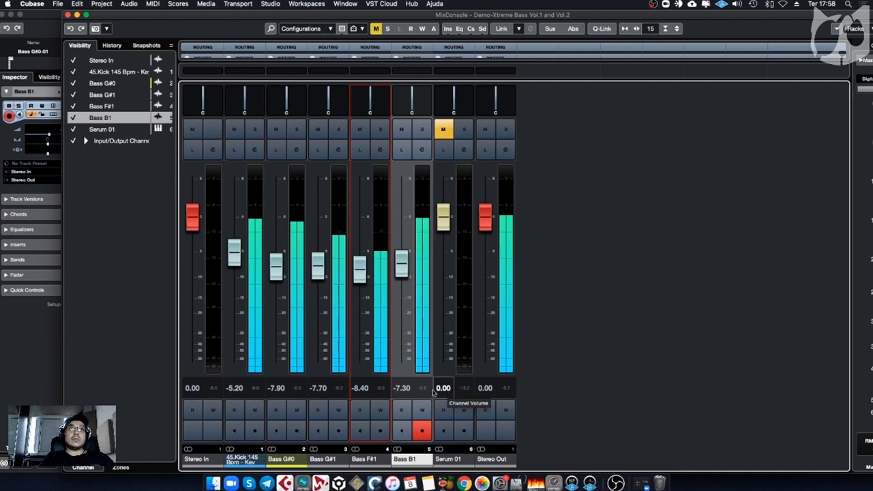
Step: Set the Bass F#1 channel volume back to -7.4 dB and move the mixer out of the project view
click(361, 388)
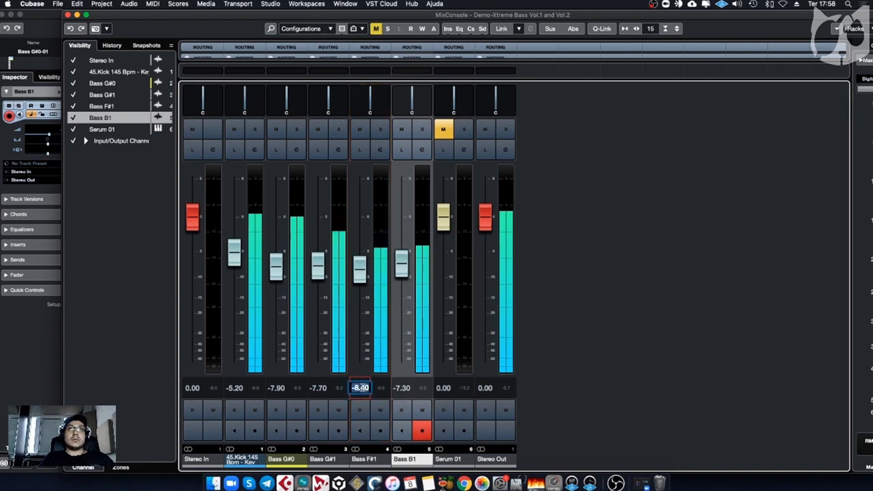
text(-7.4)
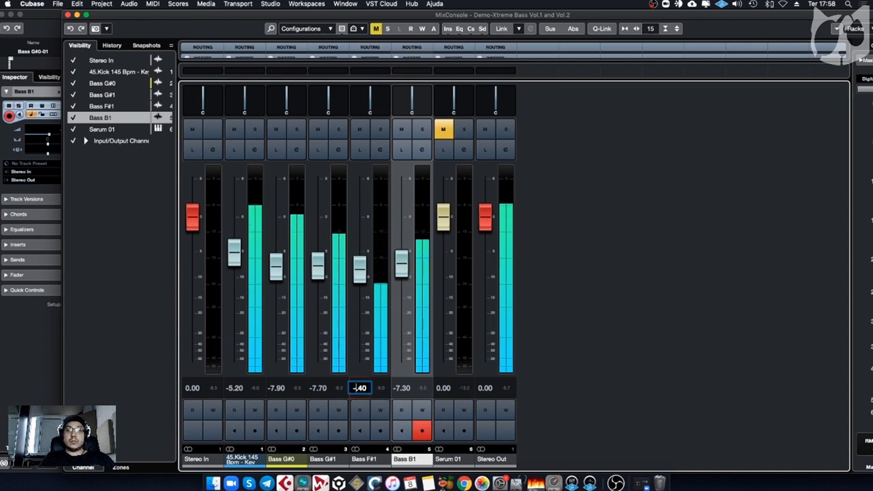
key(Return)
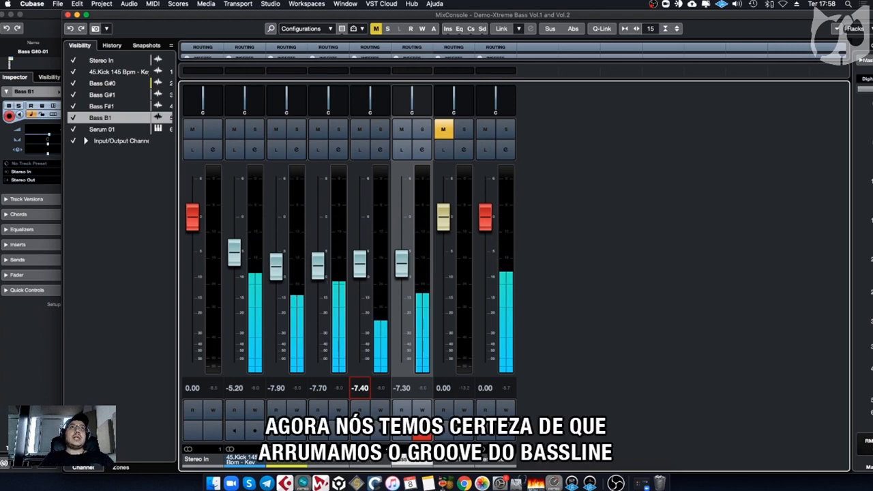
drag(261, 17, 0, 26)
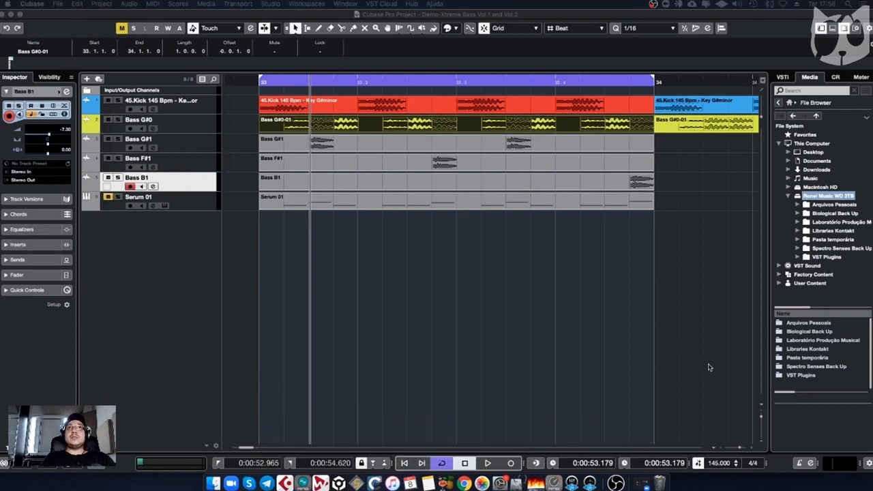
Step: Delete the copied Bass G#0 parts from bar 34 to bar 41, keeping the original part in bar 33
drag(742, 449, 739, 449)
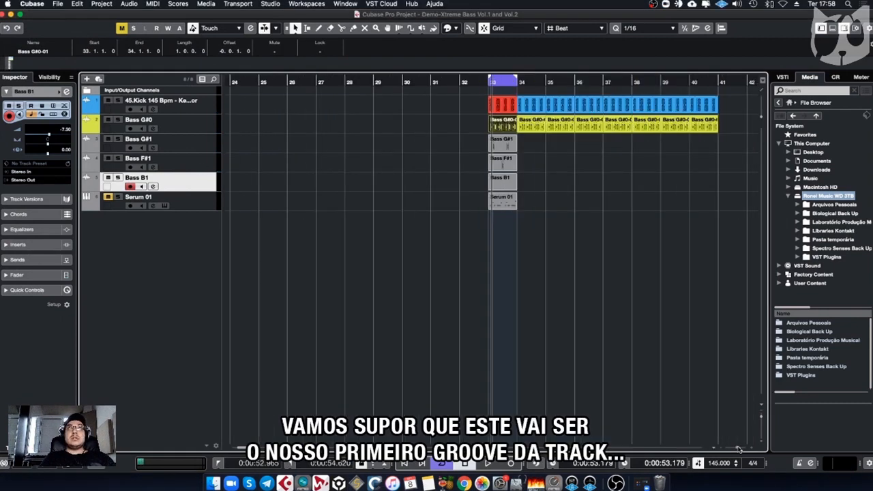
drag(726, 159, 537, 131)
key(Delete)
Step: Set the snap grid to Bar and duplicate the four one-bar bass parts from bar 33 repeatedly until they reach bar 41
click(561, 28)
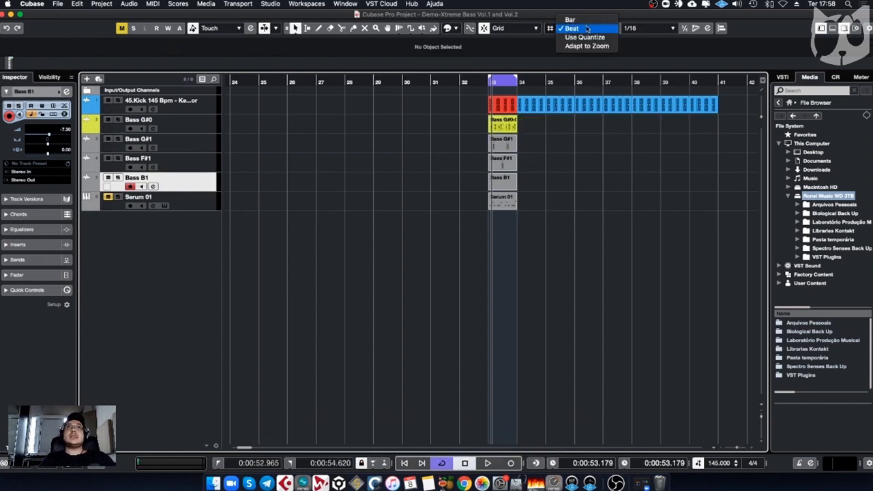
click(565, 17)
drag(524, 123, 469, 191)
key(super+d)
key(super+d)
key(super+d)
key(super+d)
key(super+d)
key(super+d)
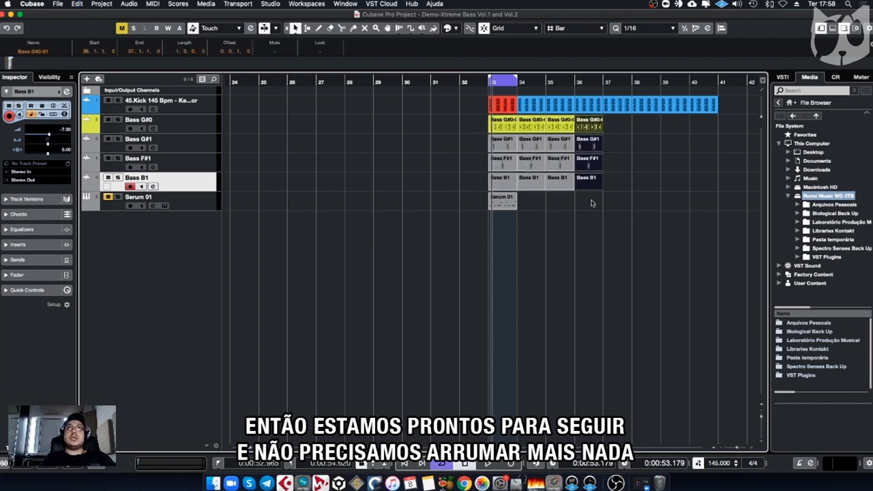
key(super+d)
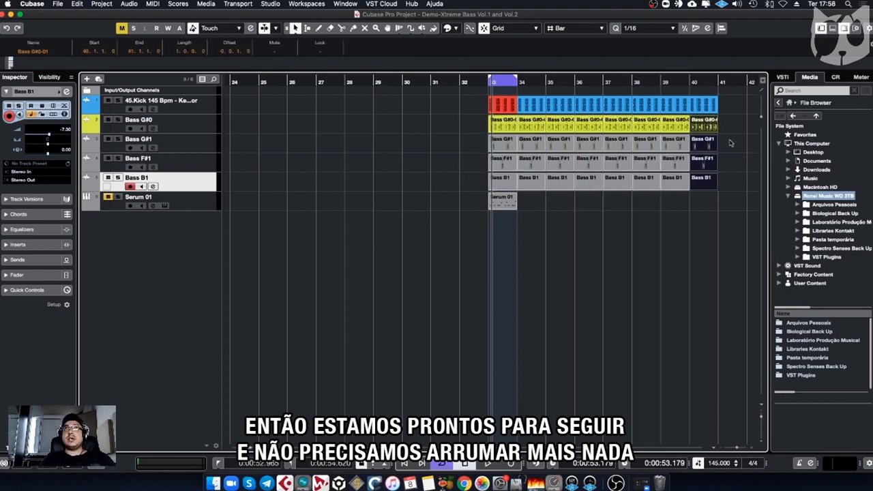
drag(731, 127, 479, 182)
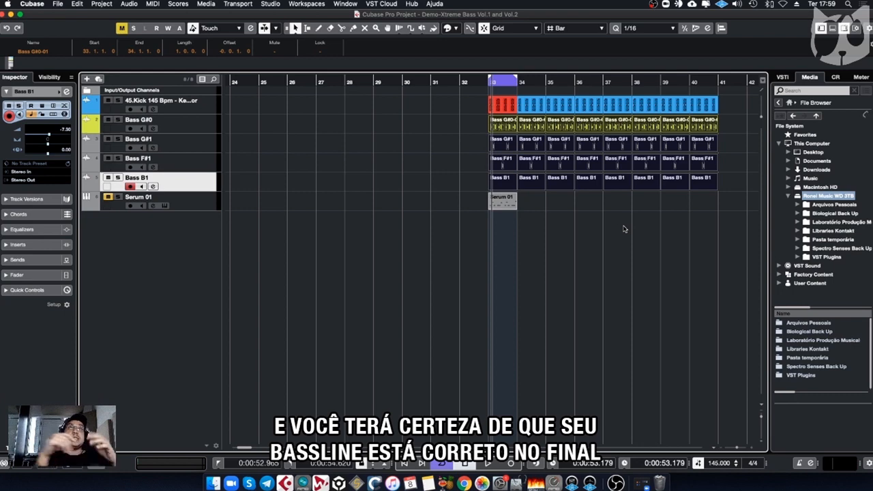
Step: Route the kick and four bass tracks to a new stereo group channel named "Kick & Bass - Group"
shift+click(216, 109)
right_click(217, 107)
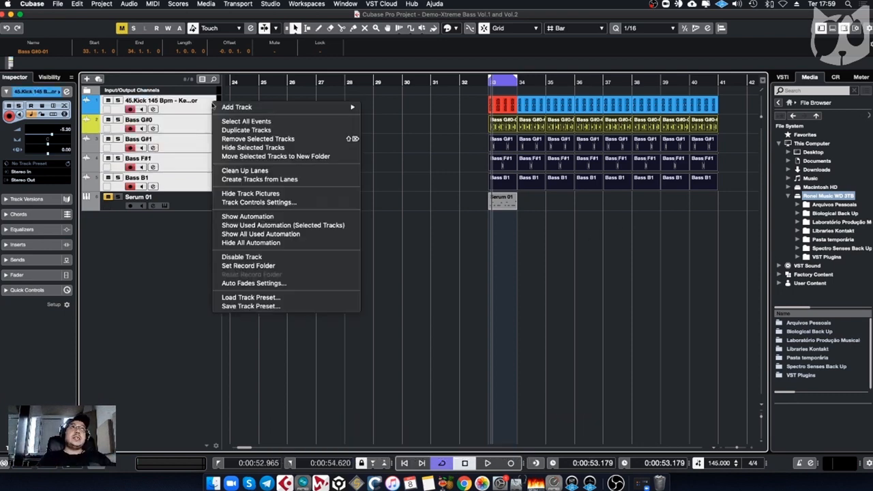
mouse_move(233, 109)
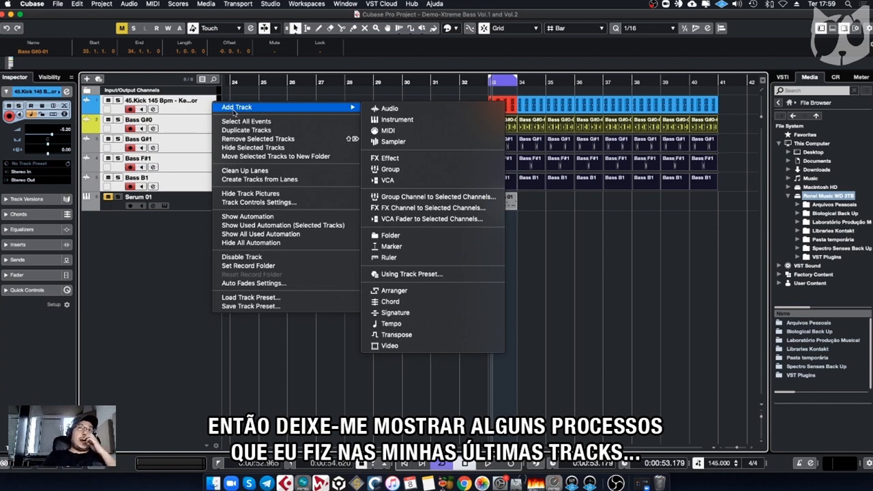
click(482, 198)
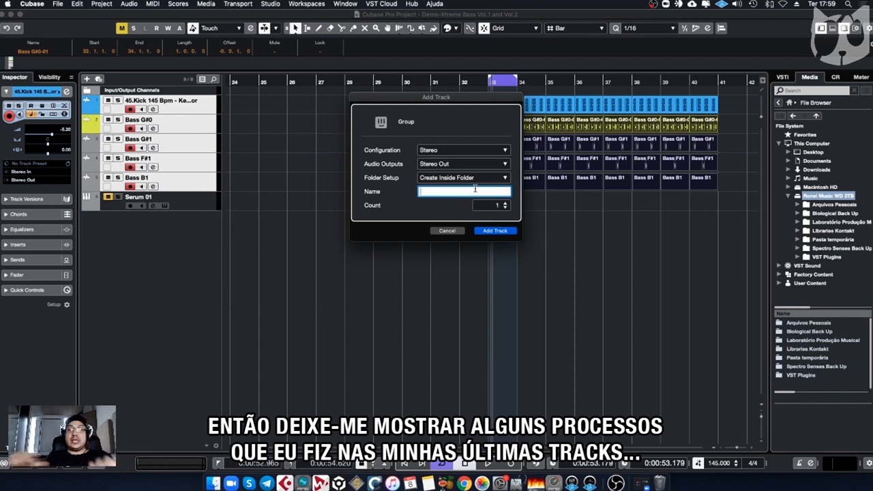
text(Kick & Bass - Group)
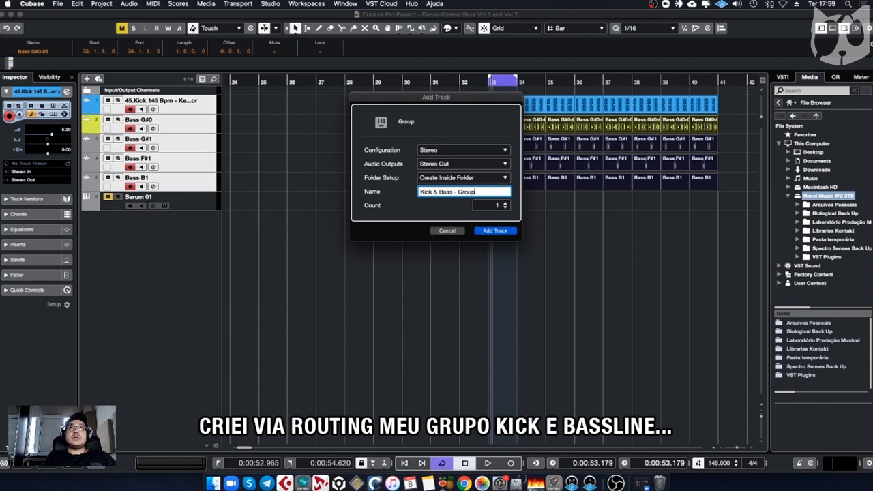
key(Return)
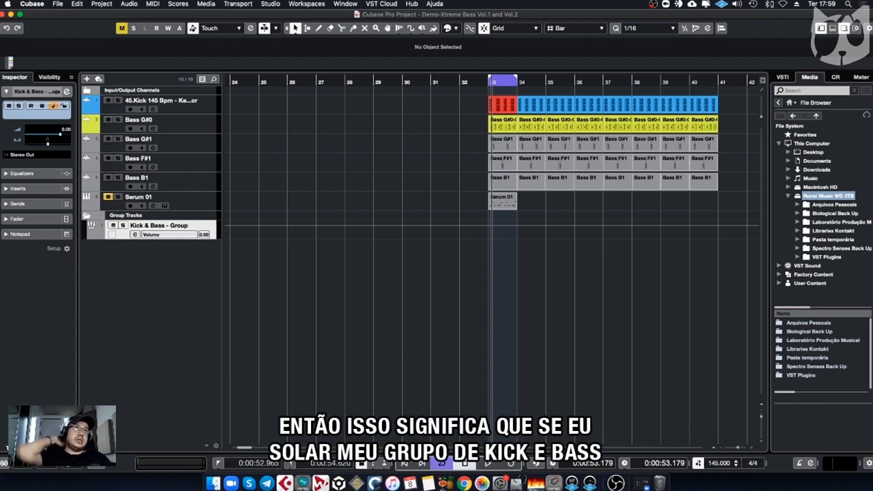
Step: Solo the Kick & Bass group, audition the loop through it, and take the group out of solo
click(123, 226)
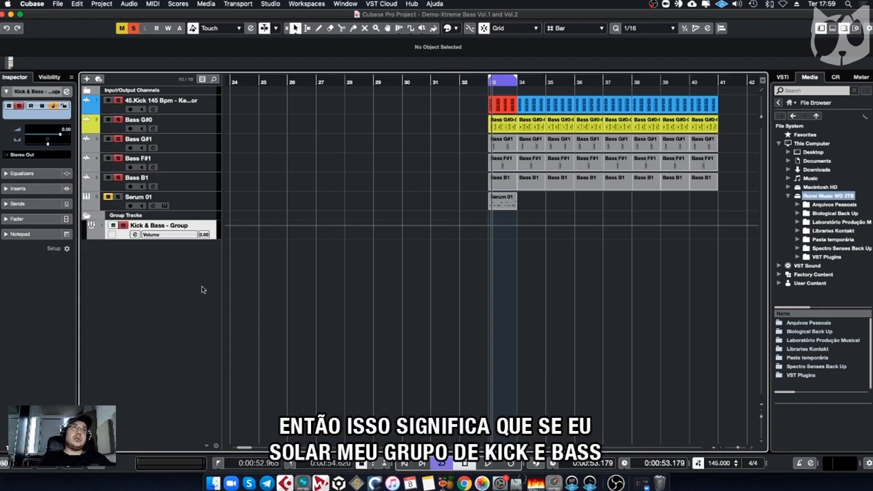
key(space)
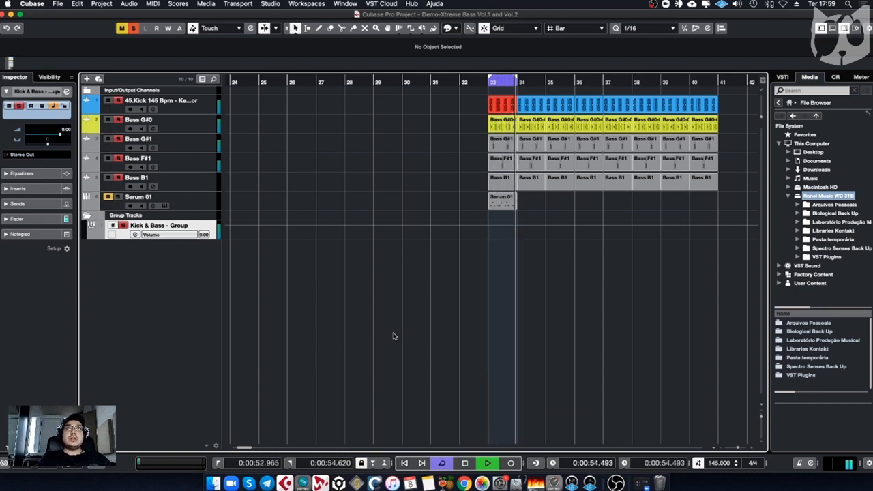
key(space)
click(123, 226)
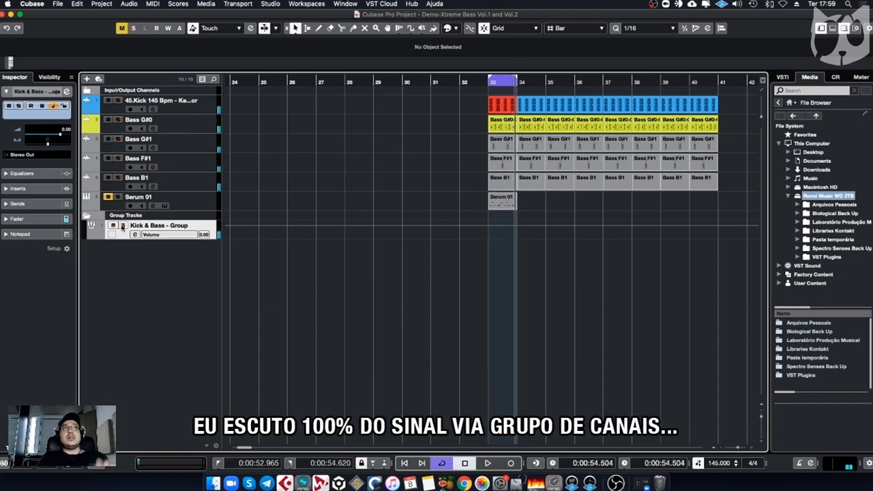
Step: Search the insert presets for "kick & bass UAD" and load "UAD-Kick & Bass - Group FX" on the Kick & Bass group
click(52, 106)
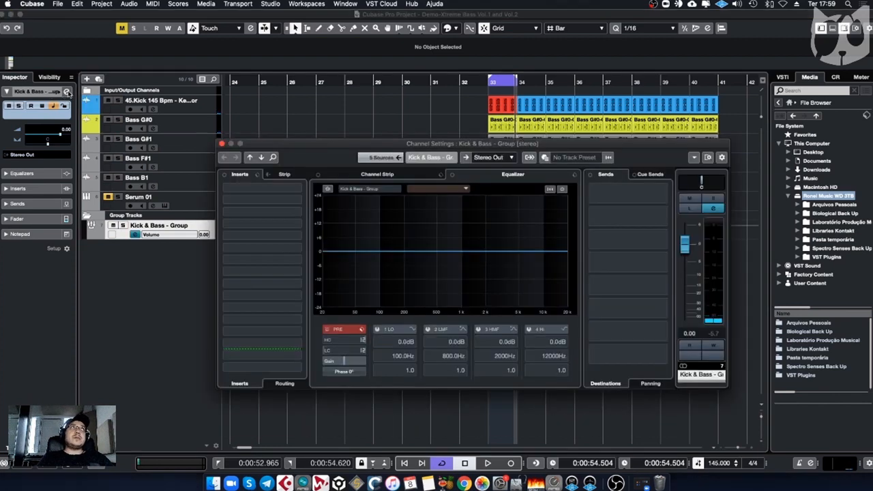
click(260, 175)
click(281, 184)
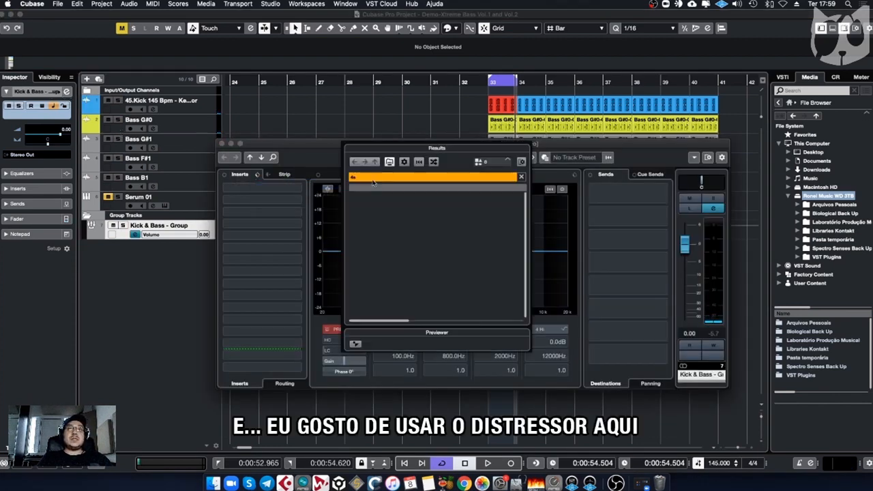
click(375, 179)
text(k)
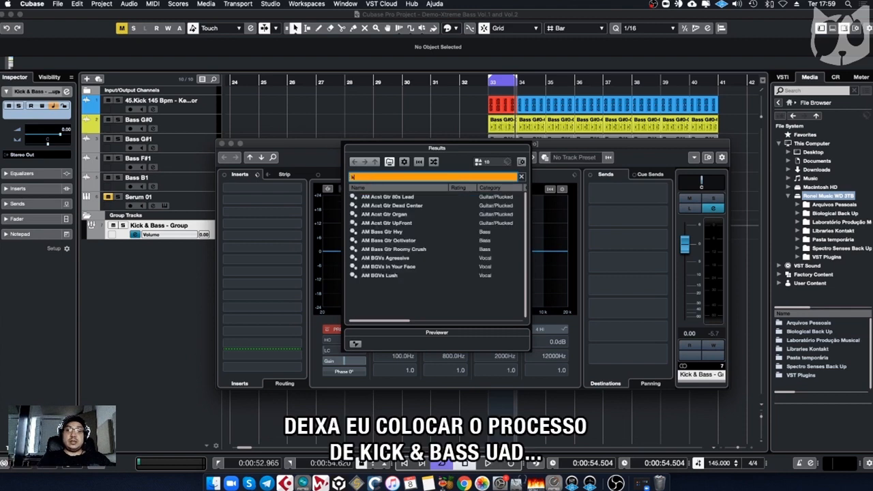
text(ick & bass )
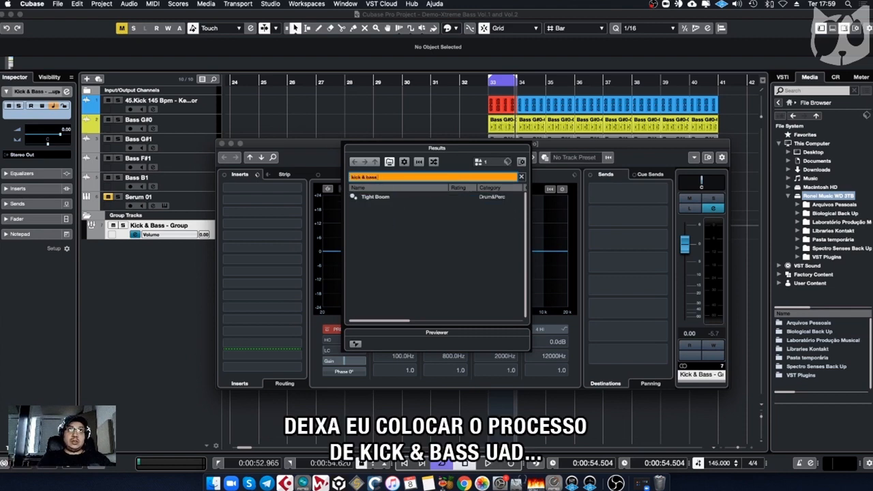
text(UAD)
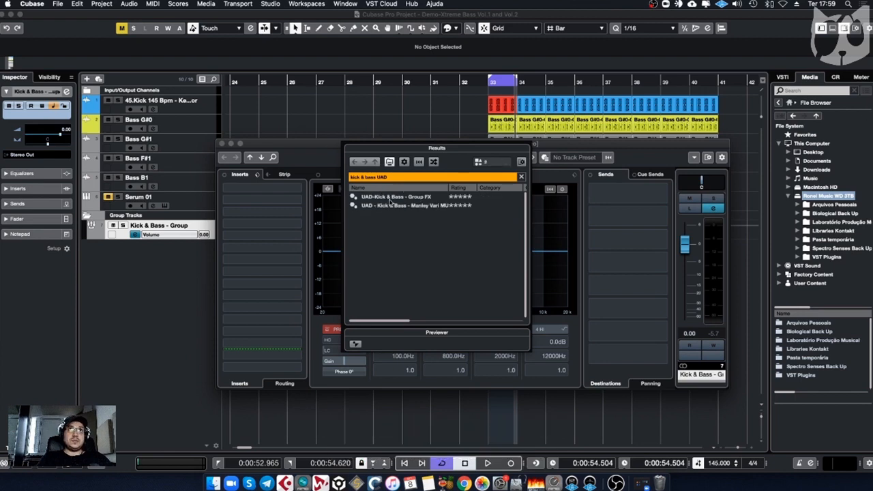
double_click(392, 197)
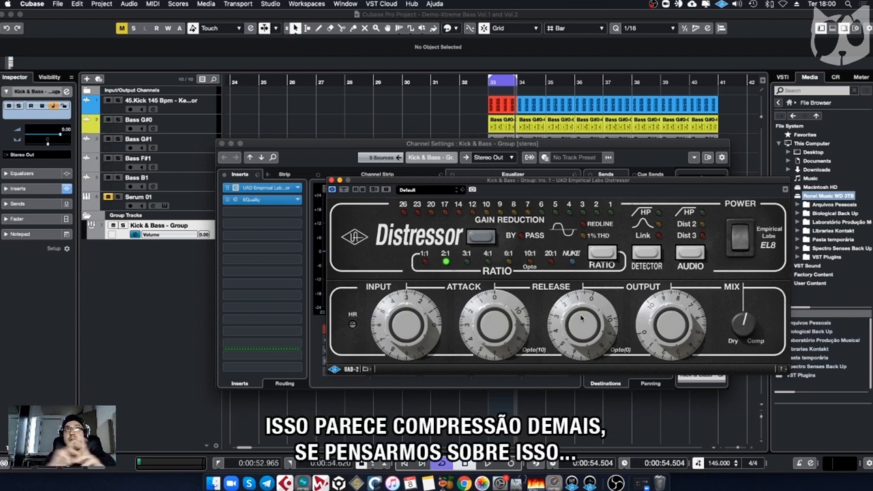
Step: Play the loop to watch the Distressor's gain reduction, and power the Distressor off to hear the group uncompressed
key(space)
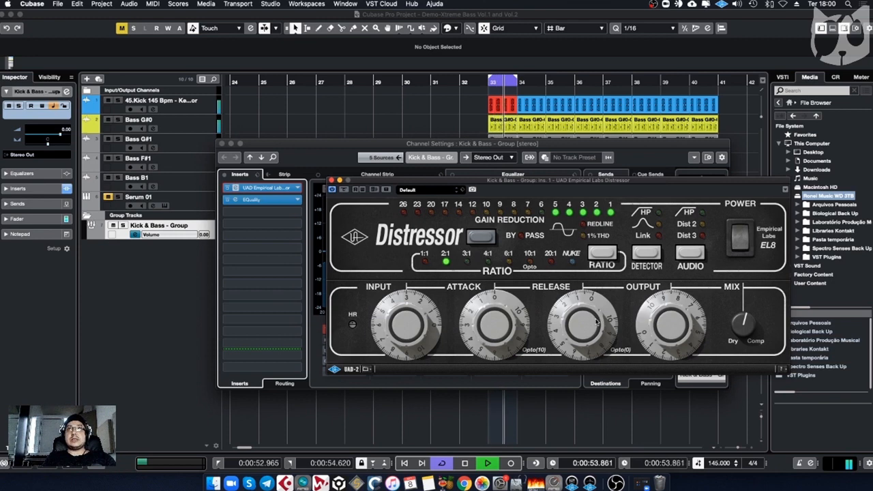
key(space)
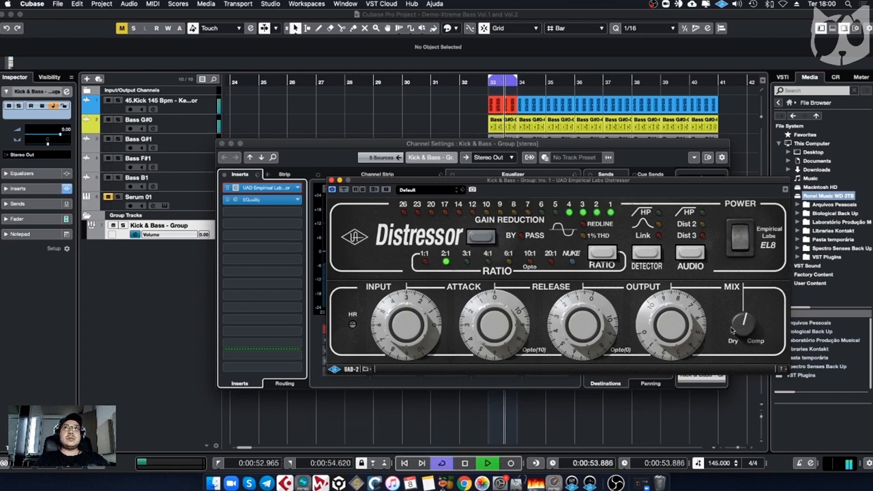
click(740, 260)
key(space)
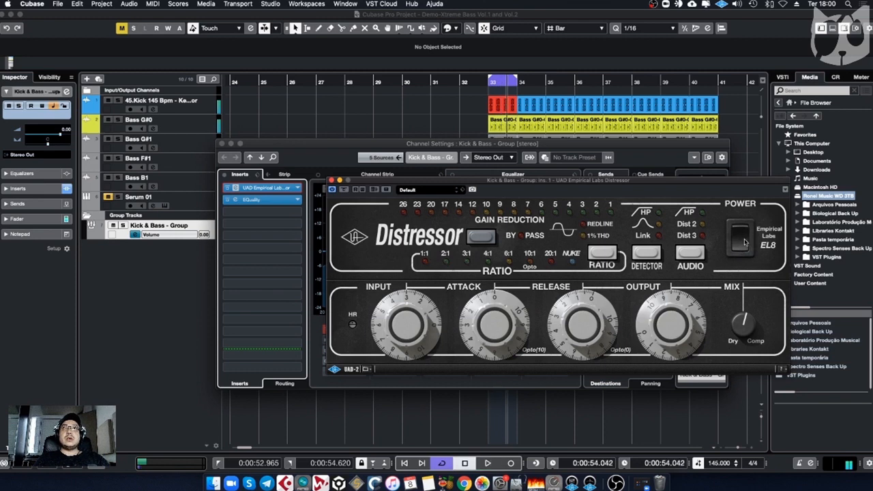
Step: Compare the master meter's levels with the Distressor off and powered back on, resetting the peak first, and close the plug-in
click(864, 78)
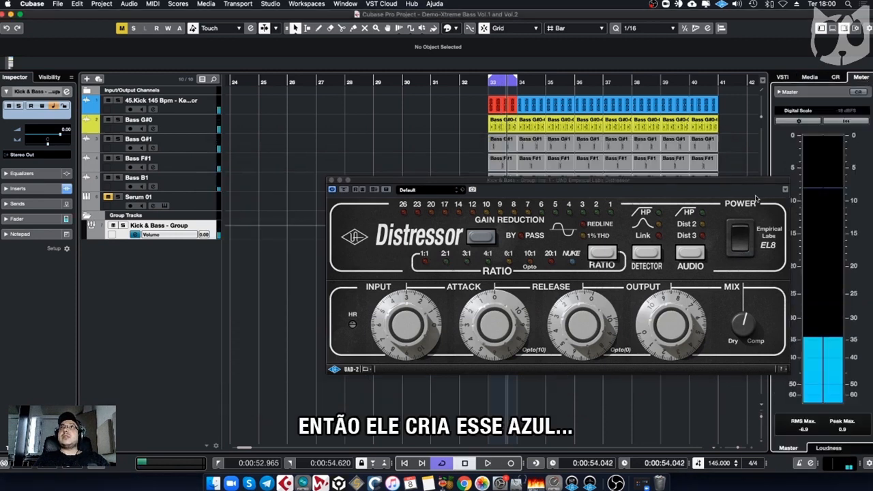
drag(755, 185, 636, 196)
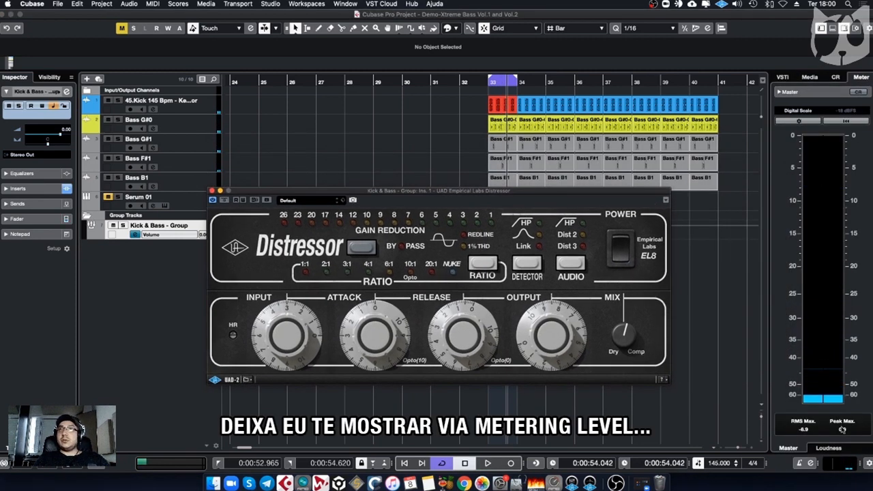
click(842, 430)
key(space)
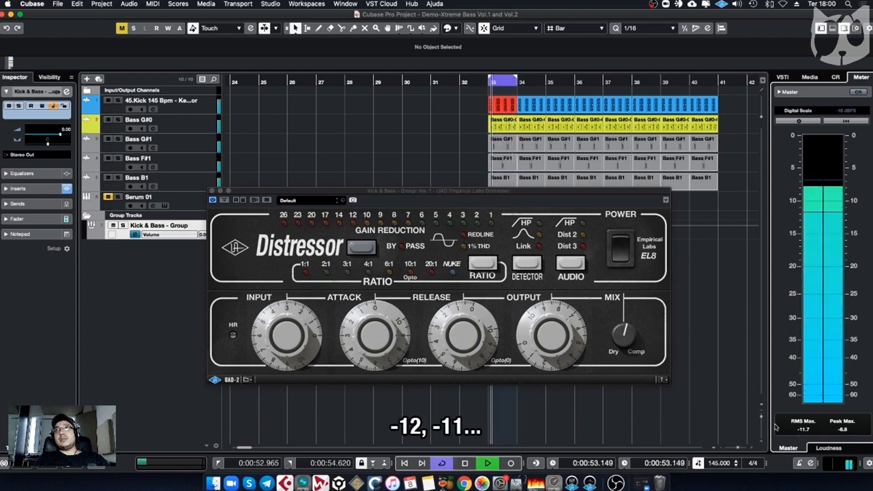
click(622, 247)
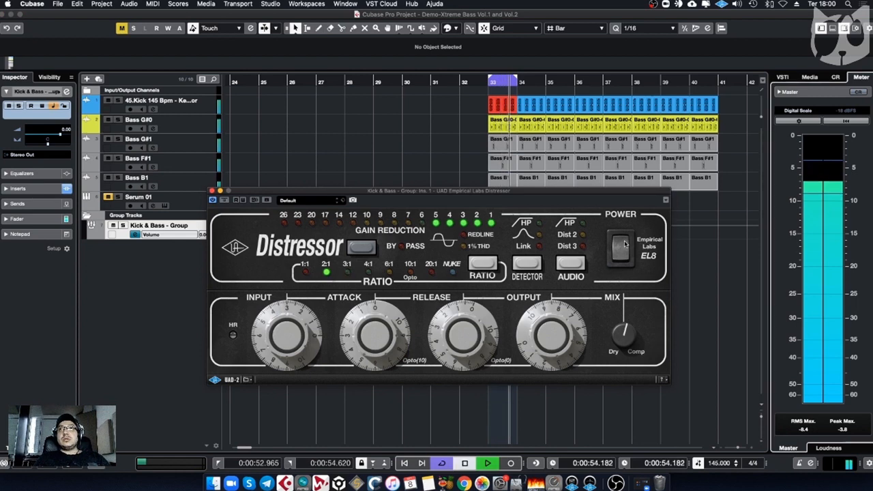
key(space)
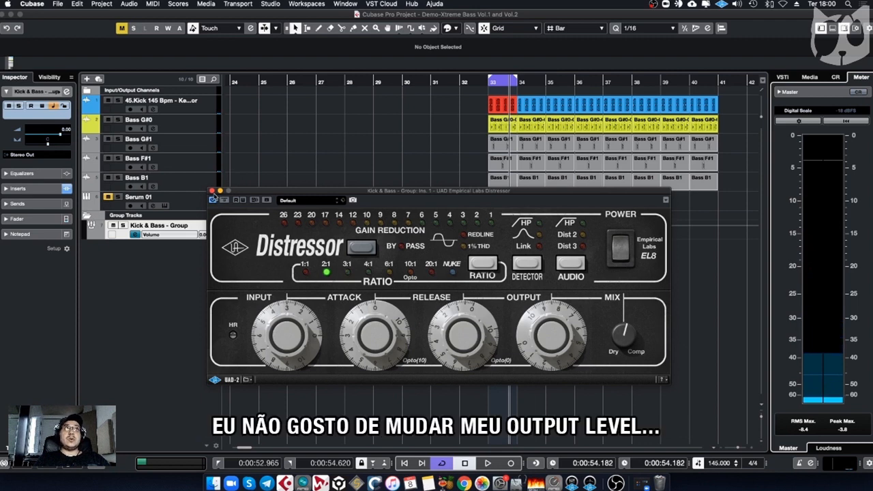
click(212, 191)
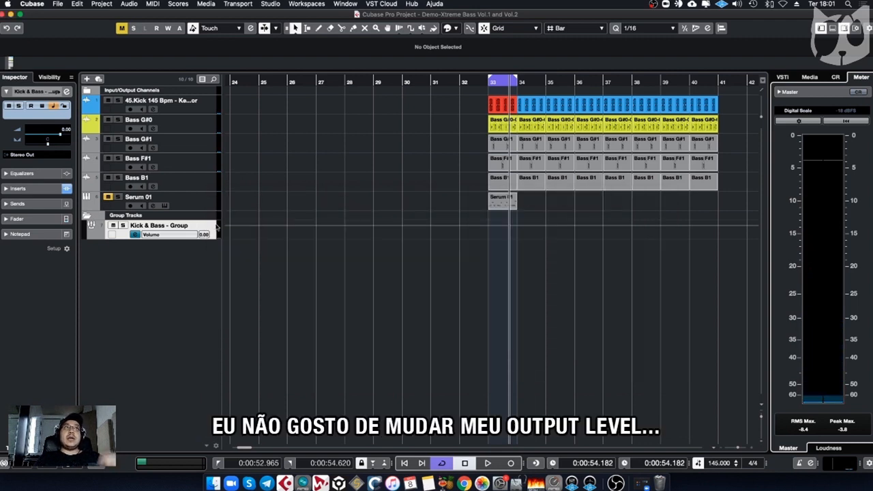
Step: Set the Kick & Bass group's volume to -2 dB, reset the master meter's maximum levels and play the loop to check them
click(66, 131)
text(-2)
key(Return)
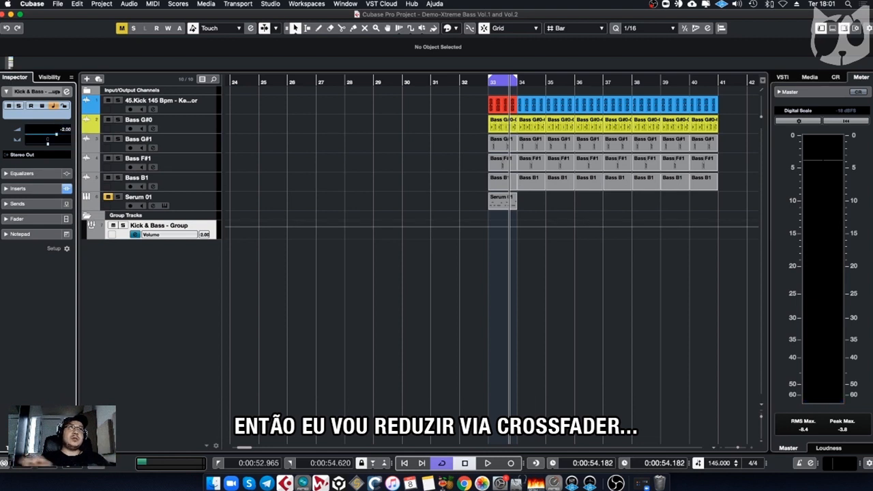
click(846, 431)
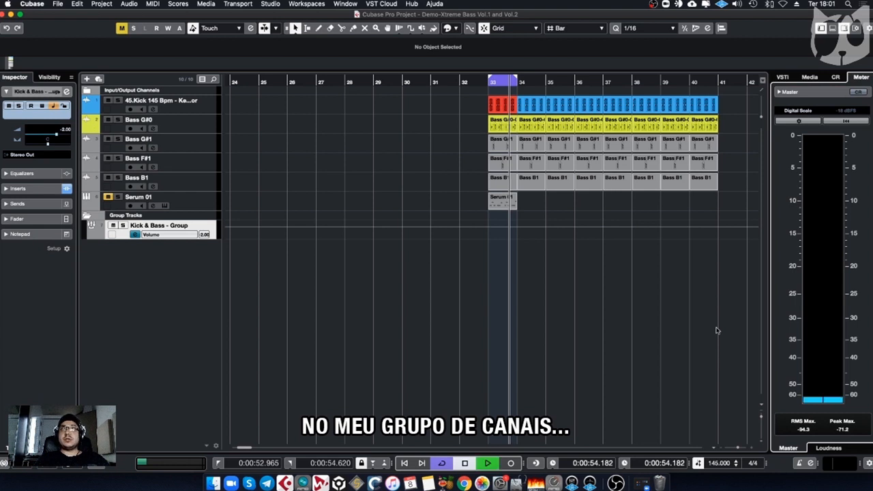
key(space)
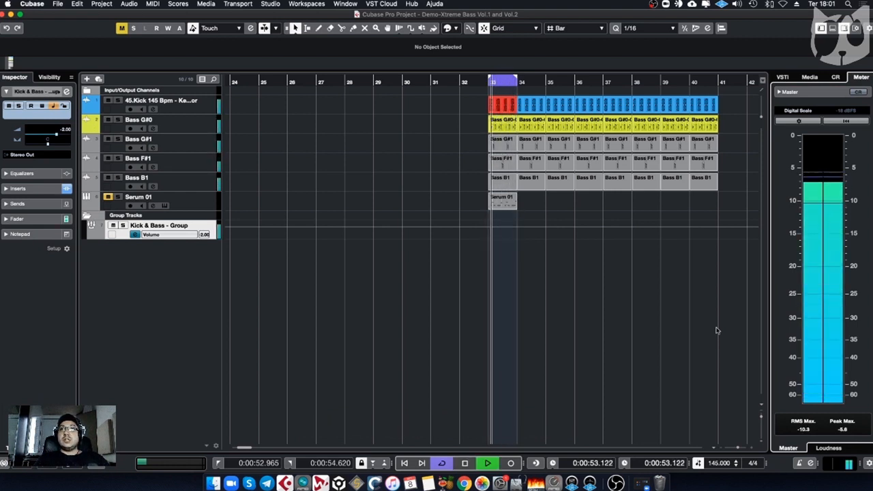
Step: Reset the master meter's maximum levels and replay the one-bar loop to recheck RMS and peak
key(space)
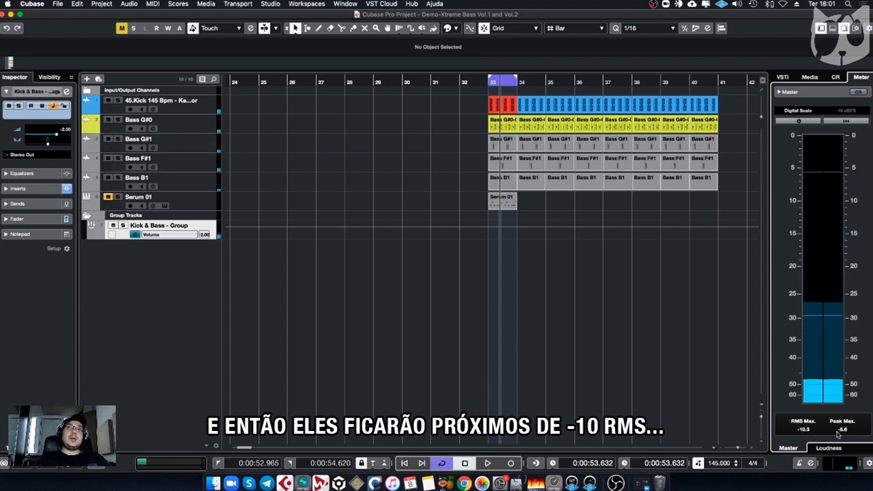
key(space)
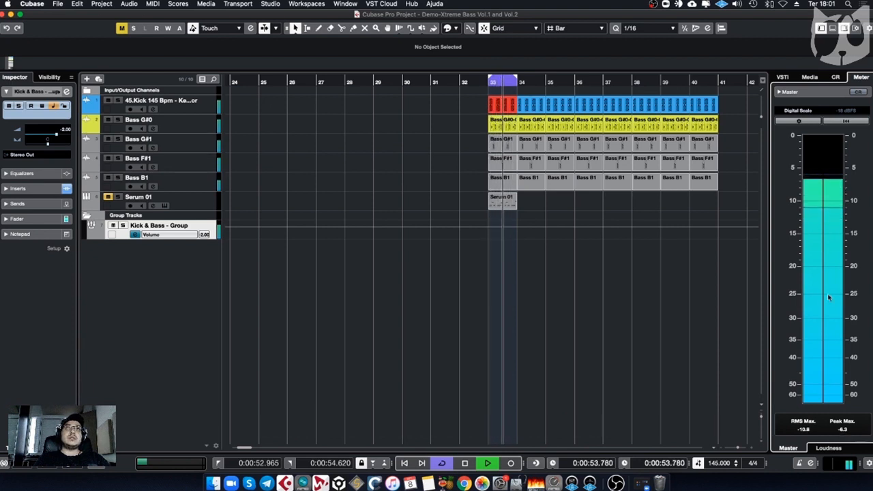
key(space)
Step: Select all kick and bass events, set the loop range to their eight bars from bar 33 to 41, and play it
drag(722, 182, 481, 96)
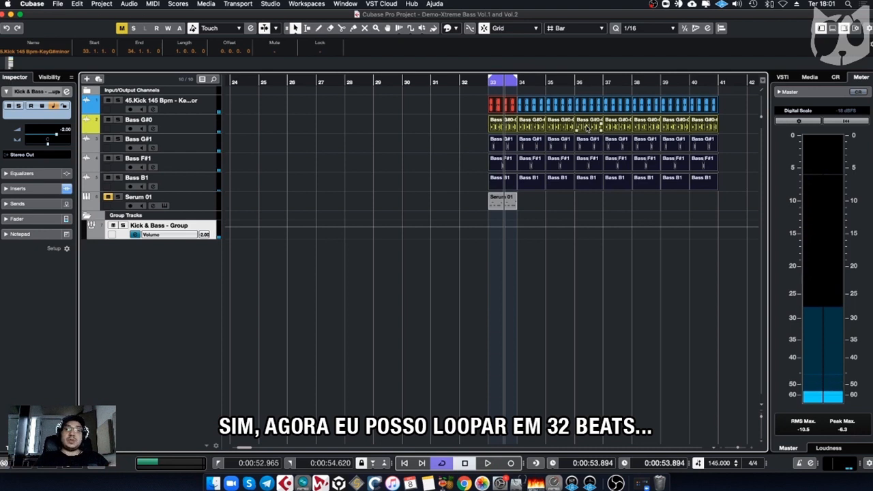
key(p)
key(space)
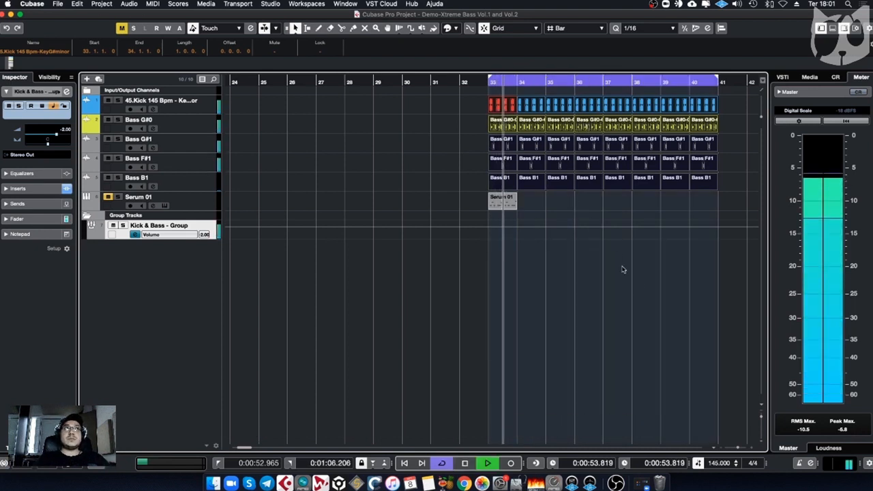
click(672, 307)
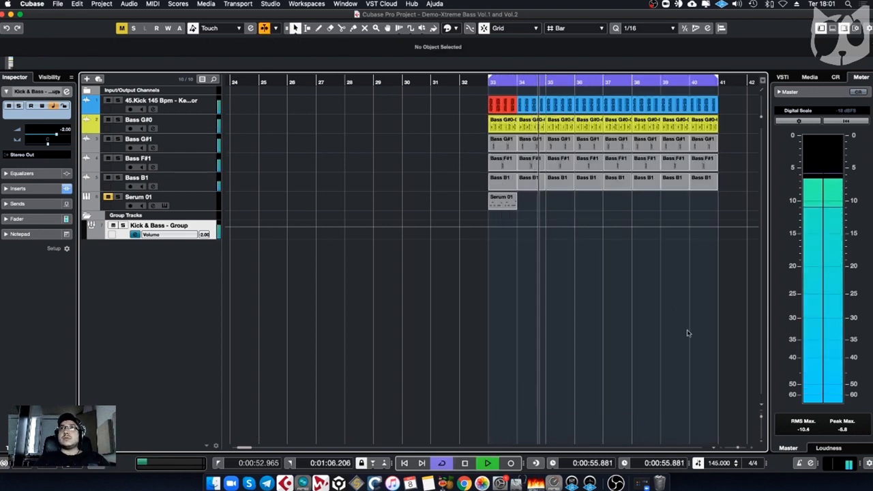
key(space)
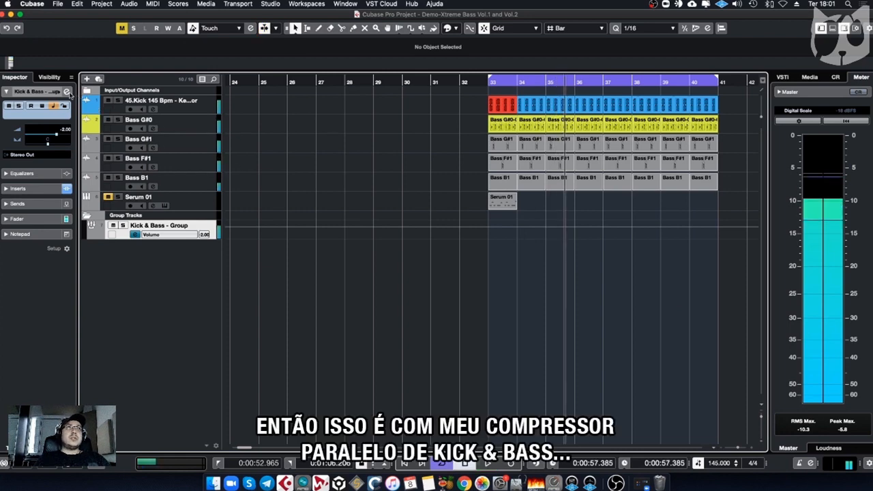
Step: Open the Distressor on the Kick & Bass group and compare the playing loop with its power off and on
click(68, 92)
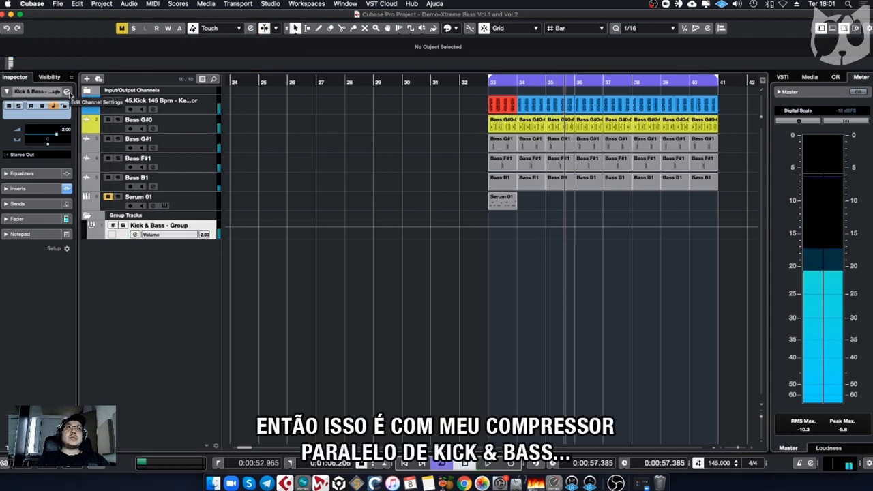
click(262, 191)
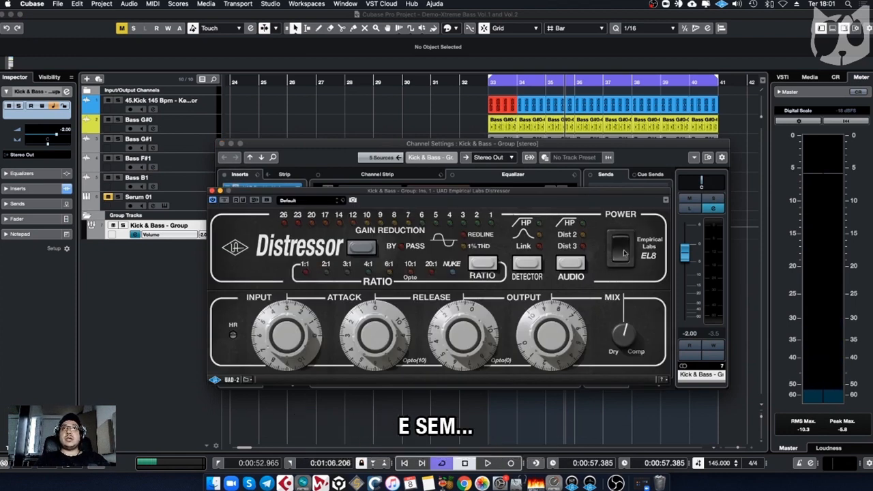
key(space)
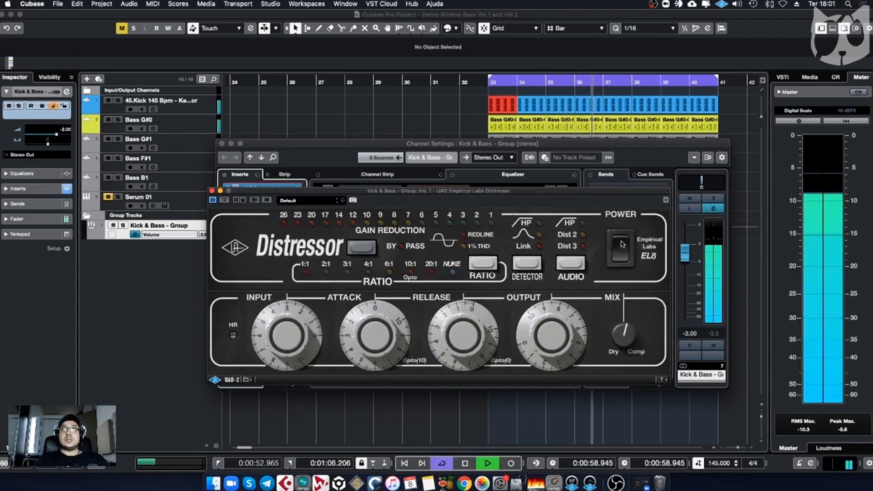
click(621, 245)
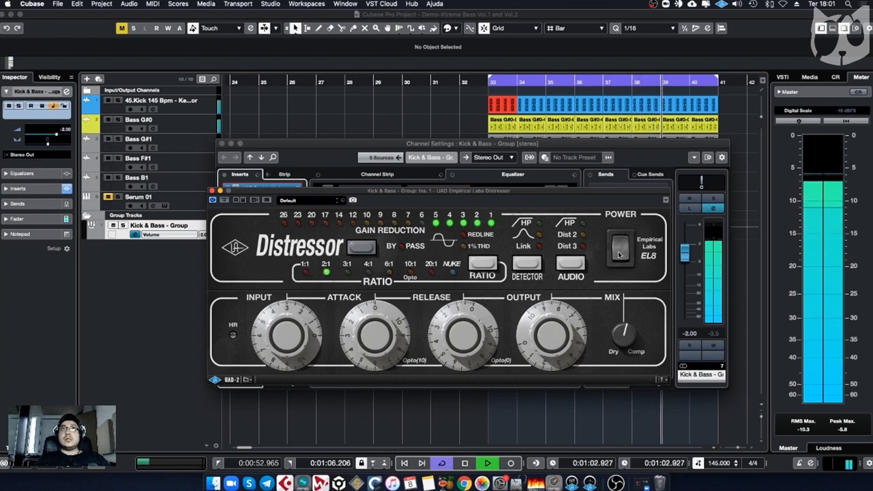
click(616, 259)
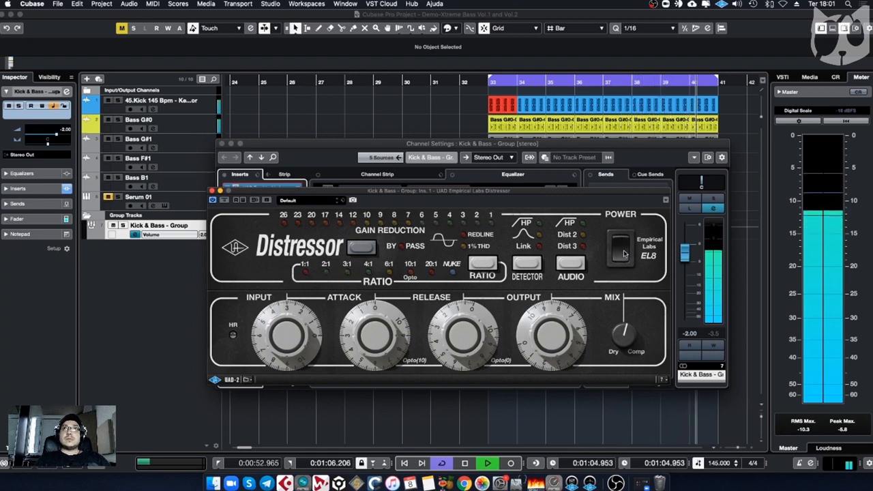
click(622, 239)
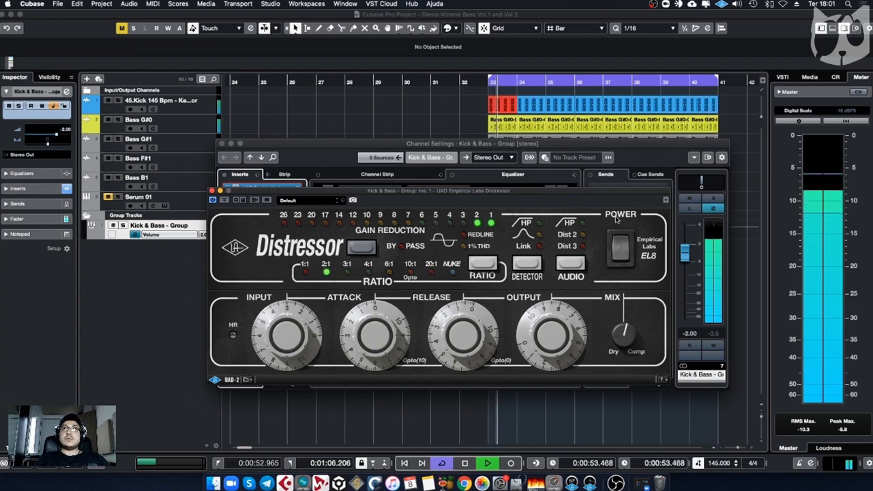
key(space)
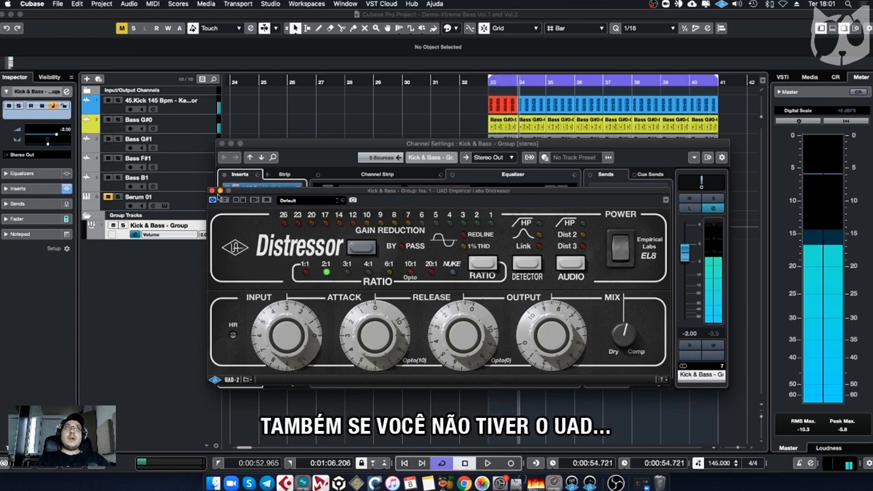
Step: Load the Arousor compressor in the group's third insert slot, look over its controls, and remove it
click(282, 184)
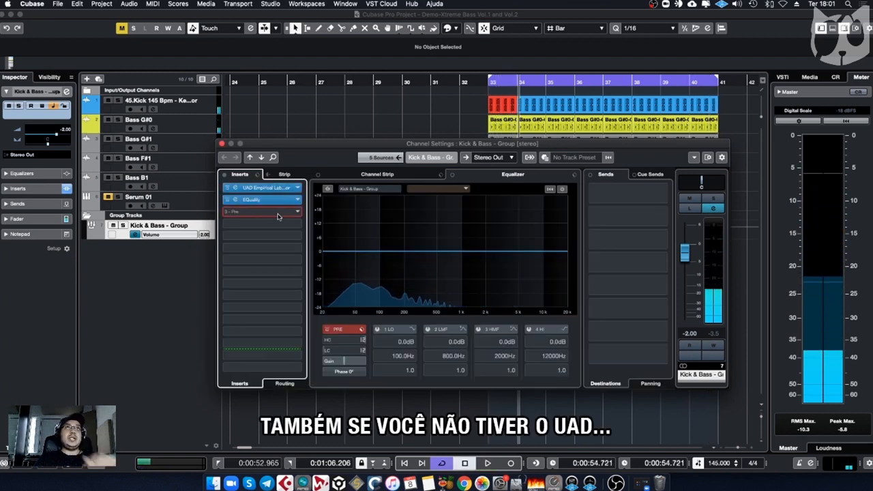
click(276, 213)
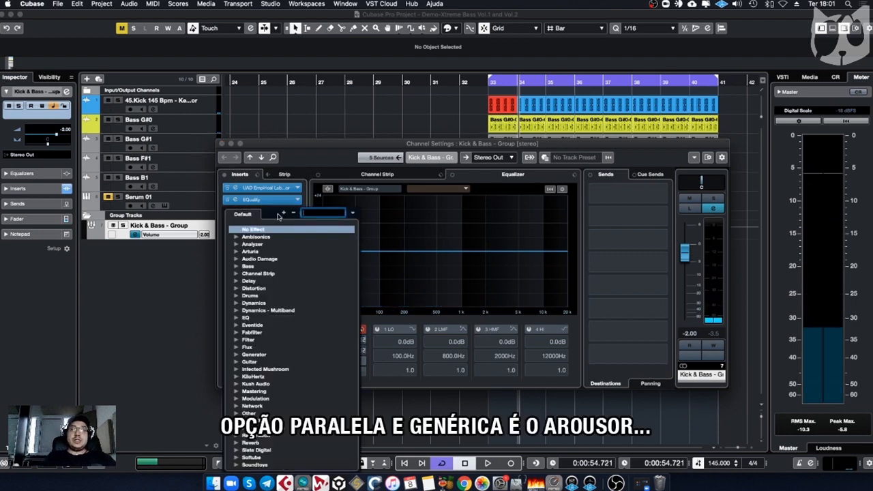
text(AROUS)
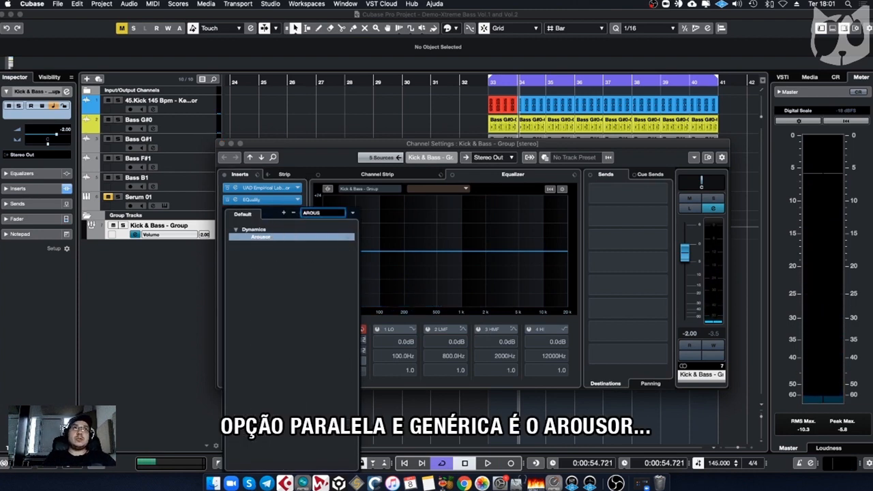
key(Escape)
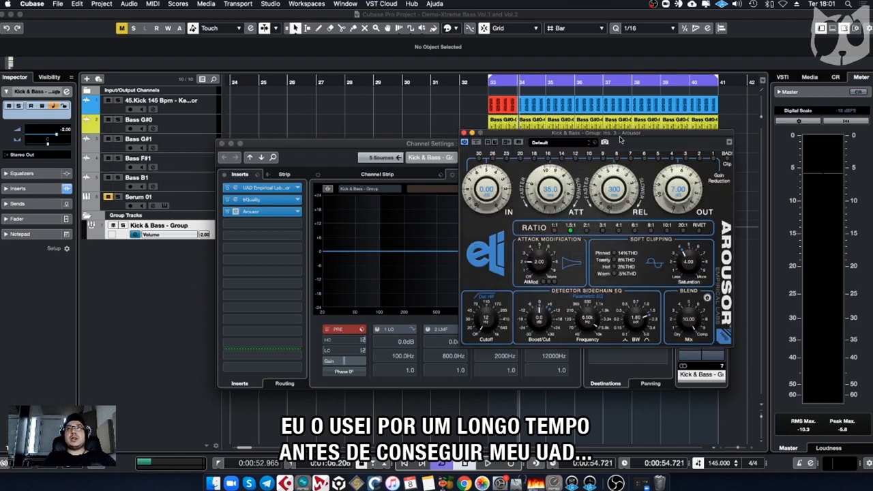
drag(621, 137, 652, 208)
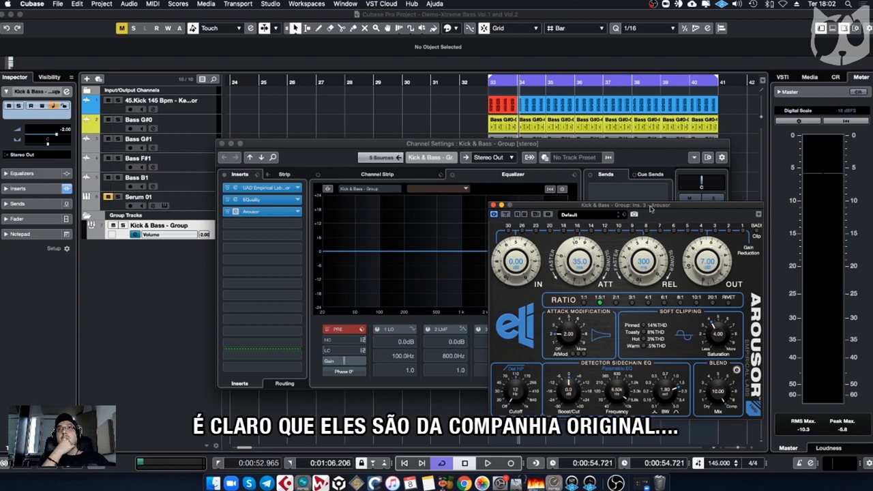
click(494, 205)
drag(280, 215, 444, 283)
Step: Open EQuality on the group's second insert, examine its low cut and available phase modes, and close it
click(257, 201)
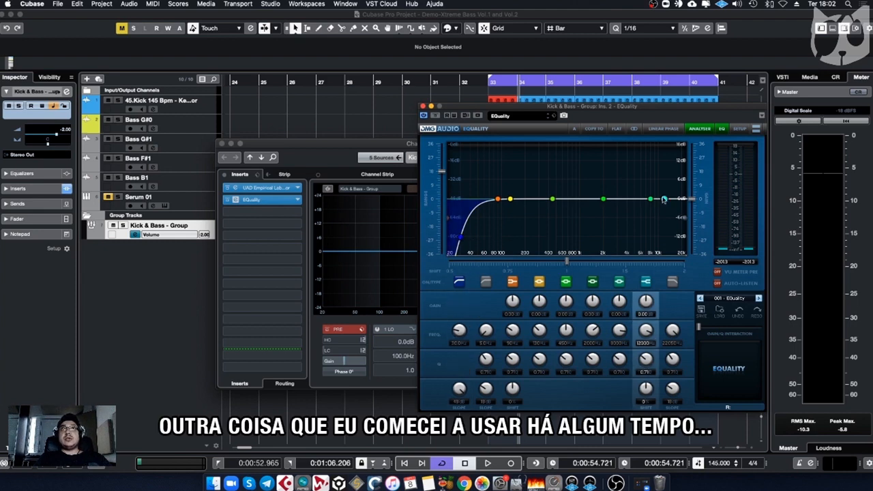
click(660, 129)
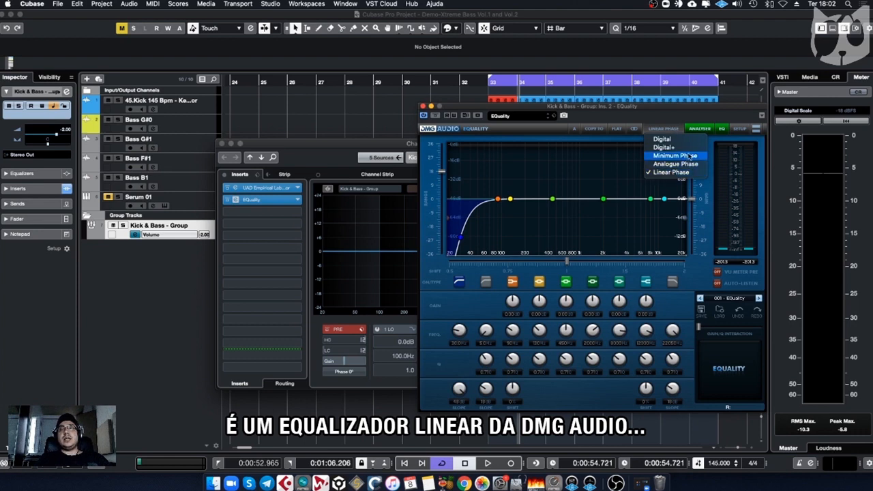
click(694, 115)
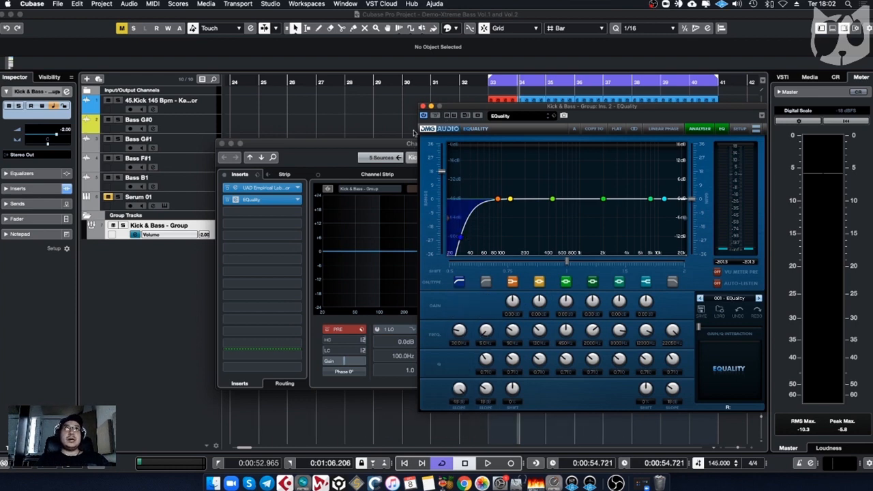
click(423, 106)
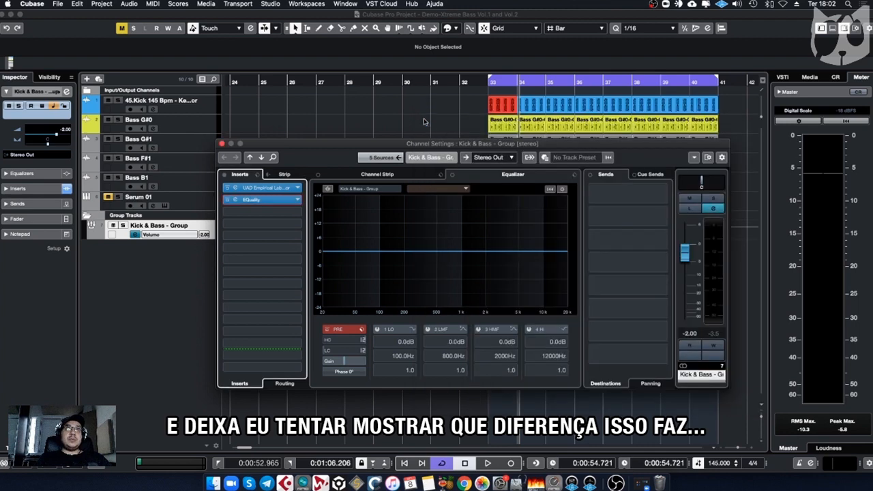
Step: Load VPS Scope in the group's last insert slot, show its Spectrum view, and place the window beside the insert list
click(277, 369)
text(VPS)
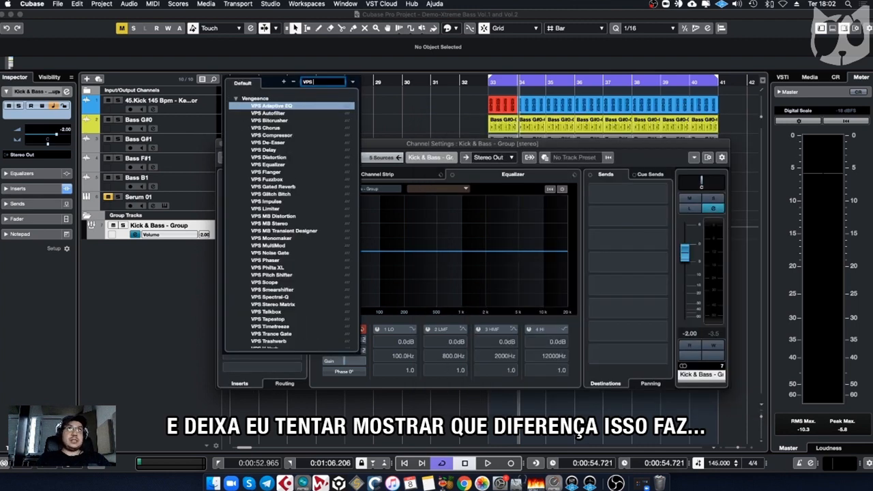
text( Scope)
key(Return)
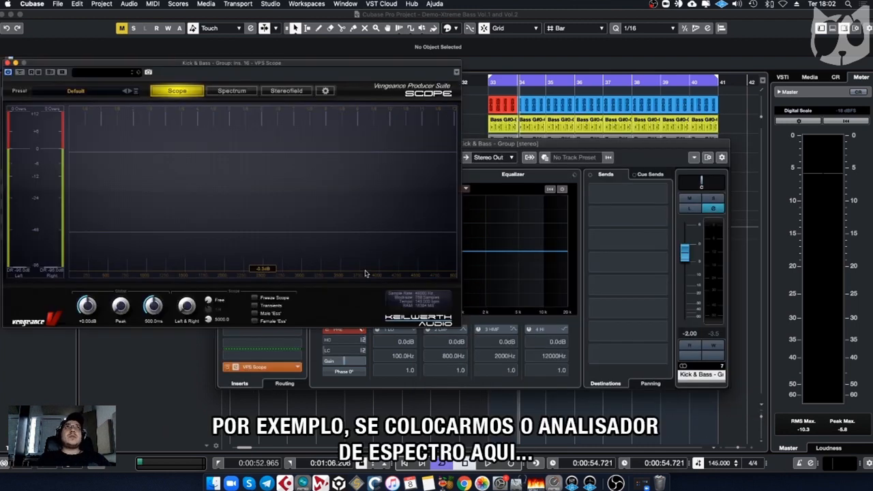
click(245, 91)
drag(283, 63, 674, 199)
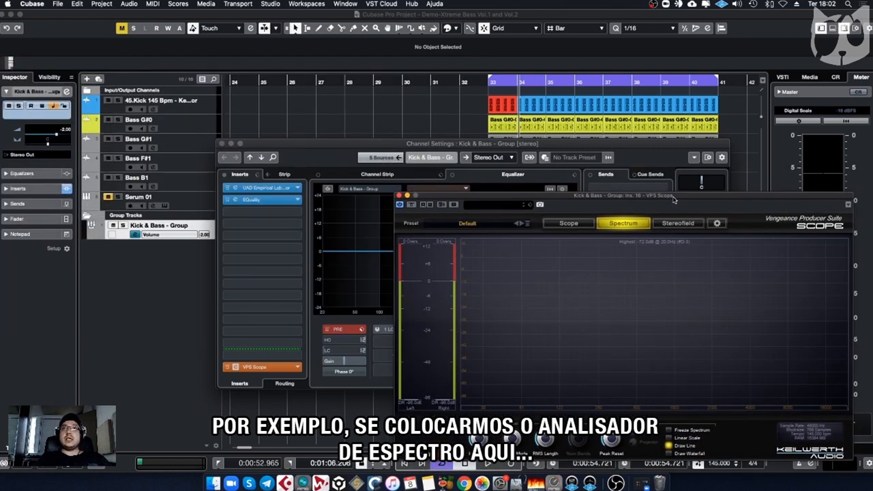
Step: Bypass EQuality on the Kick & Bass group and save the project
click(228, 200)
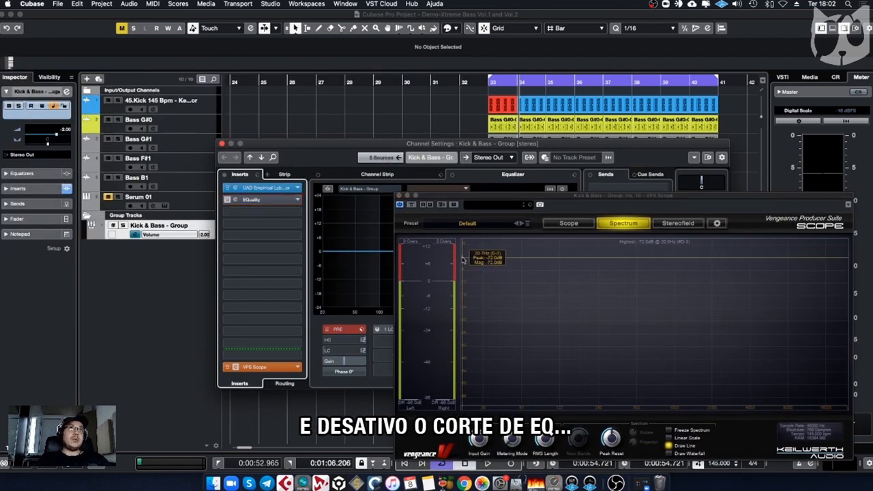
click(52, 3)
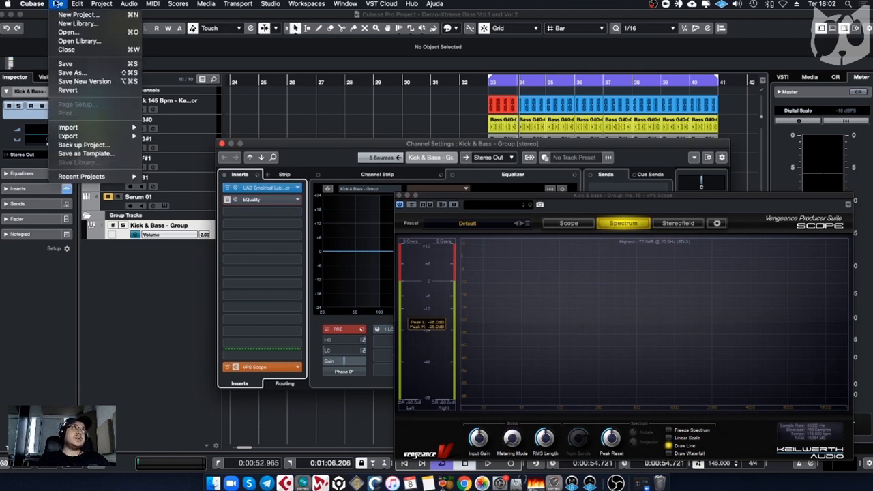
click(68, 64)
Step: Play the loop to inspect the spectrum without EQuality's low cut, and turn off Draw Line in VPS Scope
key(space)
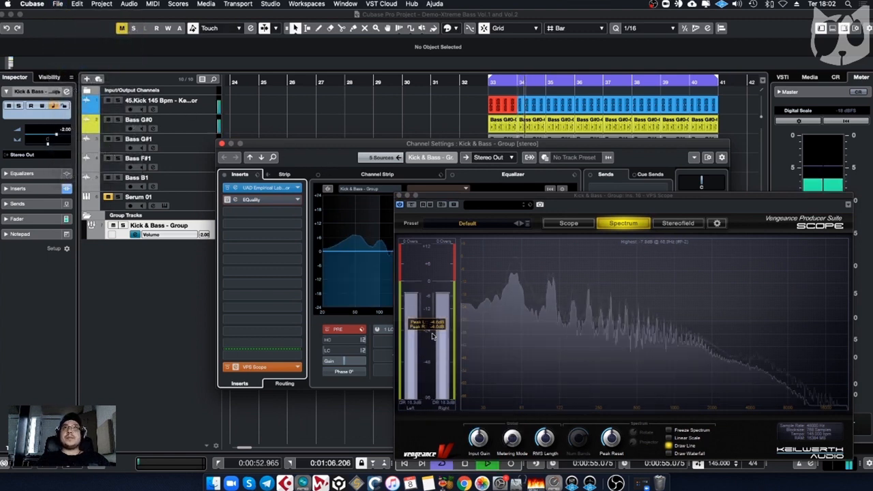
click(670, 446)
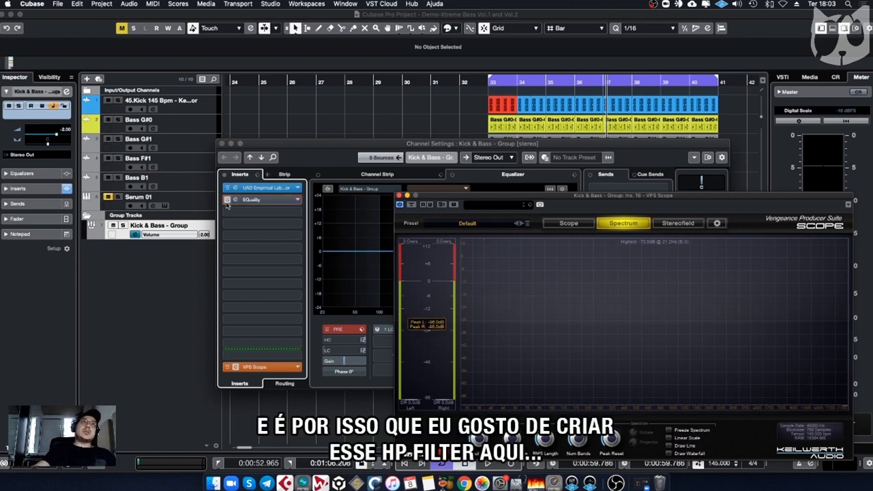
Step: Reactivate EQuality on the group and arrange its open window side by side with VPS Scope
click(234, 202)
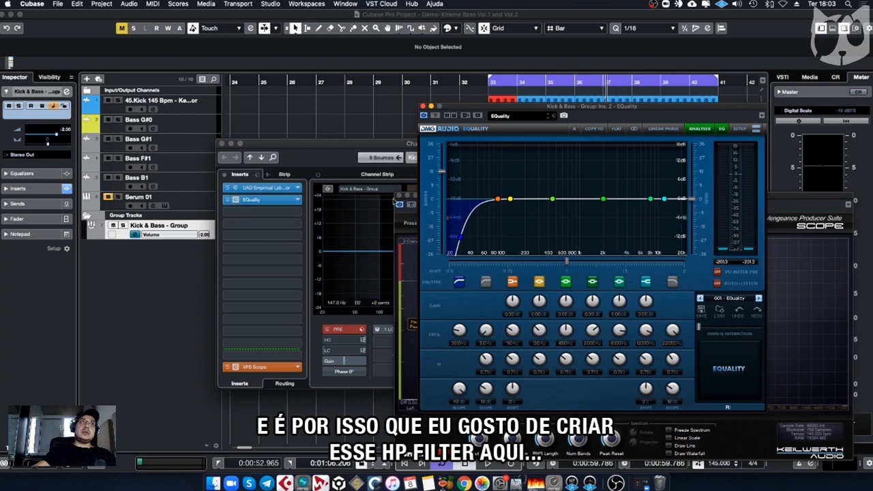
drag(483, 107, 106, 108)
drag(471, 200, 471, 137)
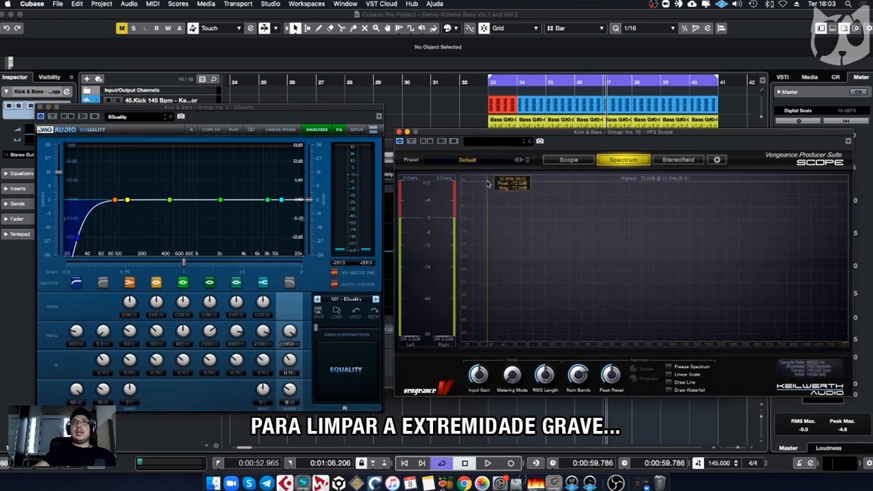
Step: Play the loop to examine the filtered low end in both analysers, and close the EQuality and channel settings windows
key(space)
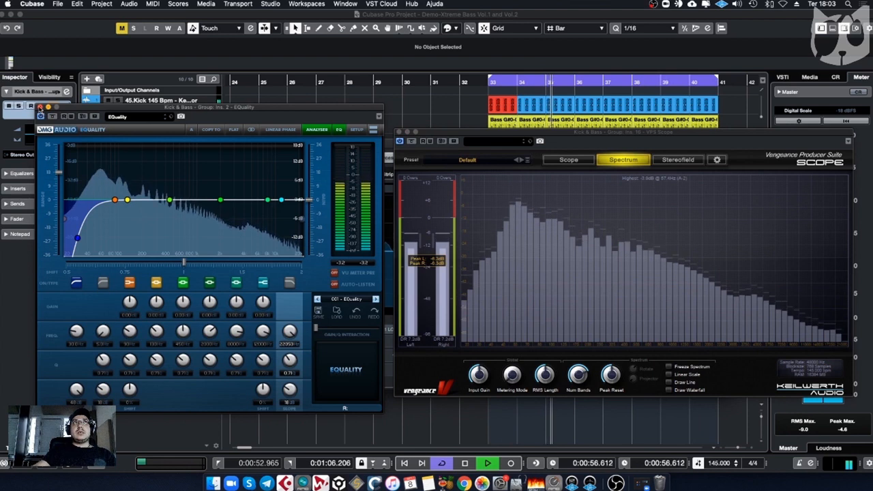
key(space)
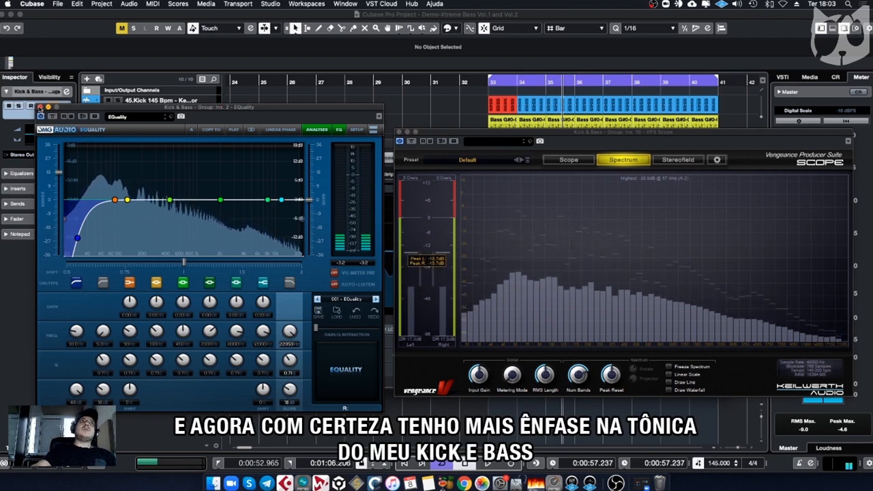
click(41, 107)
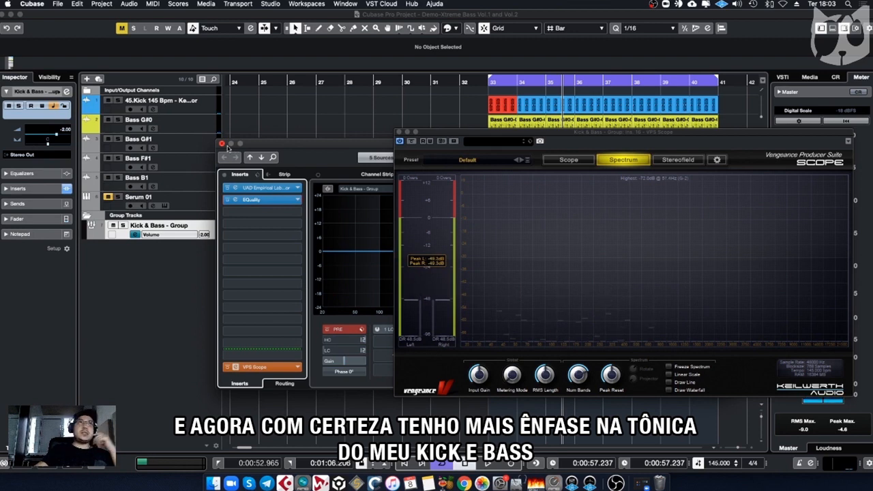
click(222, 145)
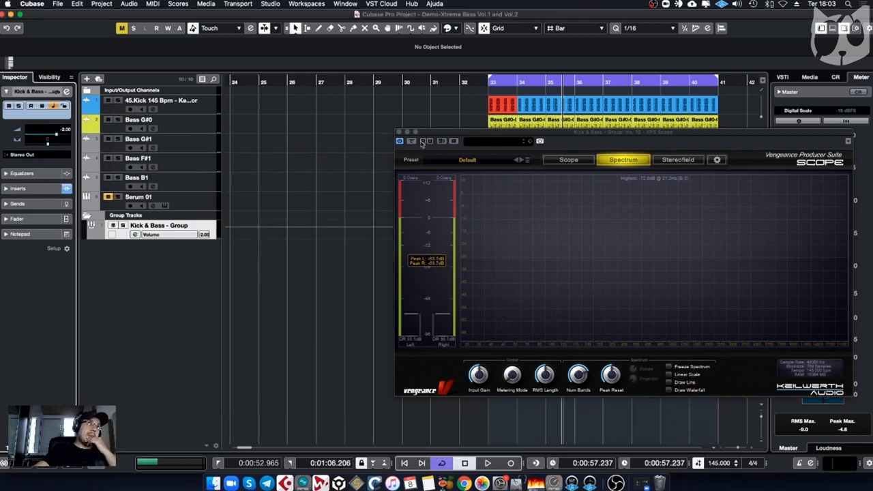
Step: Close VPS Scope, switch to Chrome, search Google for void acoustics specs sub, and enlarge the browser window to read the results
click(399, 132)
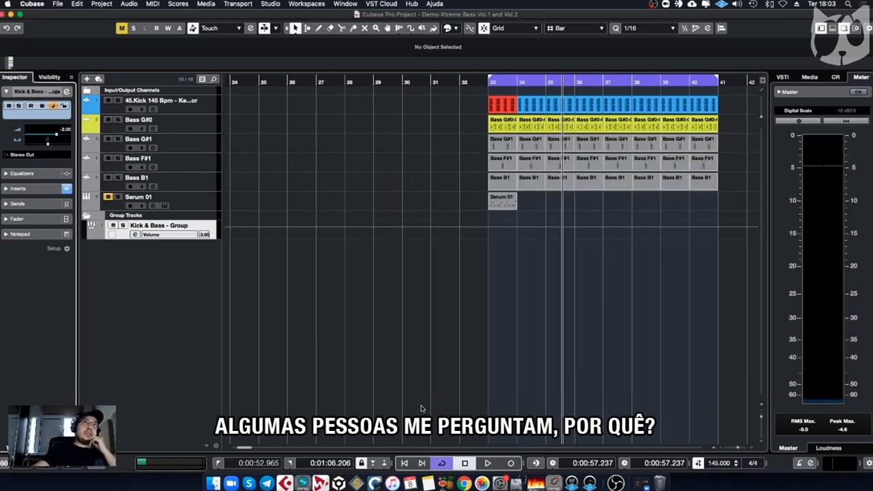
click(464, 482)
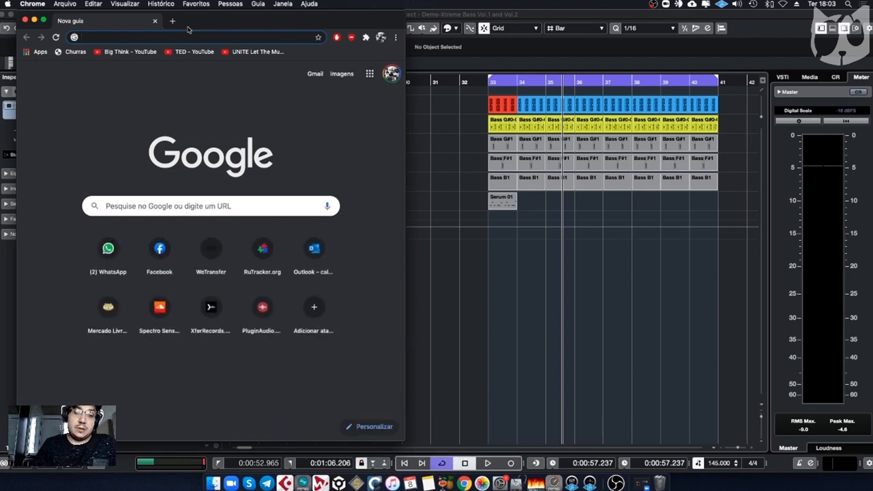
text(V)
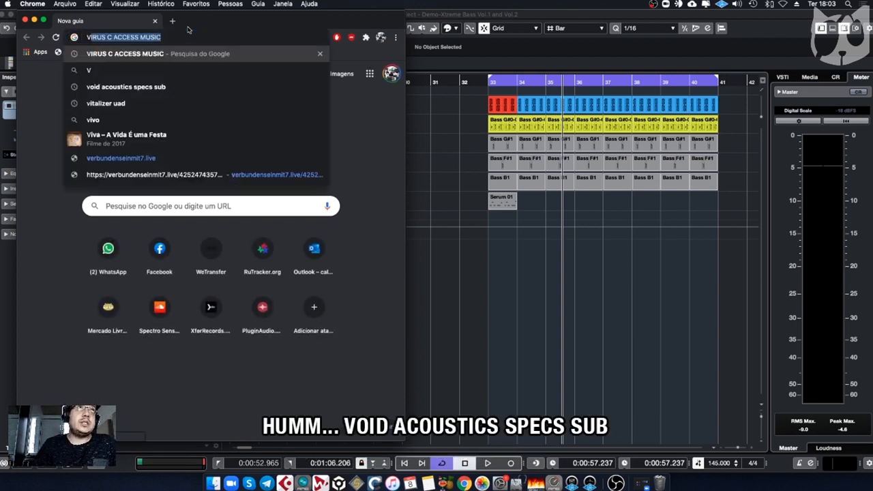
text(OID A)
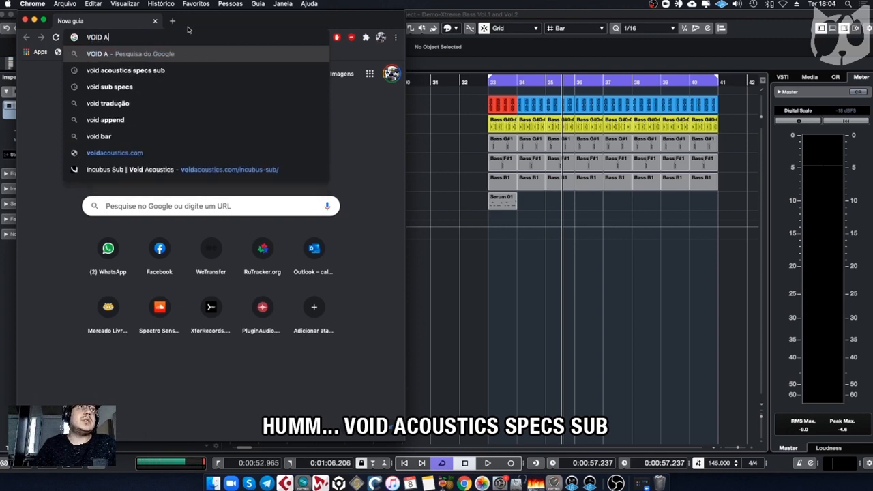
key(Down)
key(Return)
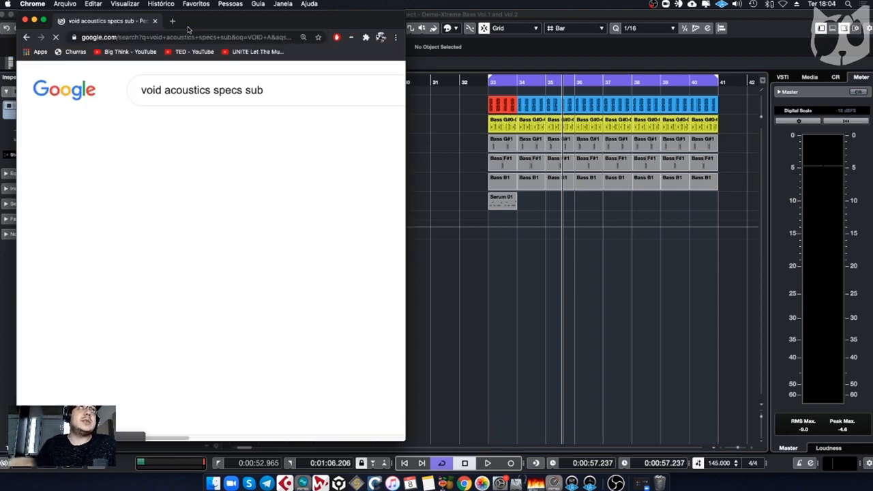
drag(405, 440, 587, 416)
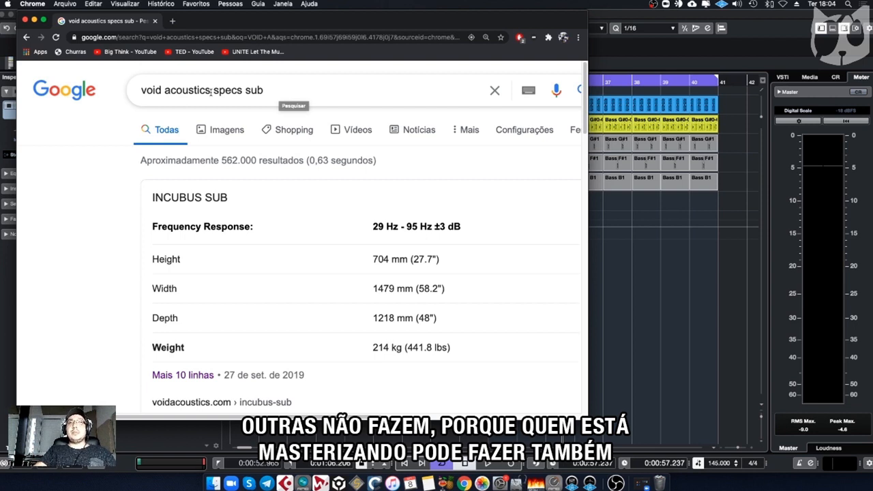
Step: Replace the brand in the query and search Google for PURE GROOVE specs sub
drag(212, 90, 119, 80)
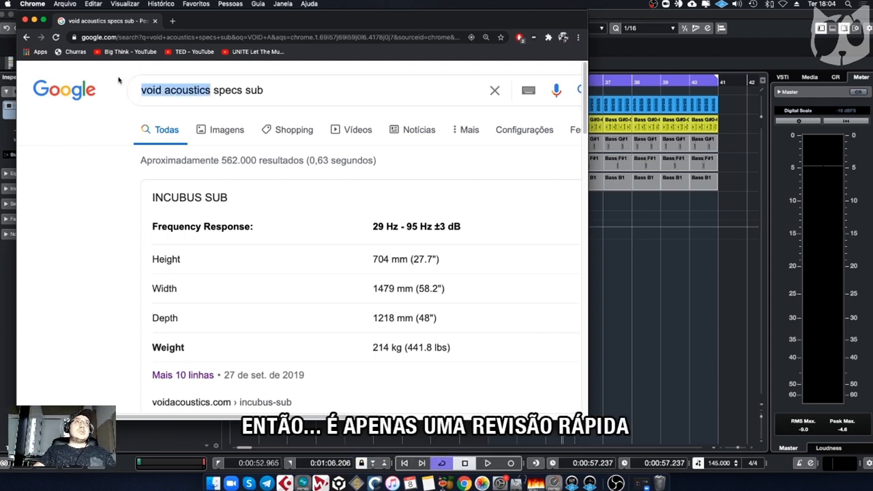
text(PURE)
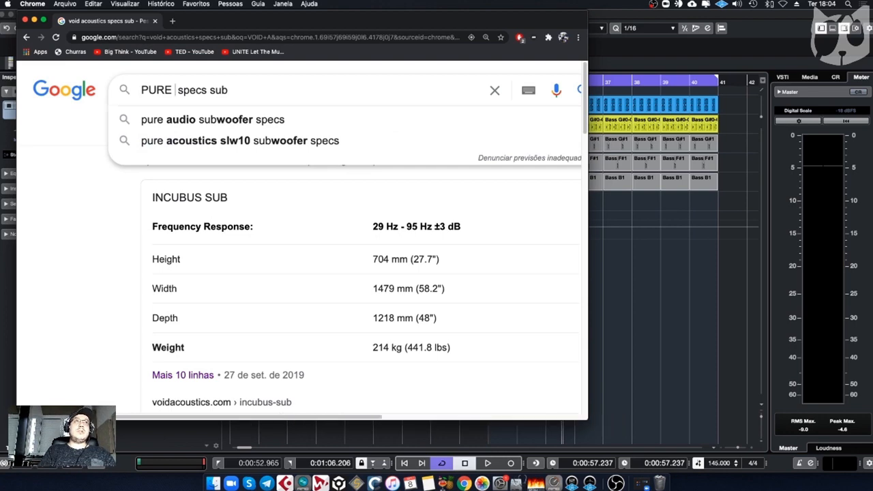
text( GROOVE)
key(Return)
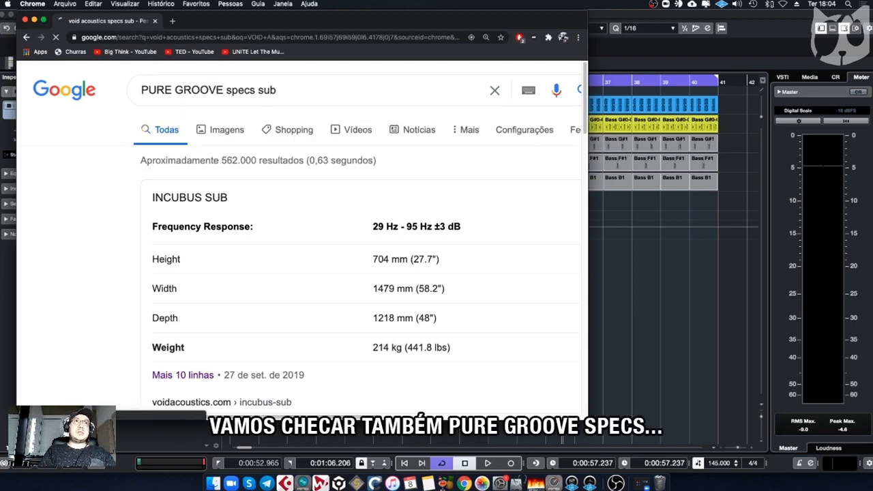
Step: Try the search as PURE GROOVE specs without the word sub, and return to the previous results
click(256, 90)
double_click(260, 89)
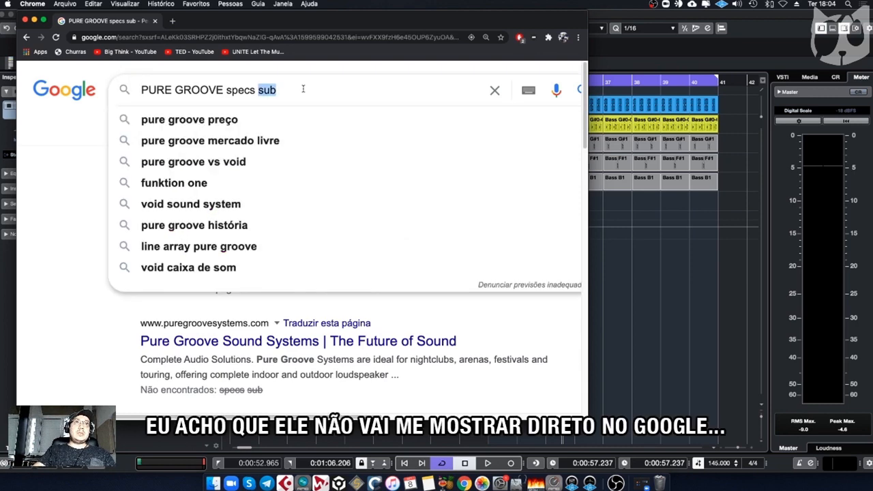
key(BackSpace)
key(BackSpace)
key(Return)
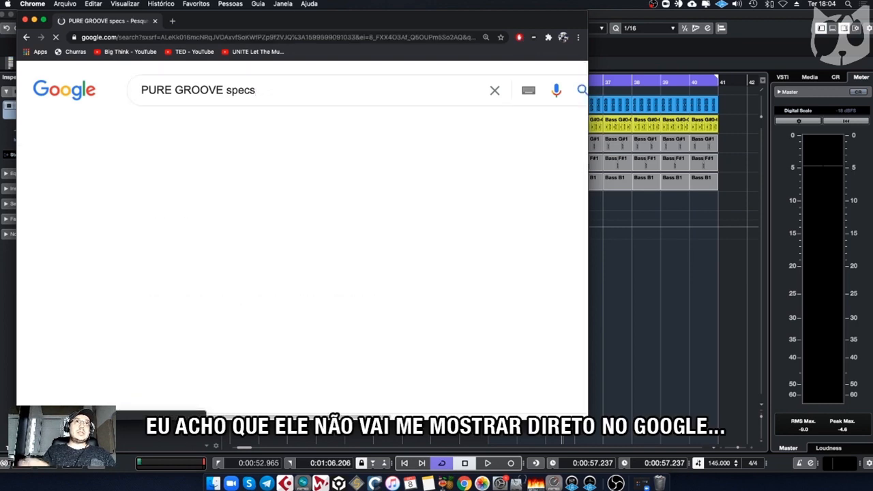
click(26, 37)
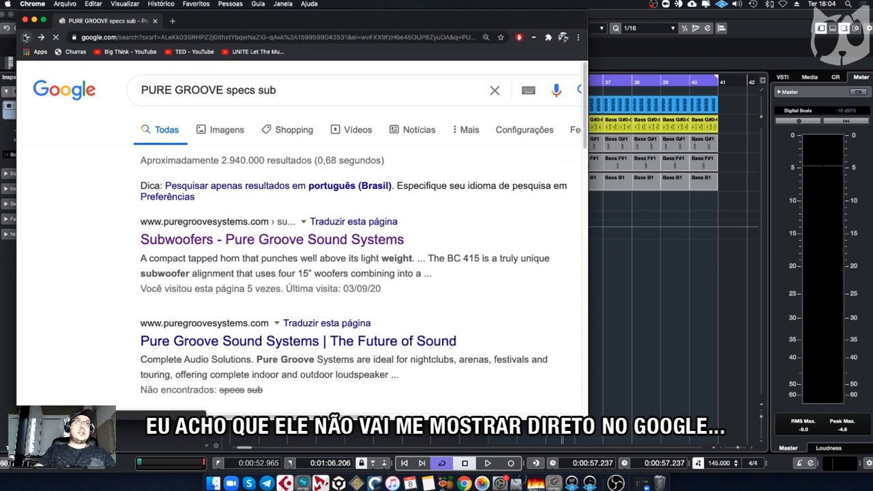
Step: Open the Subwoofers - Pure Groove Sound Systems result and examine the operating frequency ranges of the TH118, BC415 and TH812
click(279, 242)
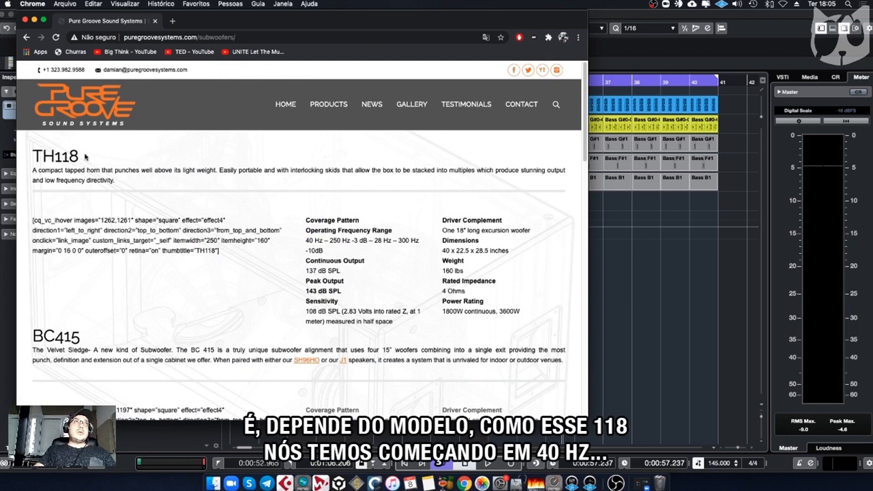
drag(85, 158, 17, 155)
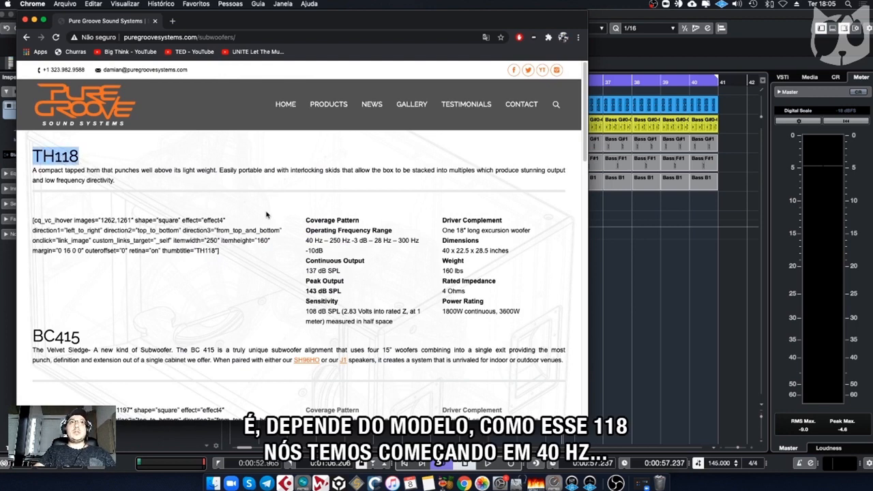
drag(304, 242, 319, 241)
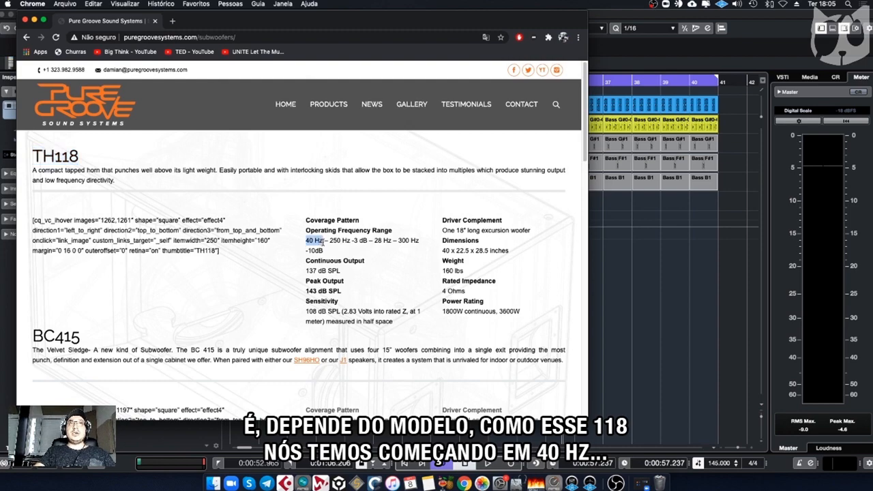
scroll(320, 239, down, 10)
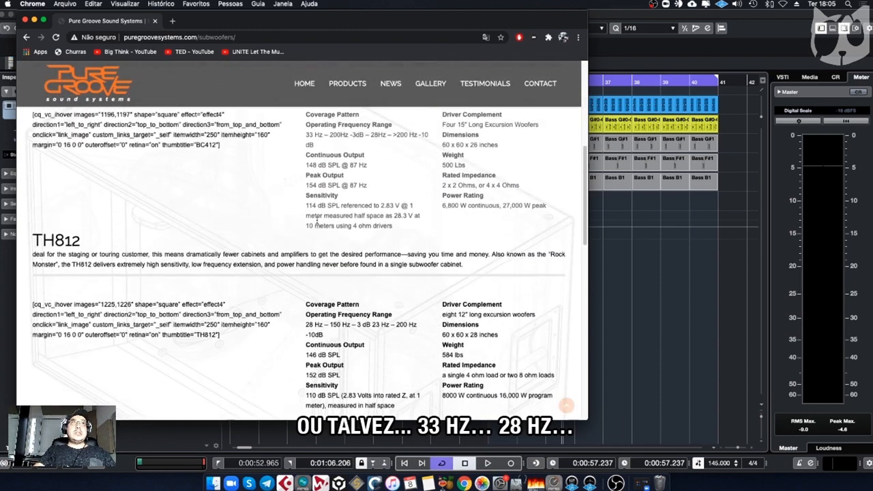
scroll(317, 220, up, 1)
drag(307, 176, 317, 177)
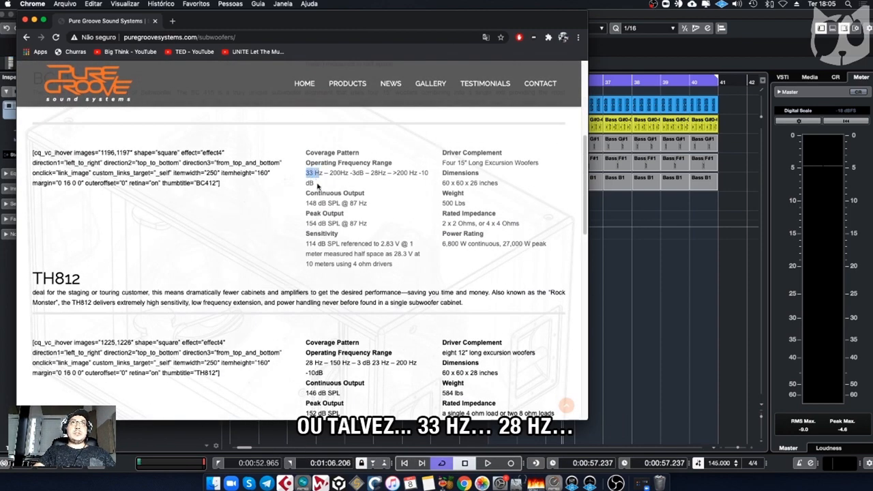
scroll(318, 202, down, 2)
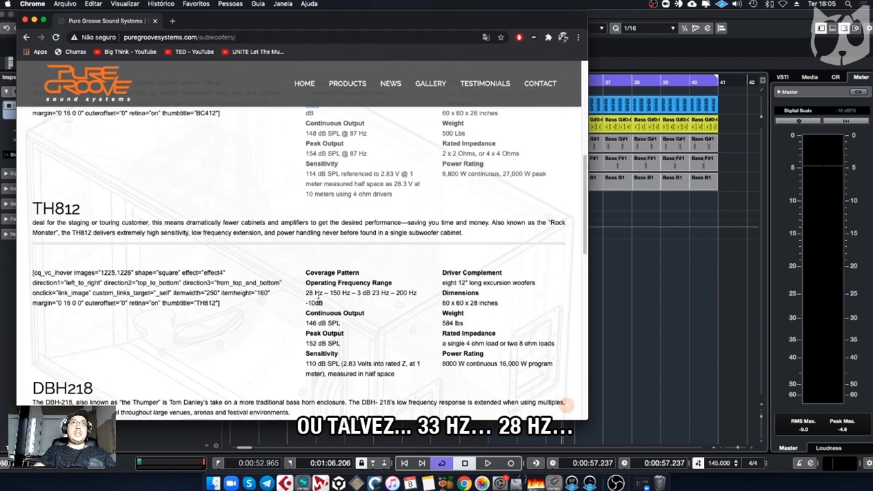
Step: Examine the operating frequency ranges of the DBH218, TH412 and TH221 subwoofers, and close the web page
scroll(317, 294, down, 5)
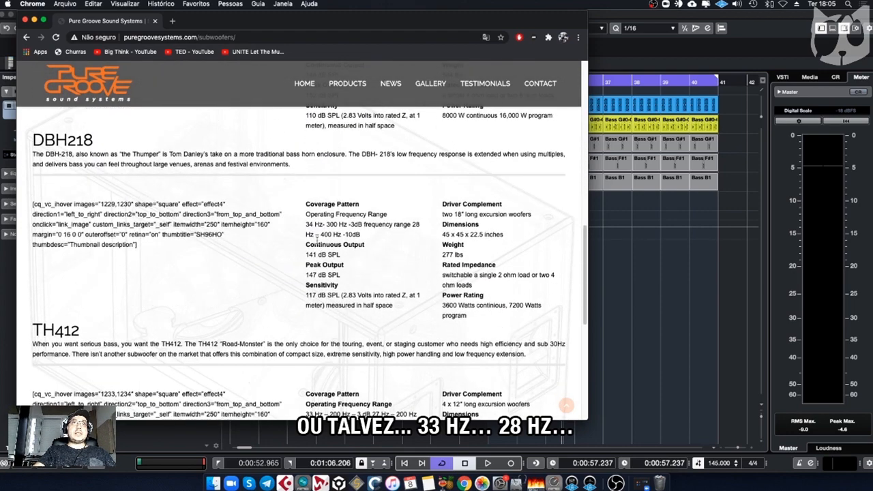
drag(306, 225, 315, 225)
scroll(322, 253, down, 4)
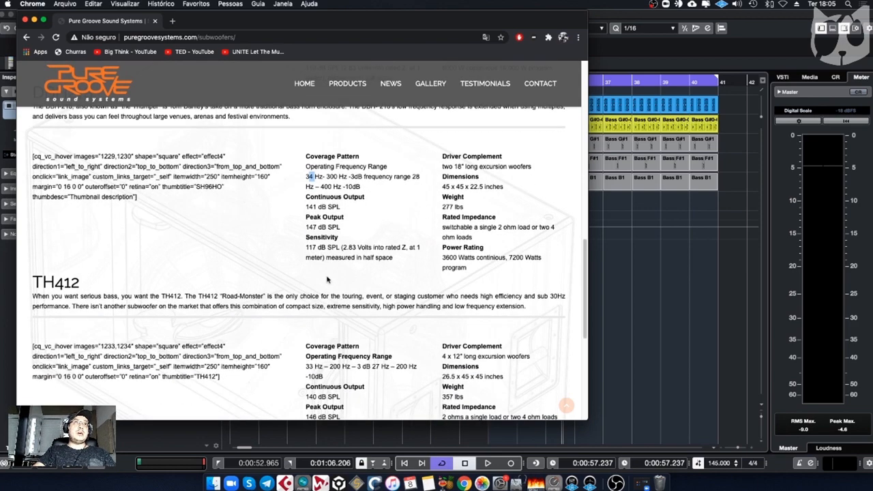
scroll(315, 273, down, 4)
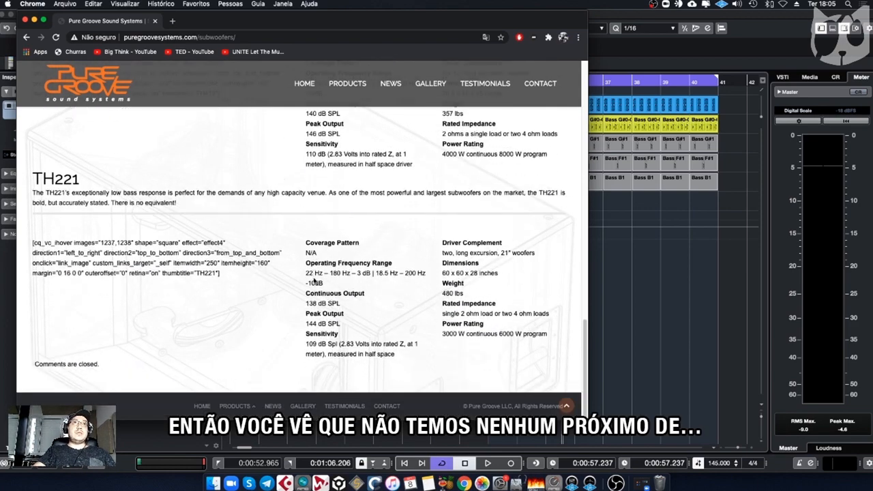
mouse_move(314, 273)
mouse_down()
mouse_move(296, 279)
mouse_move(314, 273)
mouse_move(304, 275)
mouse_up()
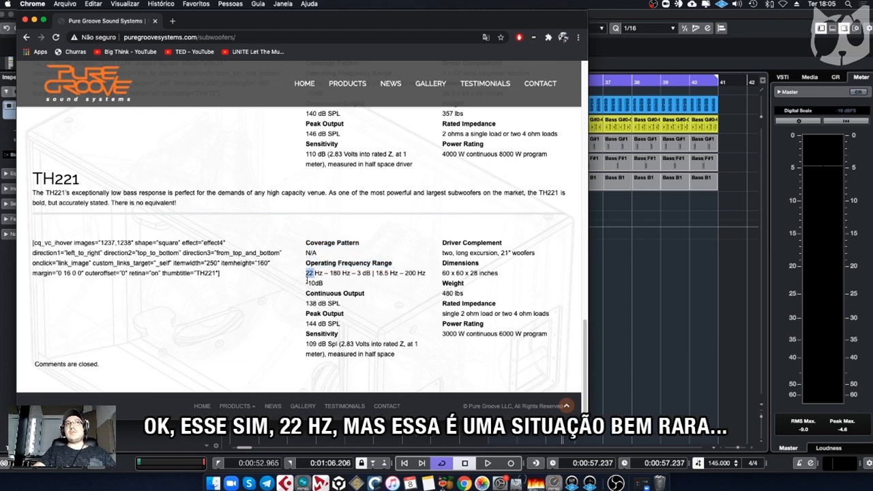
scroll(307, 280, up, 1)
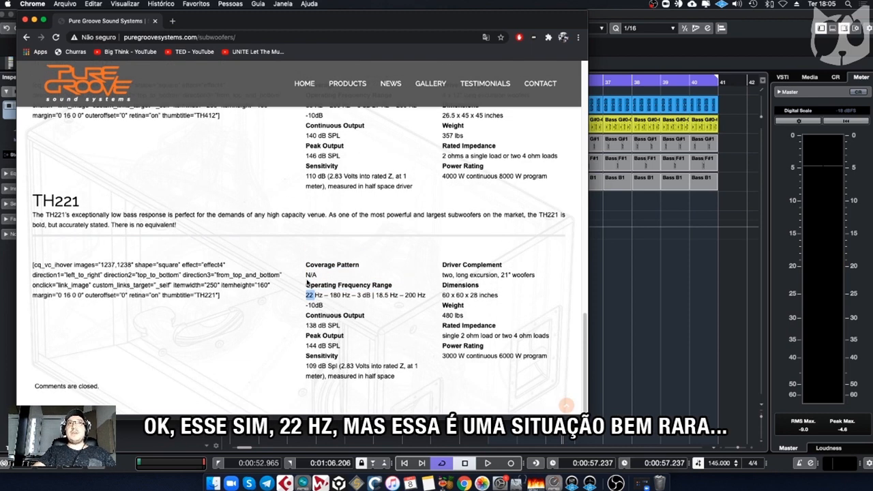
scroll(308, 281, up, 10)
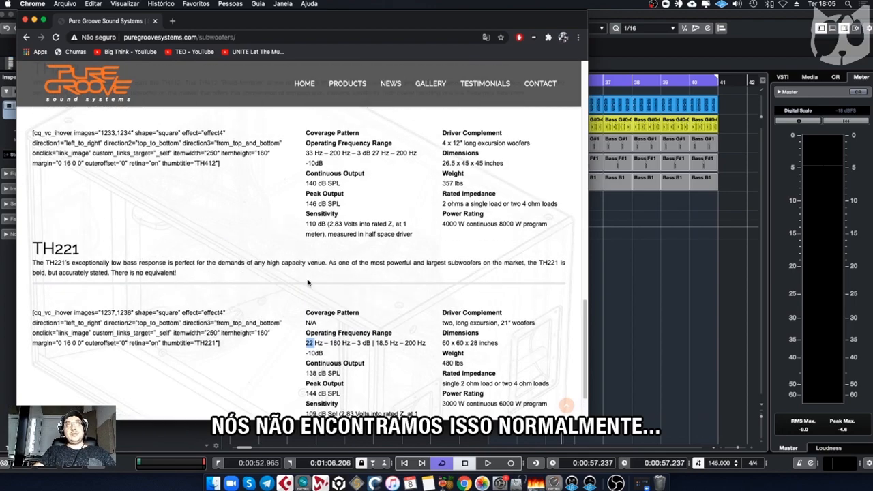
scroll(307, 282, up, 9)
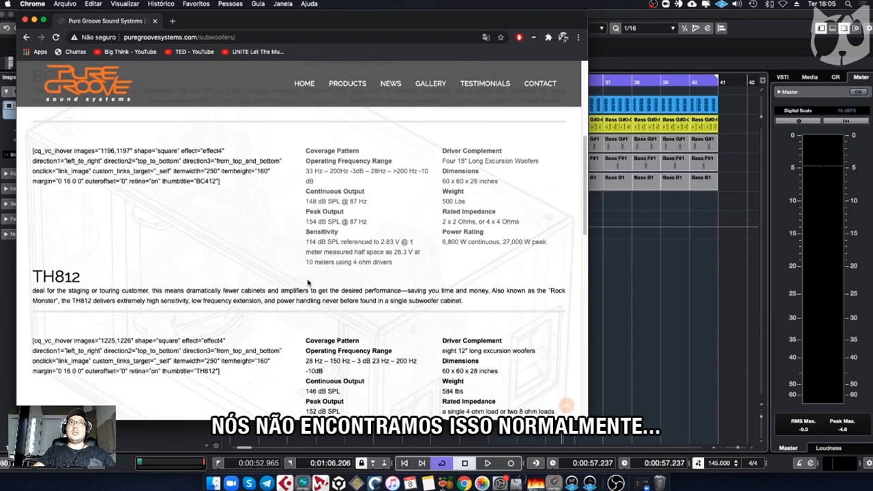
scroll(307, 281, up, 6)
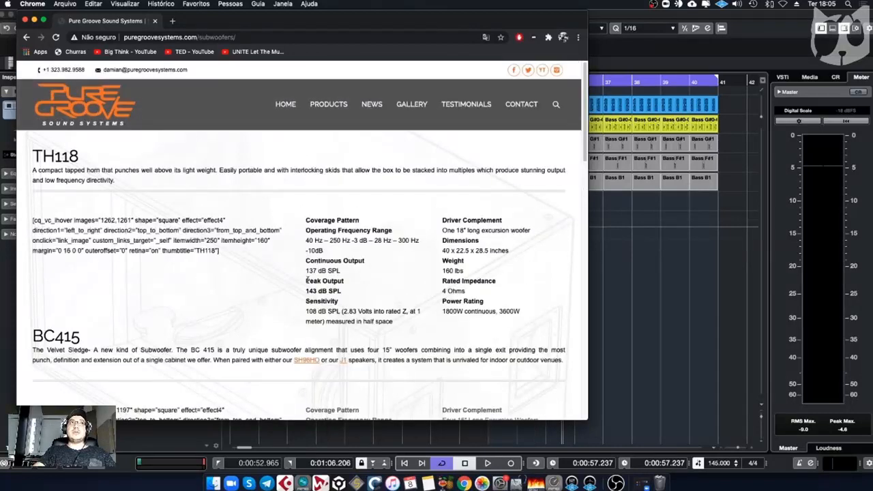
click(155, 21)
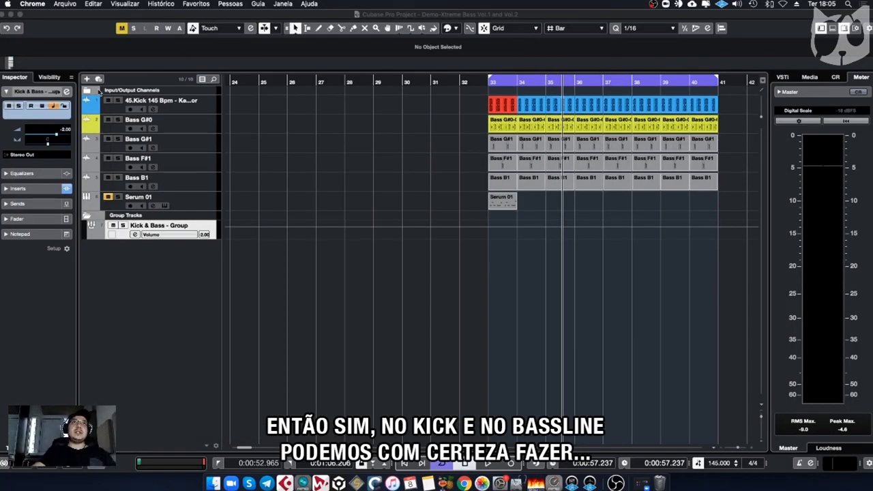
Step: Return to Cubase, open EQuality on the Kick & Bass group, keep its phase mode at Linear Phase, and close the plug-in window
click(67, 91)
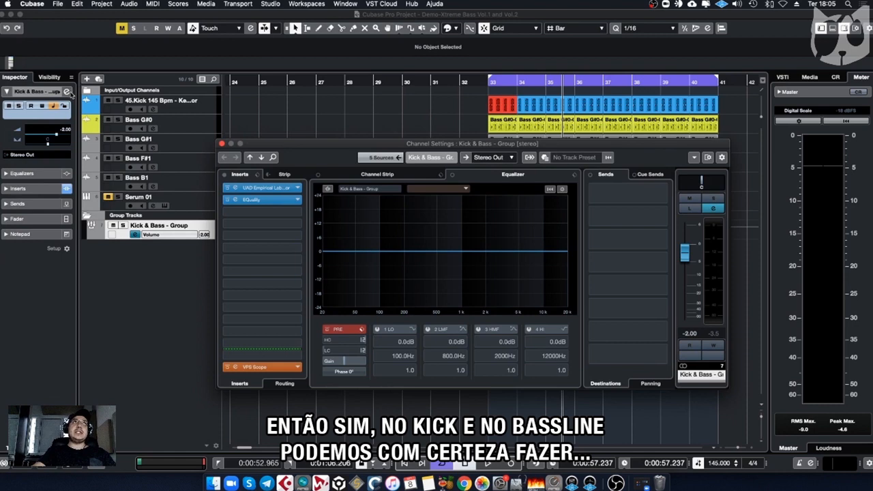
click(261, 199)
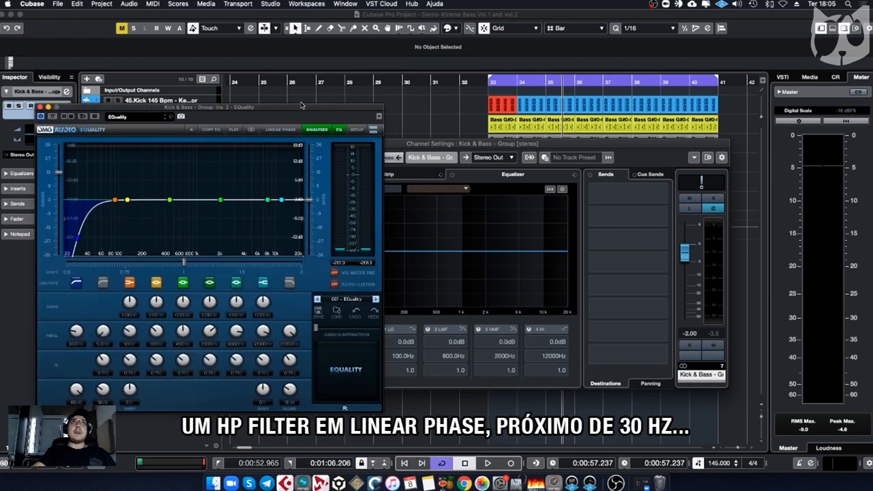
drag(301, 106, 636, 154)
click(616, 179)
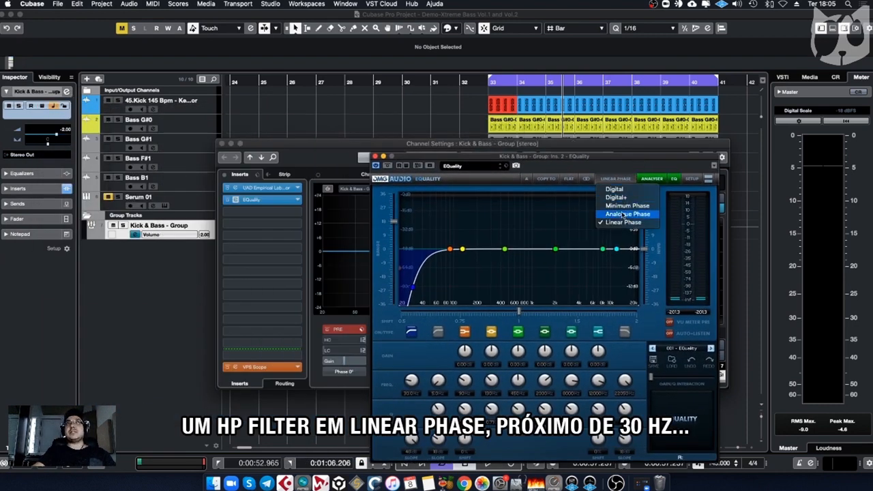
click(621, 222)
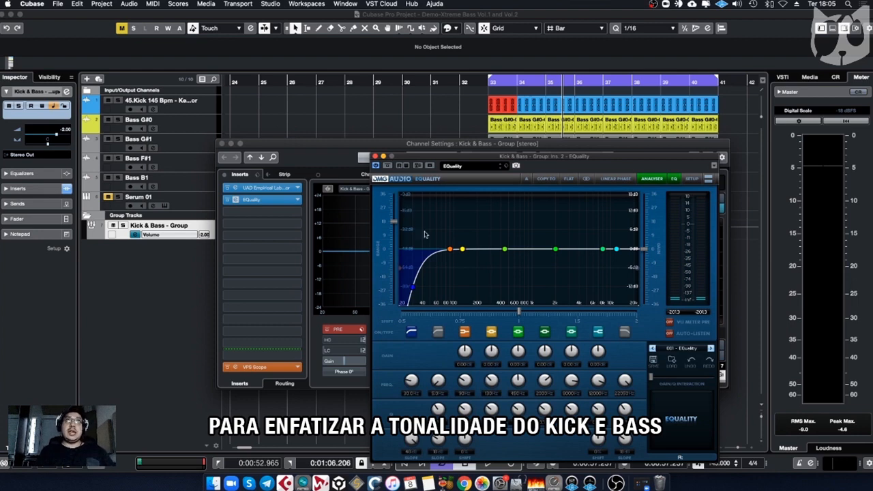
click(376, 157)
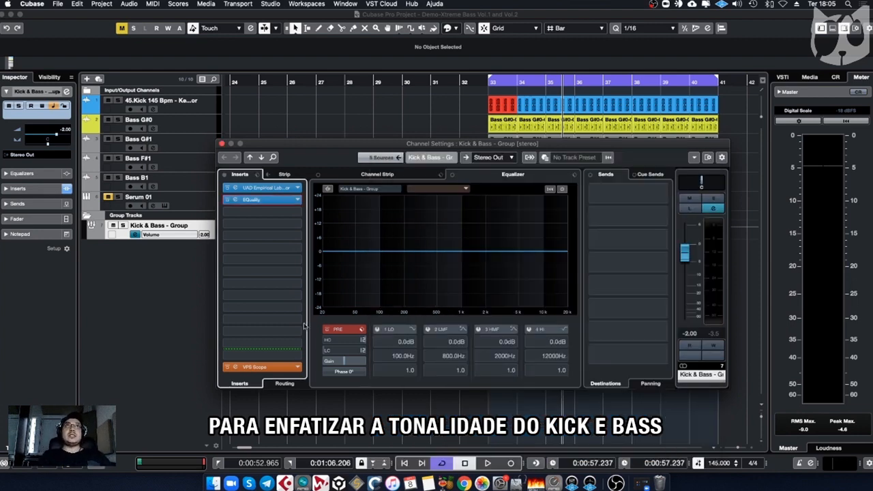
Step: Open VPS Scope on the group and play the loop, bypassing and reactivating EQuality to compare the low-end spectrum
click(259, 367)
key(space)
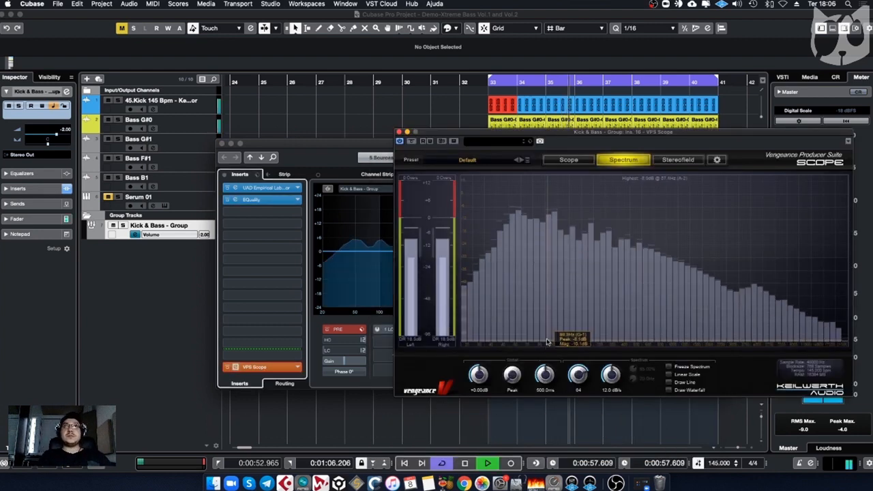
click(226, 199)
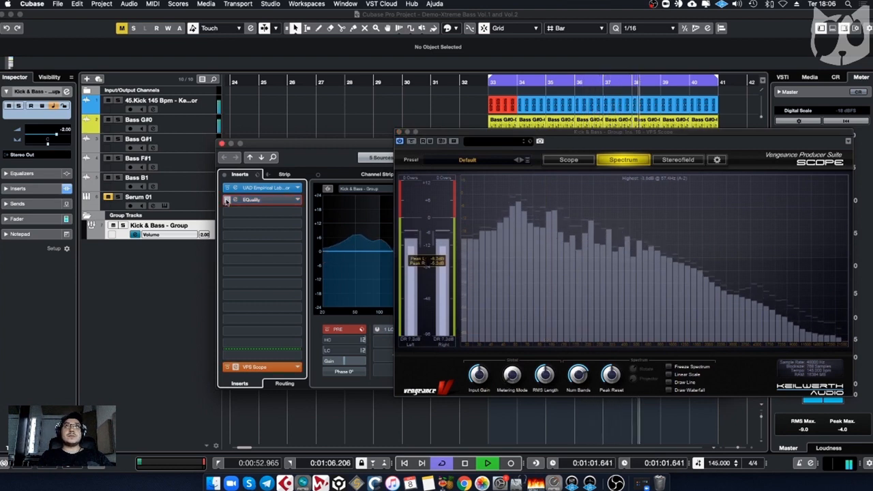
click(226, 199)
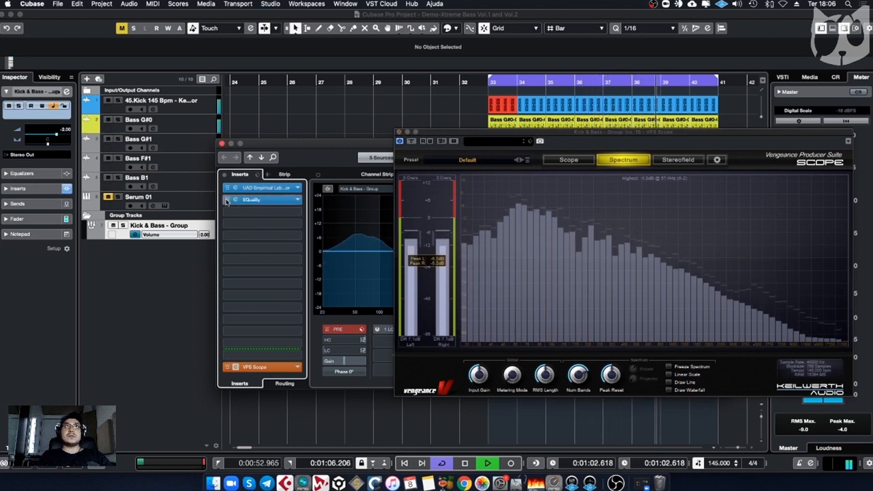
Step: Switch VPS Scope to its Stereofield view, play the loop to check the group's phase correlation, and close the plug-in and channel settings windows
click(684, 164)
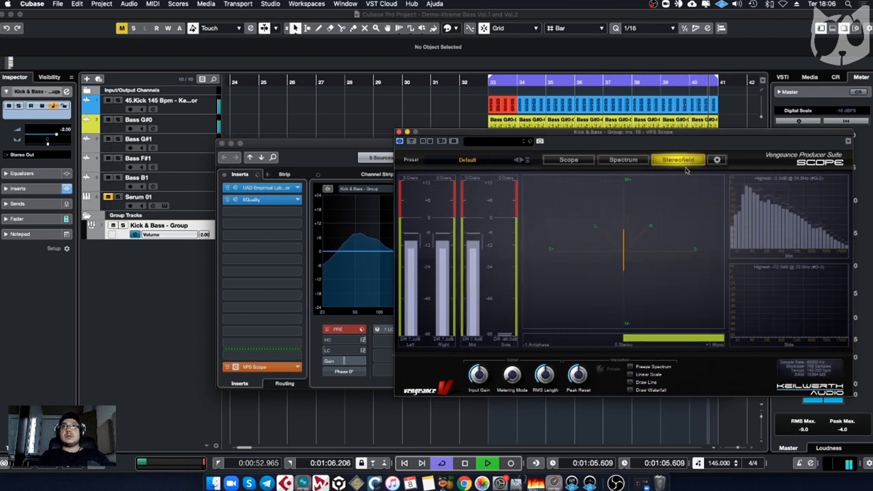
key(space)
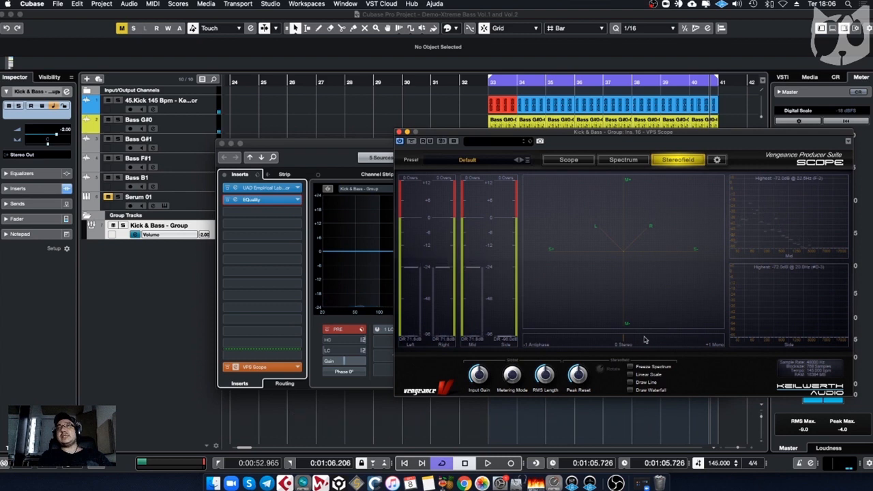
key(space)
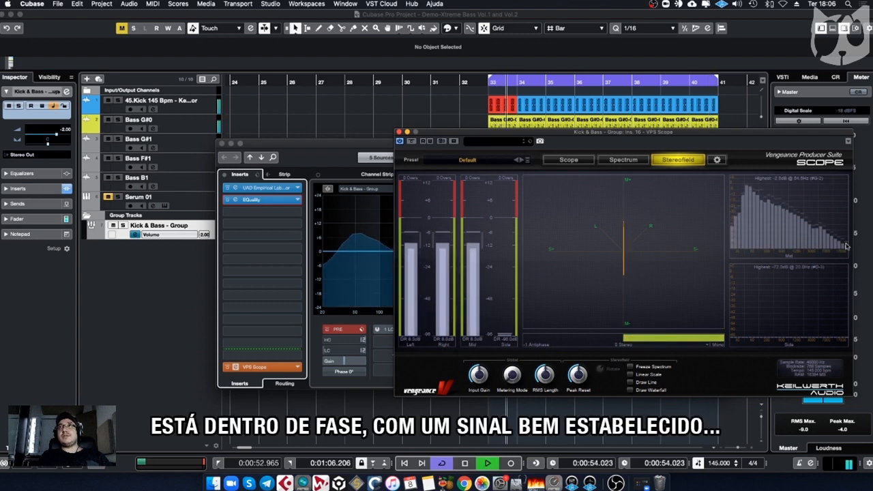
key(space)
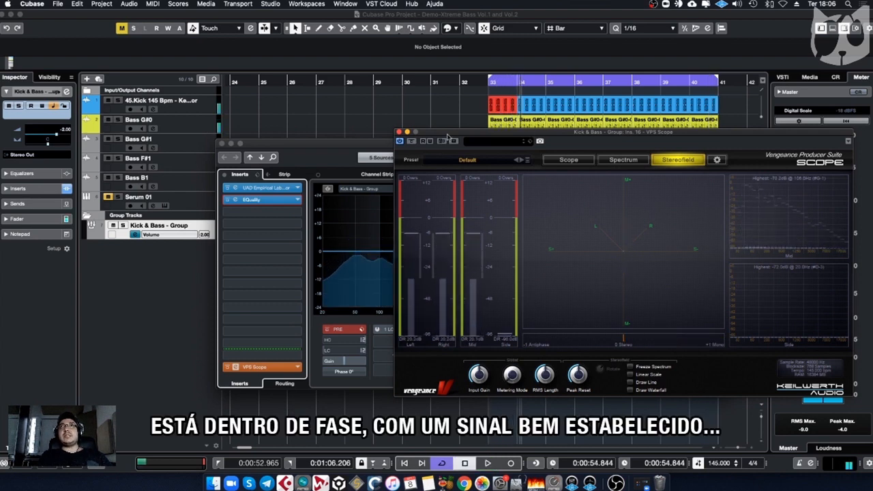
click(399, 132)
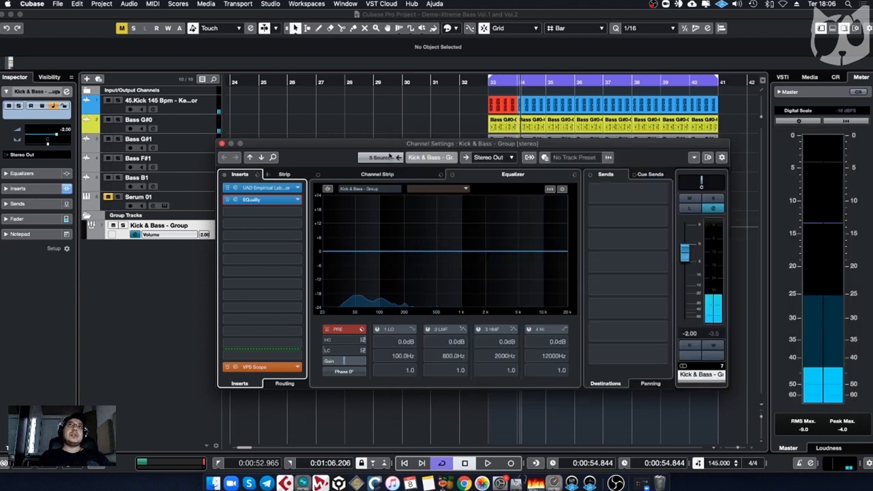
click(222, 144)
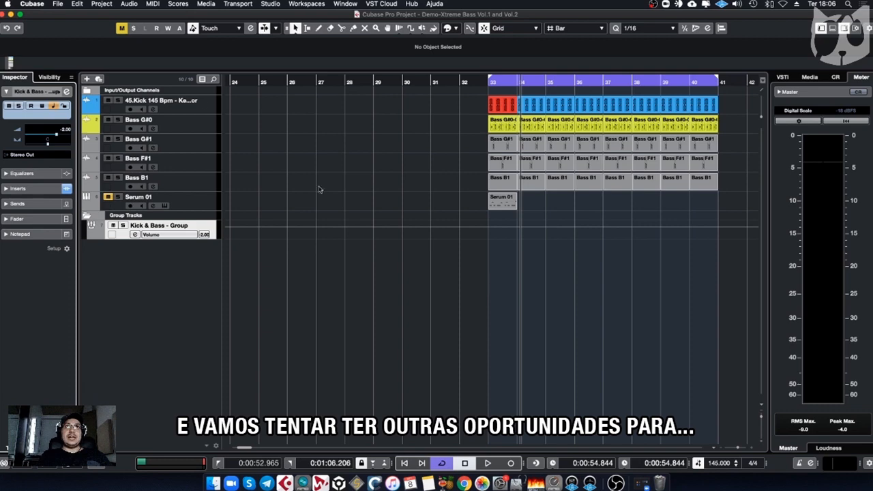
click(59, 3)
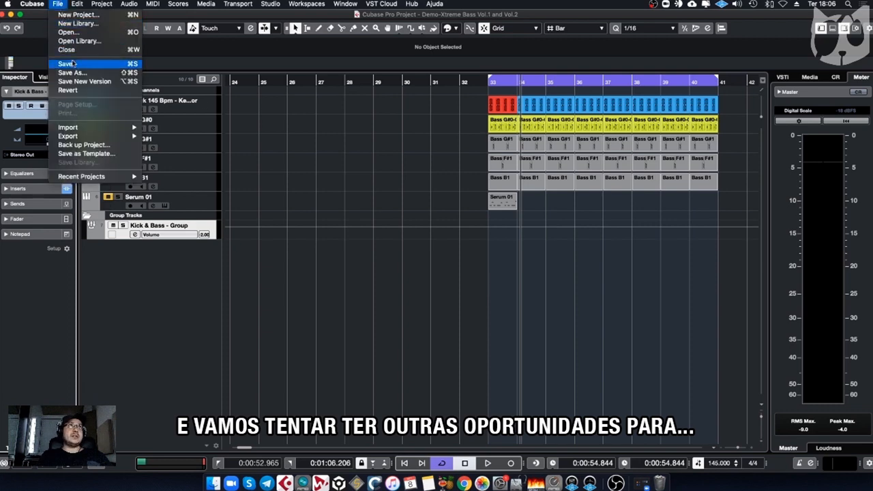
click(163, 83)
click(513, 296)
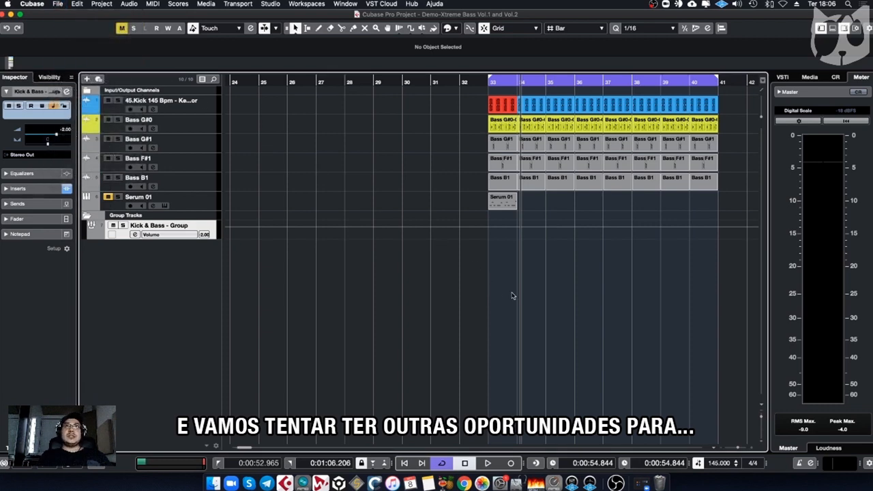
key(shift+g)
key(shift+g)
key(shift+h)
key(shift+h)
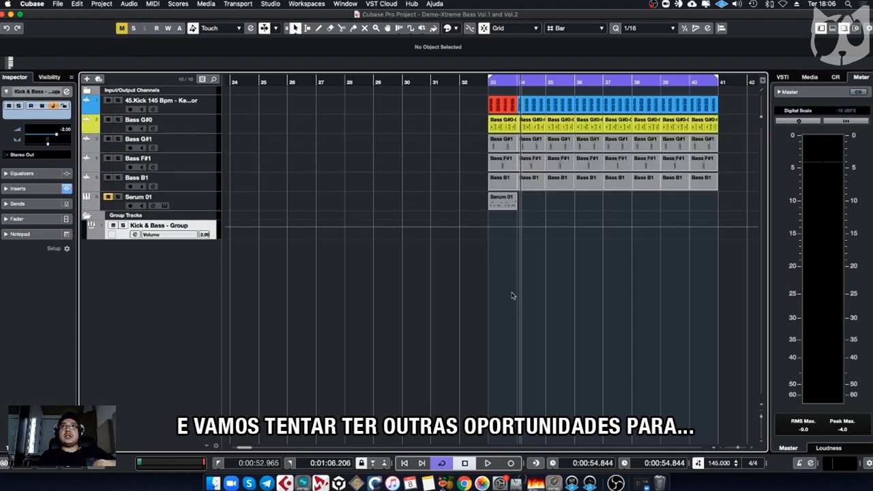